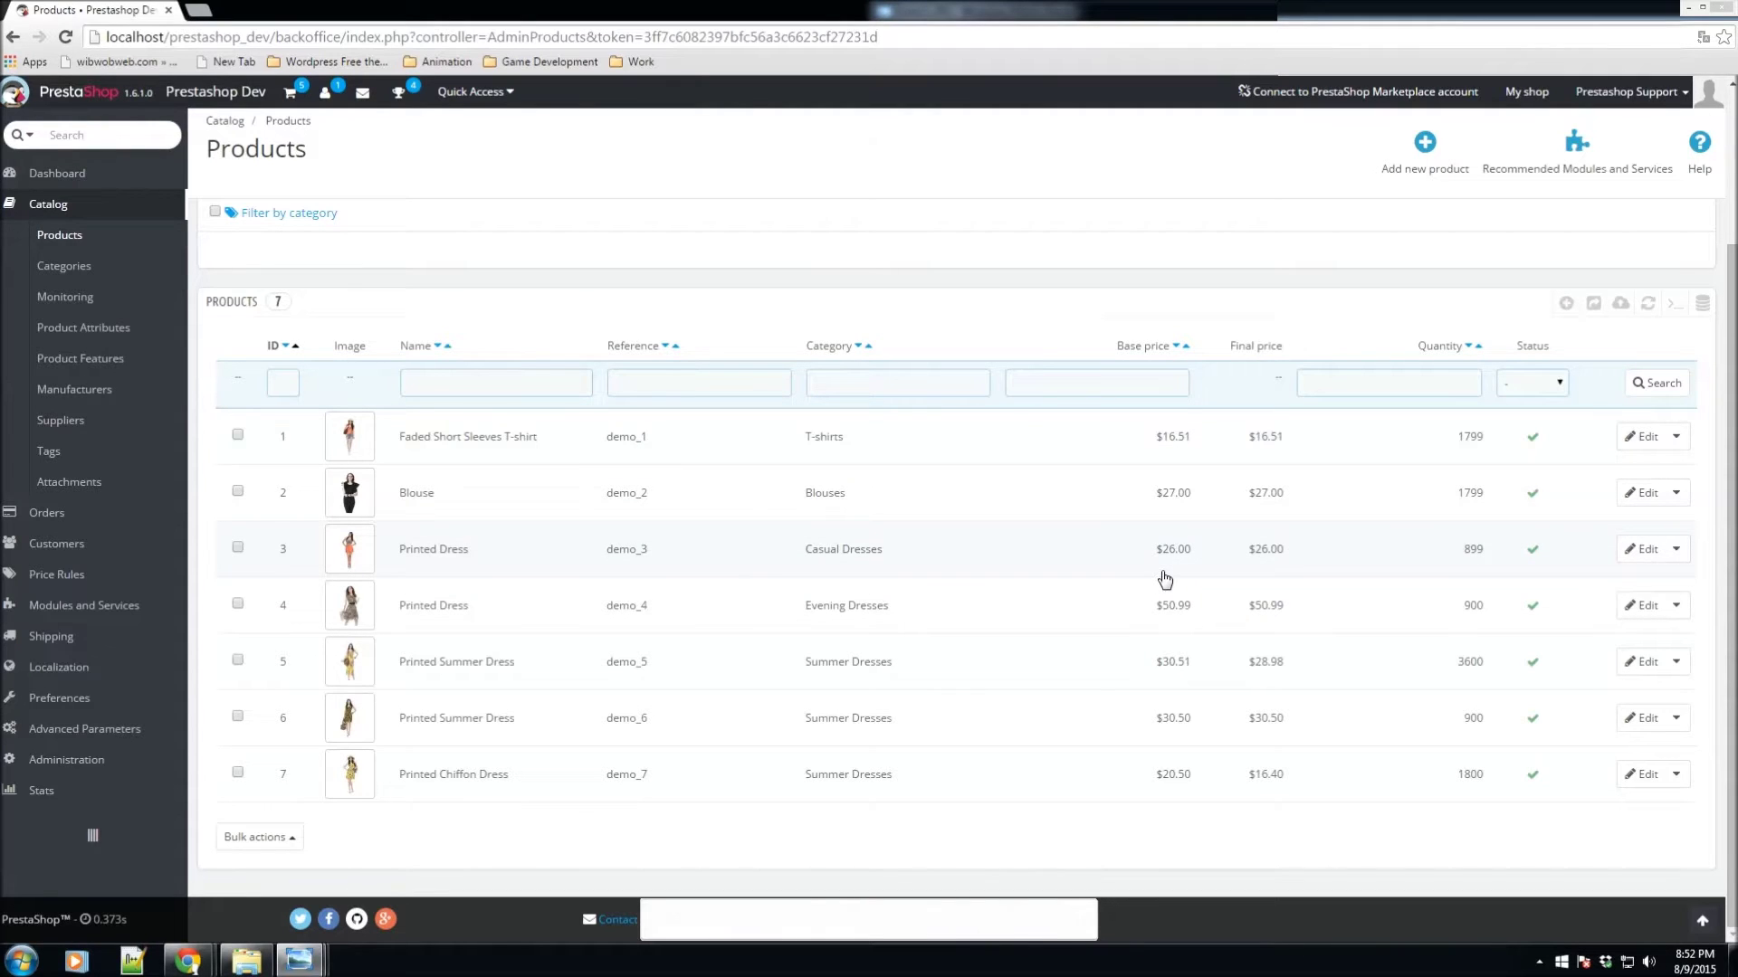
Open the Size attribute from the product attributes list for editing
{"action": "left_click", "coordinate": [82, 335]}
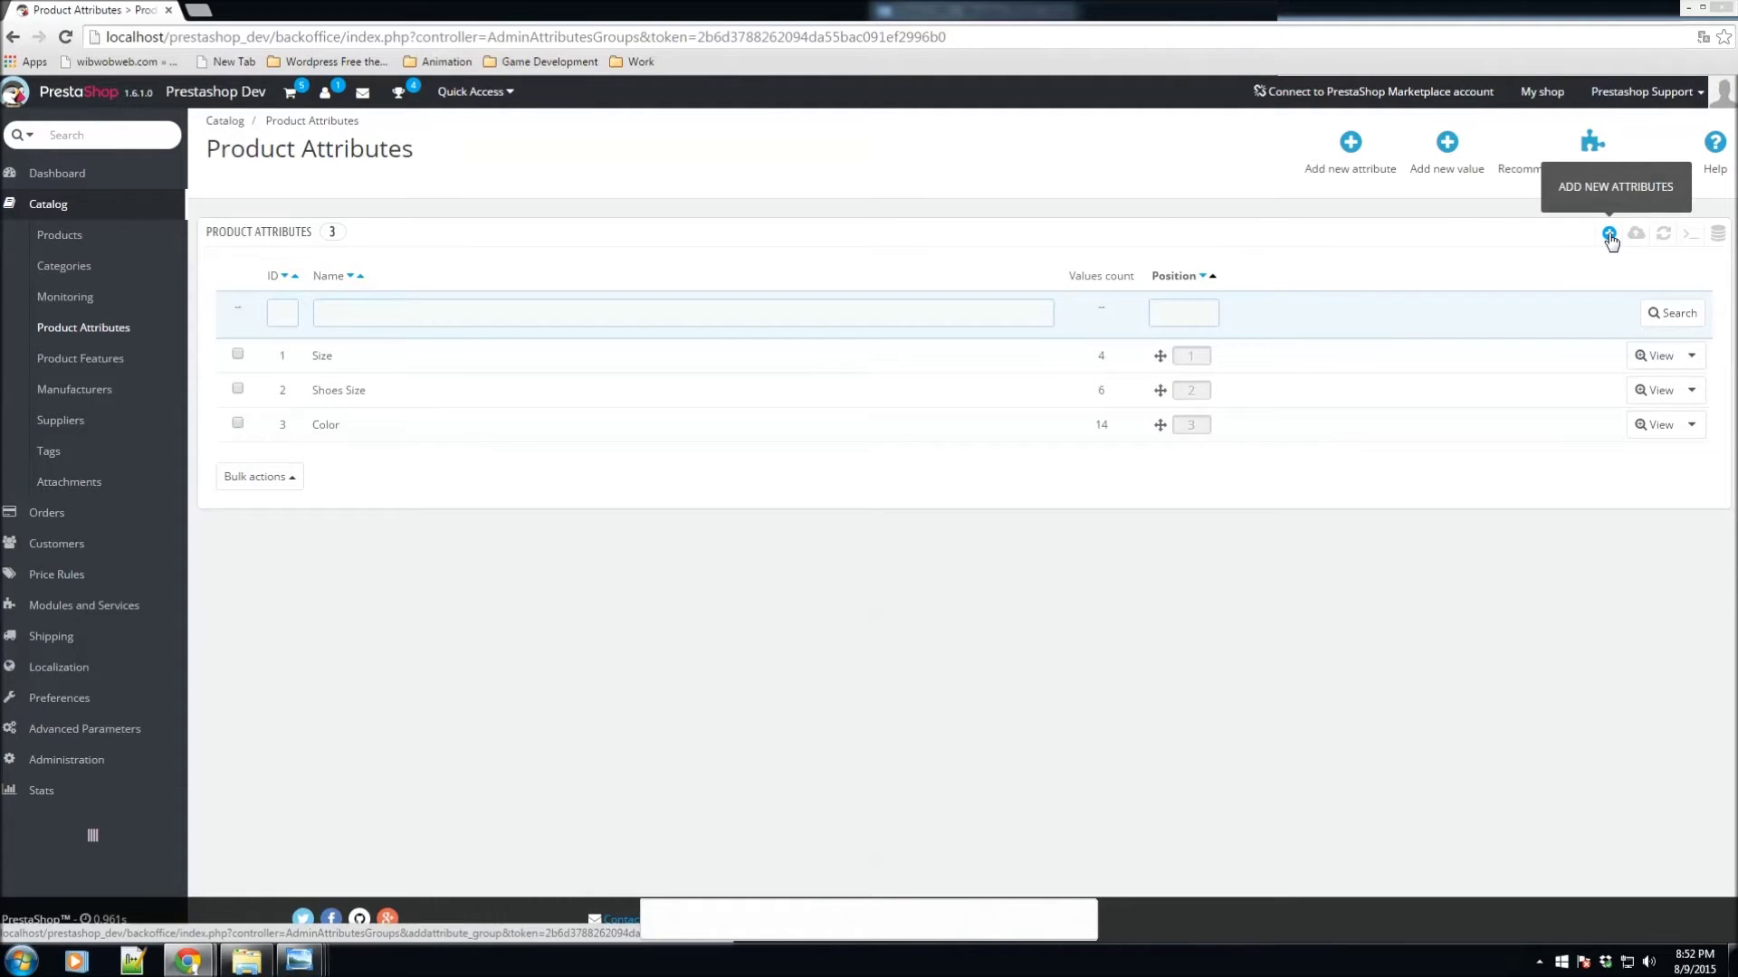
{"action": "left_click", "coordinate": [1692, 356]}
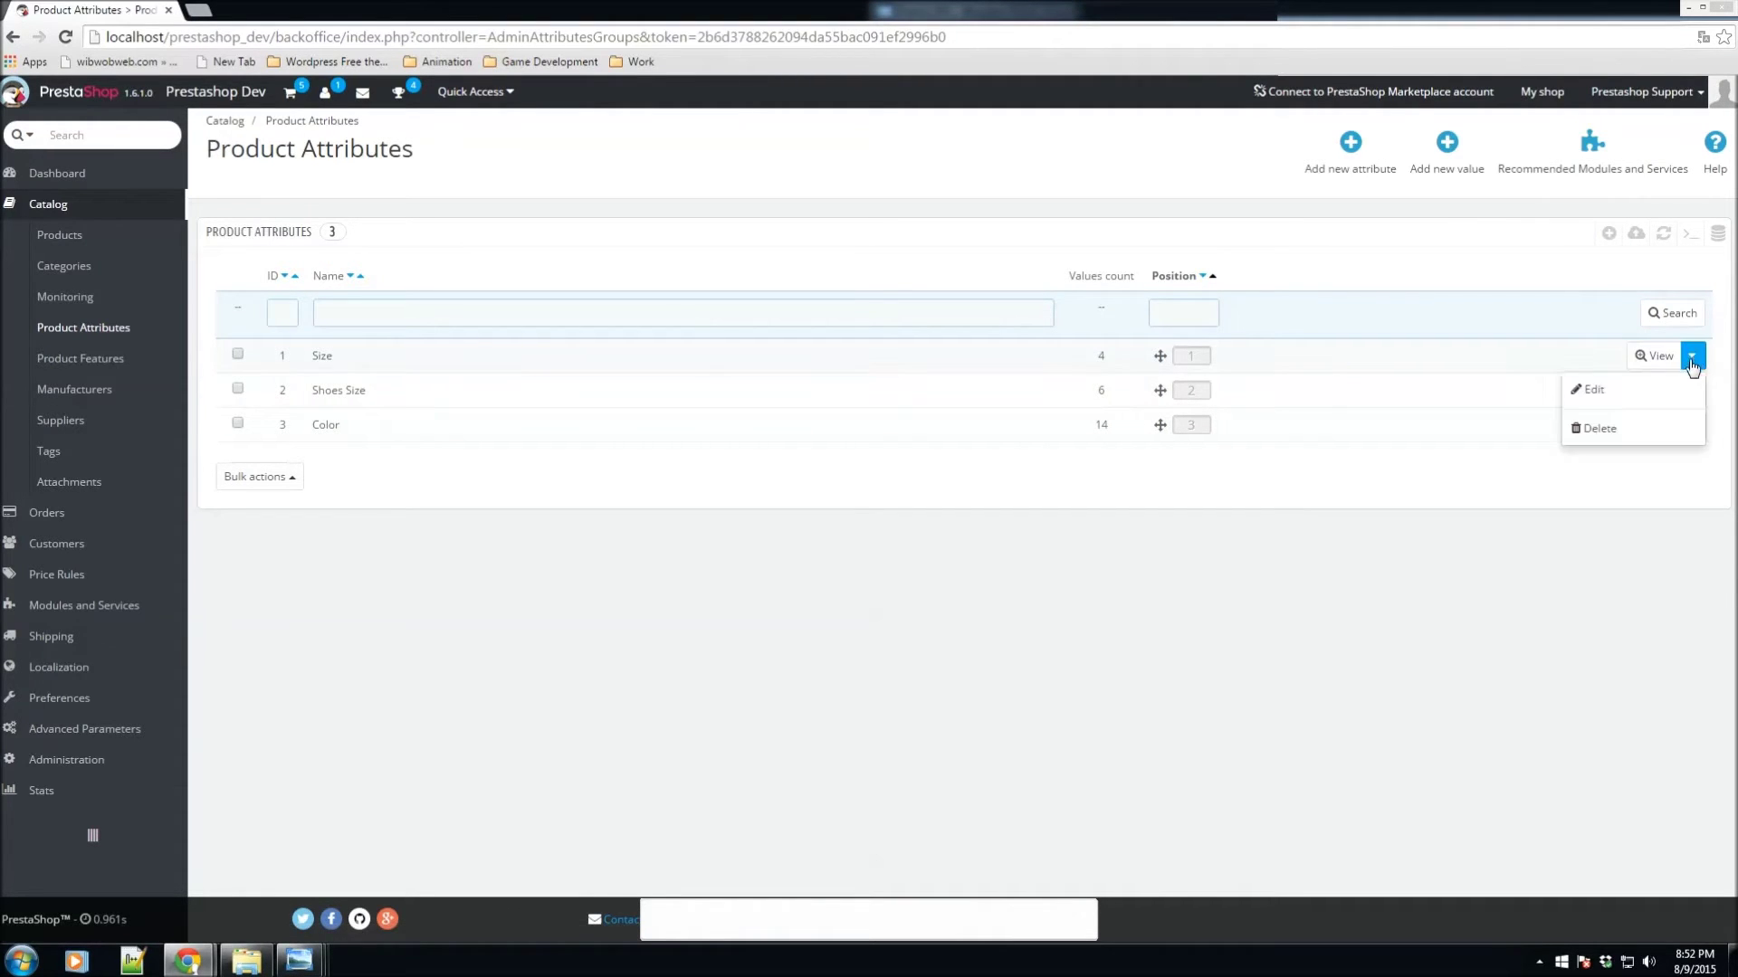
{"action": "left_click", "coordinate": [1549, 560]}
{"action": "left_click", "coordinate": [1691, 356]}
{"action": "left_click", "coordinate": [1631, 401]}
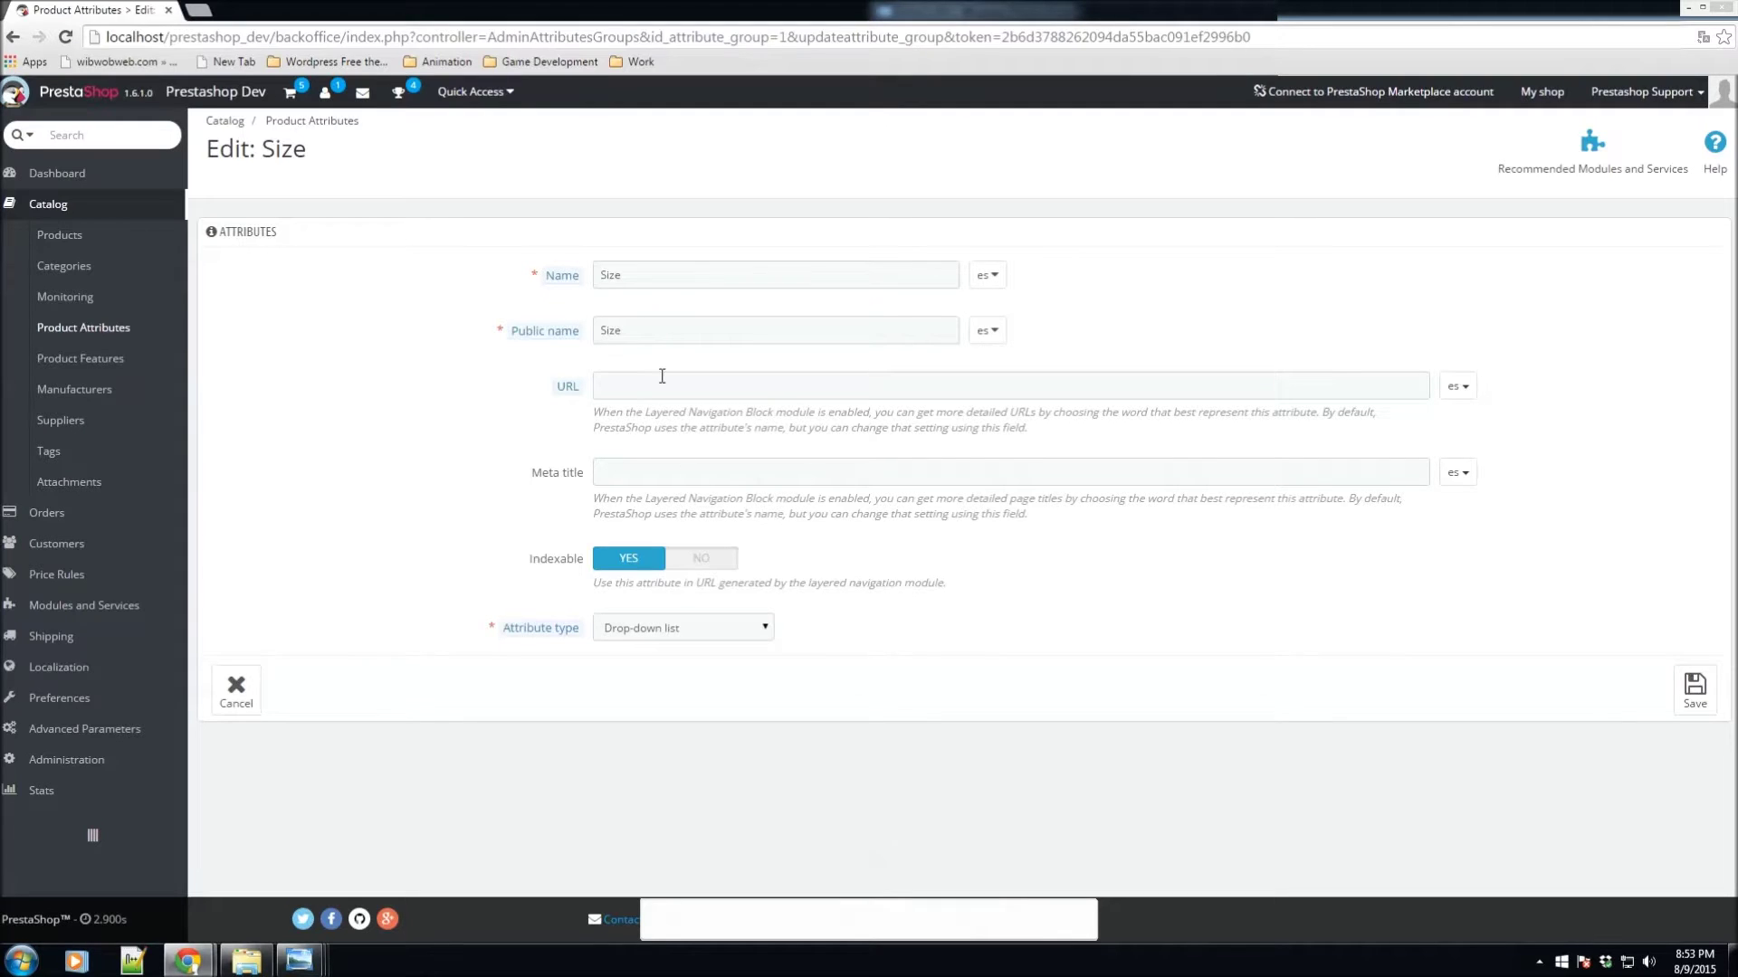
Examine the Size attribute's name, public name, URL, meta title and indexable settings
{"action": "double_click", "coordinate": [680, 286]}
{"action": "key", "text": "Tab"}
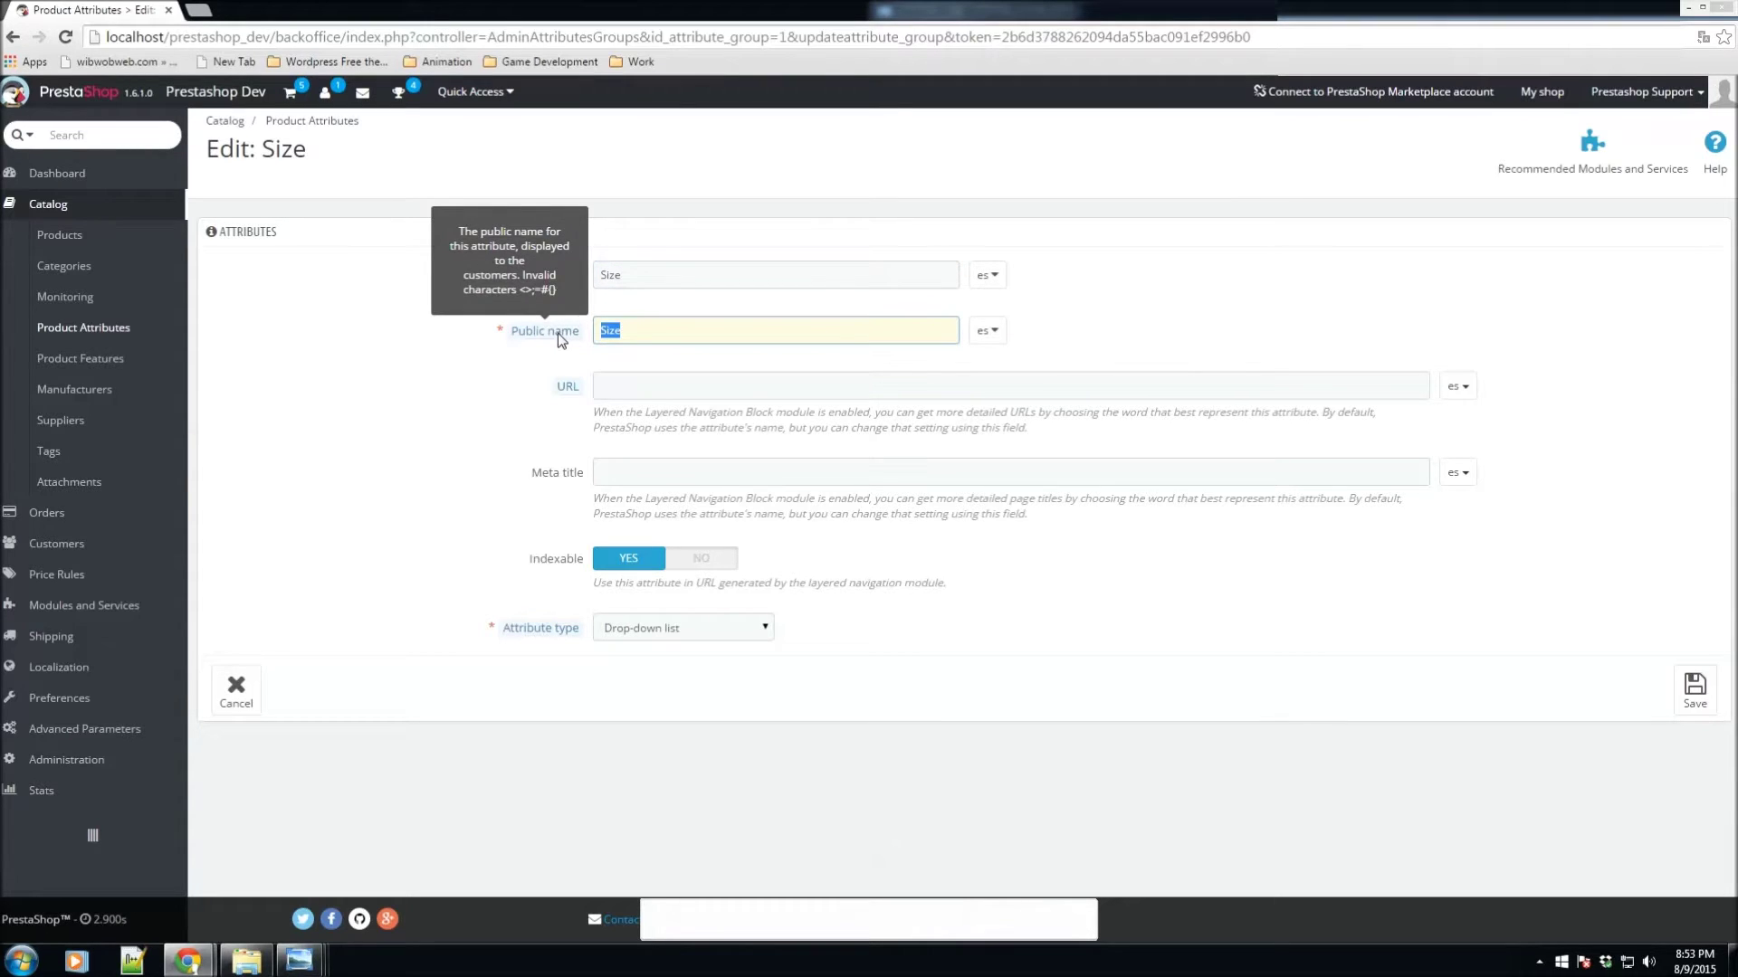
{"action": "left_click", "coordinate": [644, 333]}
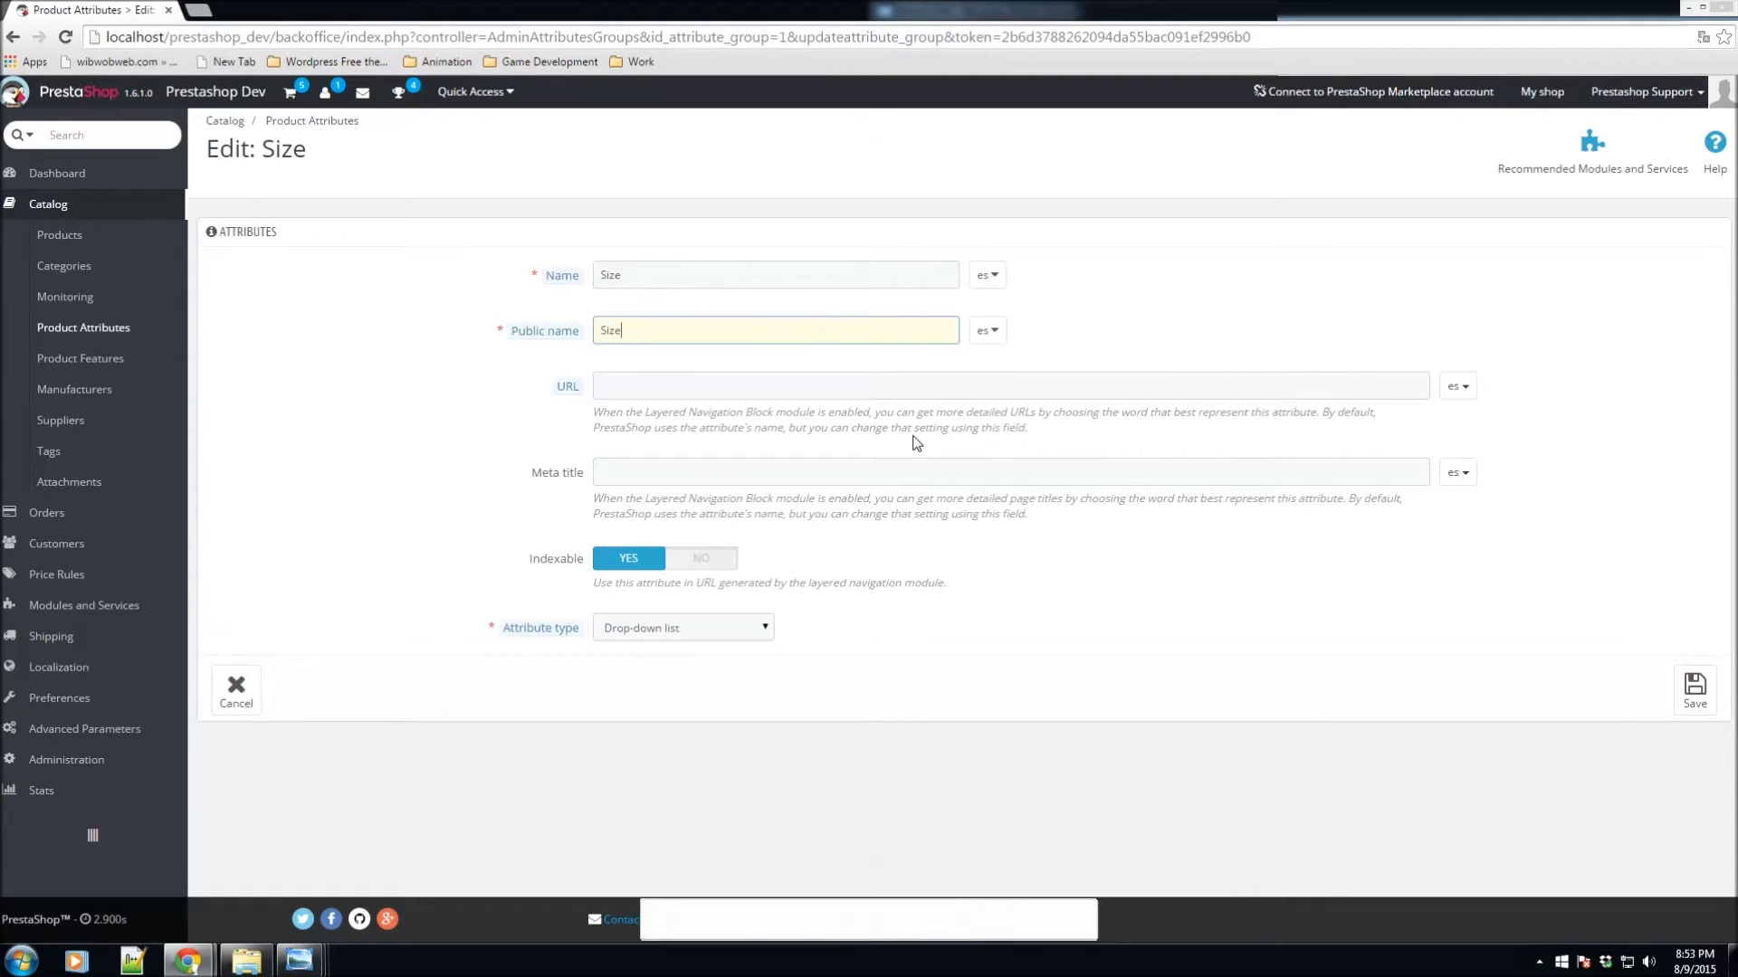
{"action": "left_click", "coordinate": [660, 383]}
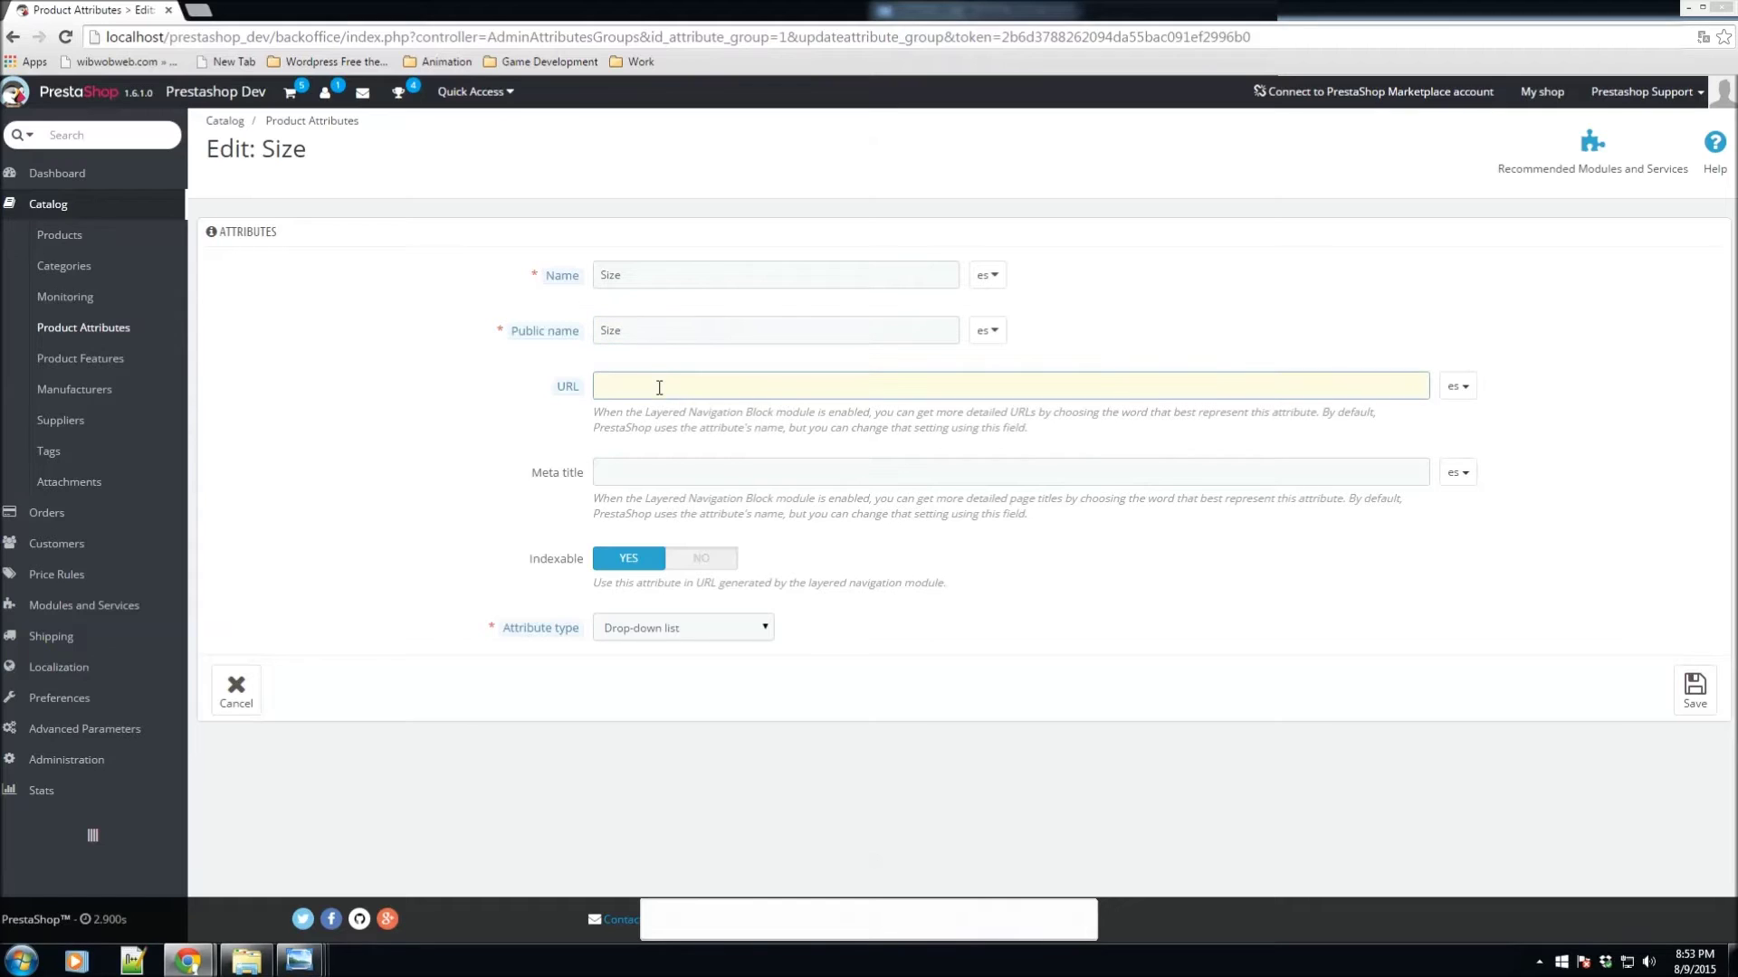
{"action": "mouse_move", "coordinate": [585, 389]}
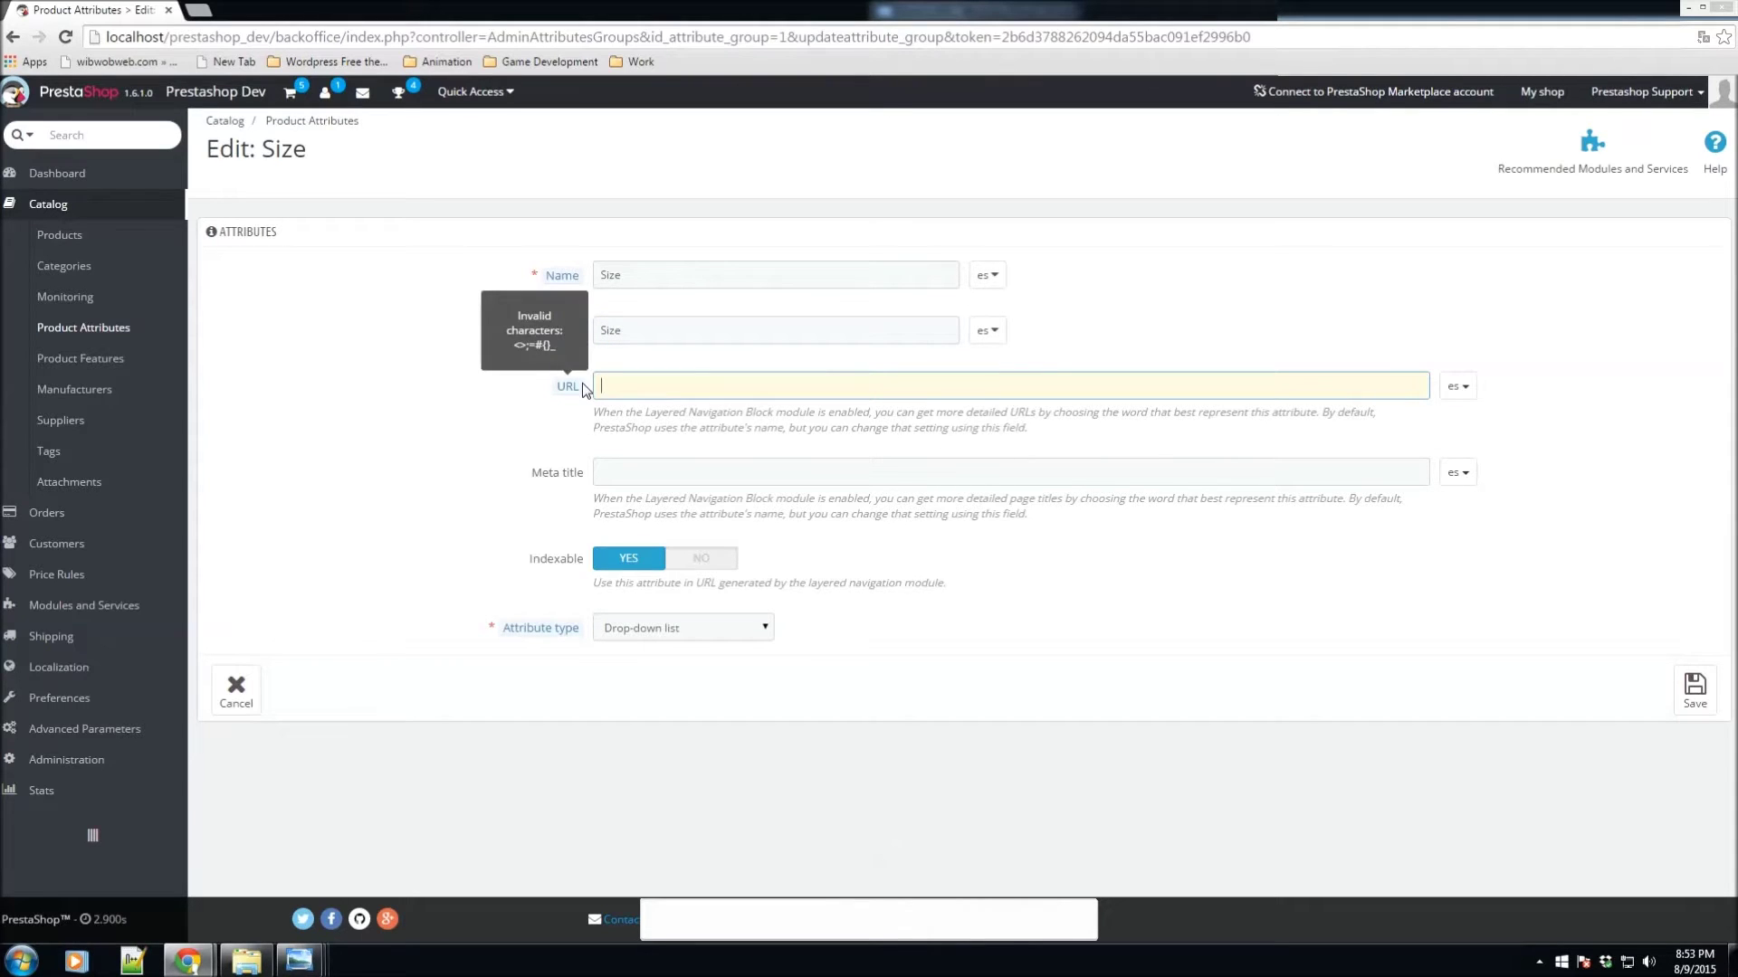
{"action": "left_click", "coordinate": [567, 473]}
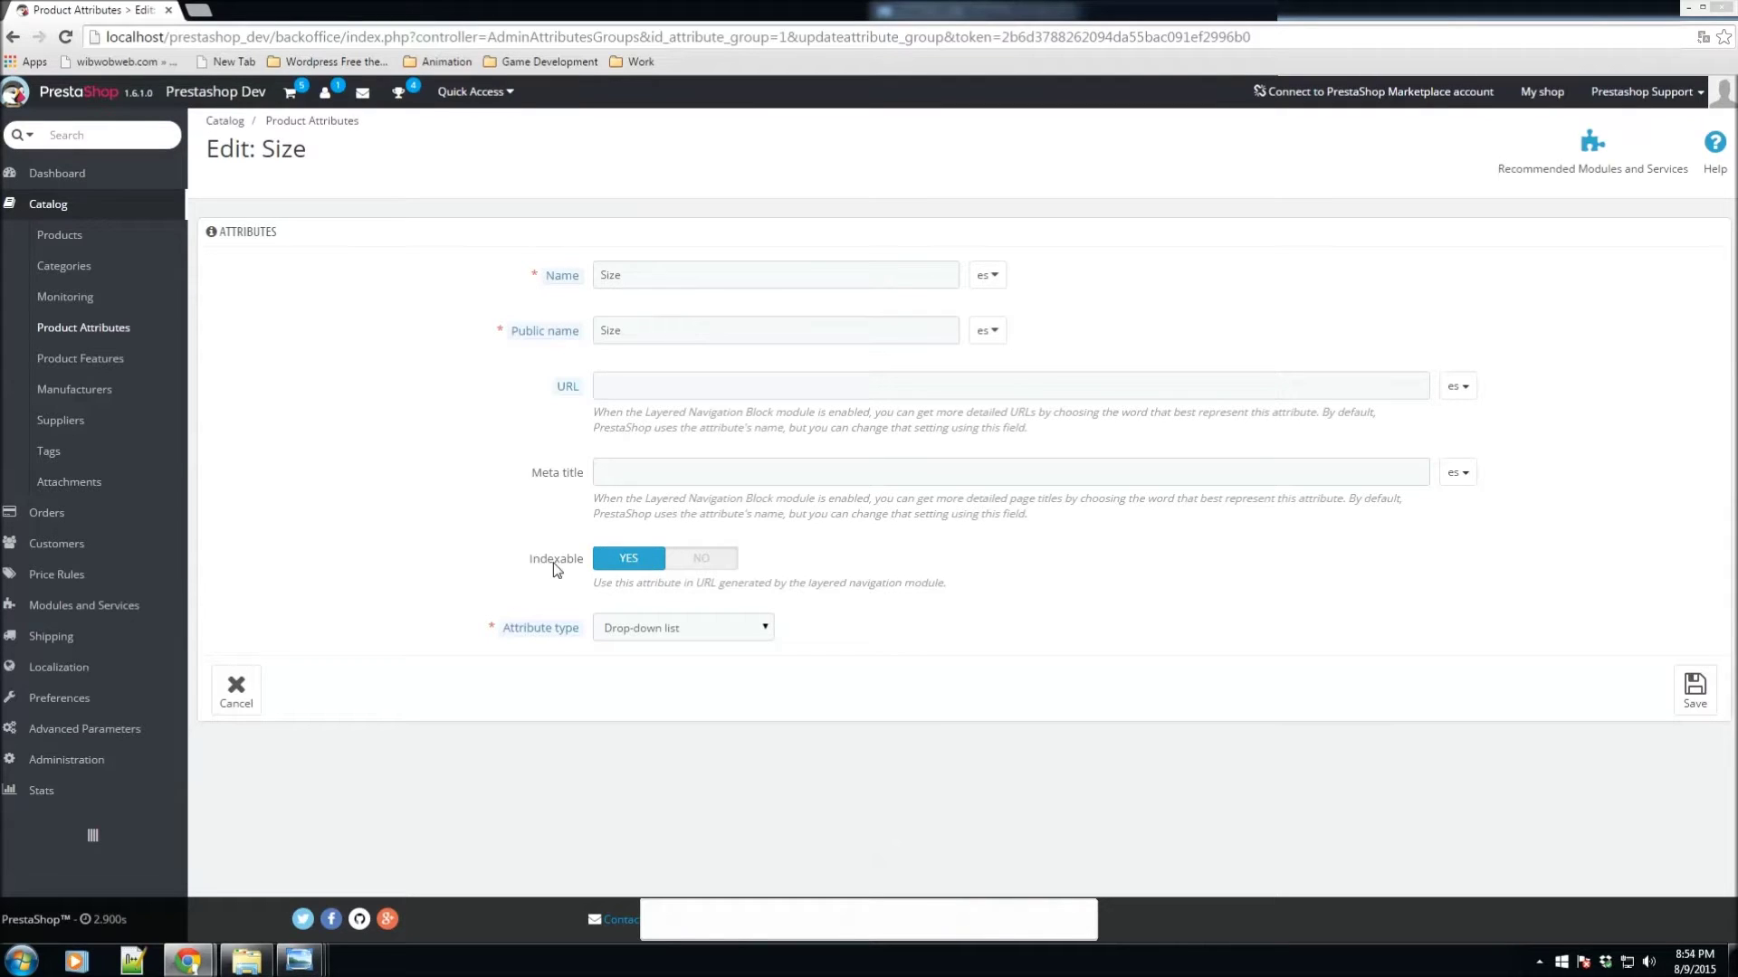
{"action": "left_click_drag", "start_coordinate": [529, 568], "coordinate": [599, 572]}
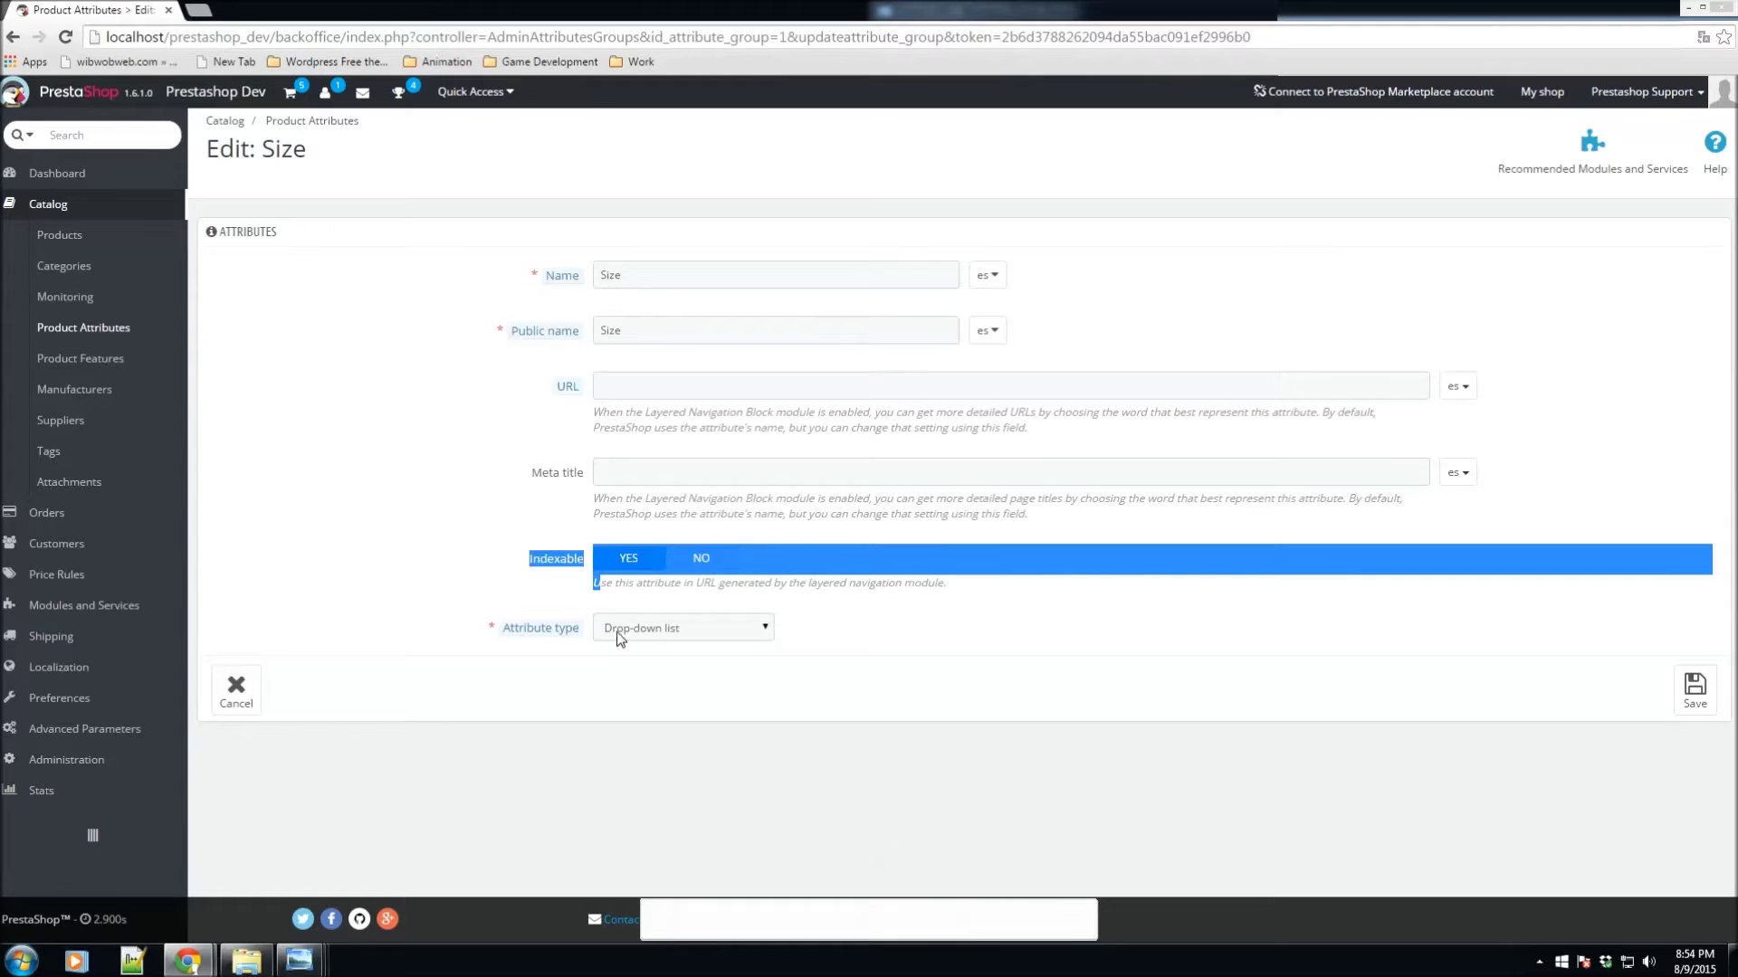
Check the attribute types offered for the Size attribute and save the attribute
{"action": "left_click", "coordinate": [622, 636]}
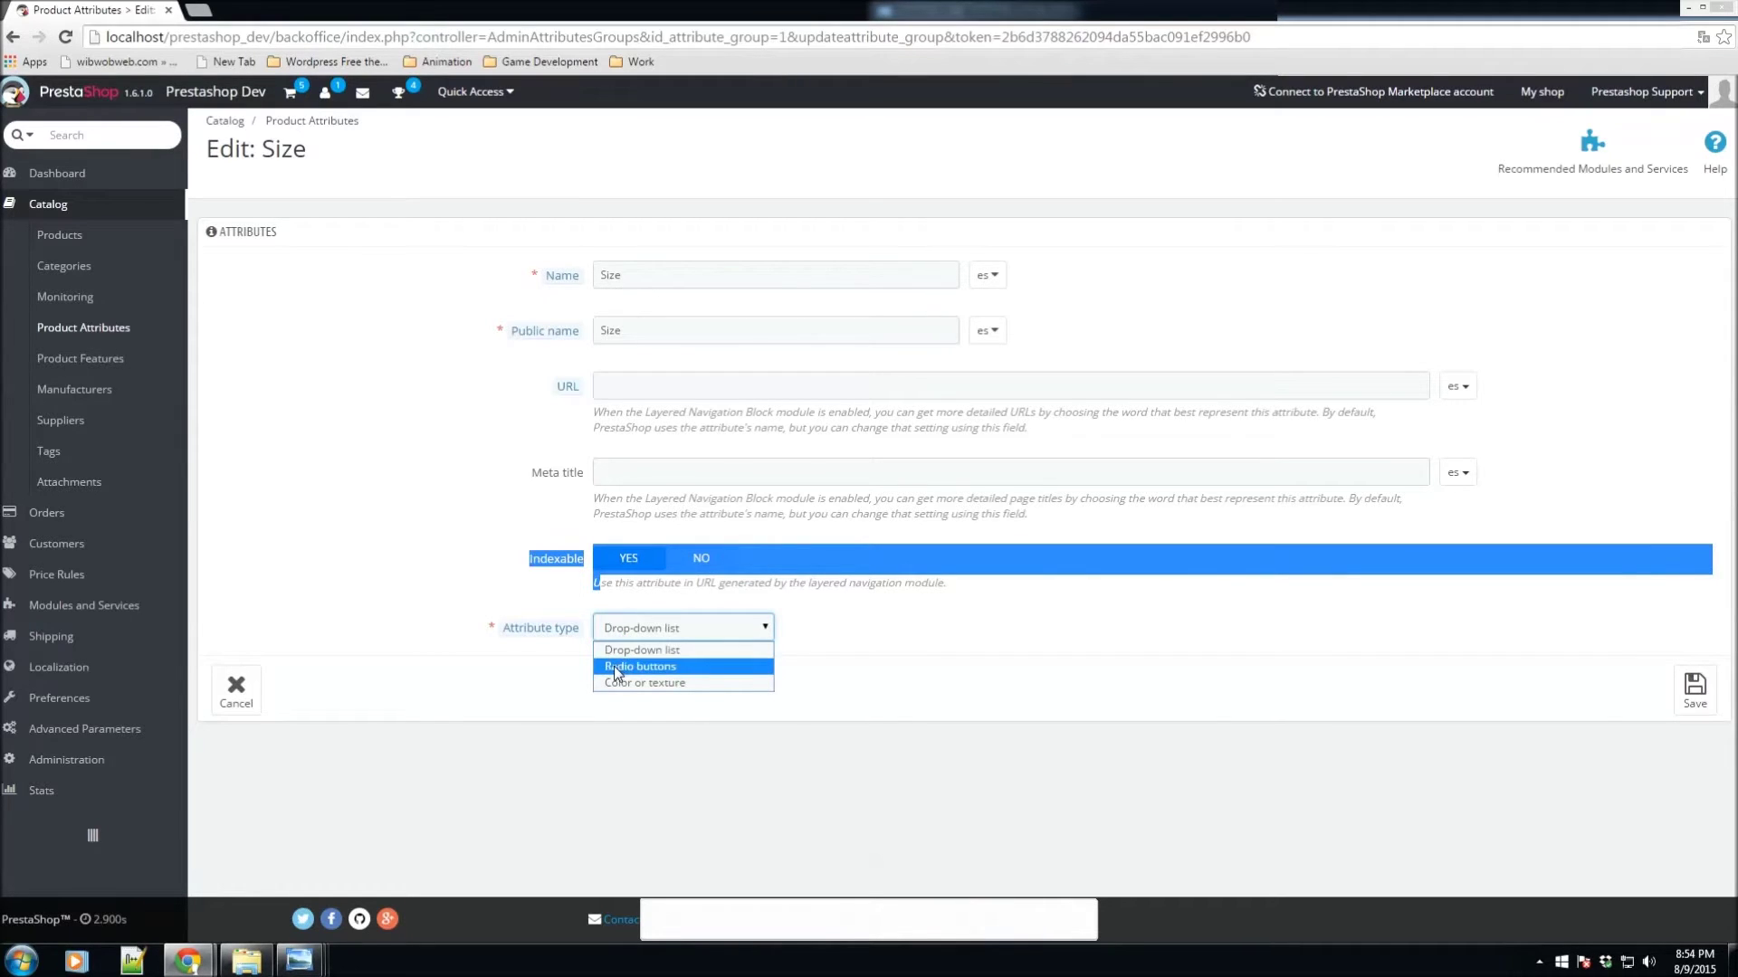
{"action": "left_click", "coordinate": [921, 668]}
{"action": "left_click", "coordinate": [674, 284]}
{"action": "left_click_drag", "start_coordinate": [674, 284], "coordinate": [598, 282]}
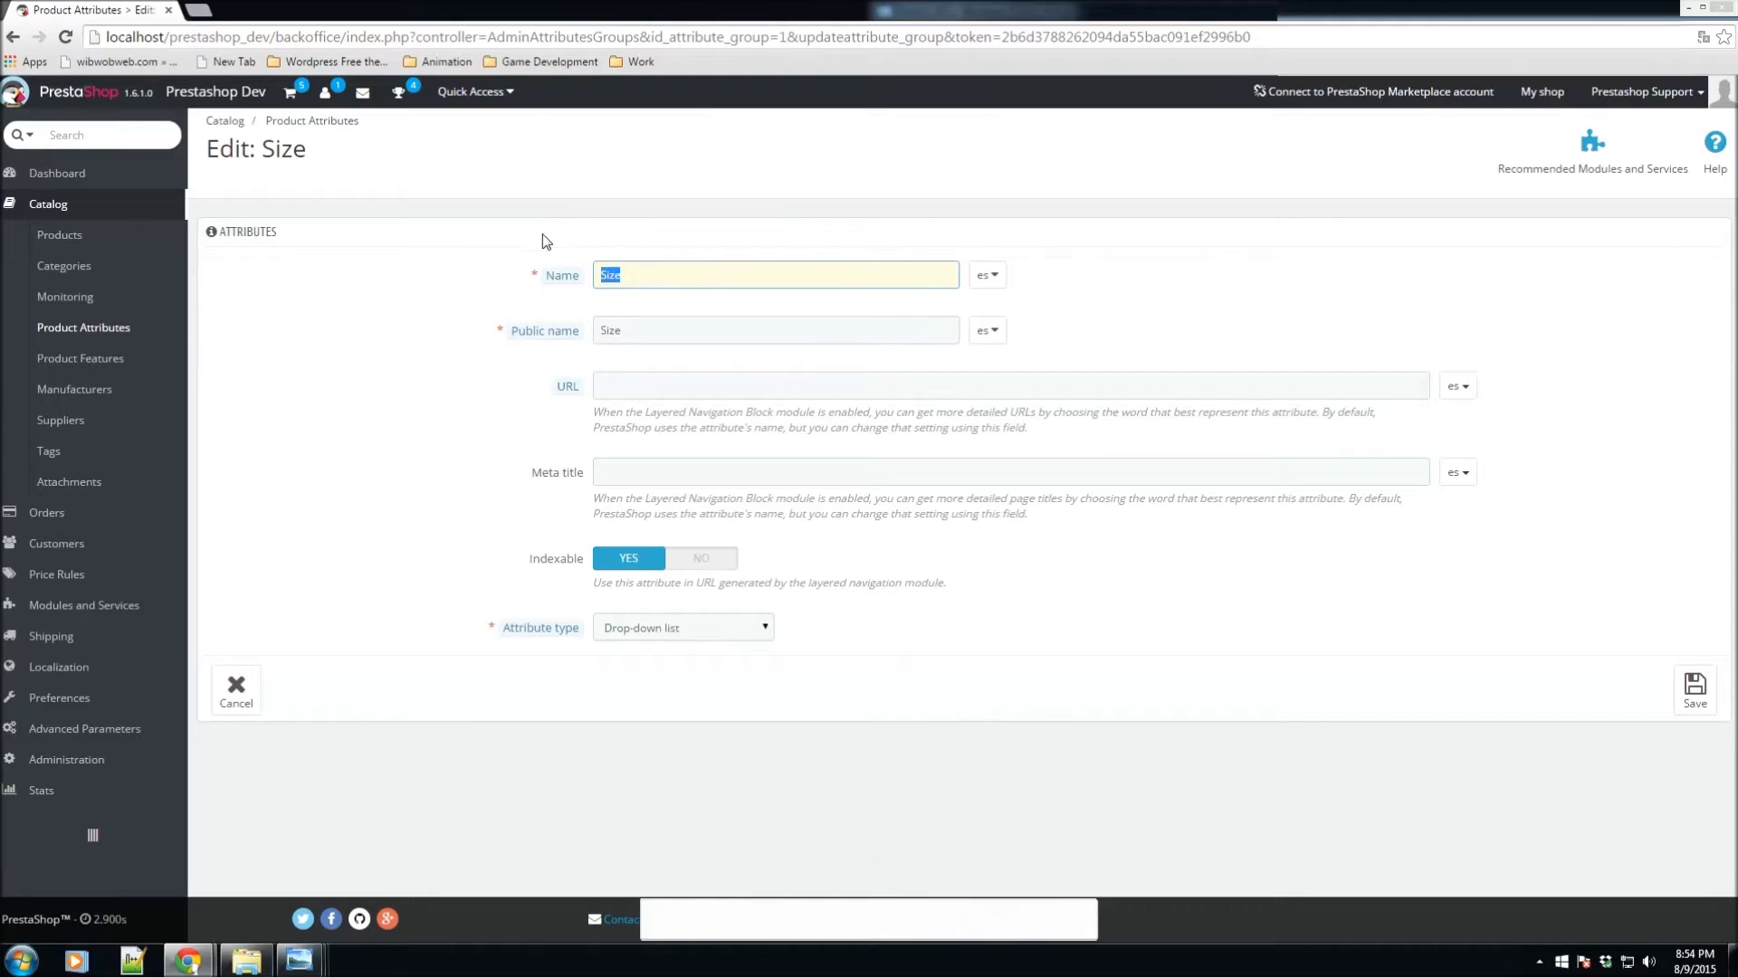
{"action": "left_click", "coordinate": [1681, 701]}
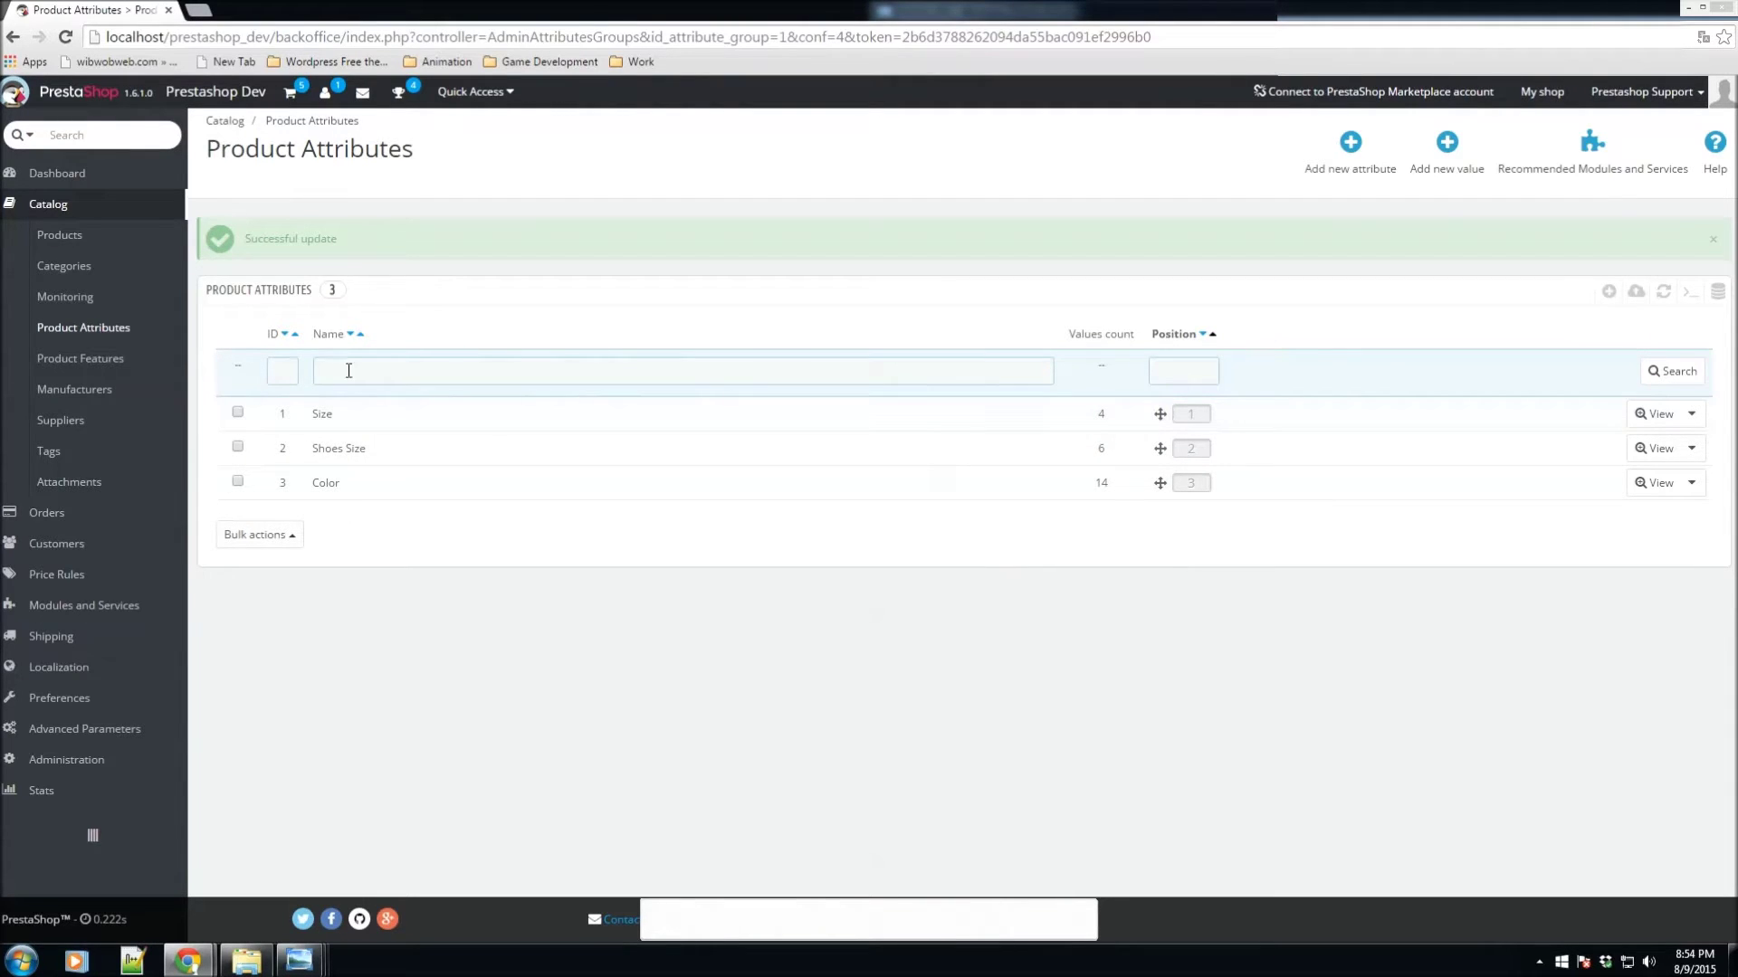
Open the Shoes Size attribute for editing and compare its internal name with its public name
{"action": "left_click", "coordinate": [1691, 448]}
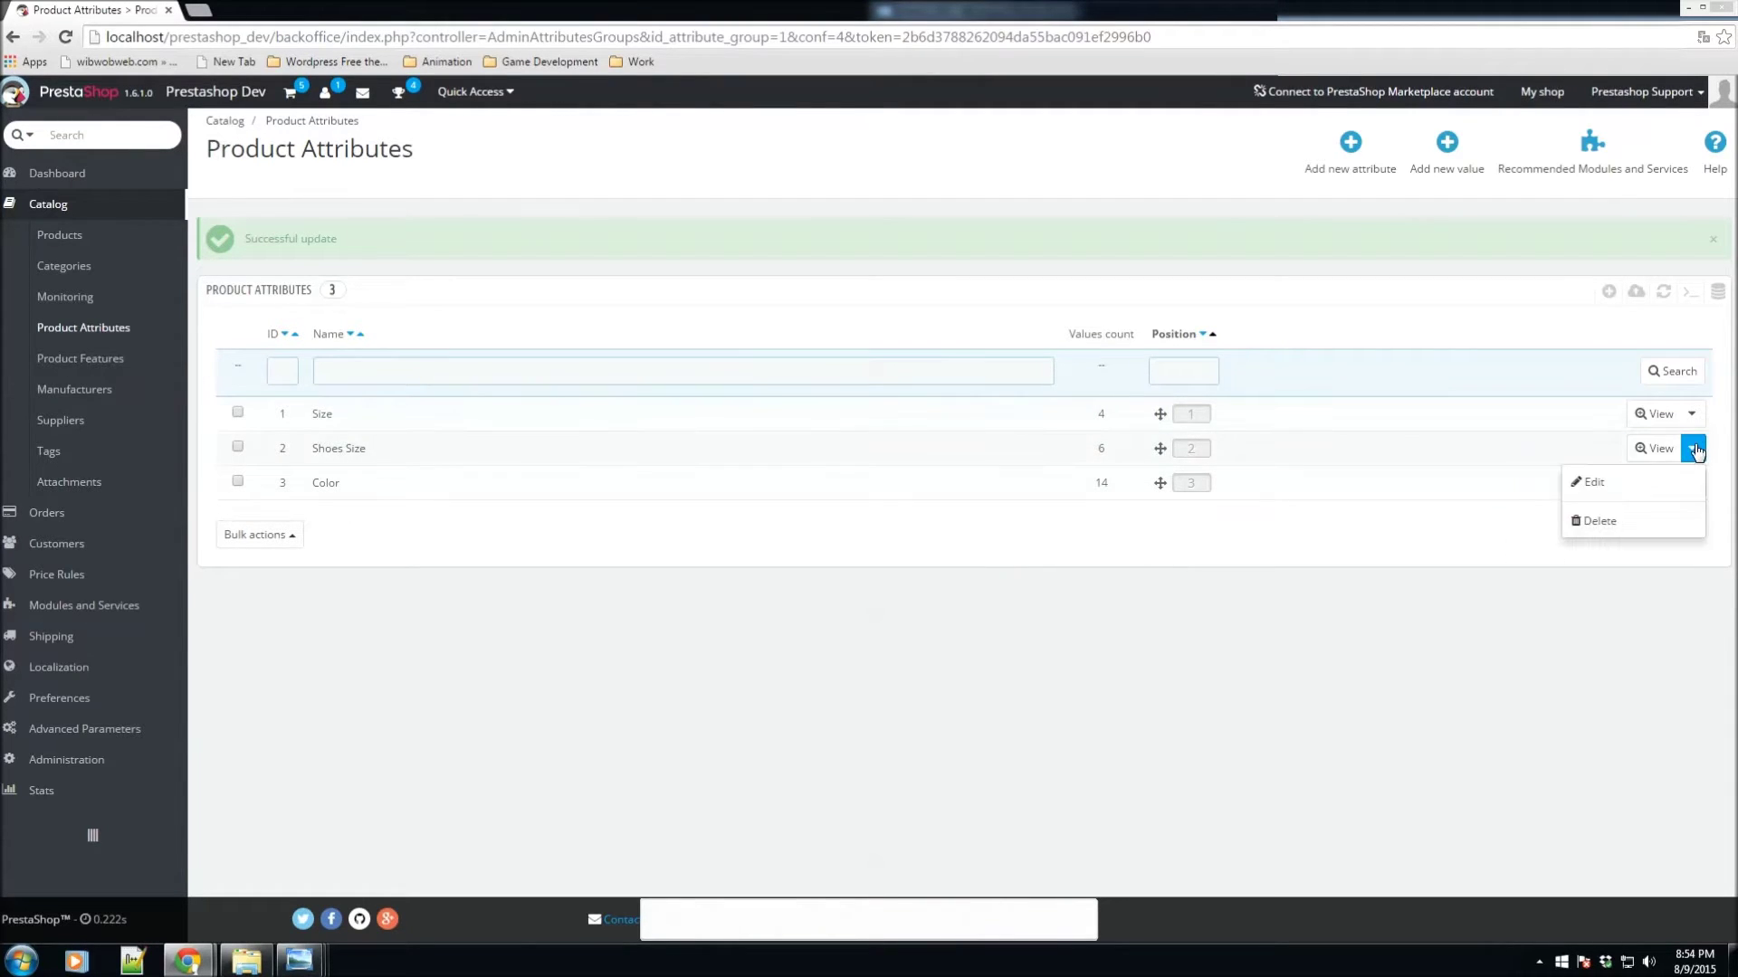
{"action": "left_click", "coordinate": [1616, 482]}
{"action": "mouse_move", "coordinate": [577, 288]}
{"action": "left_click_drag", "start_coordinate": [686, 275], "coordinate": [568, 288]}
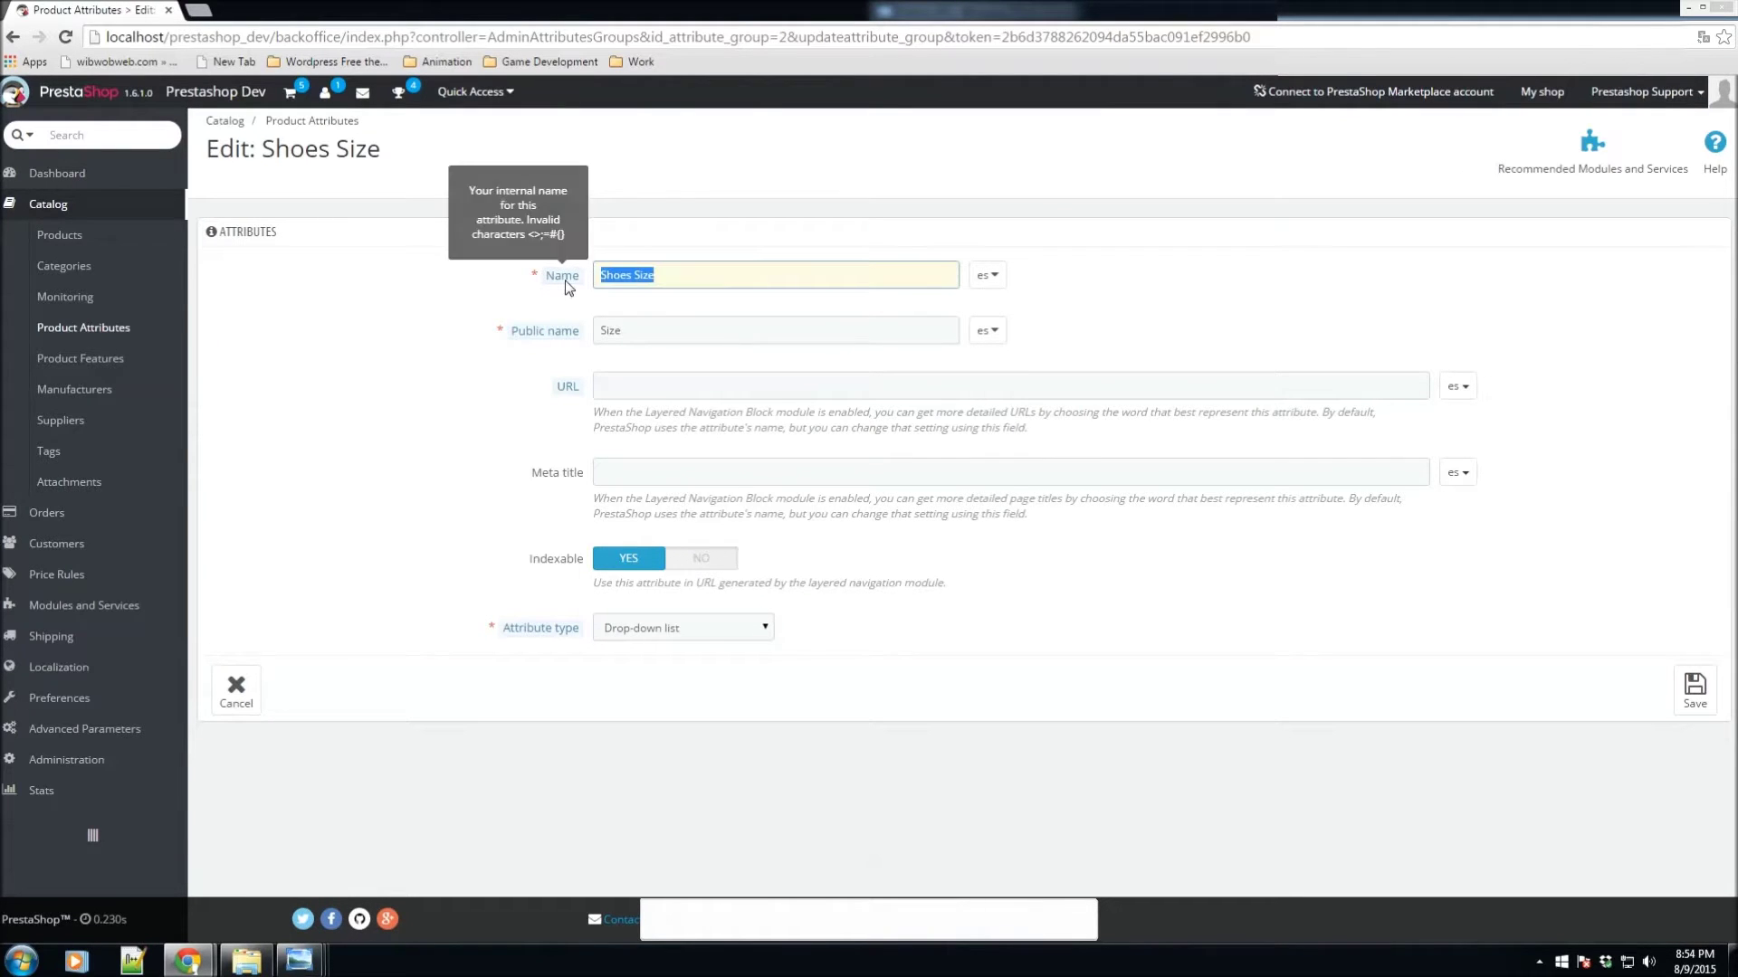
{"action": "left_click_drag", "start_coordinate": [624, 331], "coordinate": [604, 329]}
{"action": "left_click", "coordinate": [639, 332]}
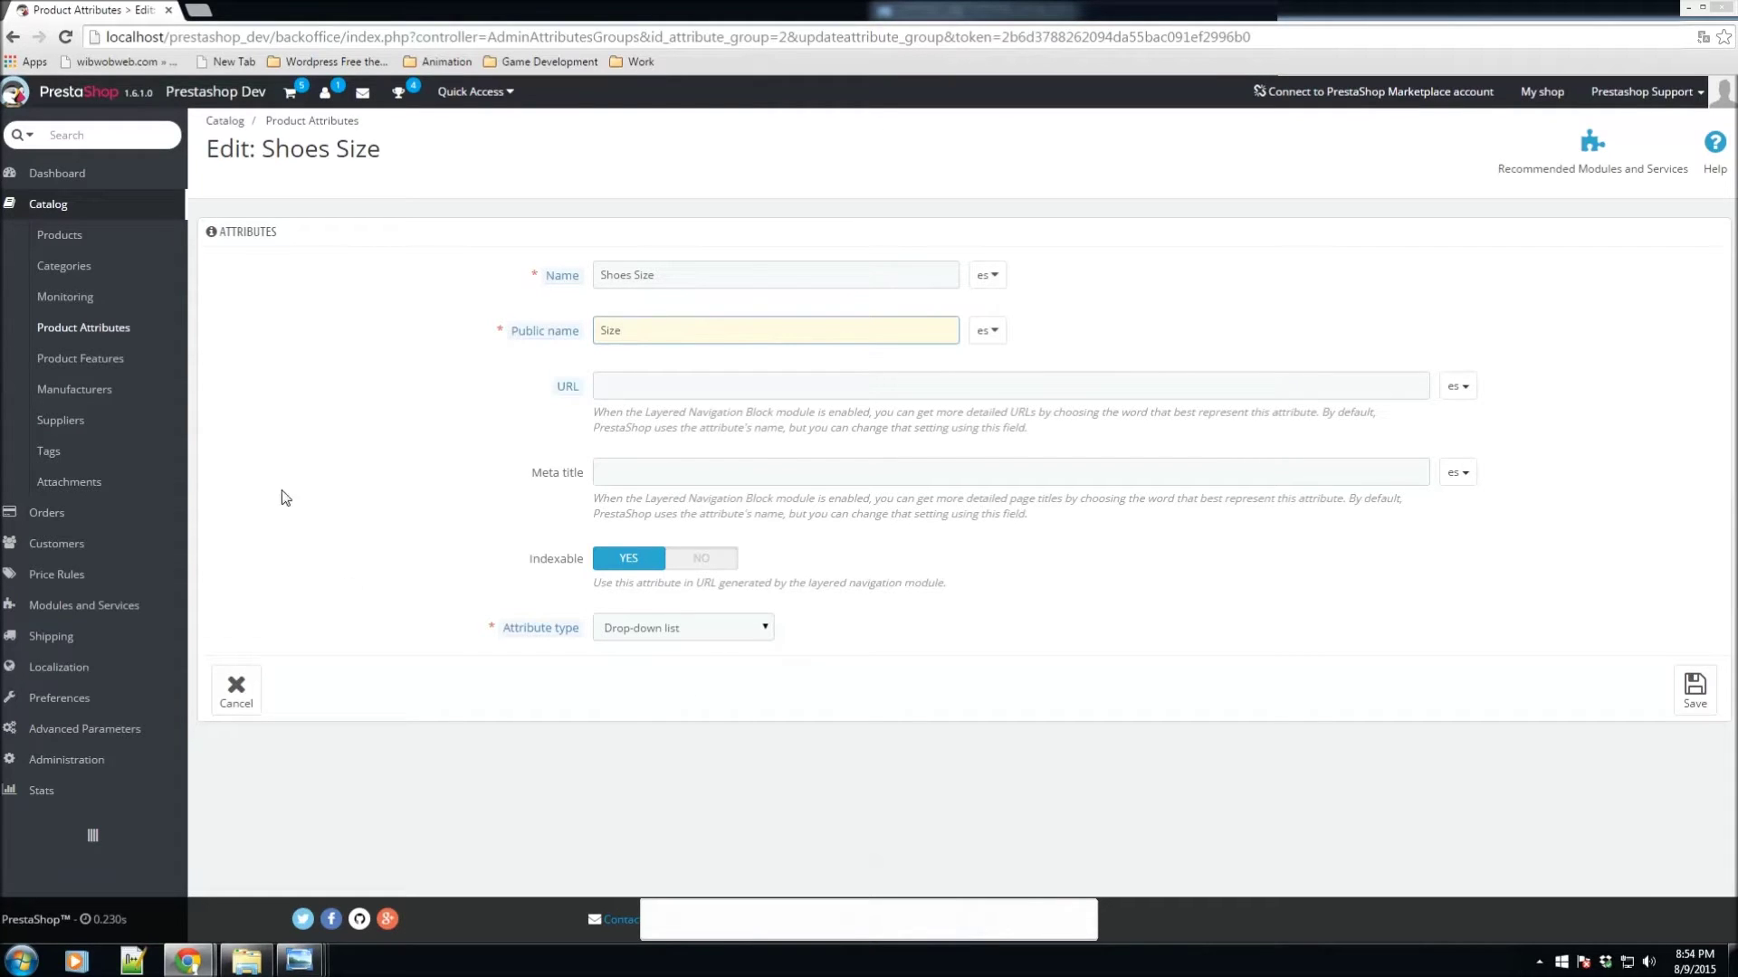
Examine the values of the Properties, Height and Width product features
{"action": "left_click", "coordinate": [83, 360]}
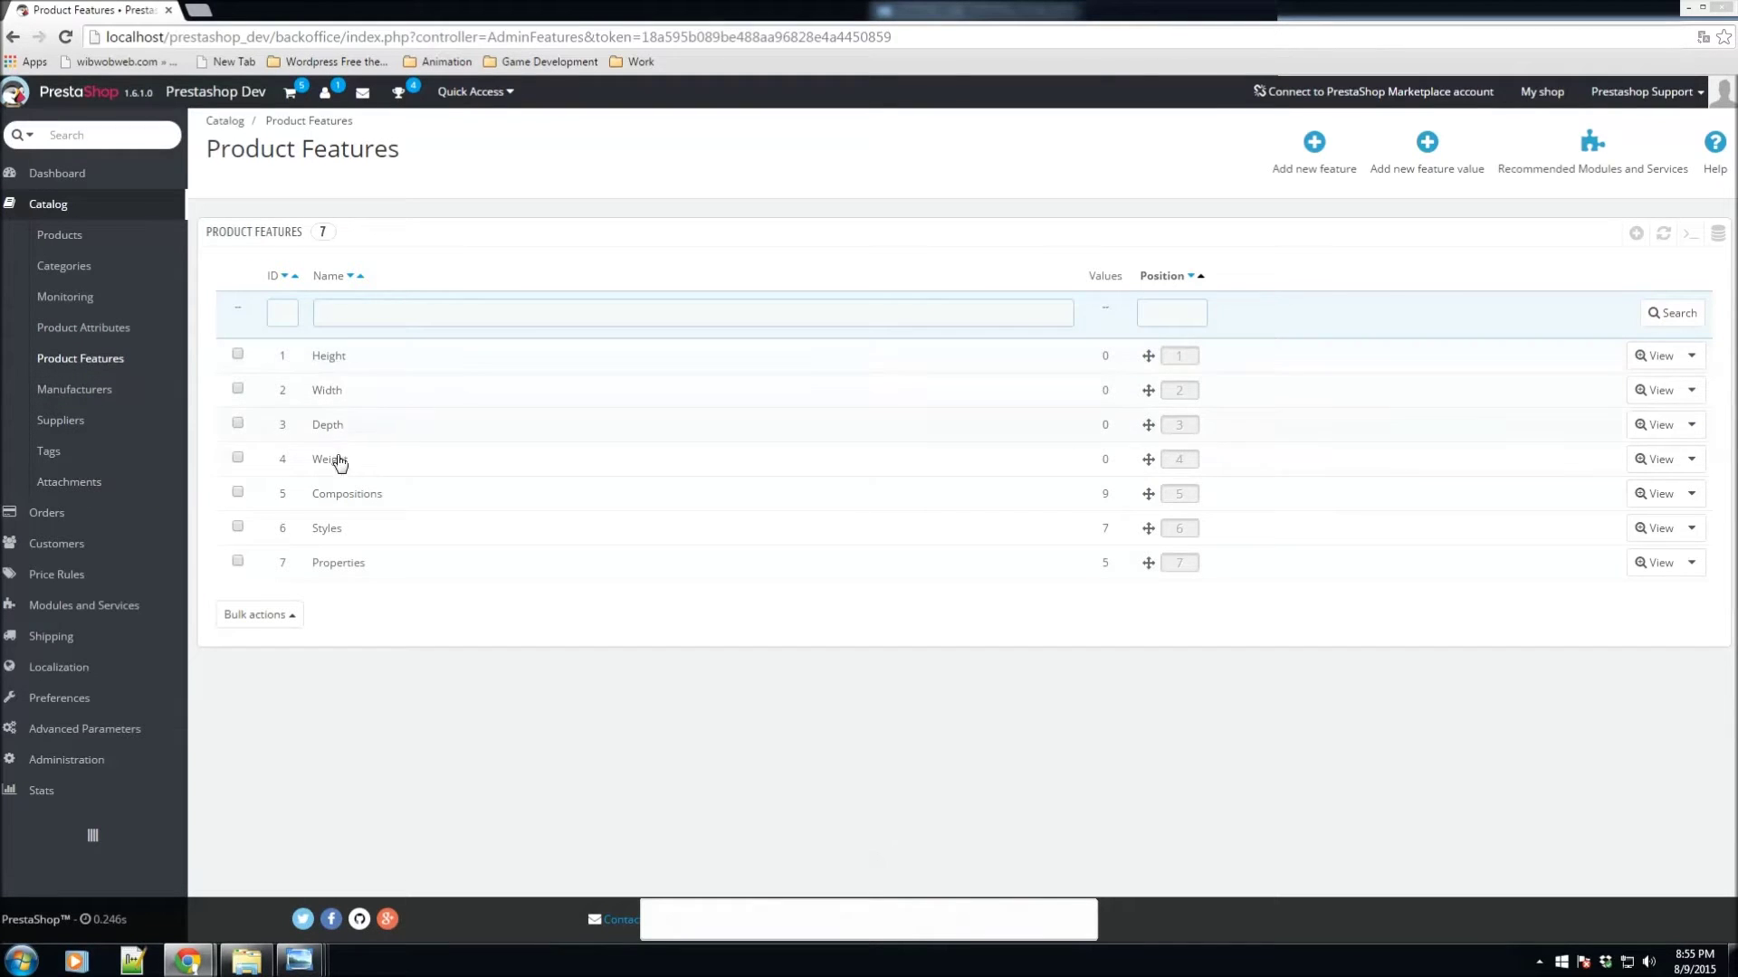
{"action": "left_click", "coordinate": [341, 562]}
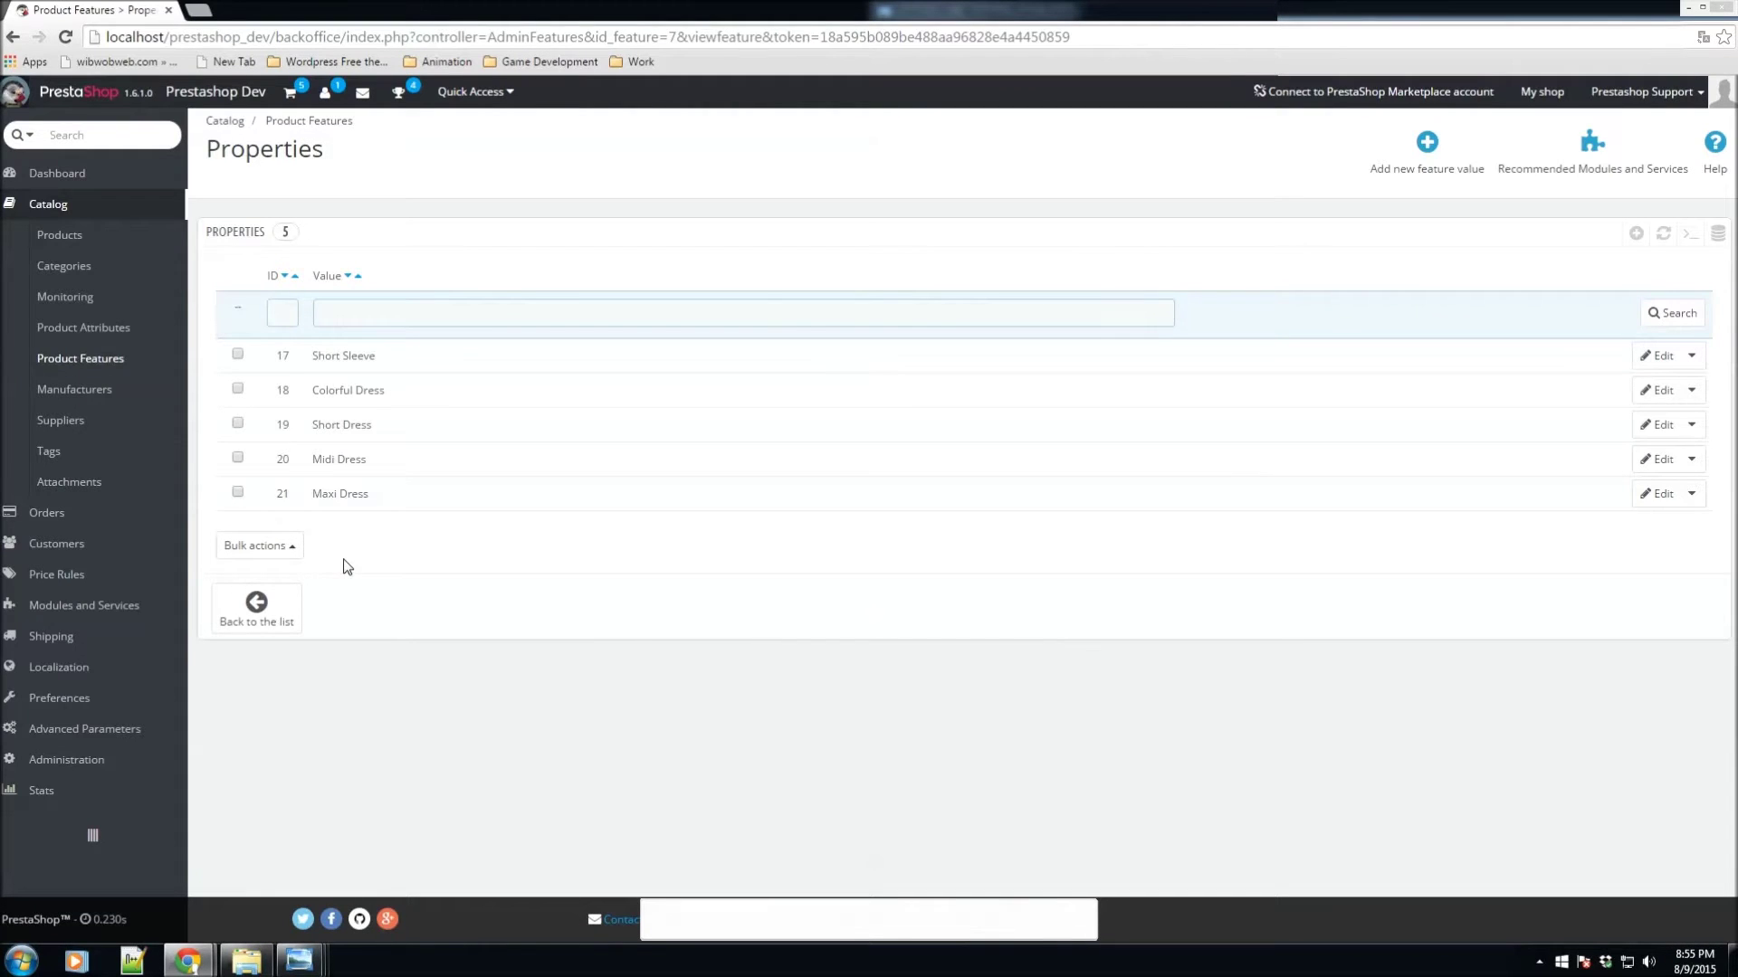
{"action": "left_click", "coordinate": [13, 37]}
{"action": "left_click", "coordinate": [346, 361]}
{"action": "left_click", "coordinate": [12, 37]}
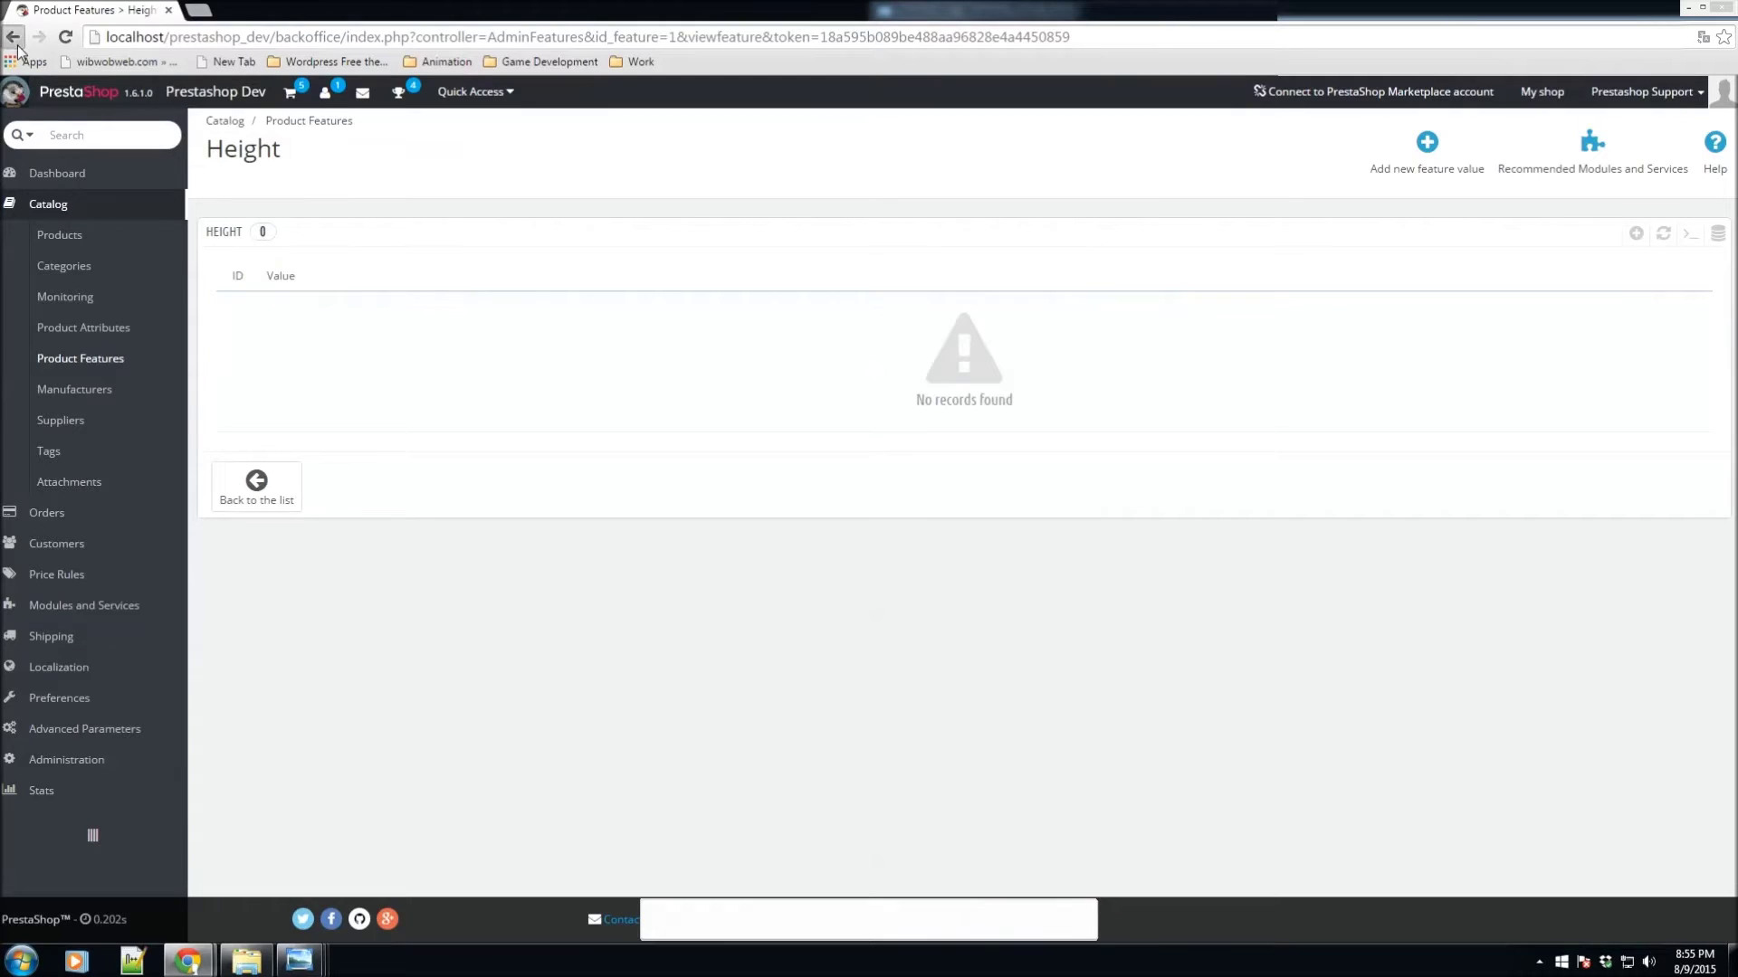
{"action": "left_click", "coordinate": [333, 408]}
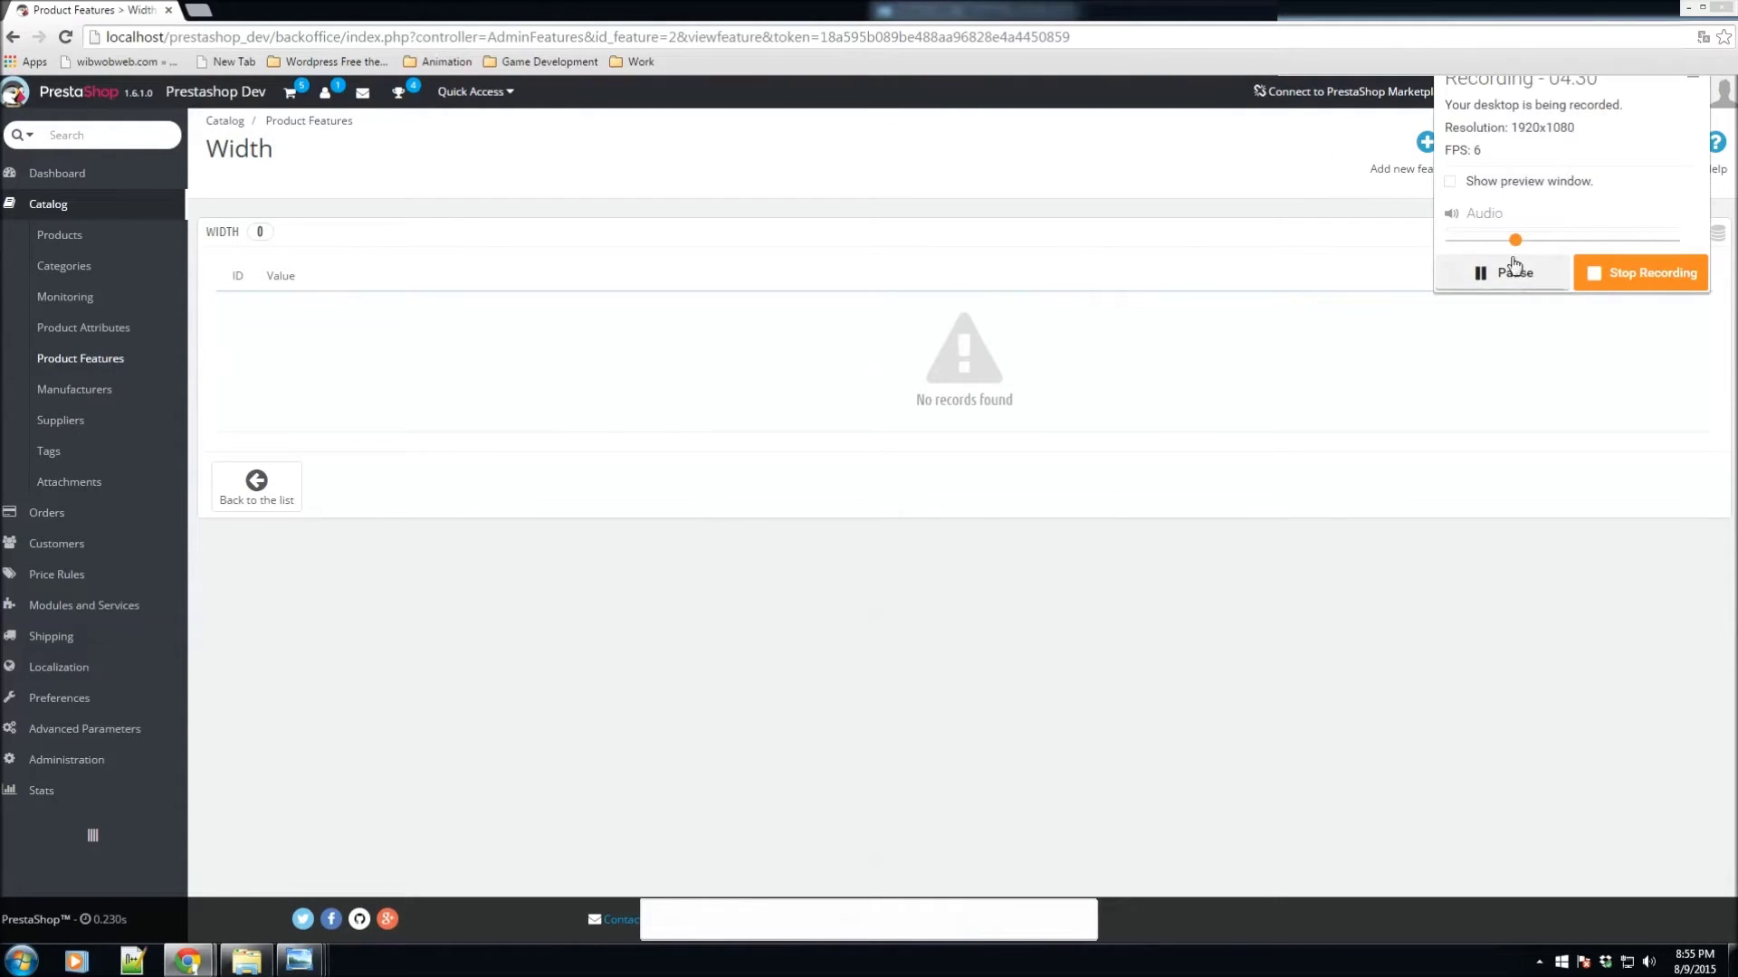
Examine the Size product attribute's list of values and its edit form
{"action": "left_click", "coordinate": [103, 339]}
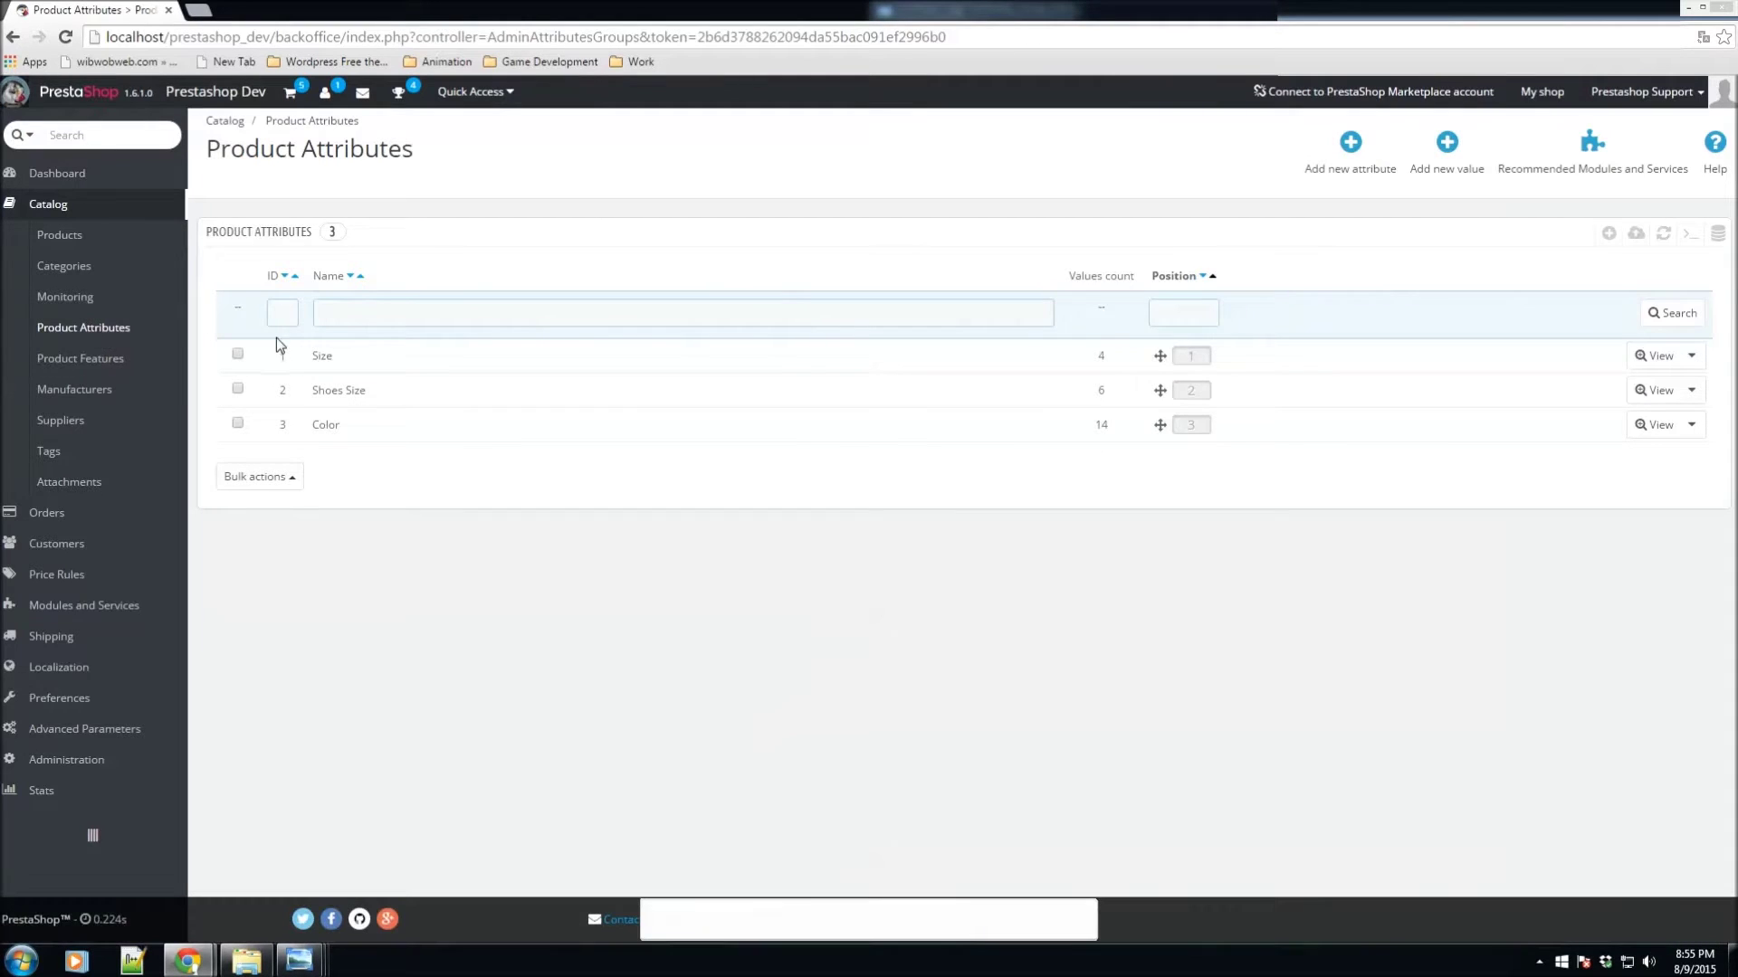
{"action": "left_click", "coordinate": [324, 361]}
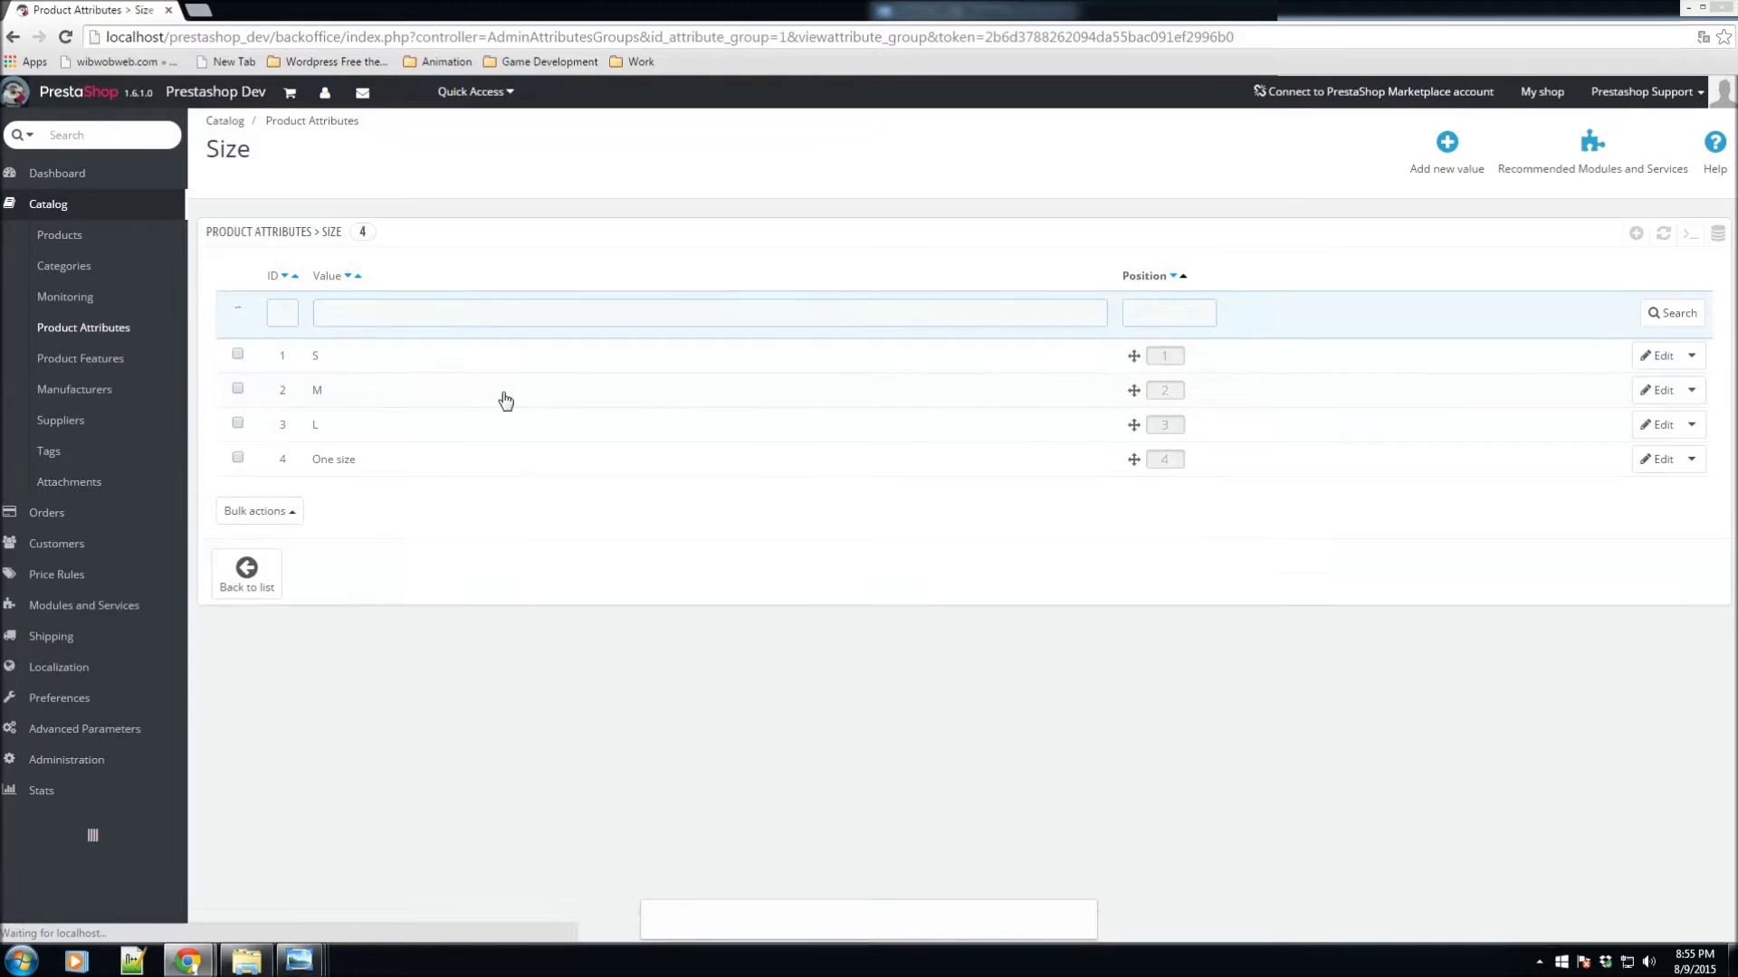
{"action": "left_click", "coordinate": [13, 37]}
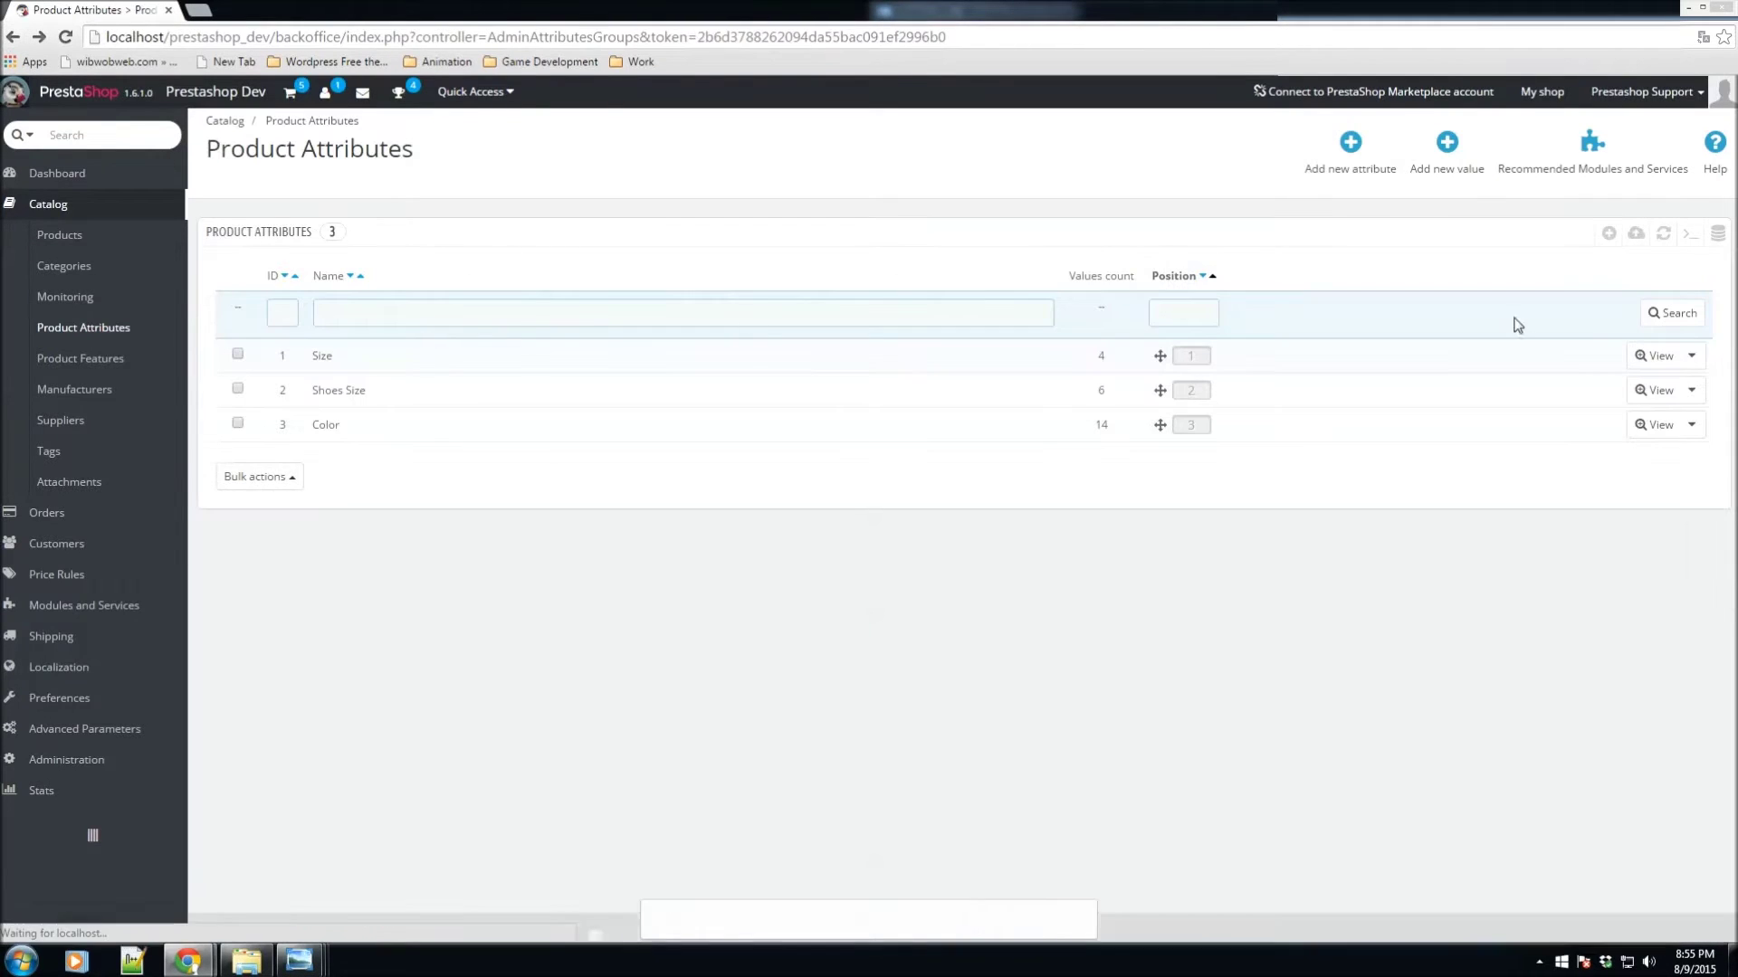
{"action": "left_click", "coordinate": [1691, 356]}
{"action": "left_click", "coordinate": [1660, 389]}
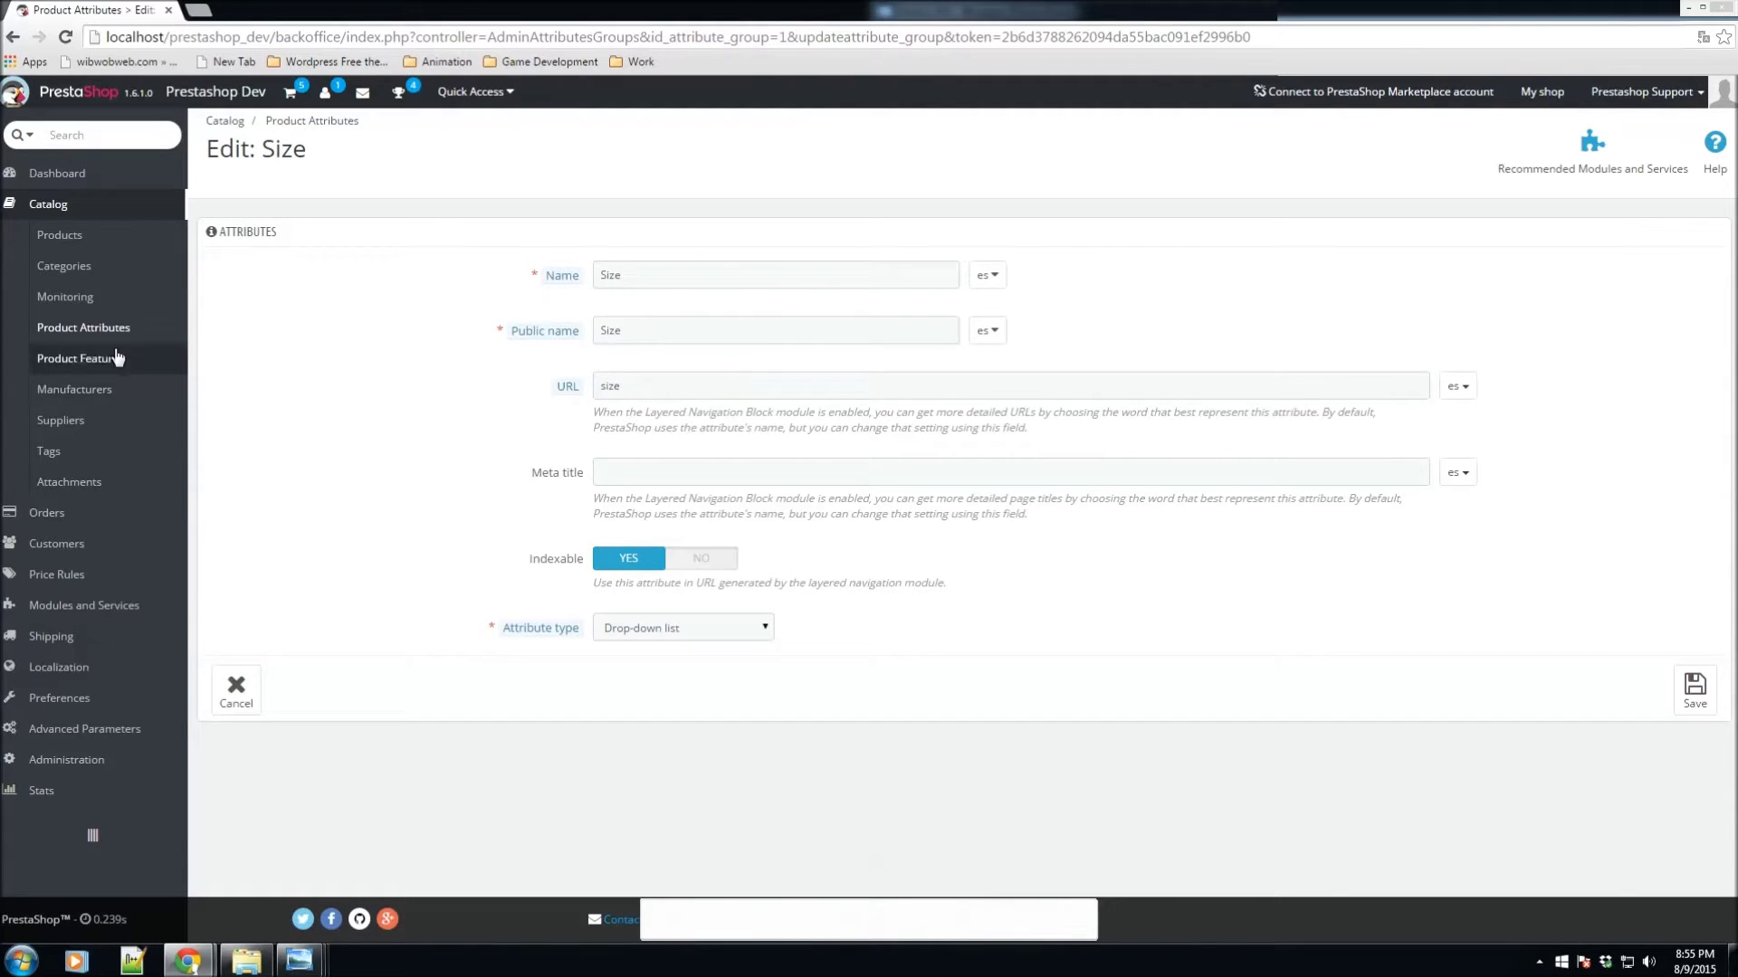
Add the value "xsm" to the Size attribute group, save it and open the Size value list
{"action": "left_click", "coordinate": [95, 326]}
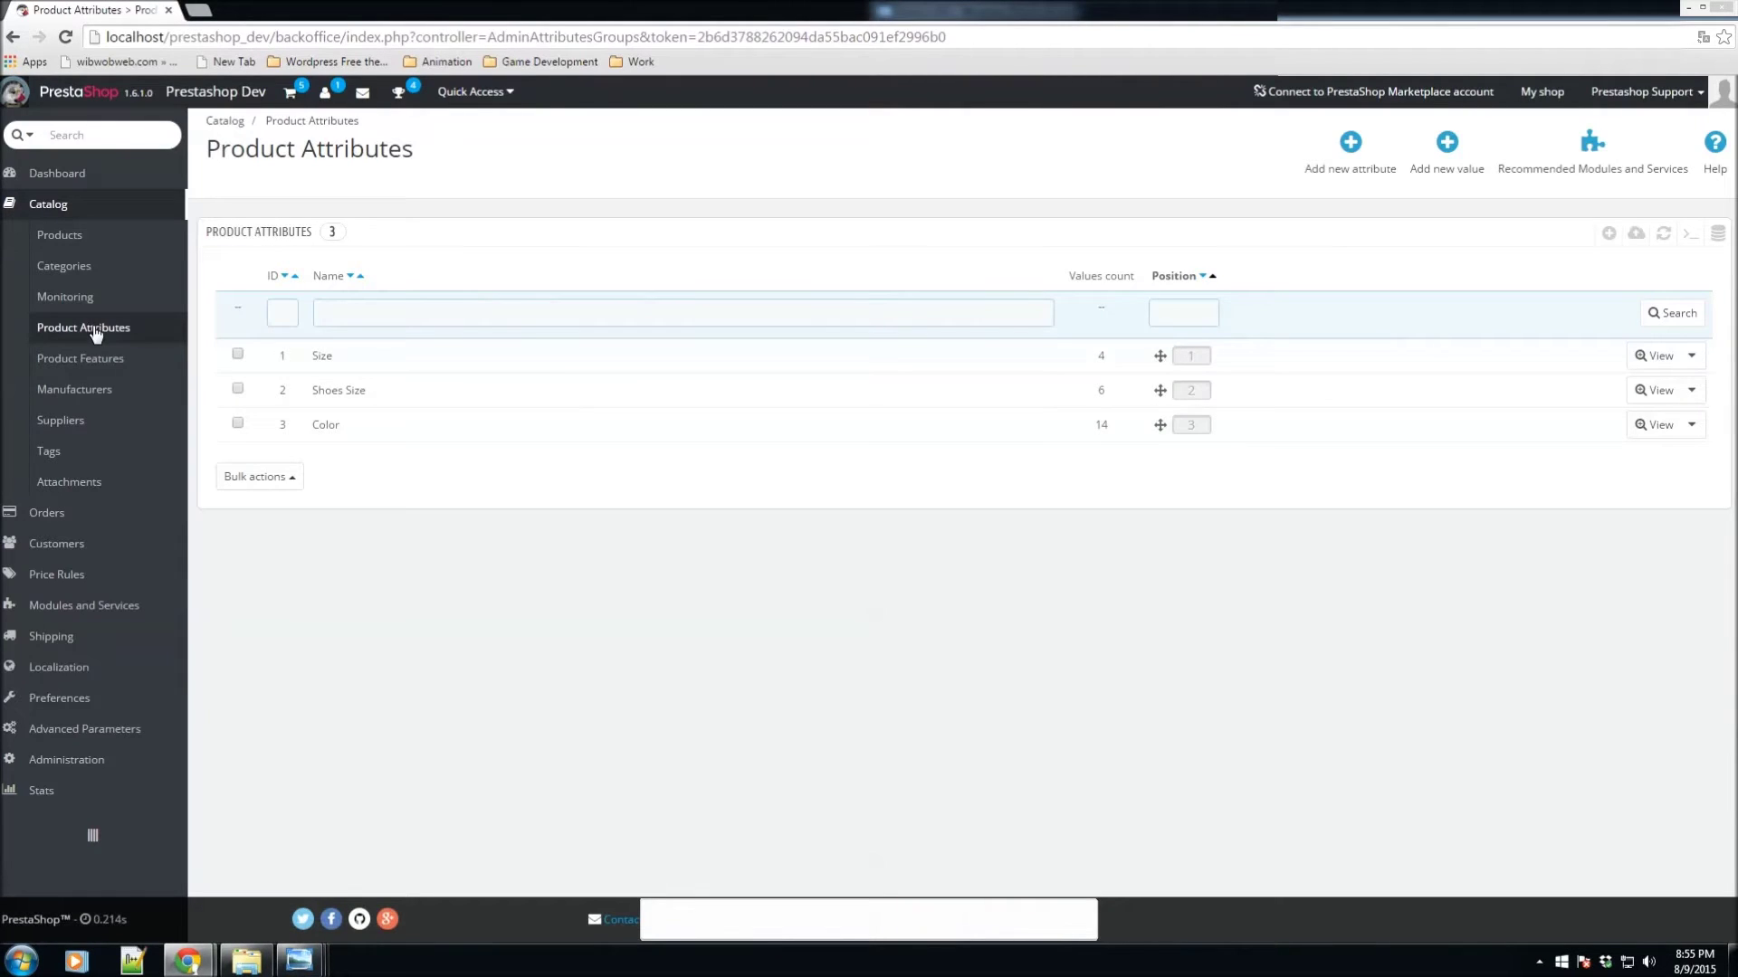
{"action": "left_click", "coordinate": [323, 360]}
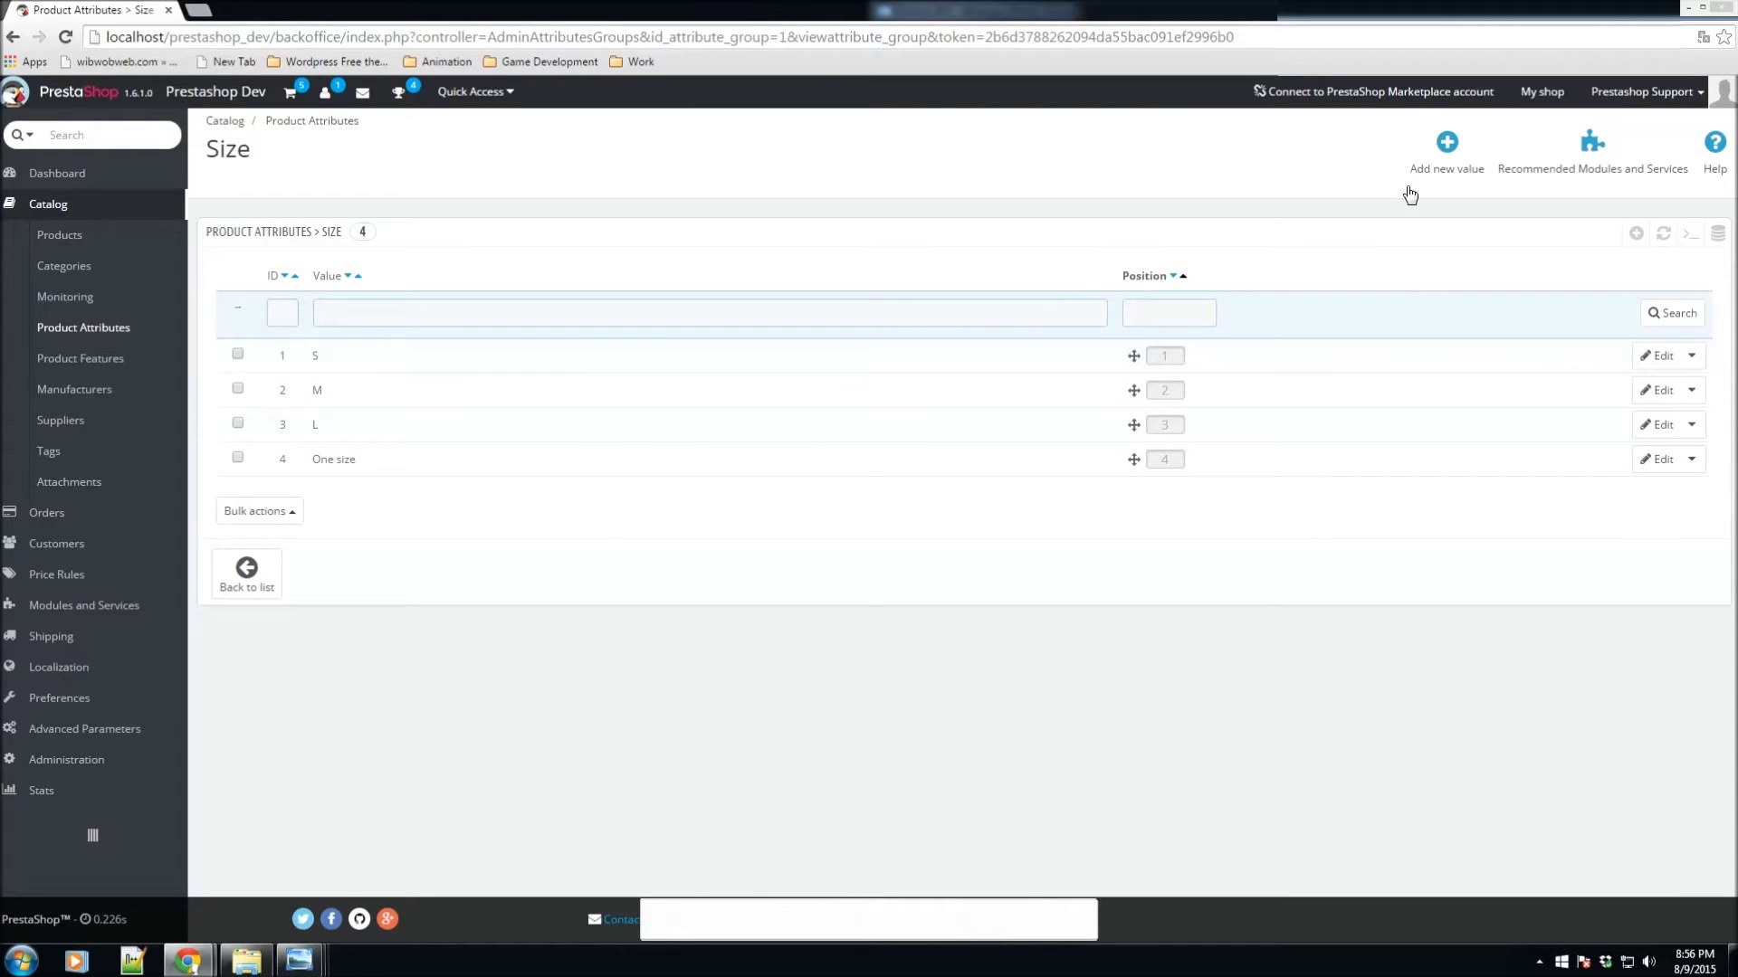
{"action": "left_click", "coordinate": [1448, 149]}
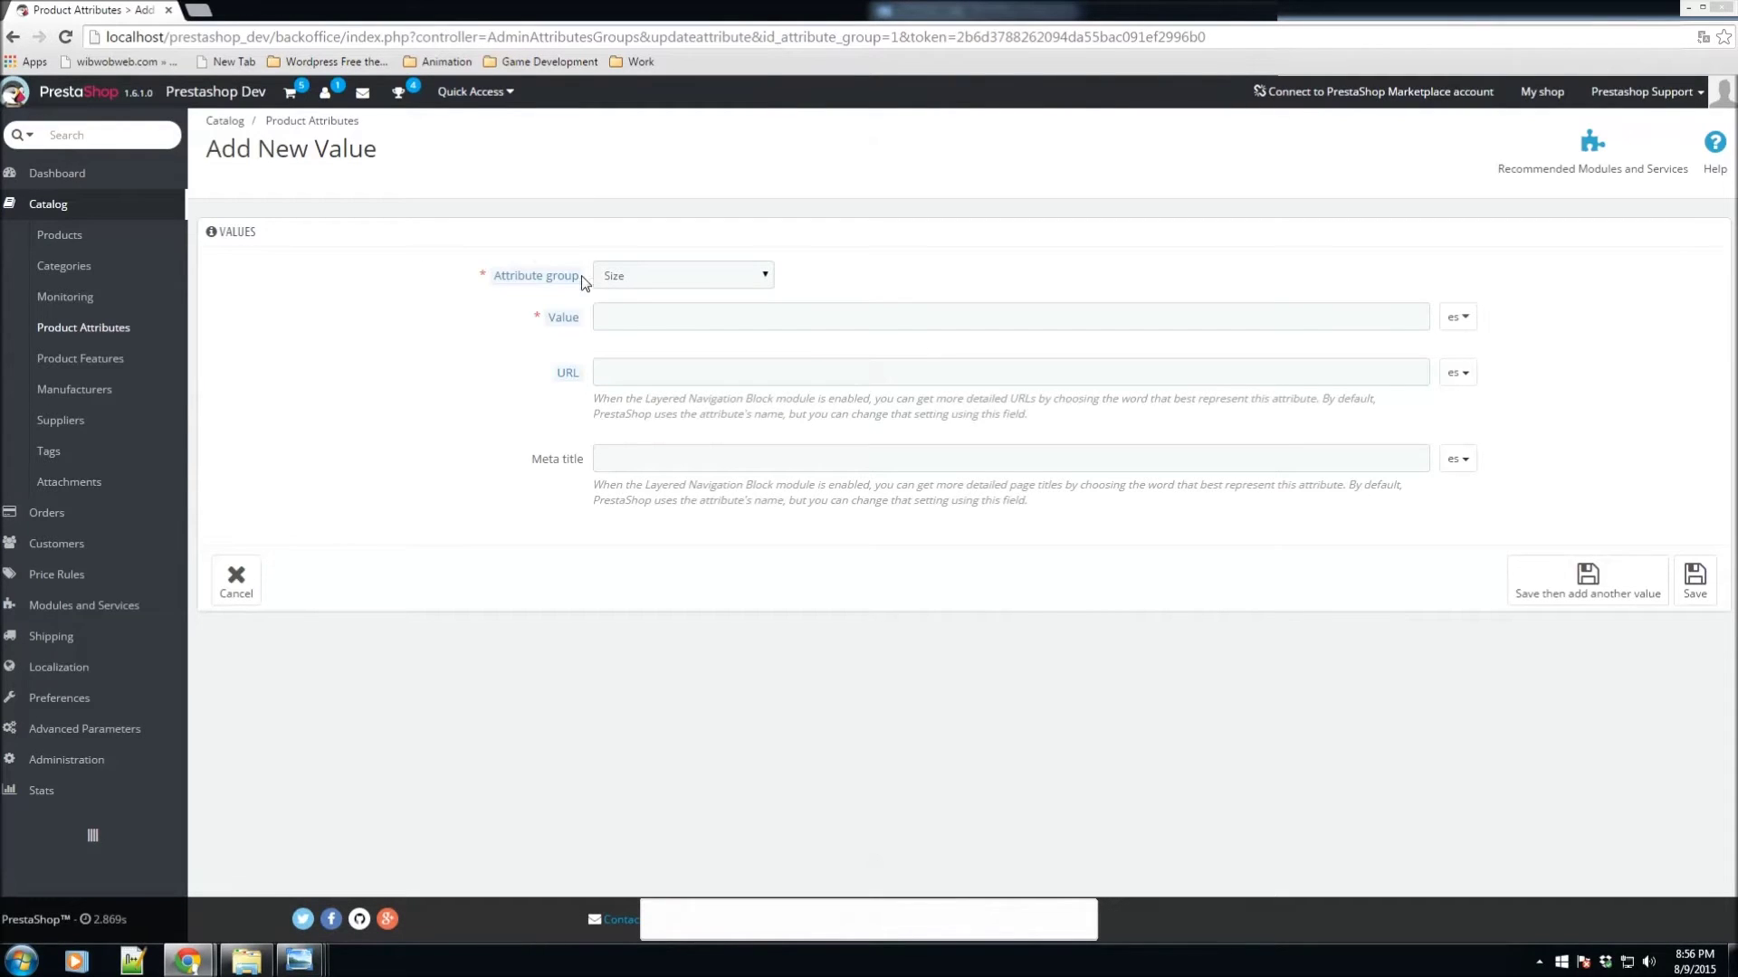
{"action": "mouse_move", "coordinate": [511, 285]}
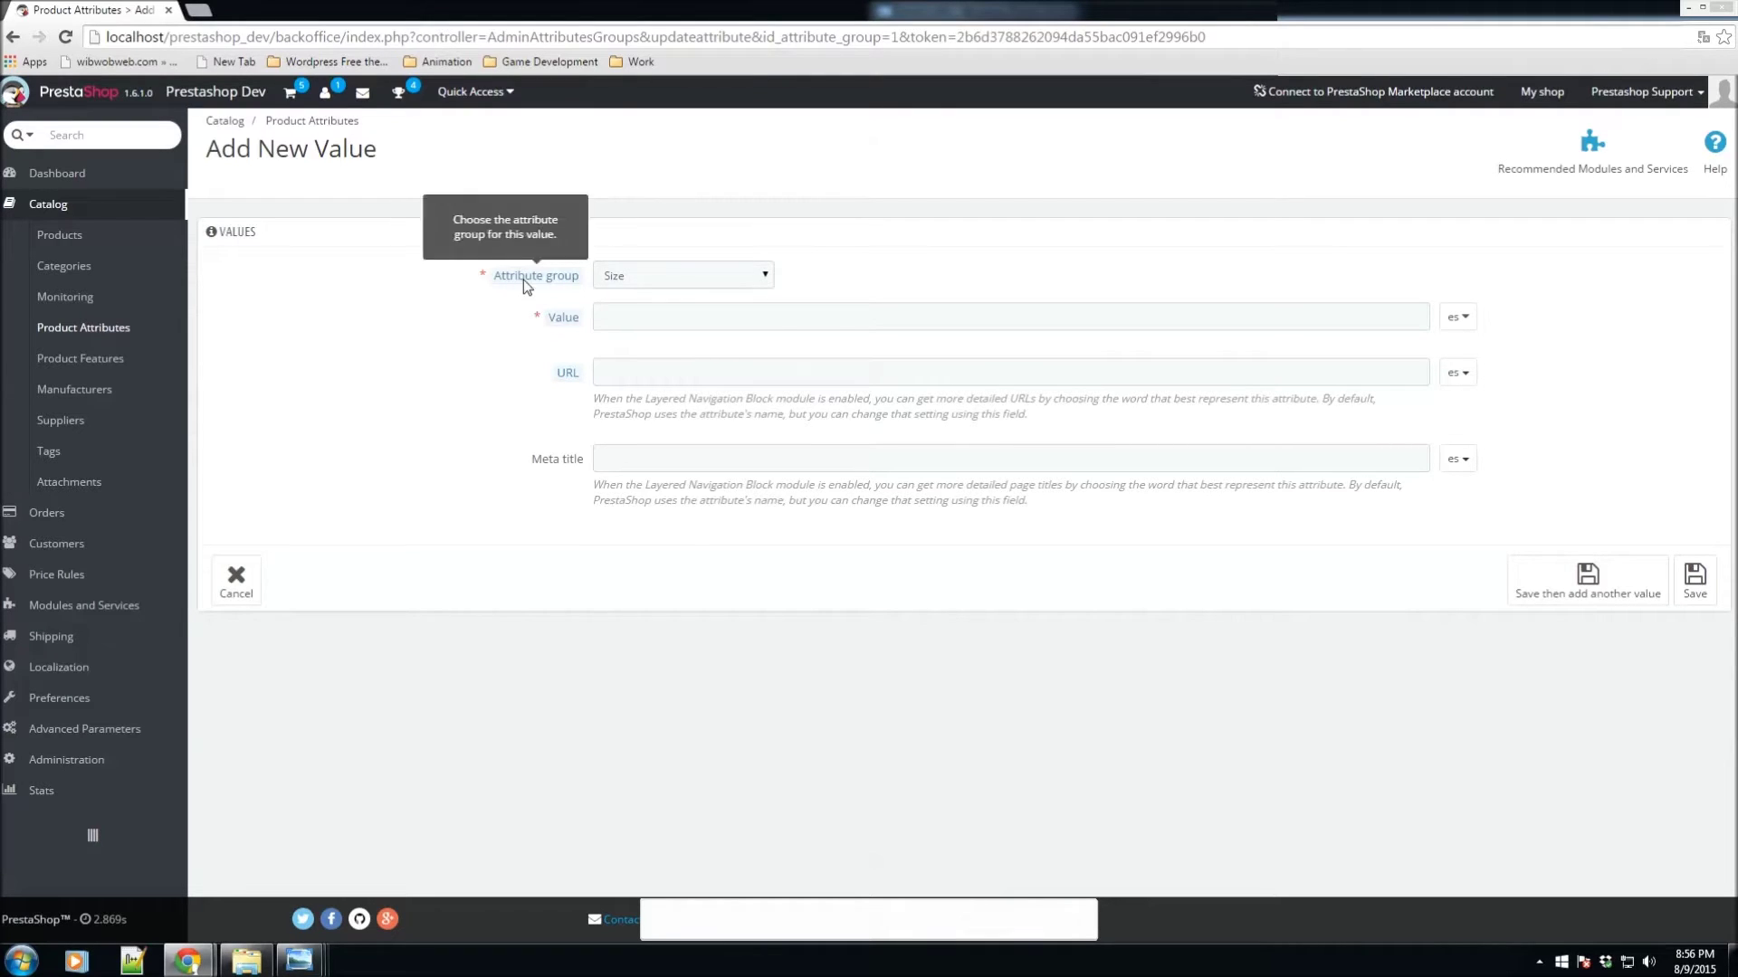
{"action": "left_click", "coordinate": [633, 276]}
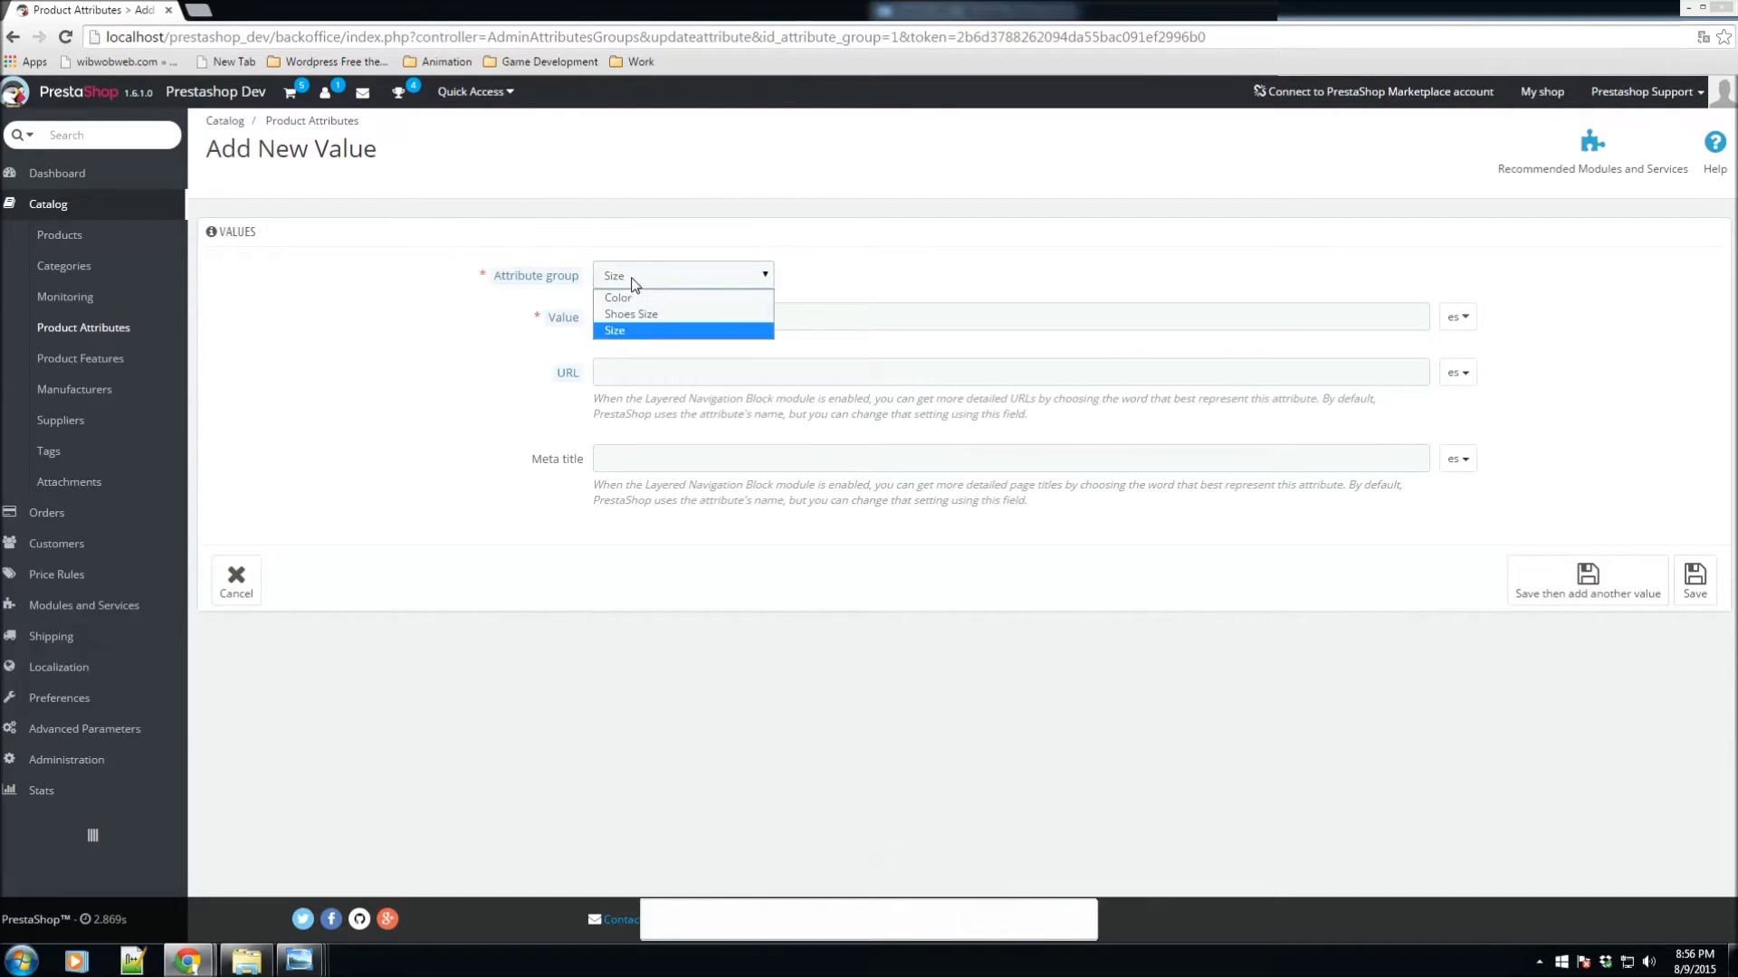
{"action": "left_click", "coordinate": [613, 333]}
{"action": "left_click", "coordinate": [676, 319]}
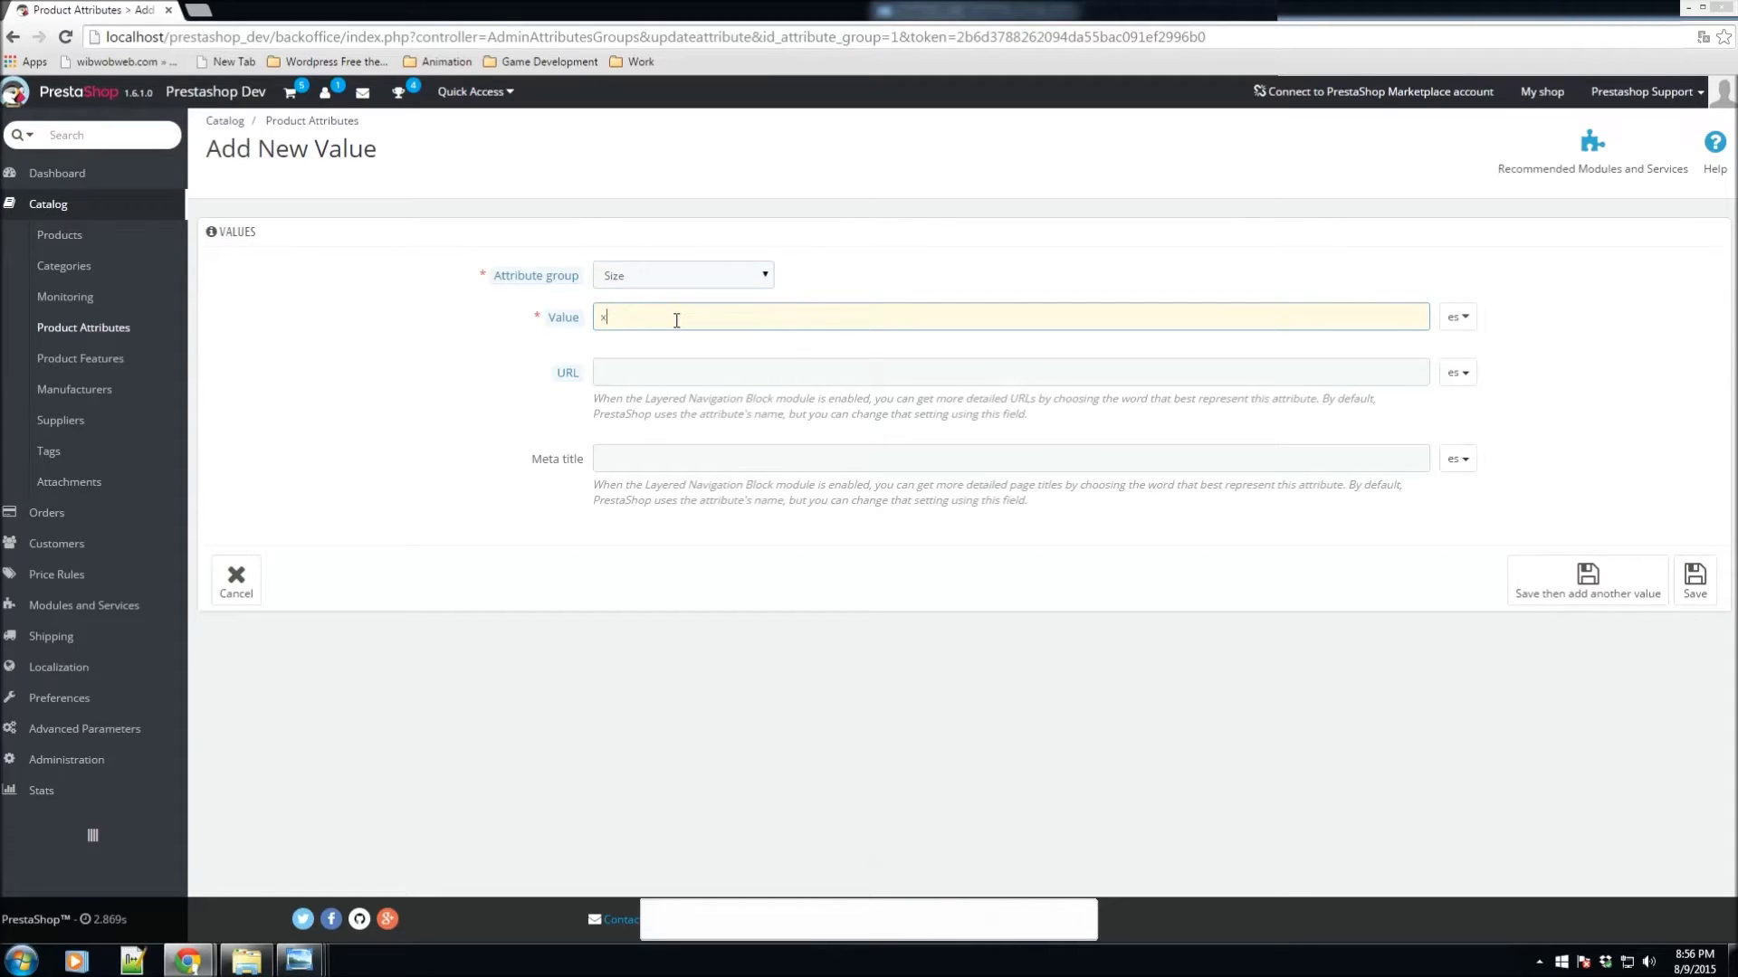
{"action": "left_click", "coordinate": [647, 379]}
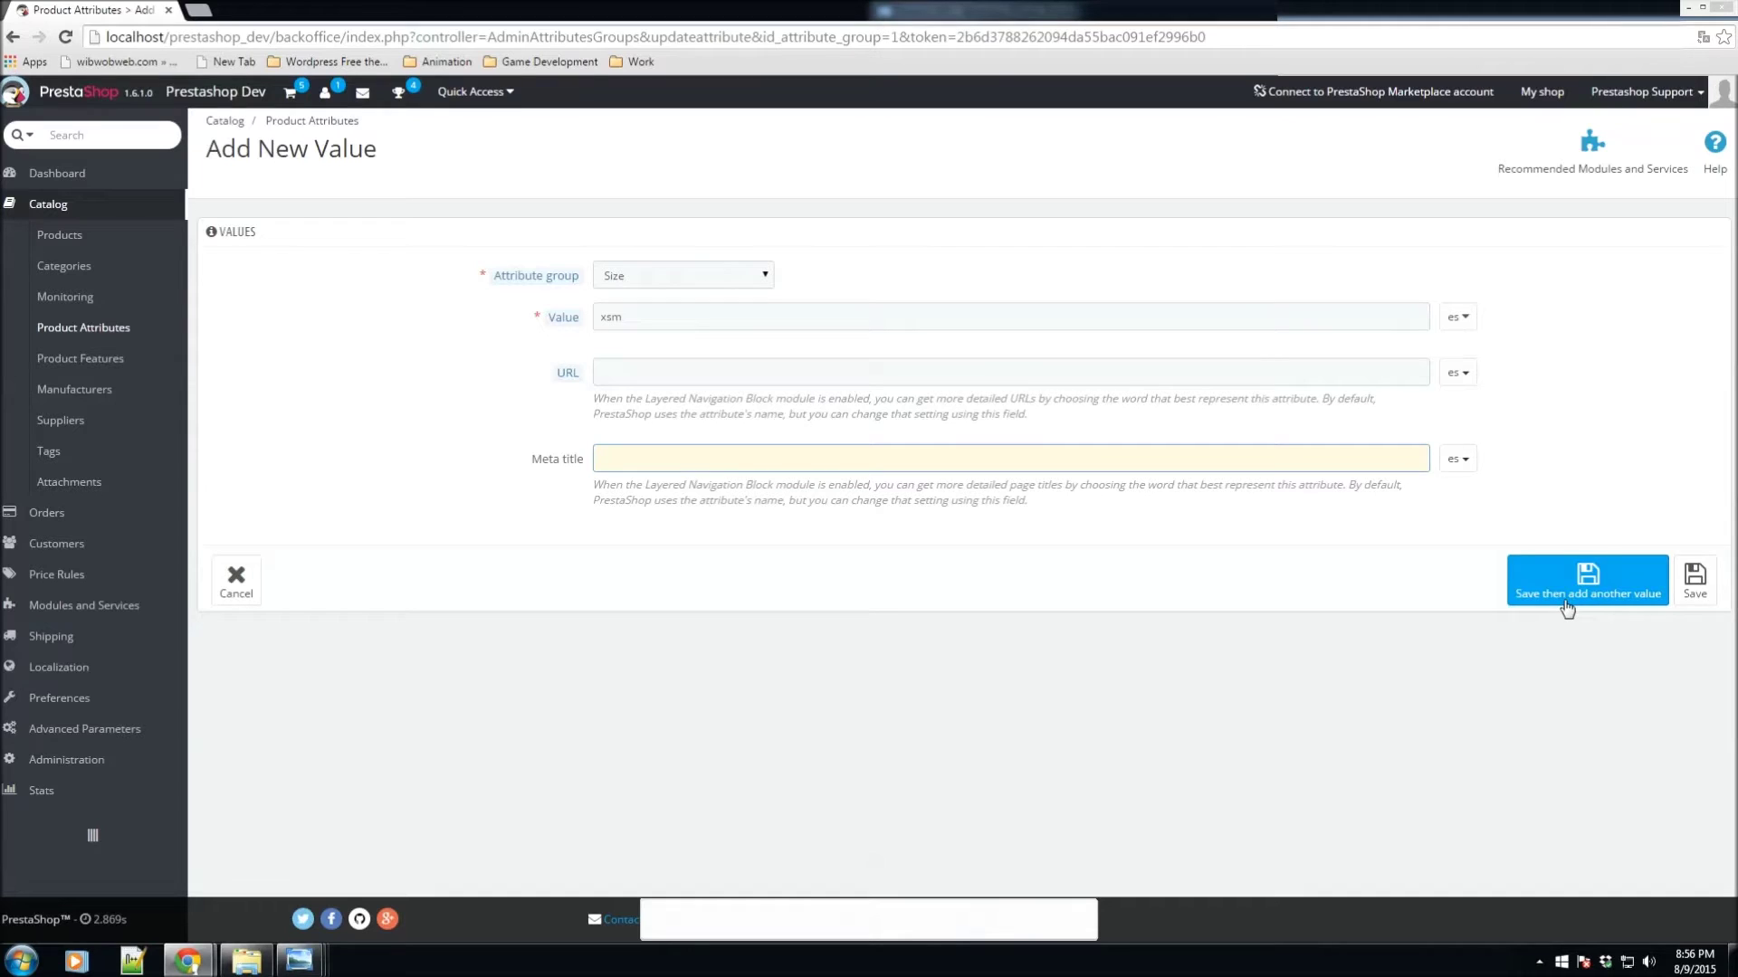
{"action": "left_click", "coordinate": [1686, 593]}
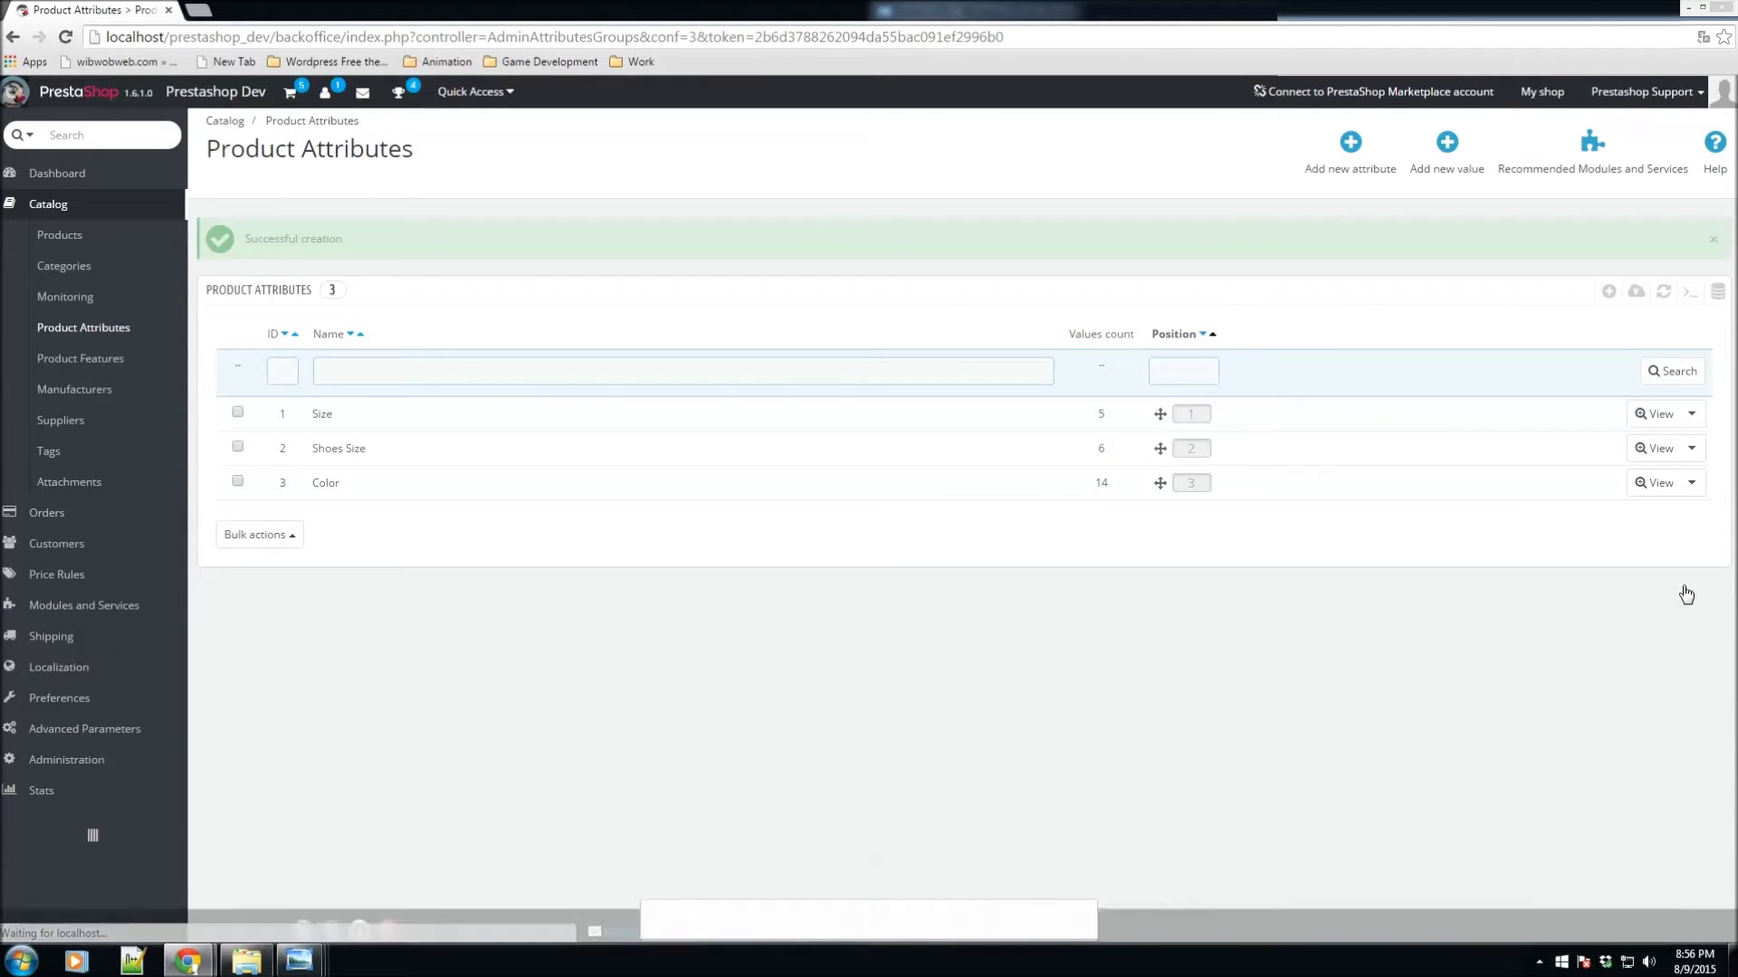
{"action": "left_click", "coordinate": [323, 418]}
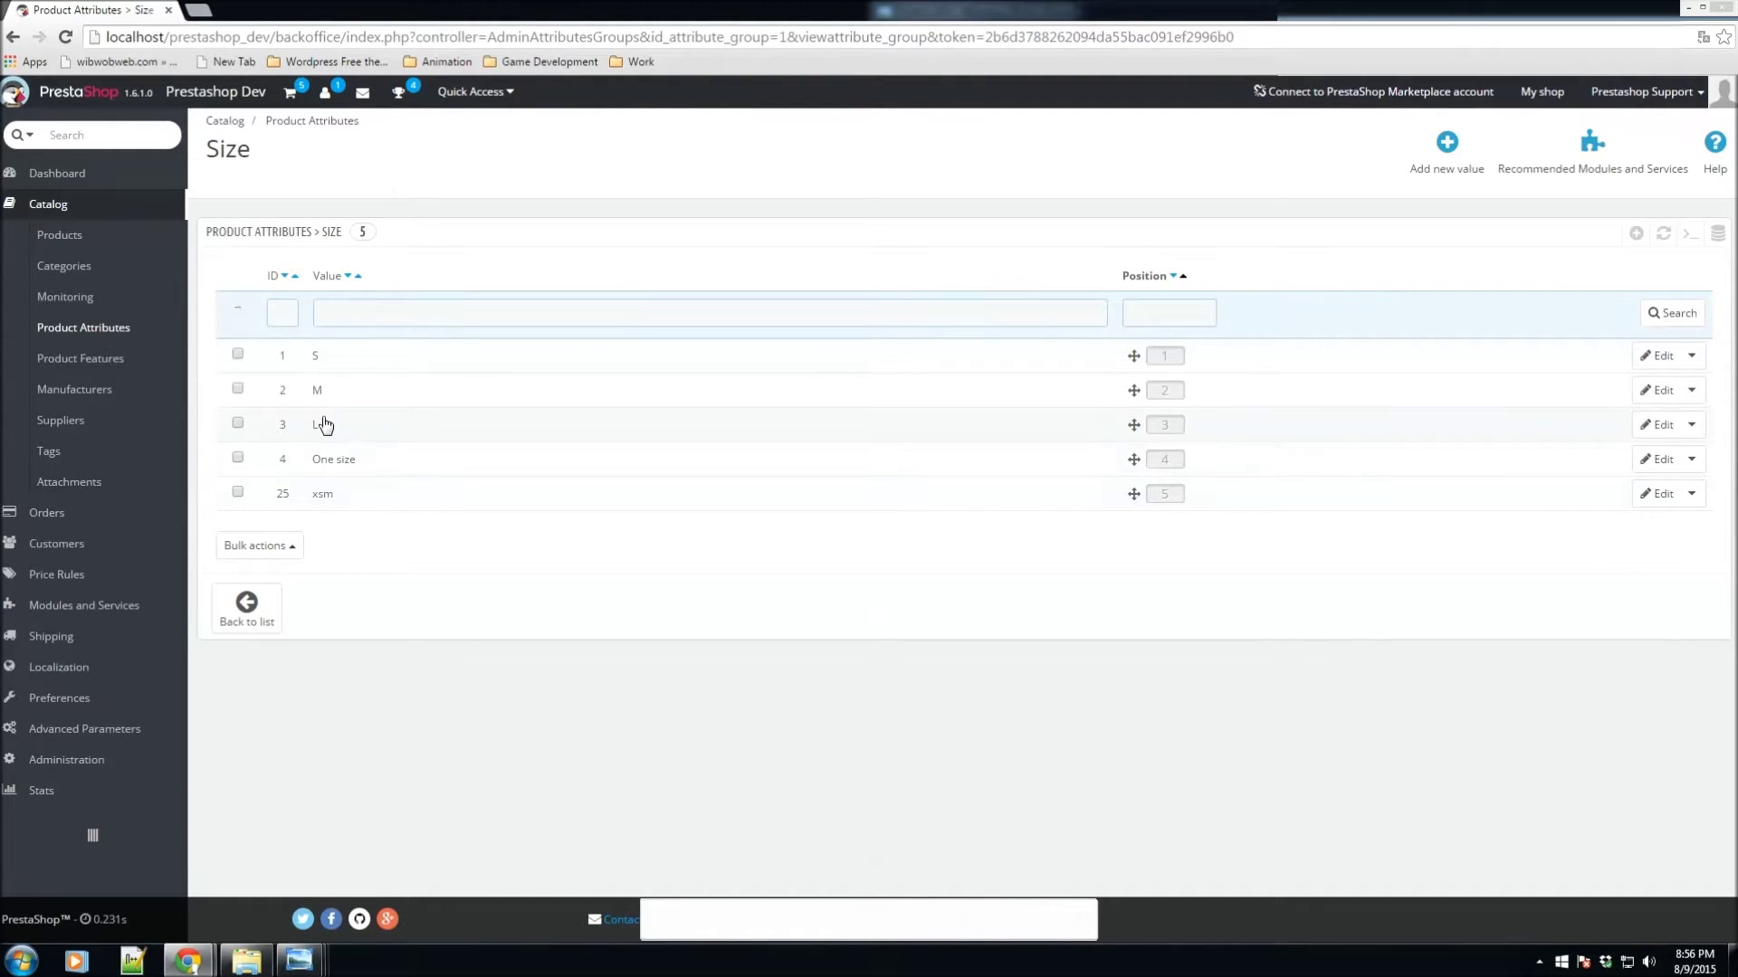
Go from the product attributes to the product features and view the values of the Compositions feature
{"action": "left_click", "coordinate": [107, 327]}
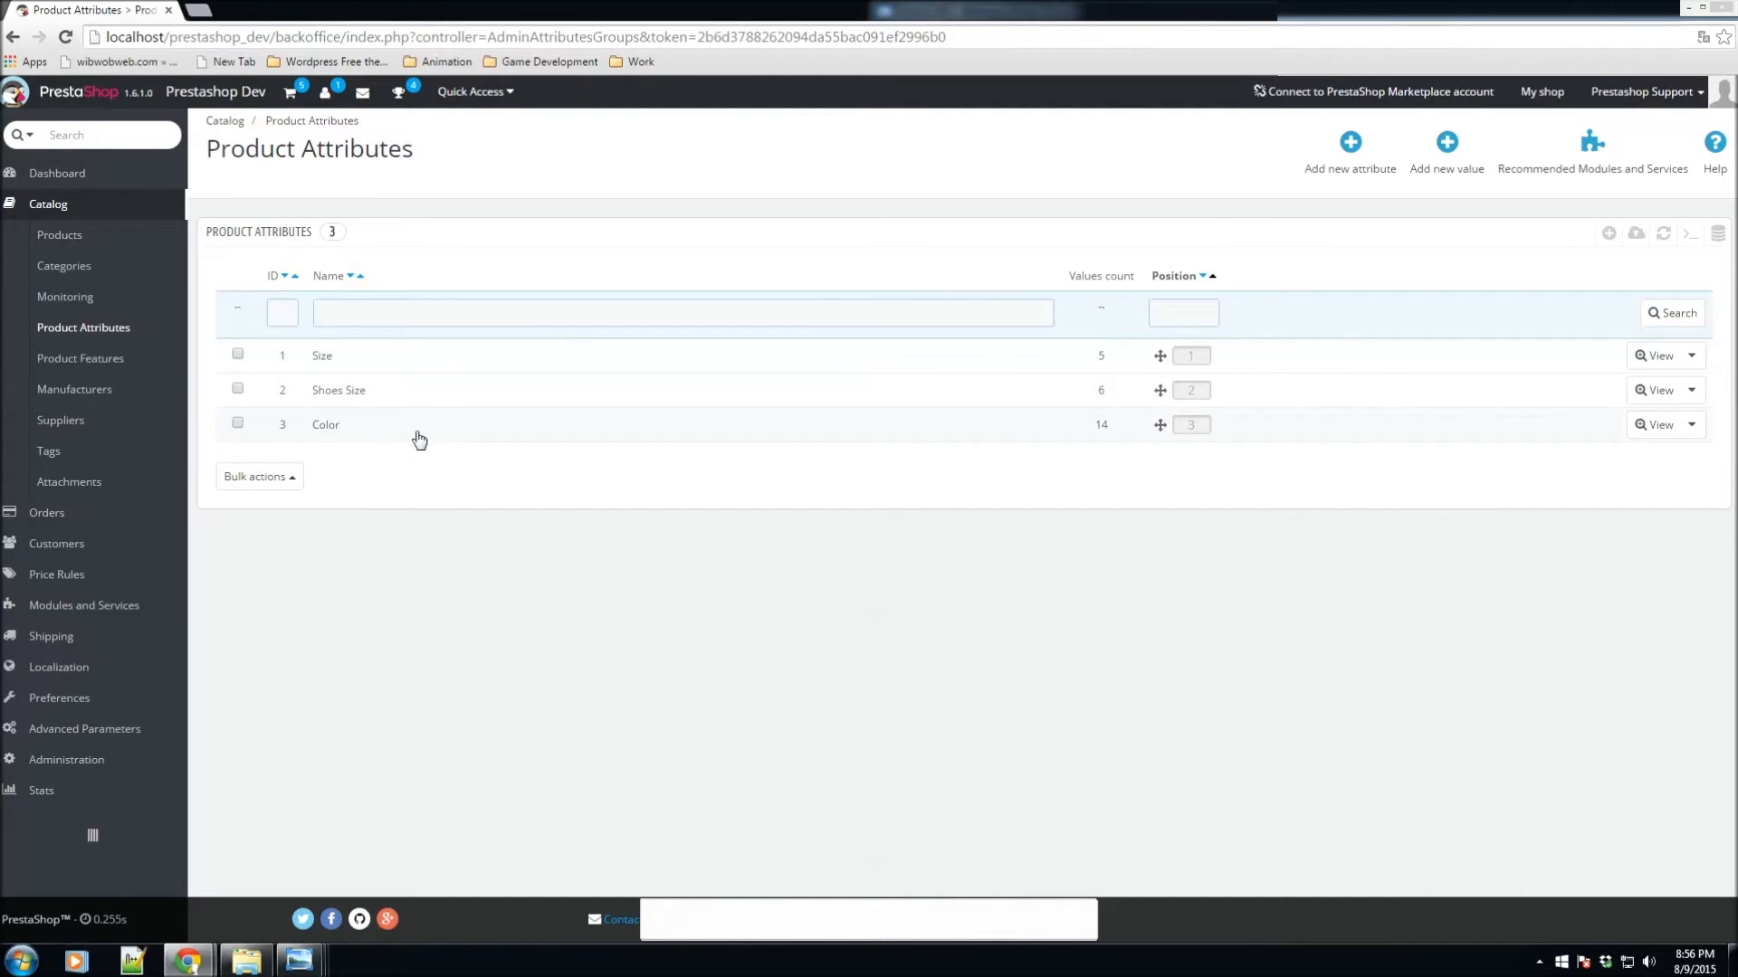
{"action": "left_click", "coordinate": [83, 360]}
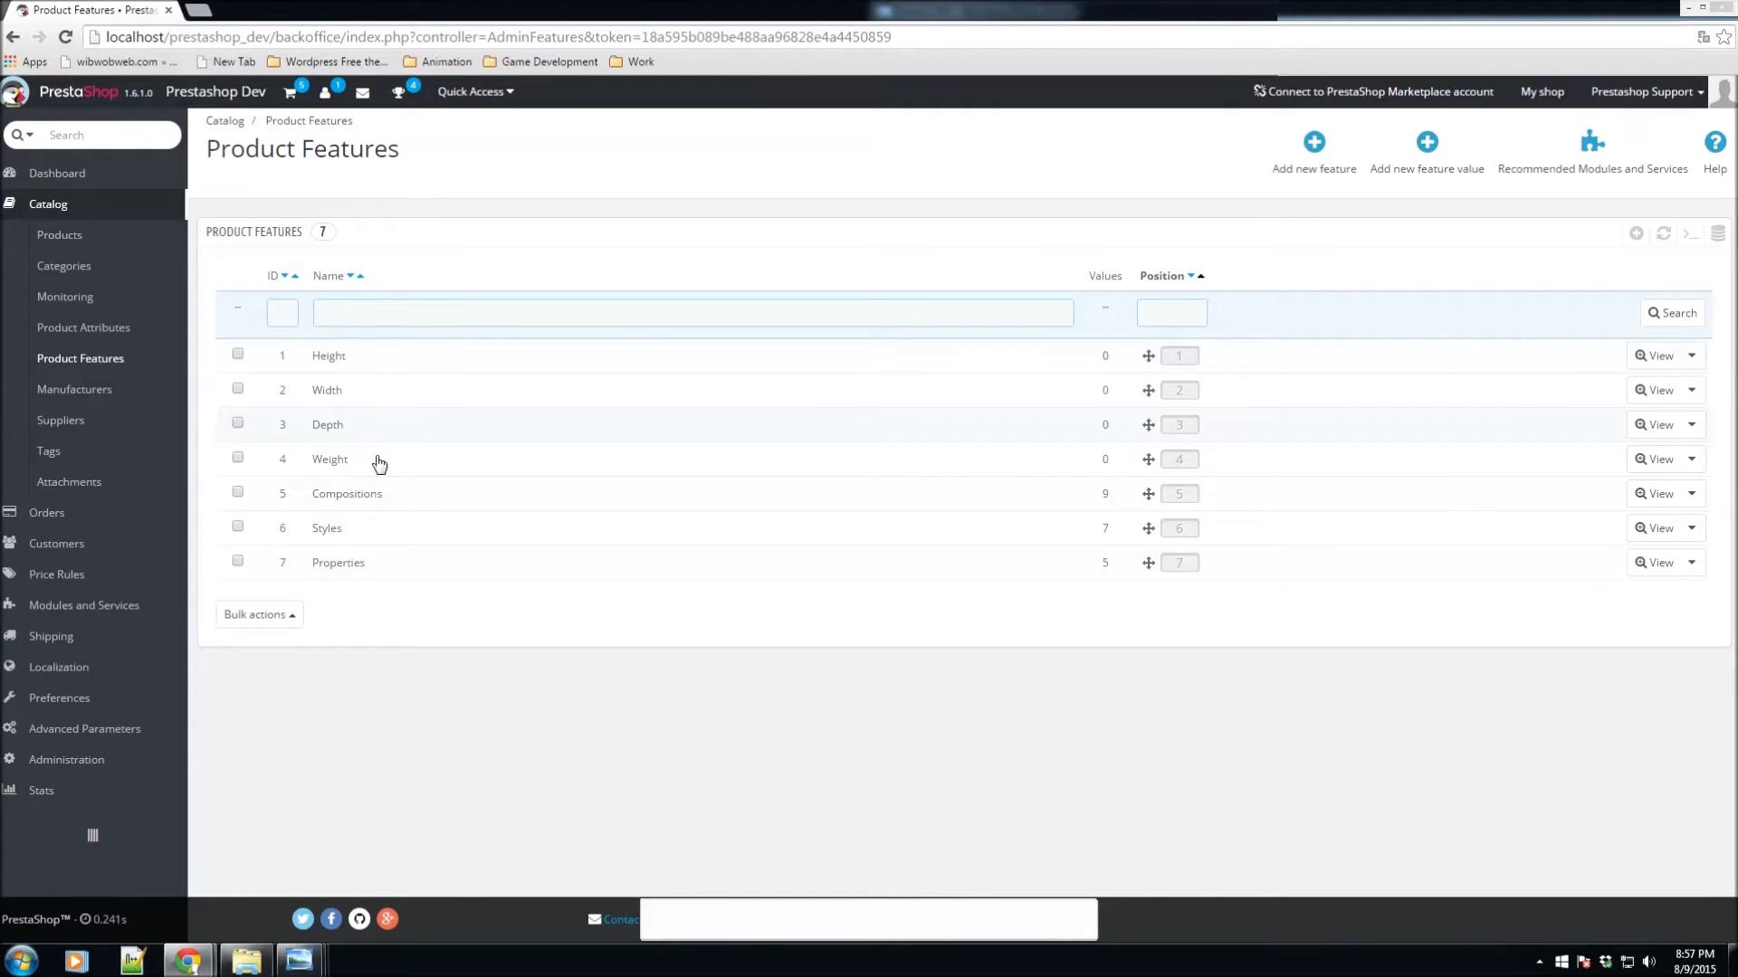
{"action": "left_click", "coordinate": [339, 504]}
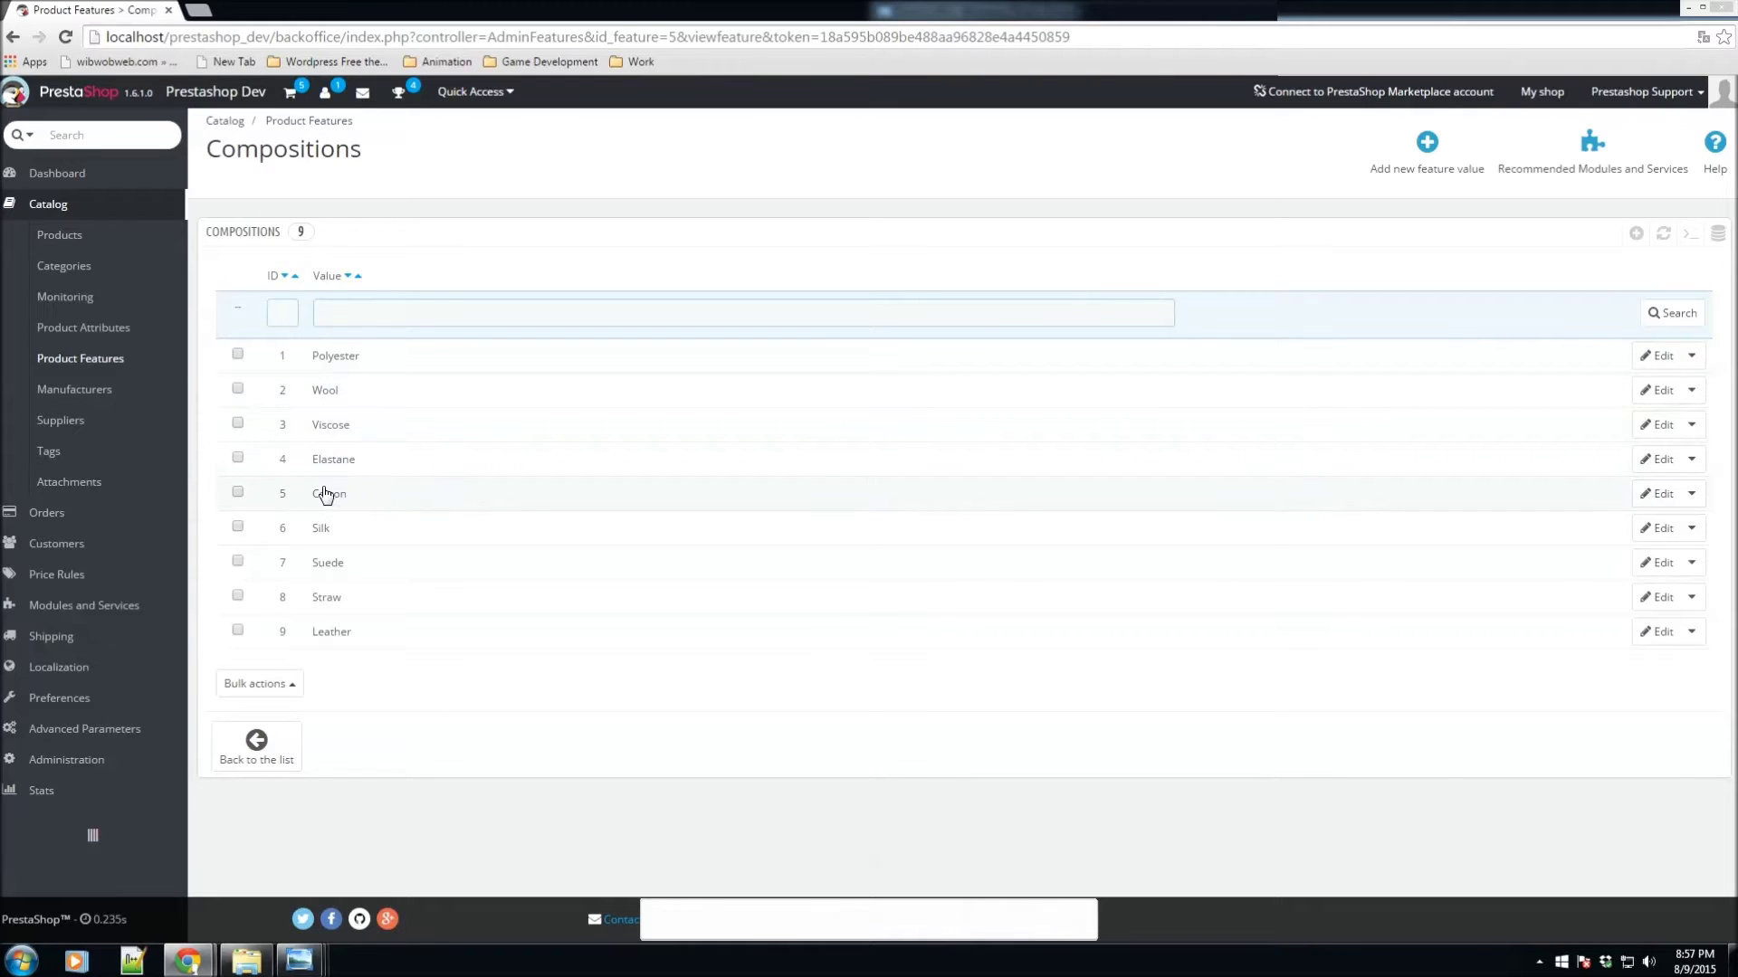
Check the actions available for the Polyester value and return from the Compositions values to the product features list
{"action": "left_click", "coordinate": [1692, 355]}
{"action": "left_click", "coordinate": [1504, 273]}
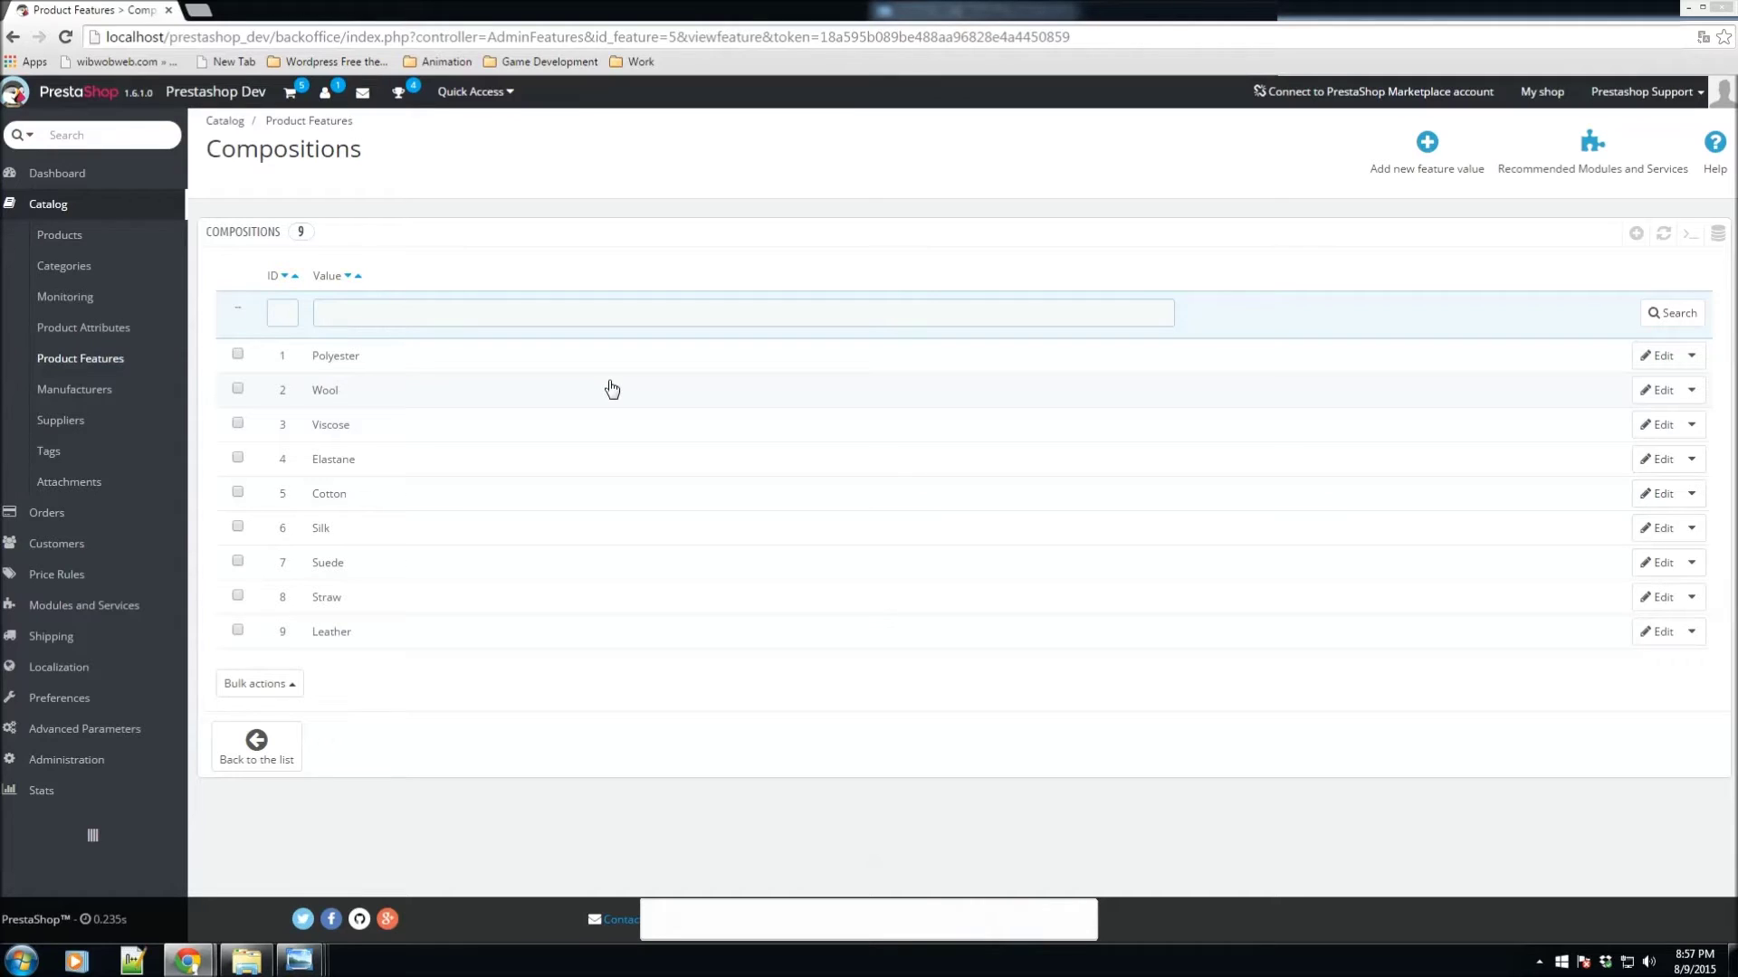
{"action": "left_click", "coordinate": [105, 358]}
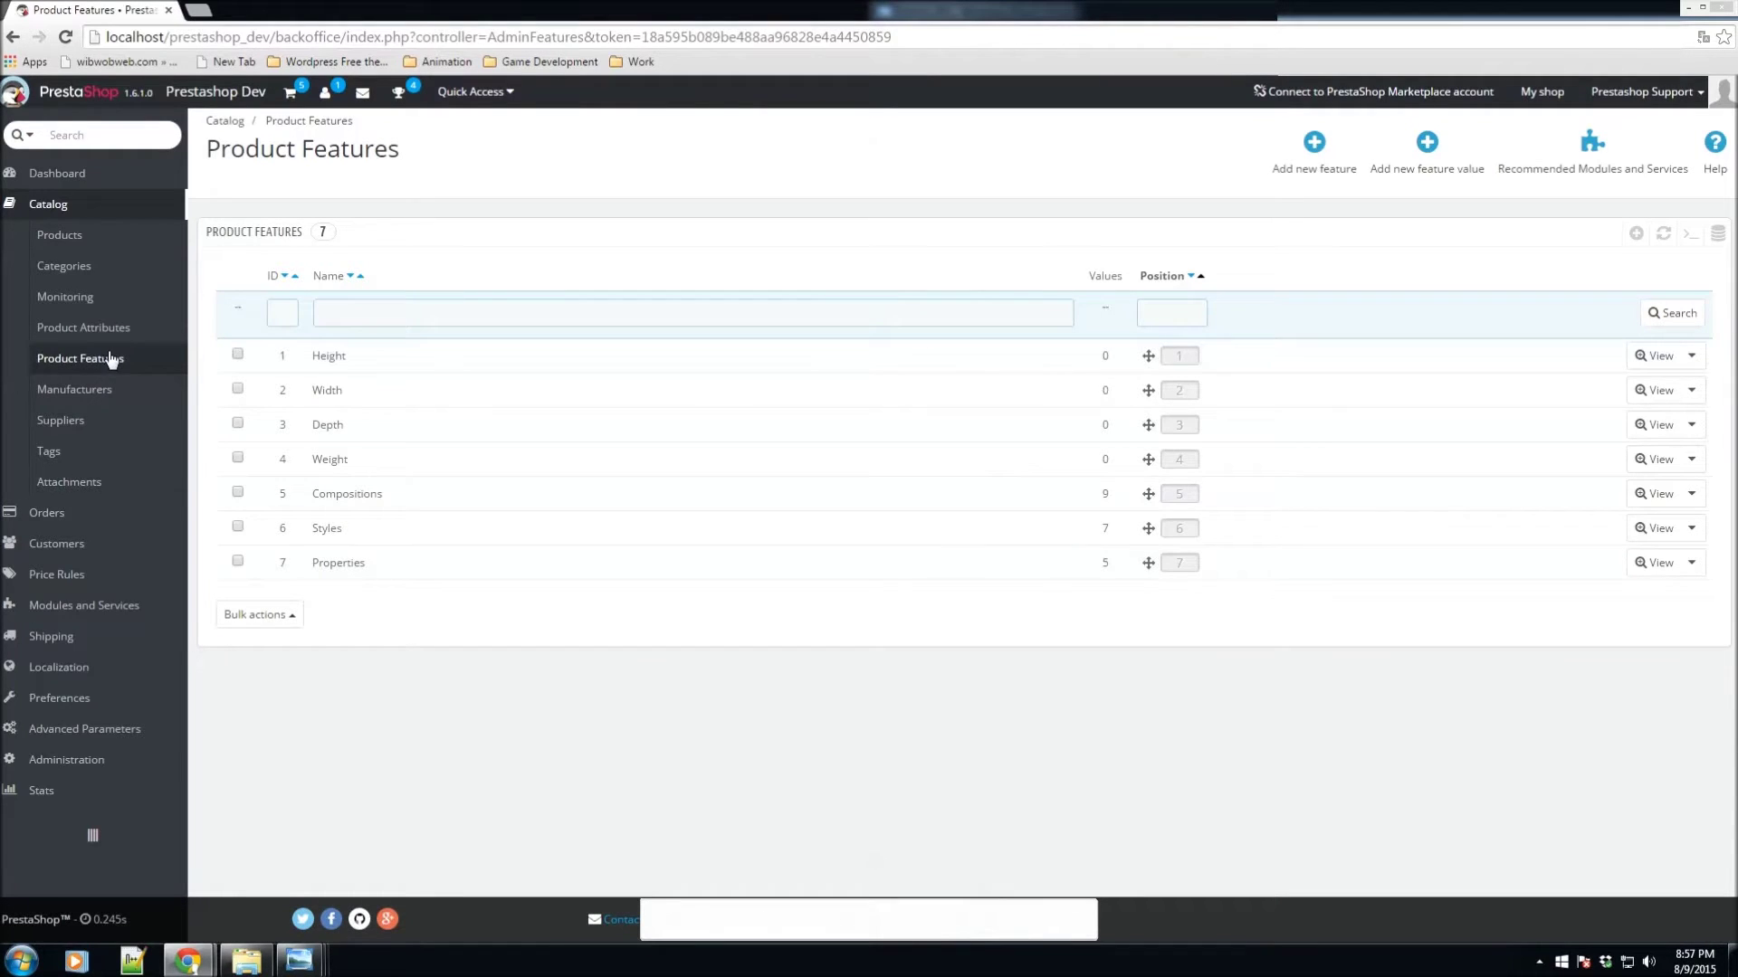
Go to the suppliers, examine the edit form of Fashion Supplier from its address to the meta fields, and cancel the editing
{"action": "left_click", "coordinate": [70, 422]}
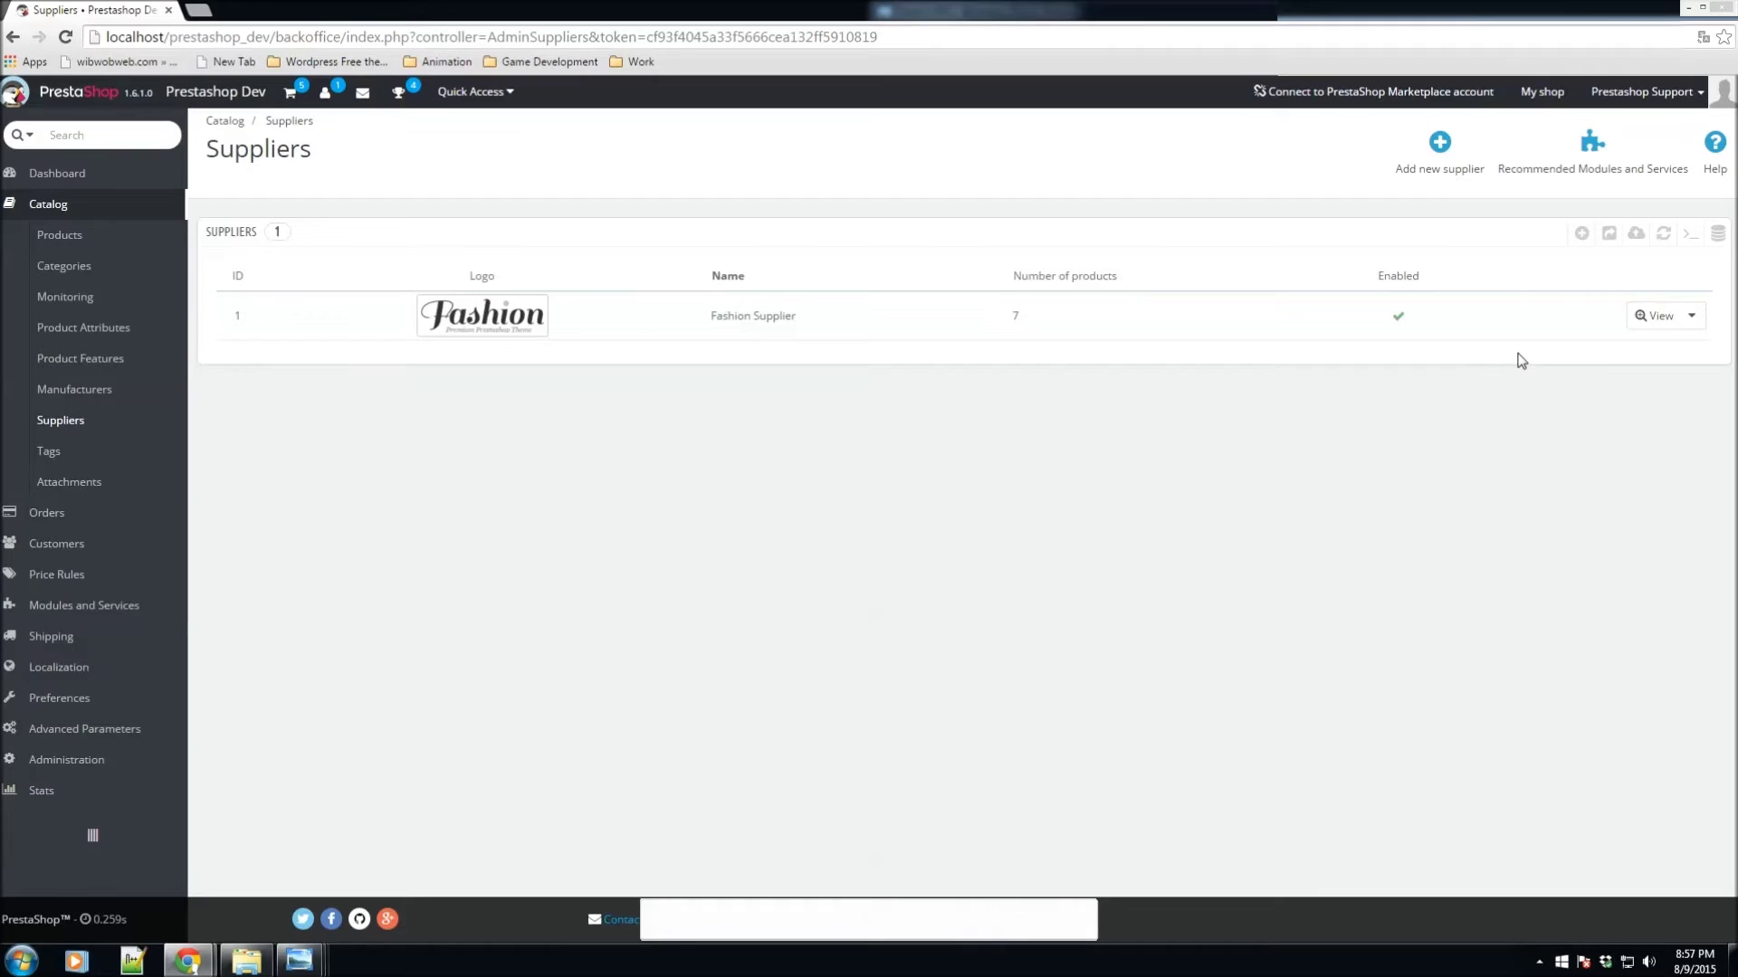
{"action": "left_click", "coordinate": [1690, 318]}
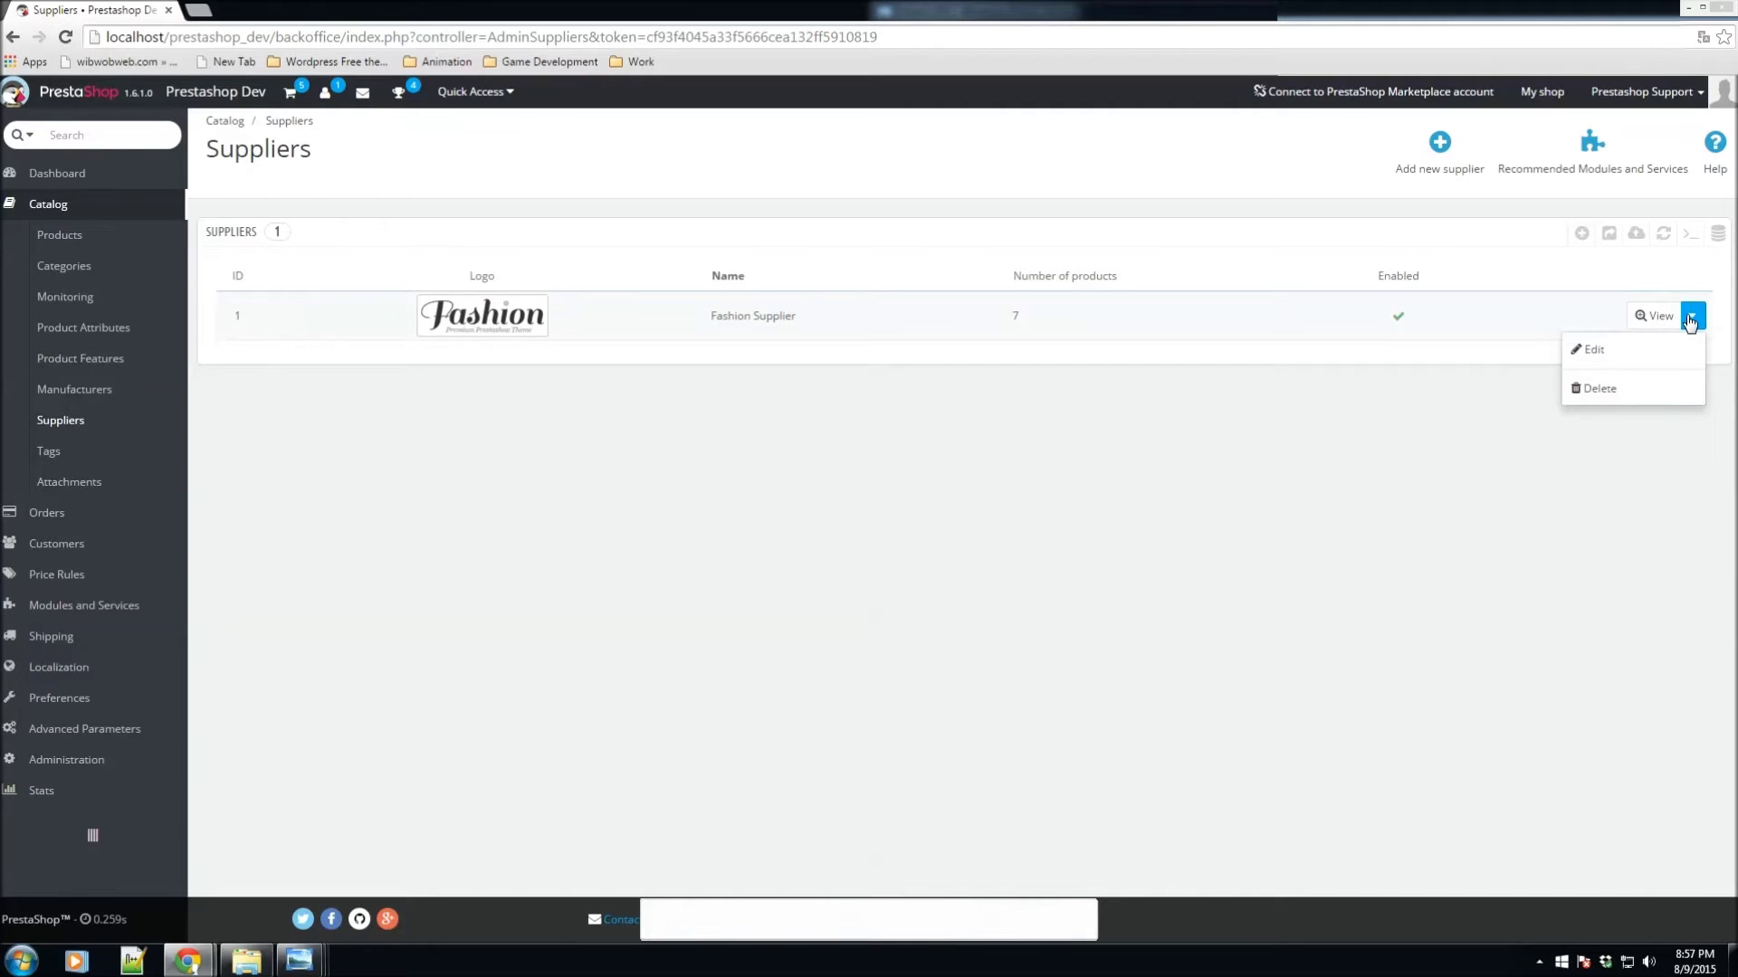
{"action": "left_click", "coordinate": [1579, 355]}
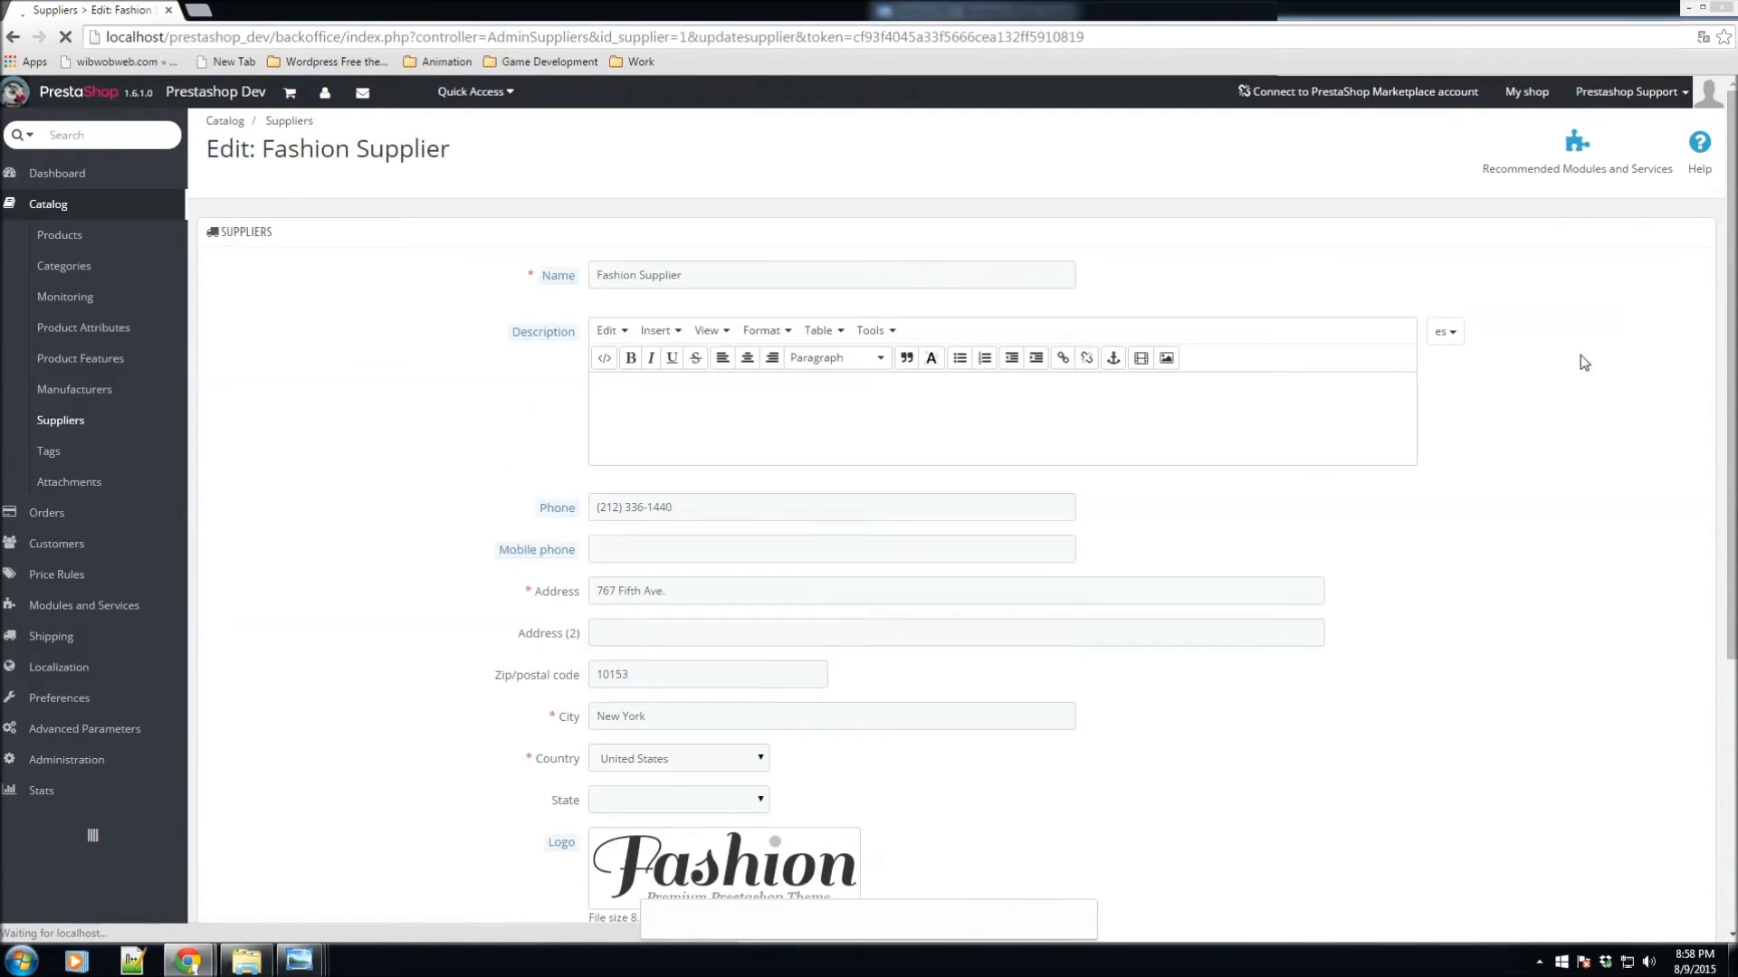
{"action": "scroll", "coordinate": [910, 570], "scroll_direction": "down", "scroll_amount": 5}
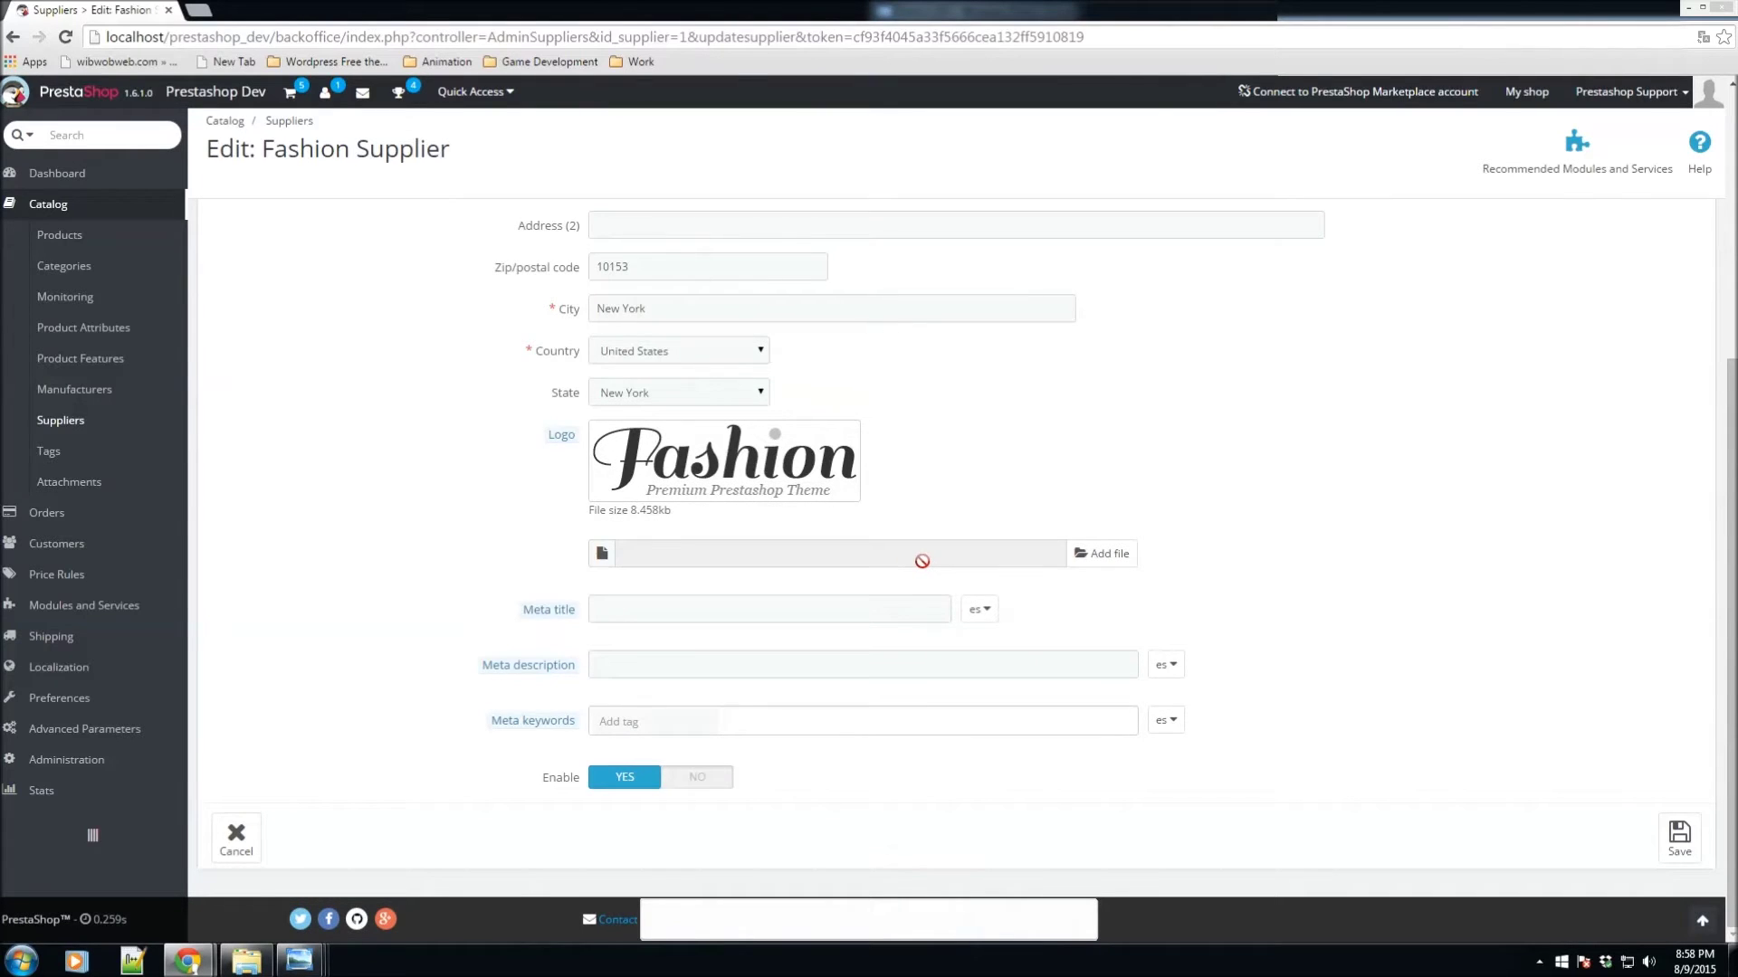
{"action": "scroll", "coordinate": [922, 561], "scroll_direction": "up", "scroll_amount": 5}
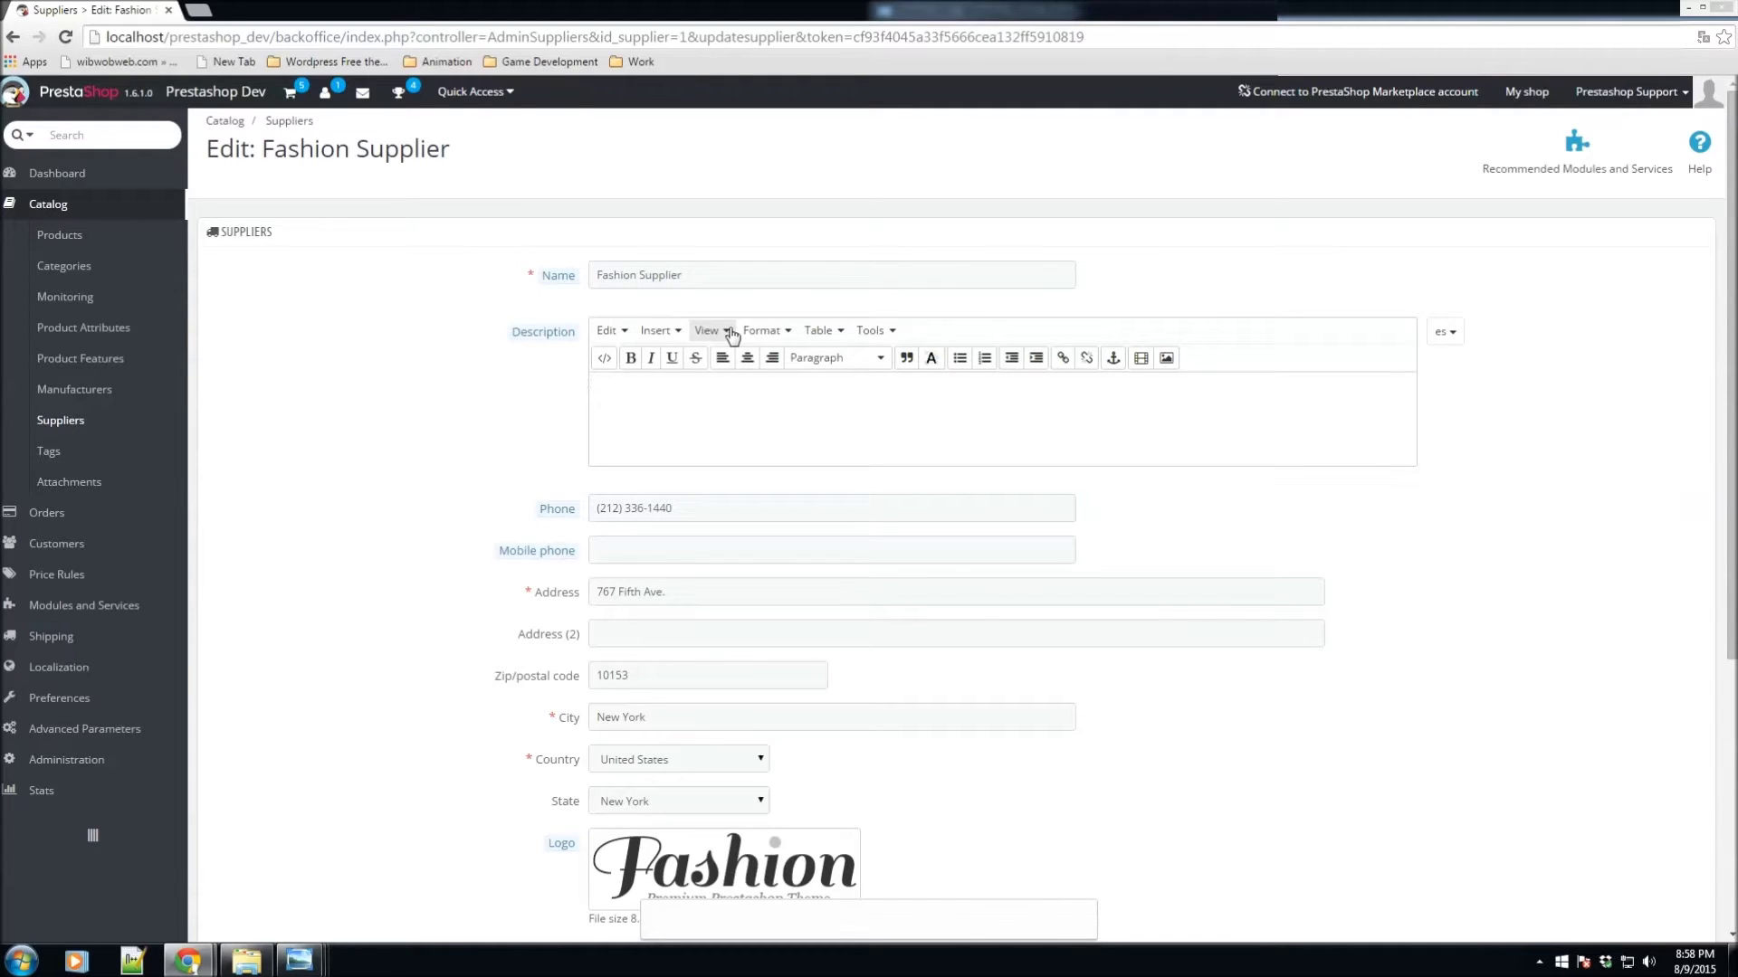
{"action": "scroll", "coordinate": [543, 430], "scroll_direction": "down", "scroll_amount": 2}
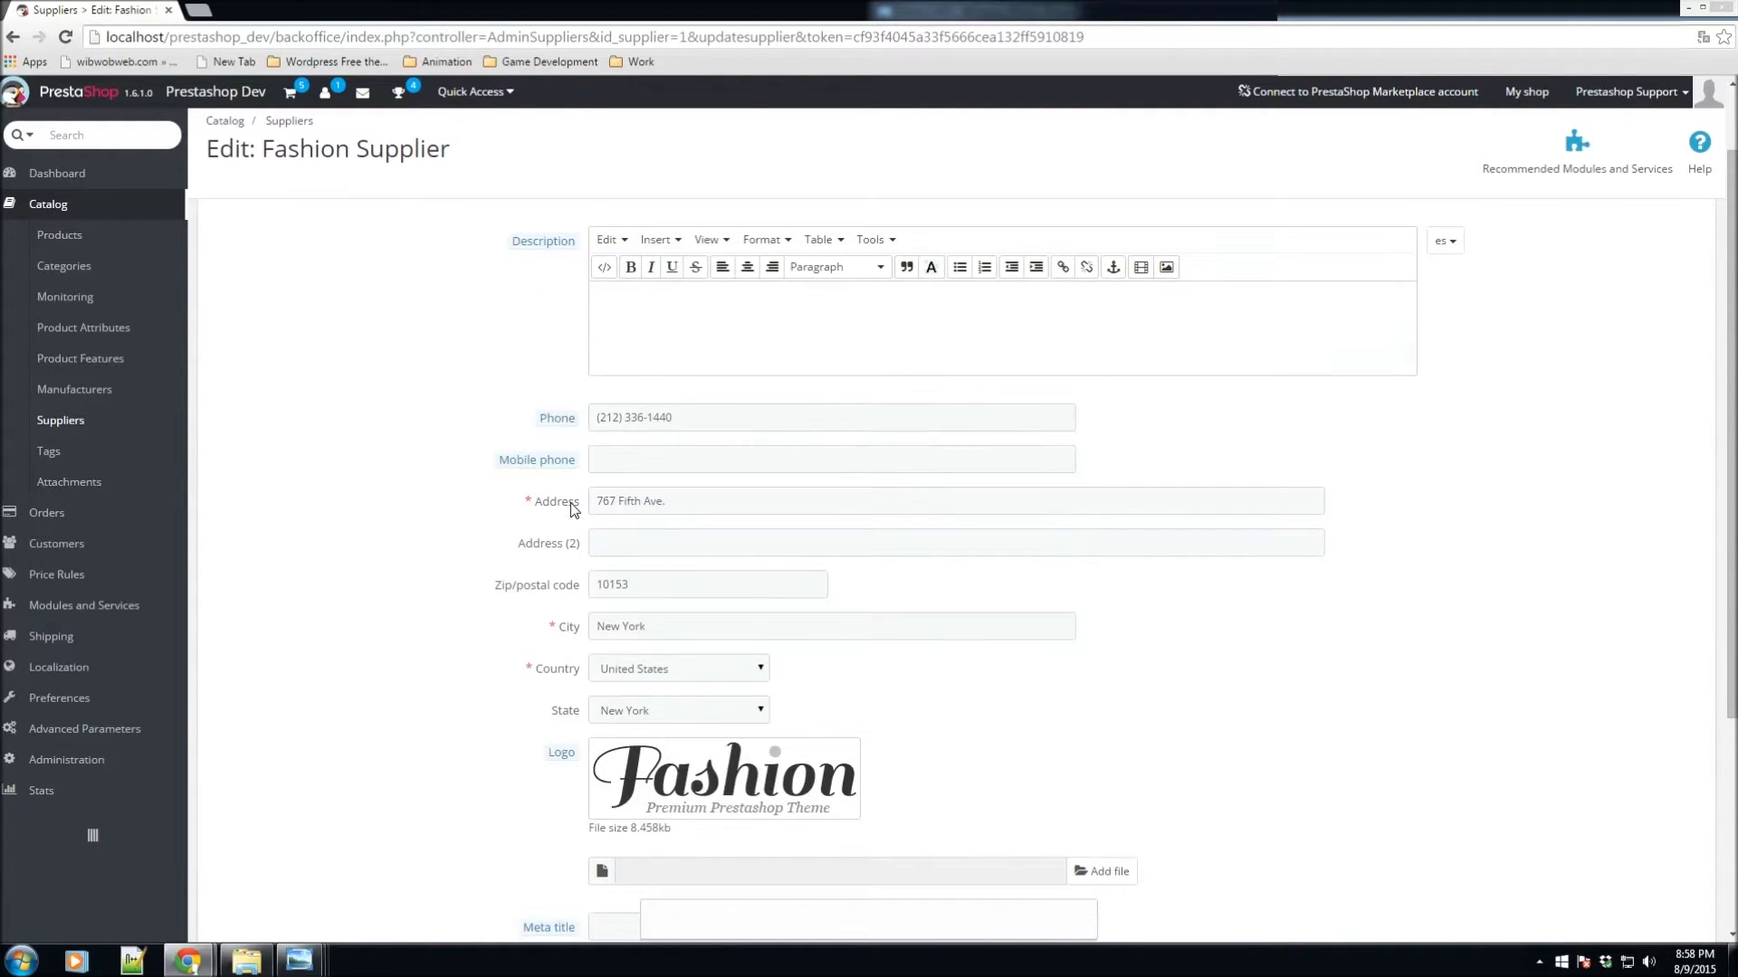
{"action": "scroll", "coordinate": [667, 612], "scroll_direction": "down", "scroll_amount": 2}
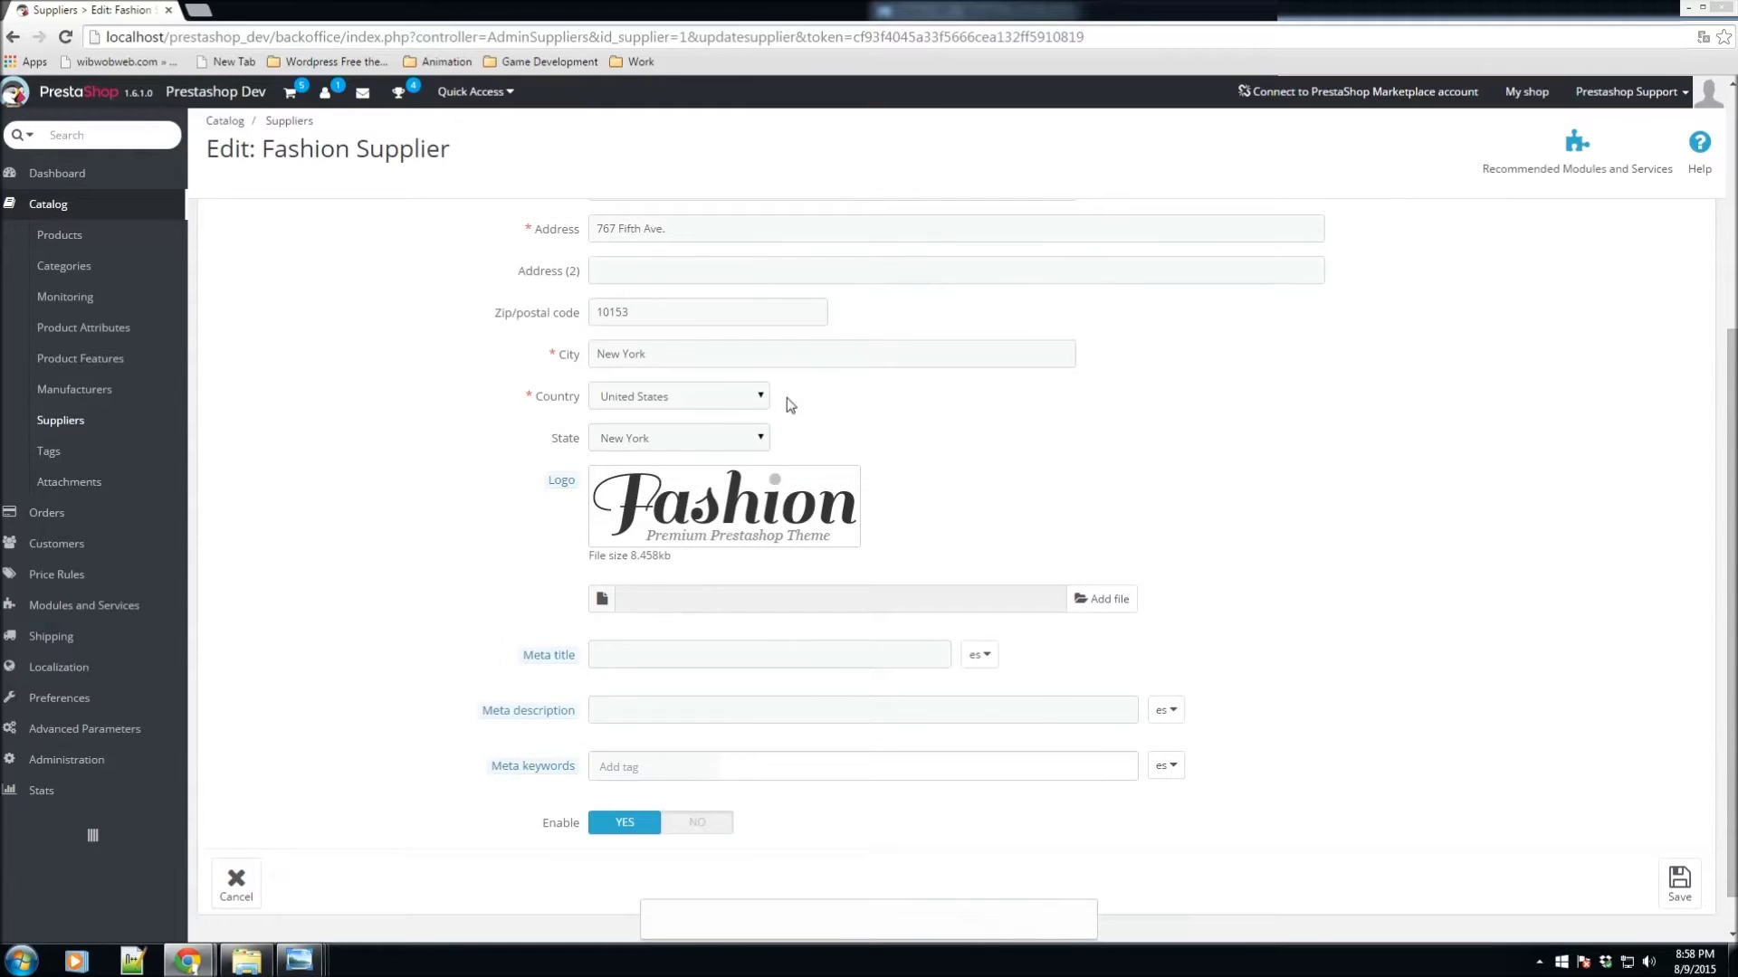
{"action": "scroll", "coordinate": [854, 523], "scroll_direction": "down", "scroll_amount": 1}
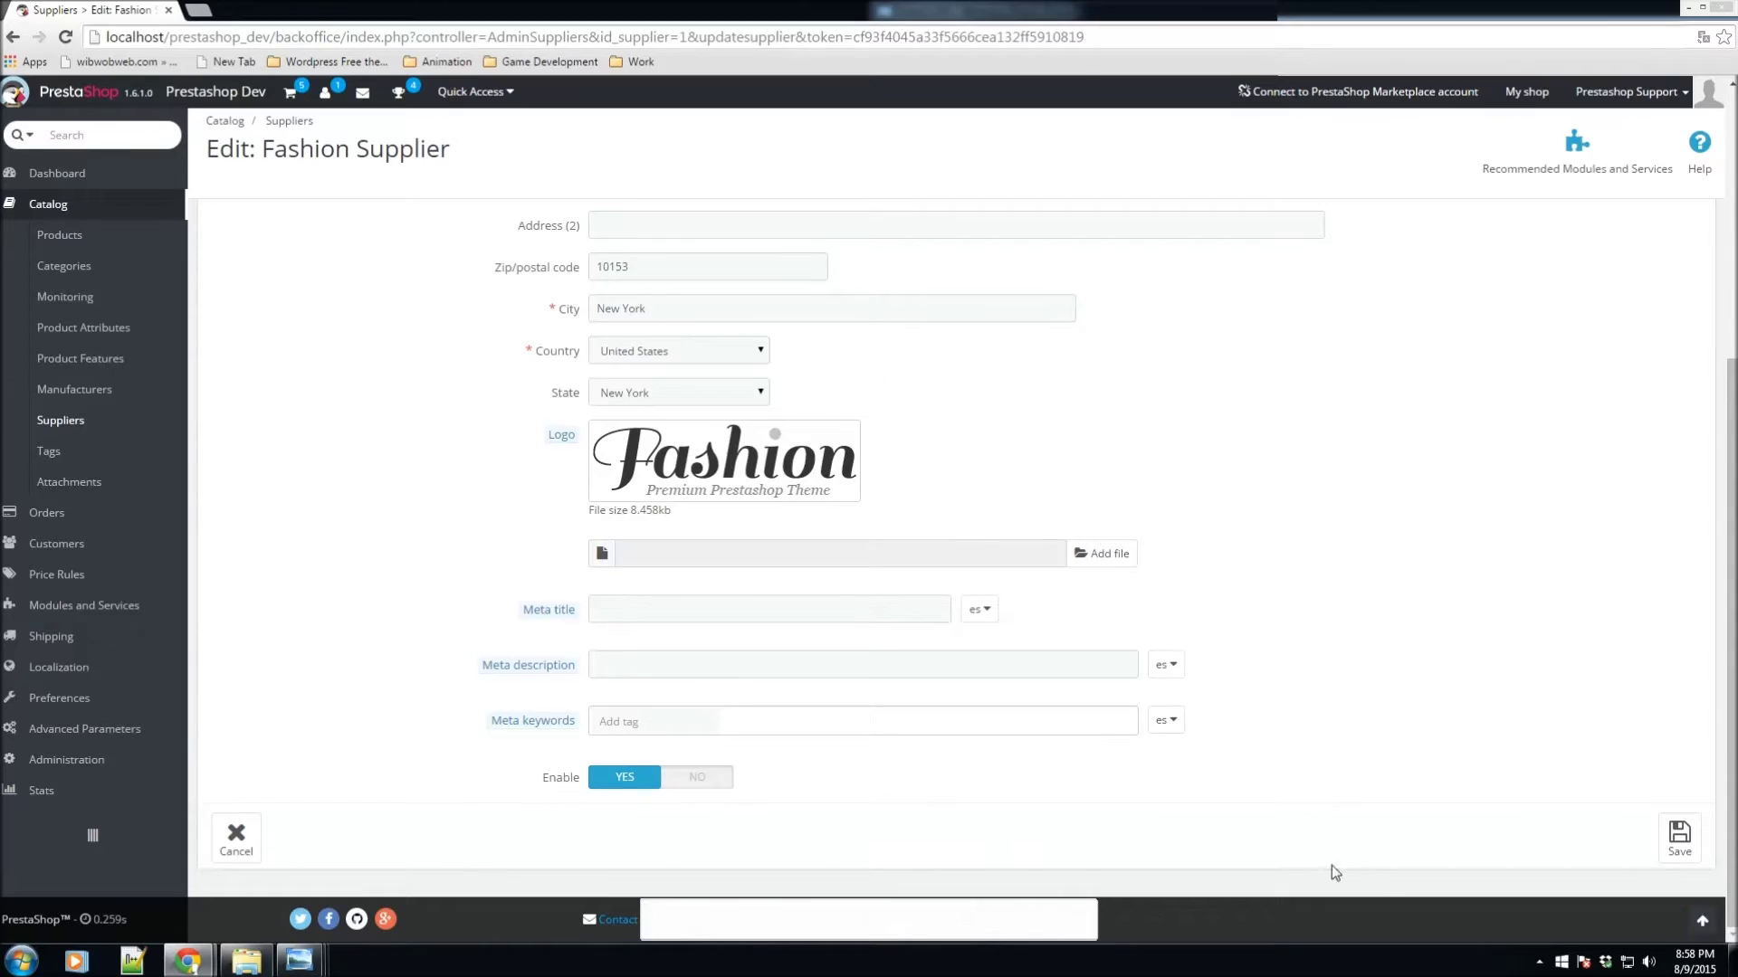
{"action": "left_click", "coordinate": [228, 842]}
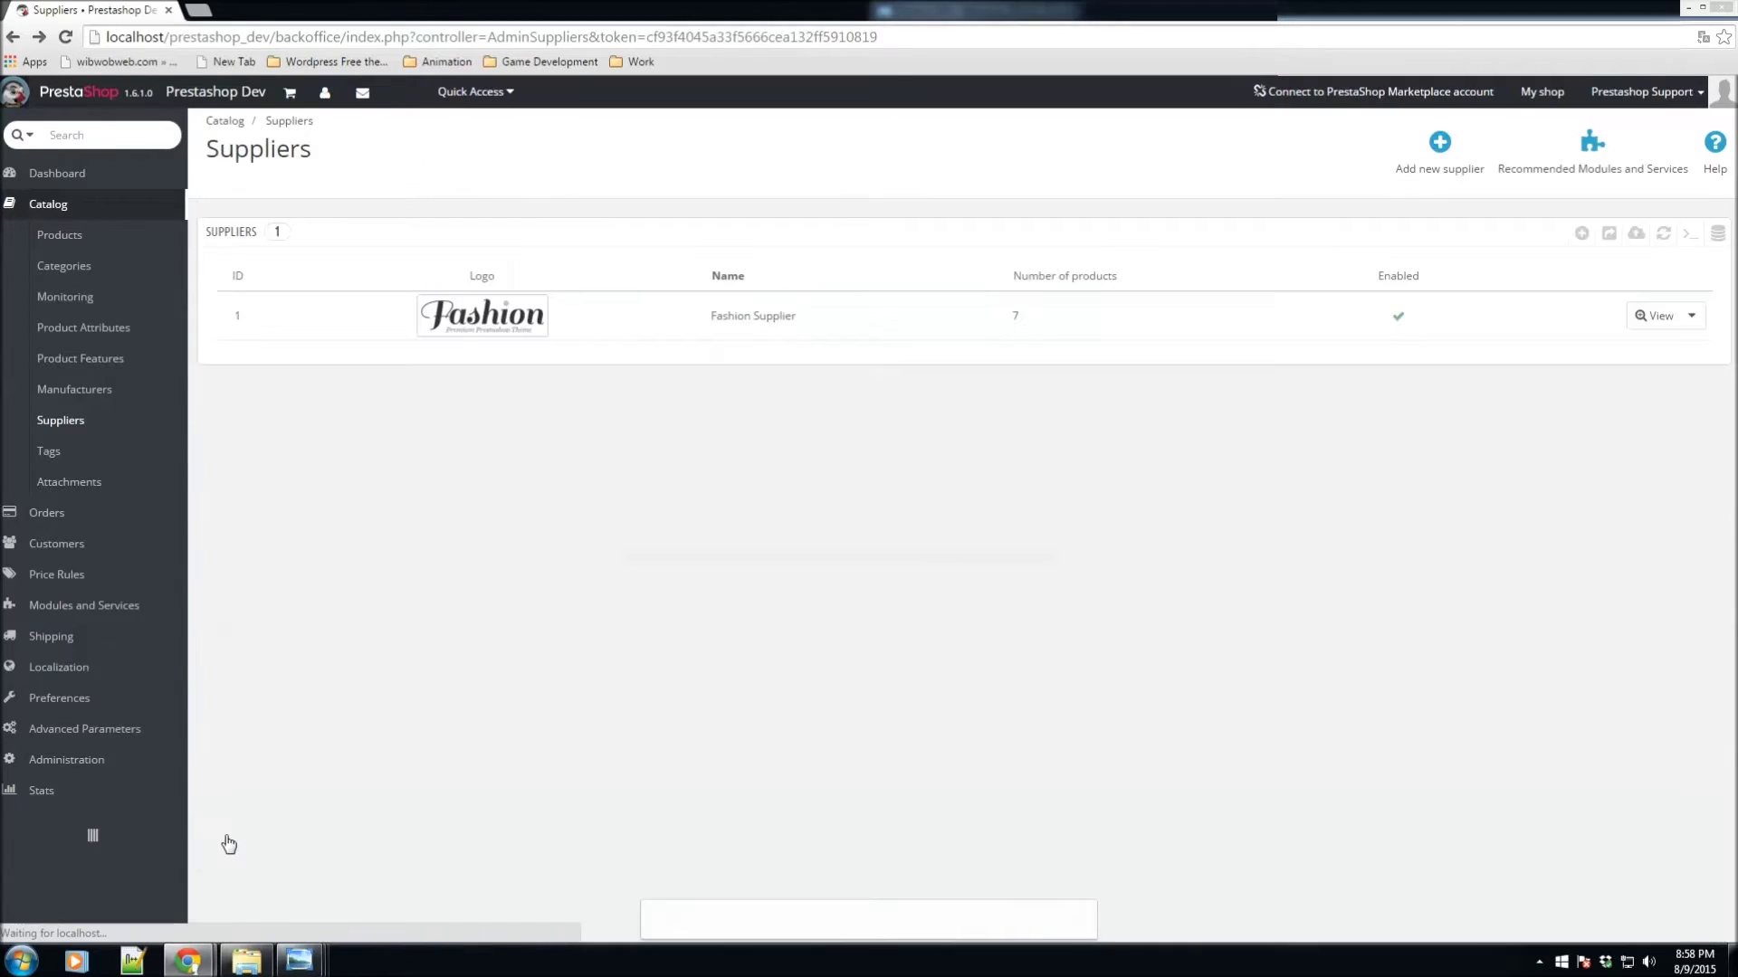
Examine the blank form for adding a new supplier and return to the supplier list without saving
{"action": "left_click", "coordinate": [1441, 150]}
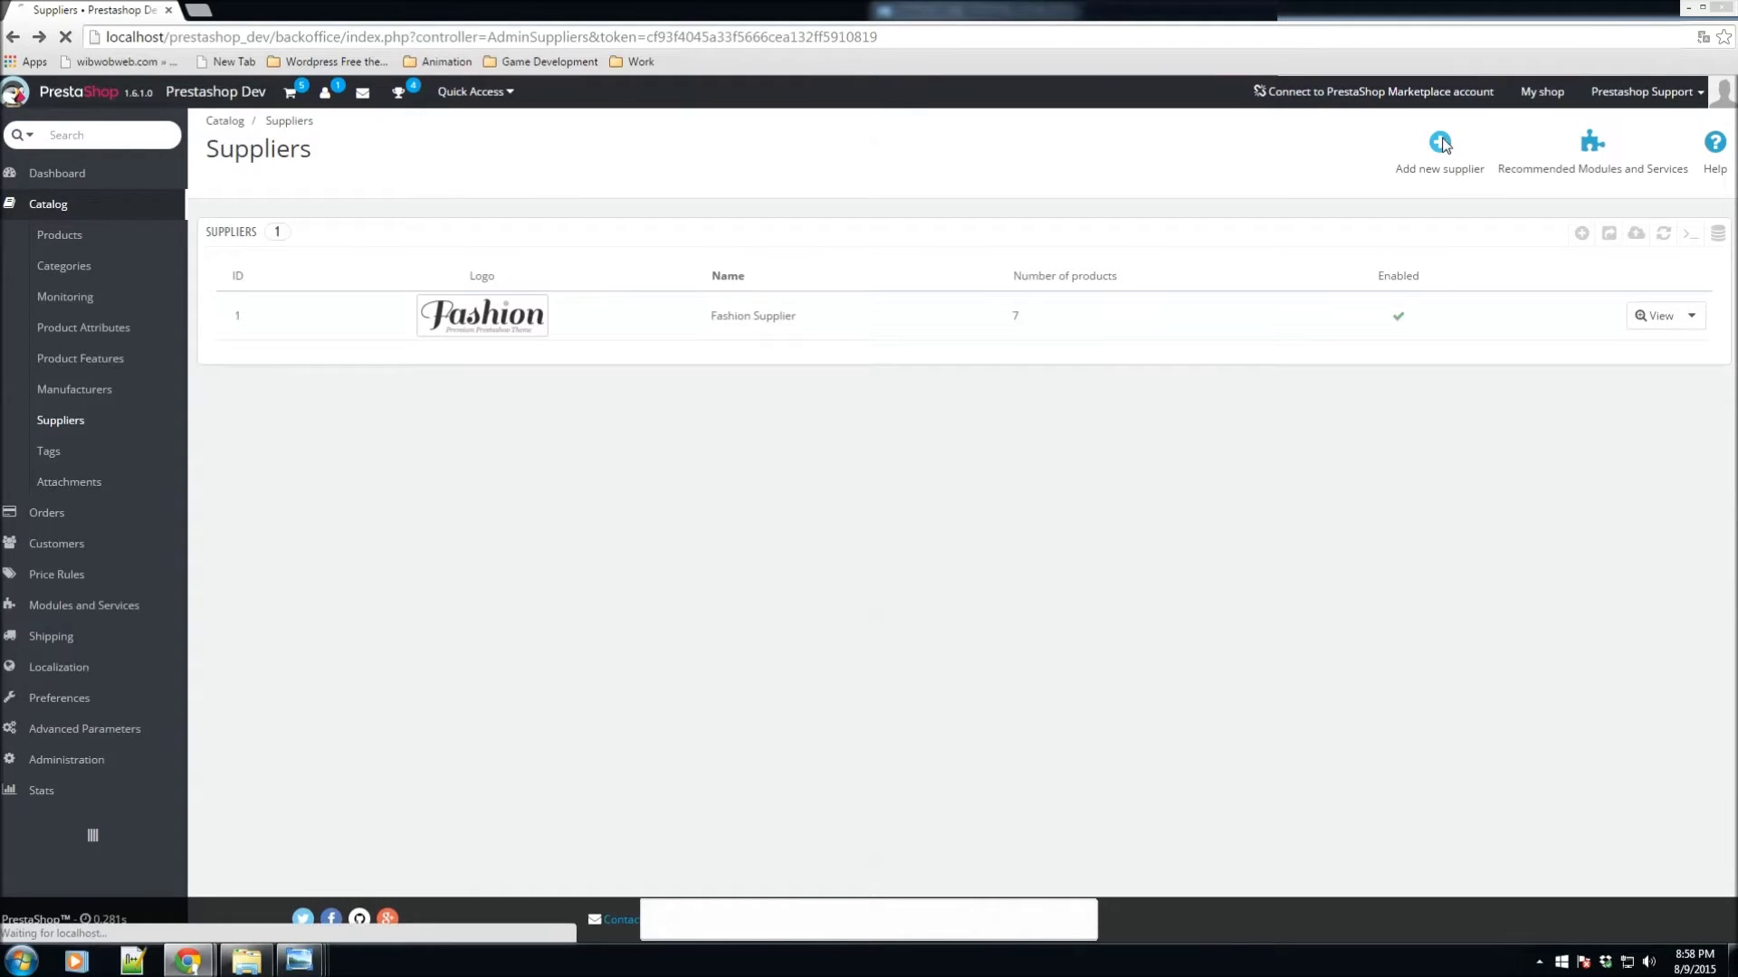
{"action": "scroll", "coordinate": [815, 588], "scroll_direction": "down", "scroll_amount": 2}
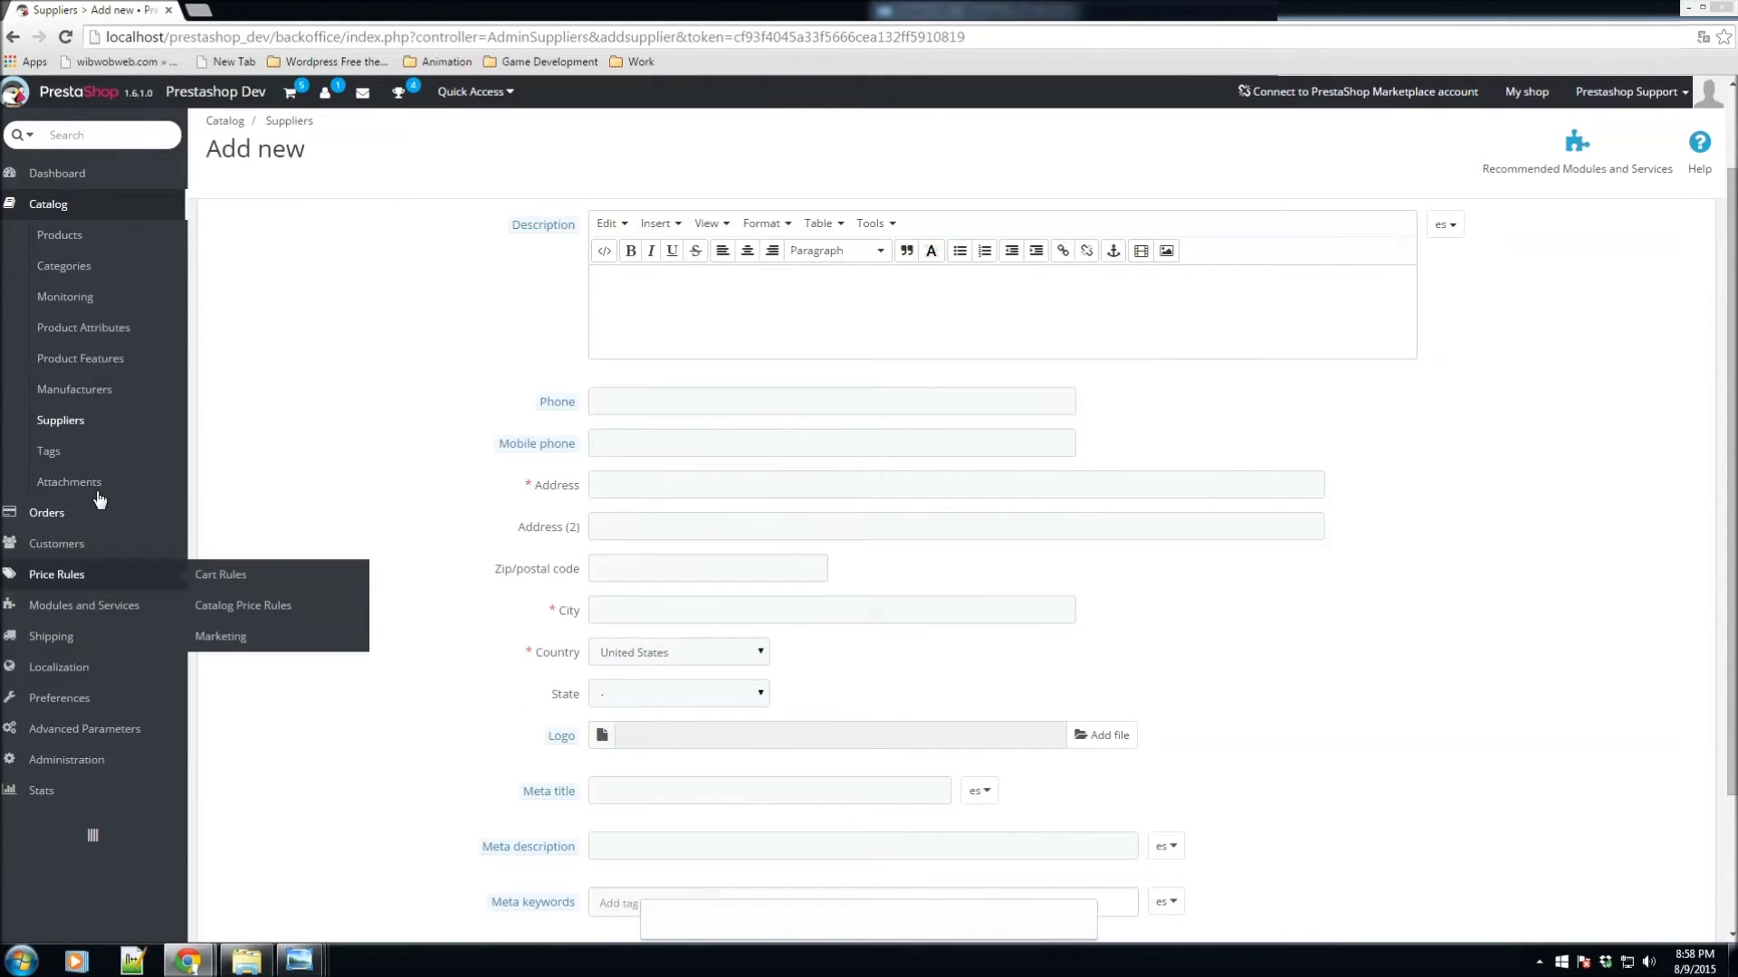
{"action": "left_click", "coordinate": [51, 427]}
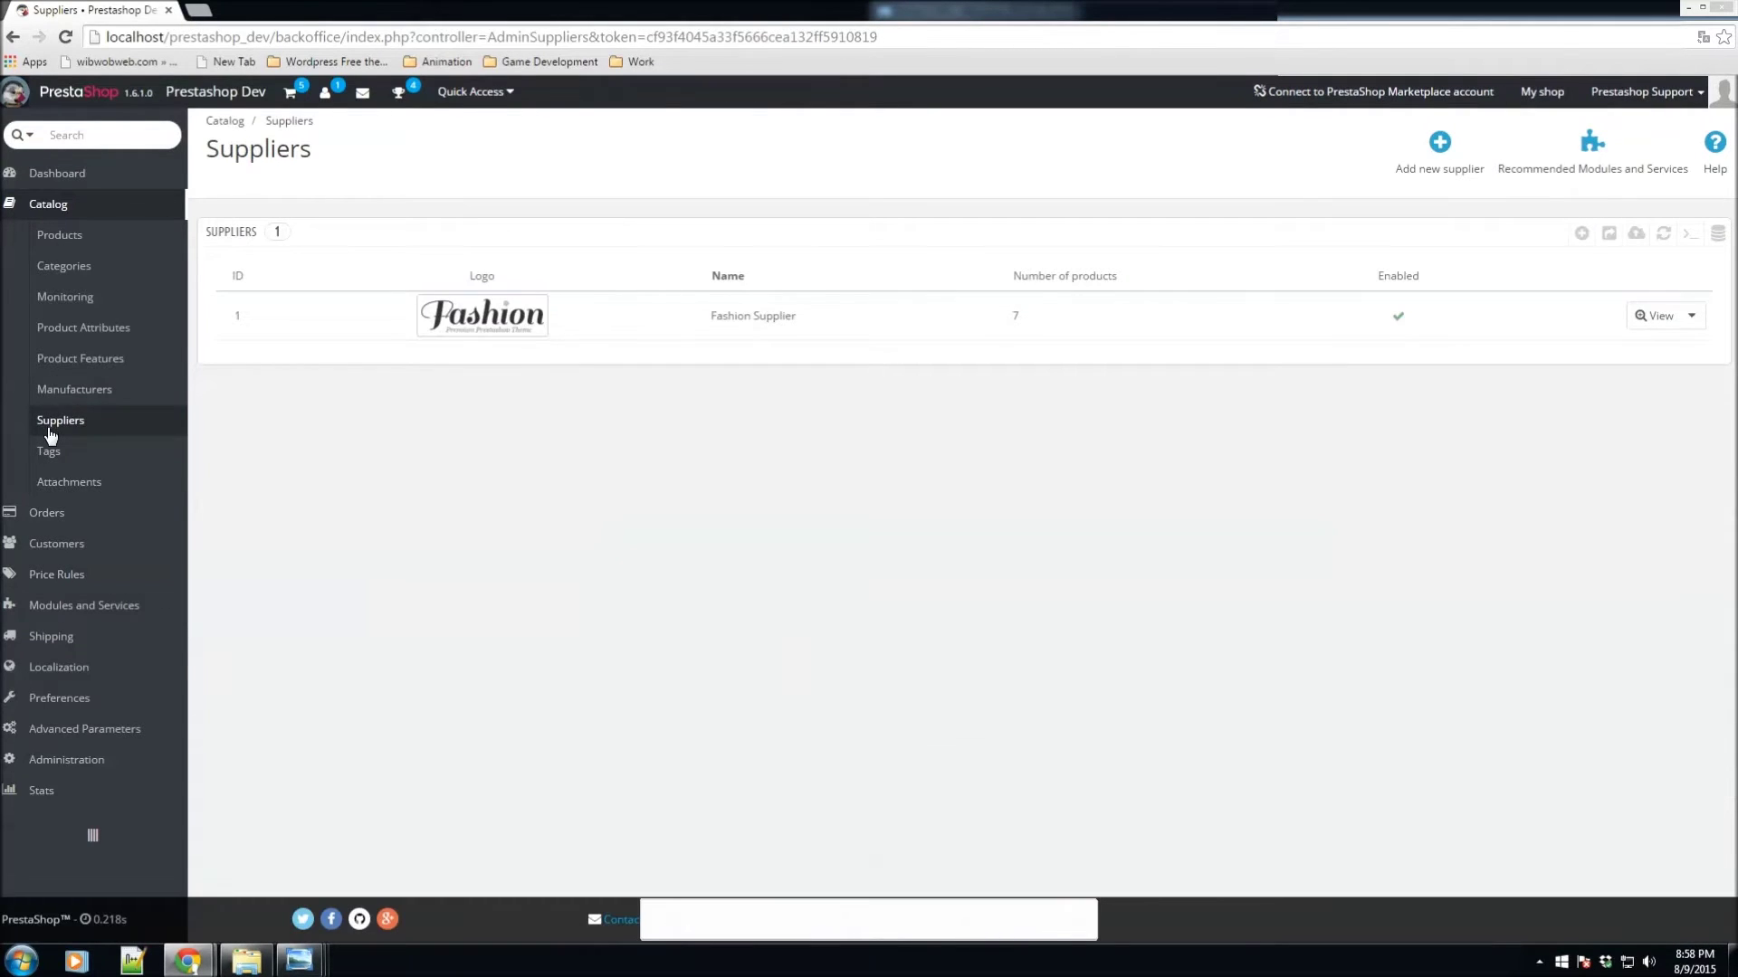
Go to the manufacturers, examine the blank form for adding a manufacturer, and return to the manufacturer list
{"action": "left_click", "coordinate": [70, 393]}
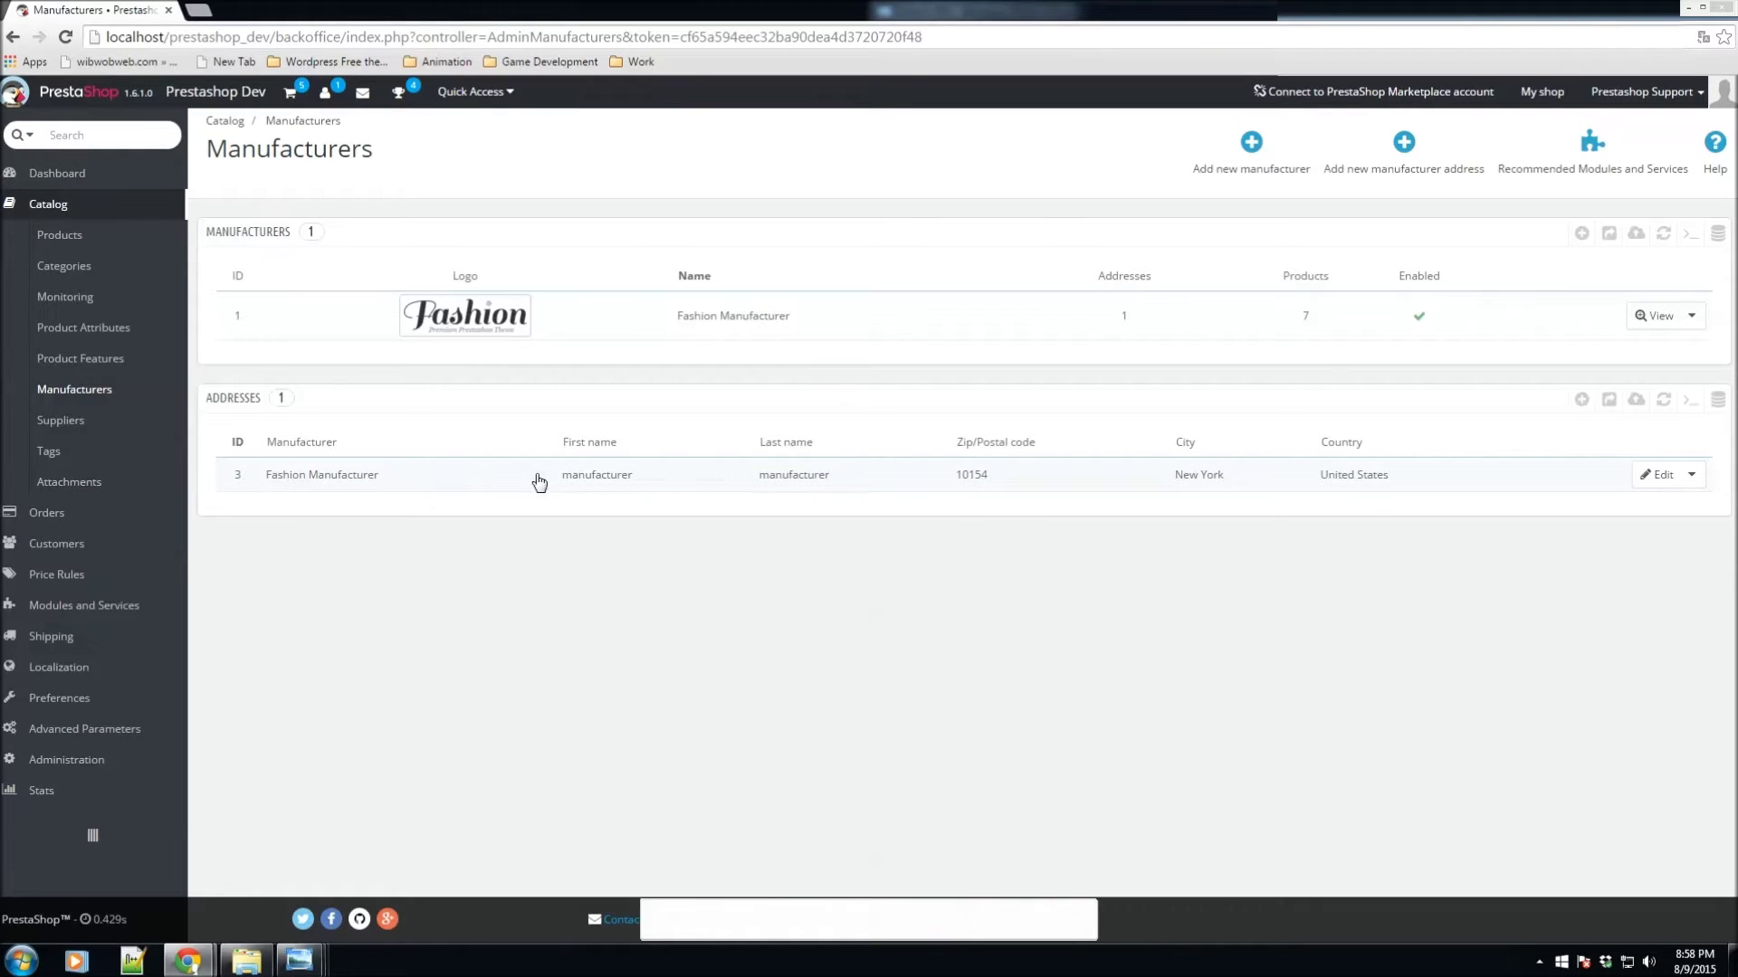
{"action": "left_click", "coordinate": [1582, 234]}
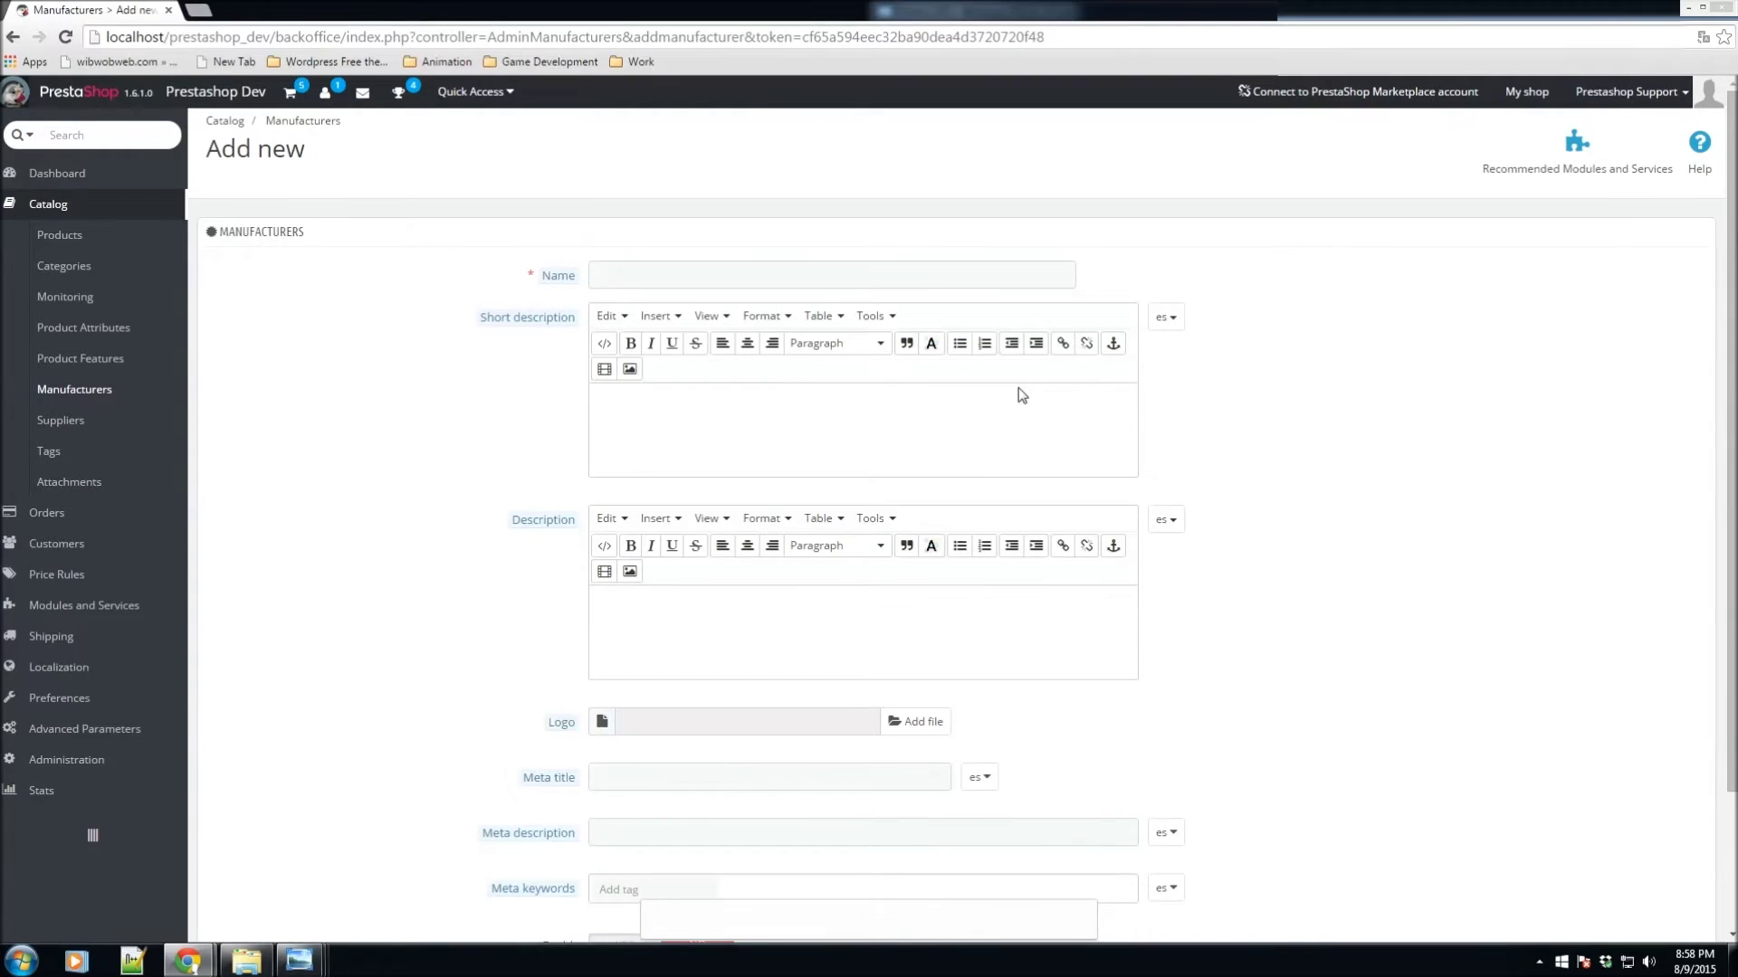
{"action": "scroll", "coordinate": [995, 398], "scroll_direction": "down", "scroll_amount": 2}
{"action": "scroll", "coordinate": [688, 449], "scroll_direction": "up", "scroll_amount": 2}
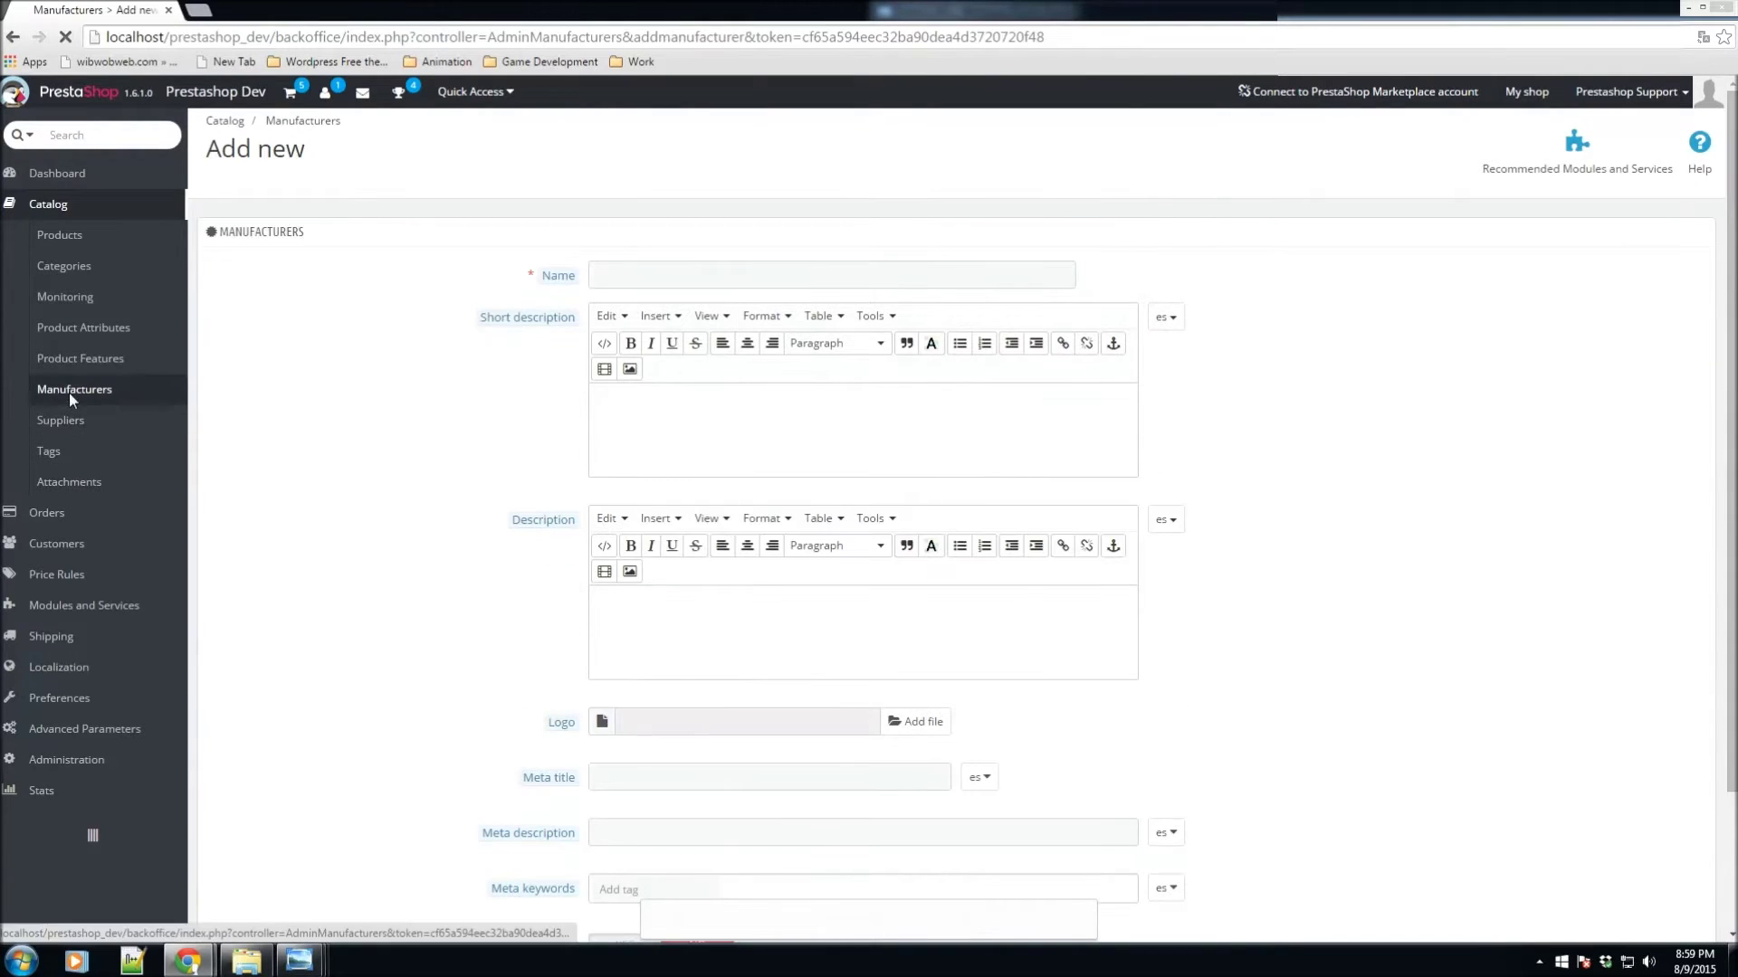
{"action": "left_click", "coordinate": [72, 397]}
Examine the edit form of Fashion Manufacturer, including its logo and meta fields, and return to the manufacturer list
{"action": "left_click", "coordinate": [1691, 316]}
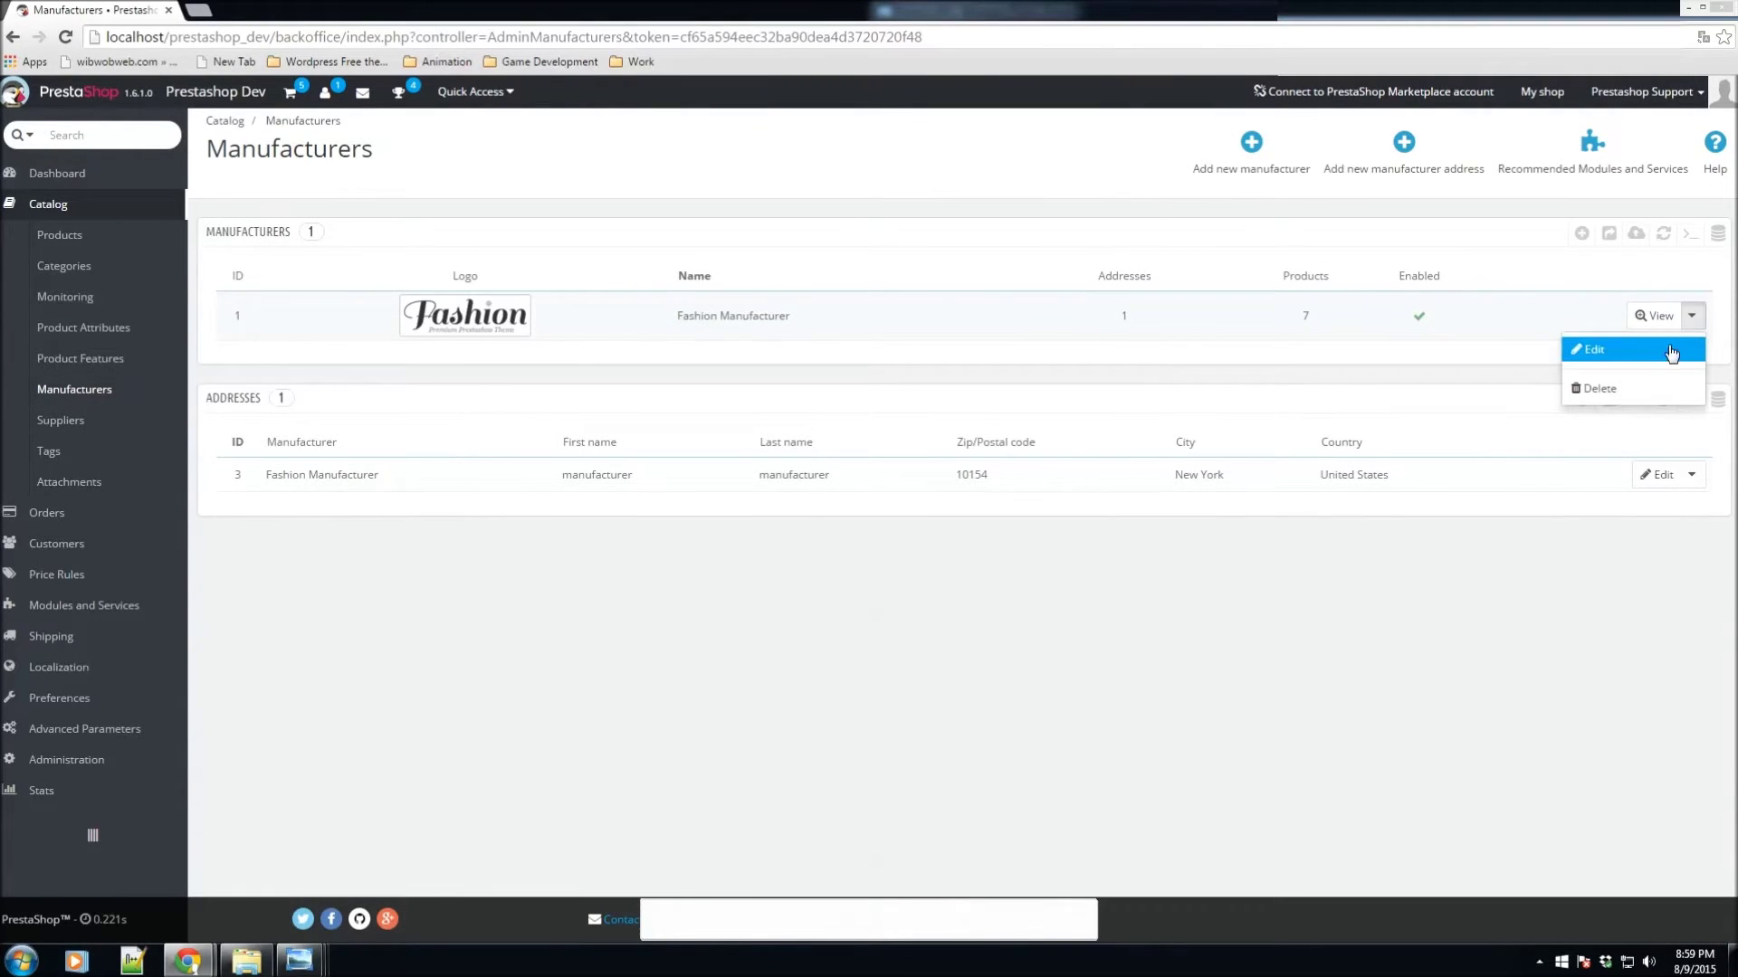
{"action": "left_click", "coordinate": [1647, 351]}
{"action": "scroll", "coordinate": [1101, 636], "scroll_direction": "down", "scroll_amount": 4}
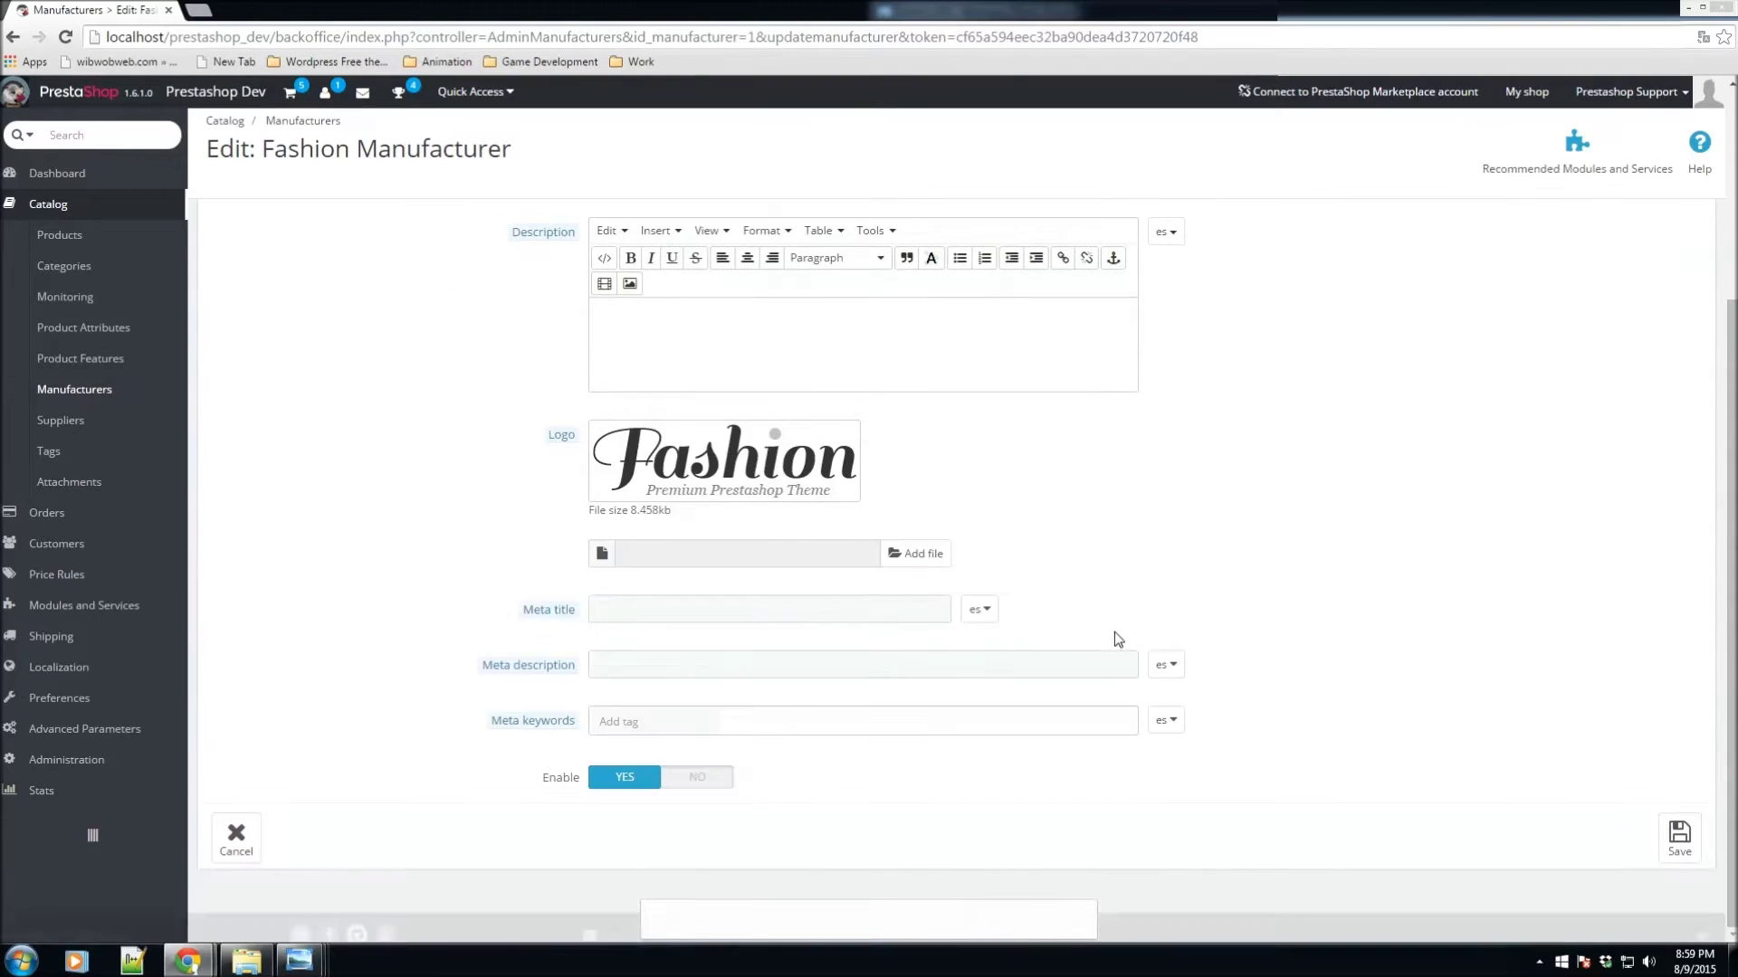
{"action": "scroll", "coordinate": [1118, 639], "scroll_direction": "up", "scroll_amount": 4}
{"action": "scroll", "coordinate": [1117, 639], "scroll_direction": "down", "scroll_amount": 3}
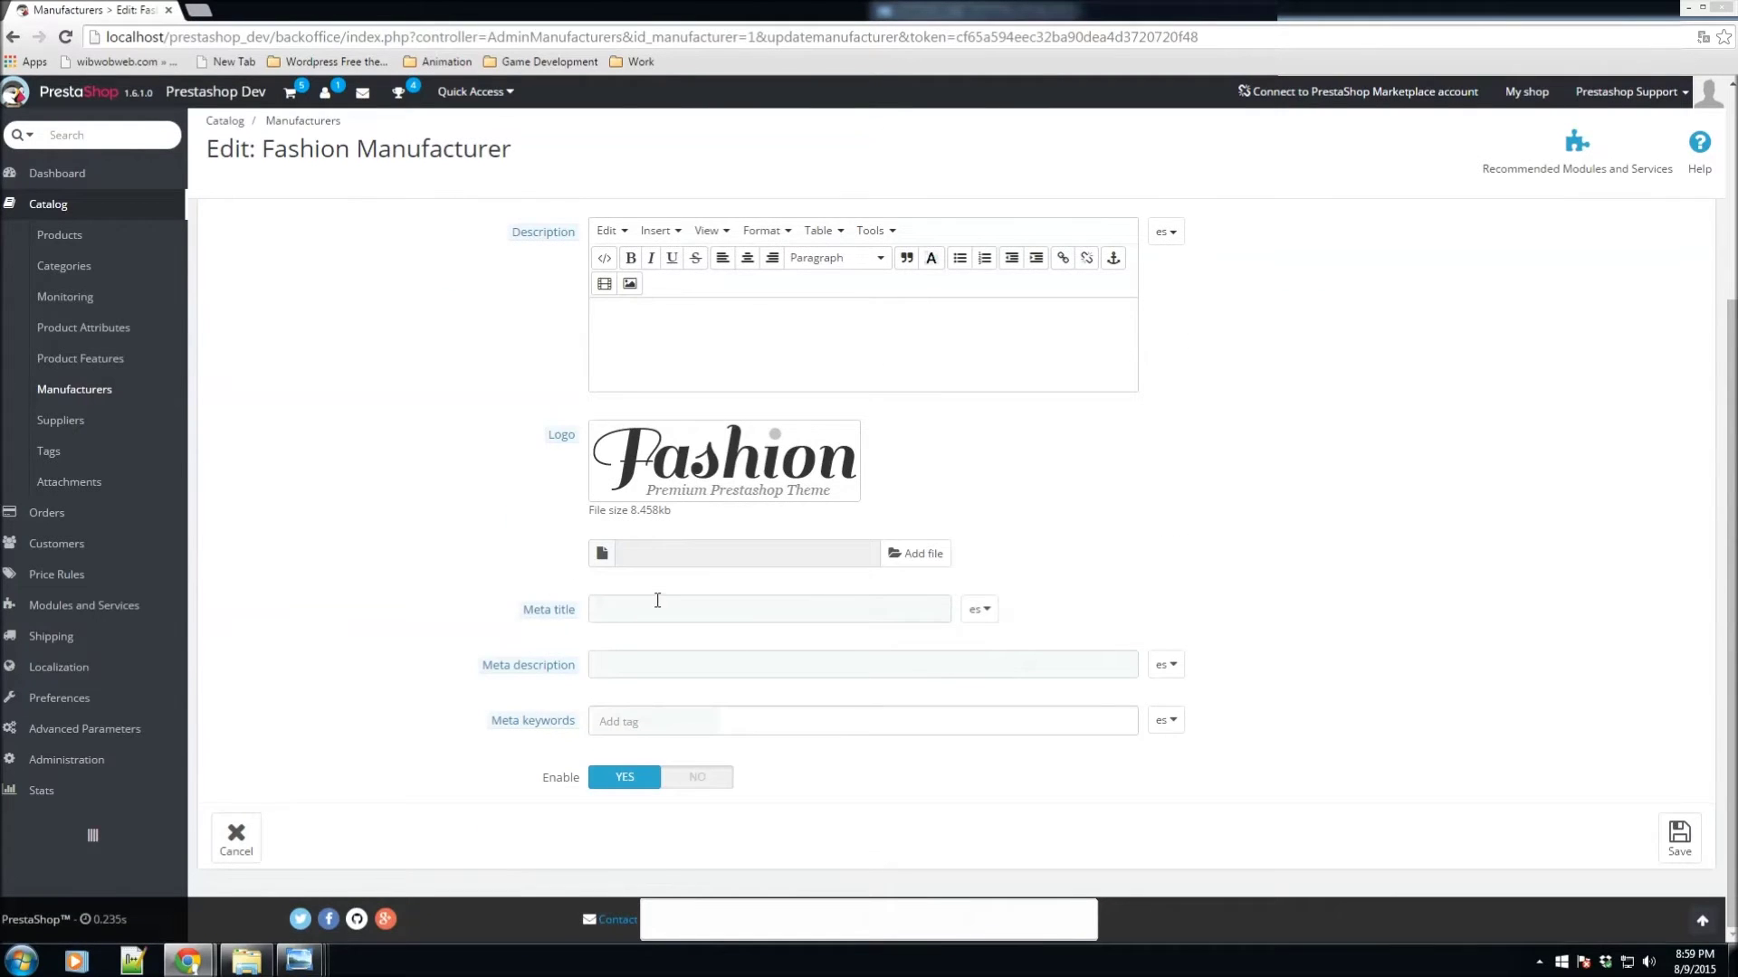
{"action": "left_click", "coordinate": [77, 391]}
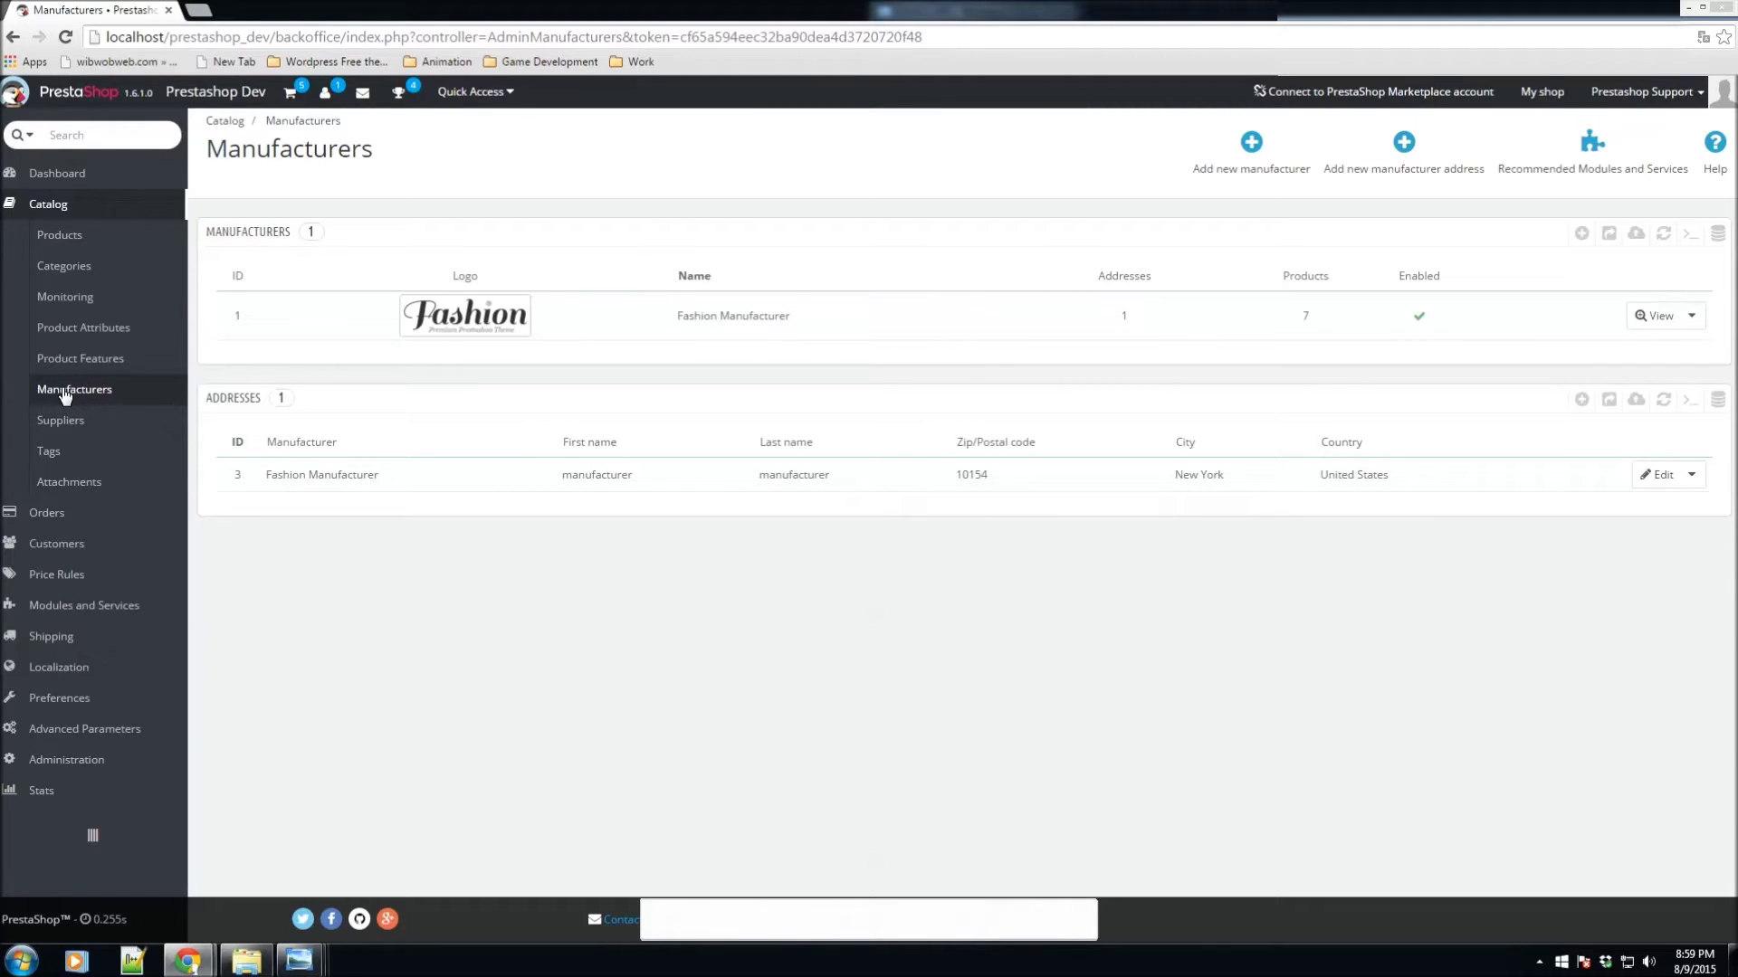
Go to the categories, view the deletion options for the Futurama category, and cancel the deletion
{"action": "left_click", "coordinate": [68, 267]}
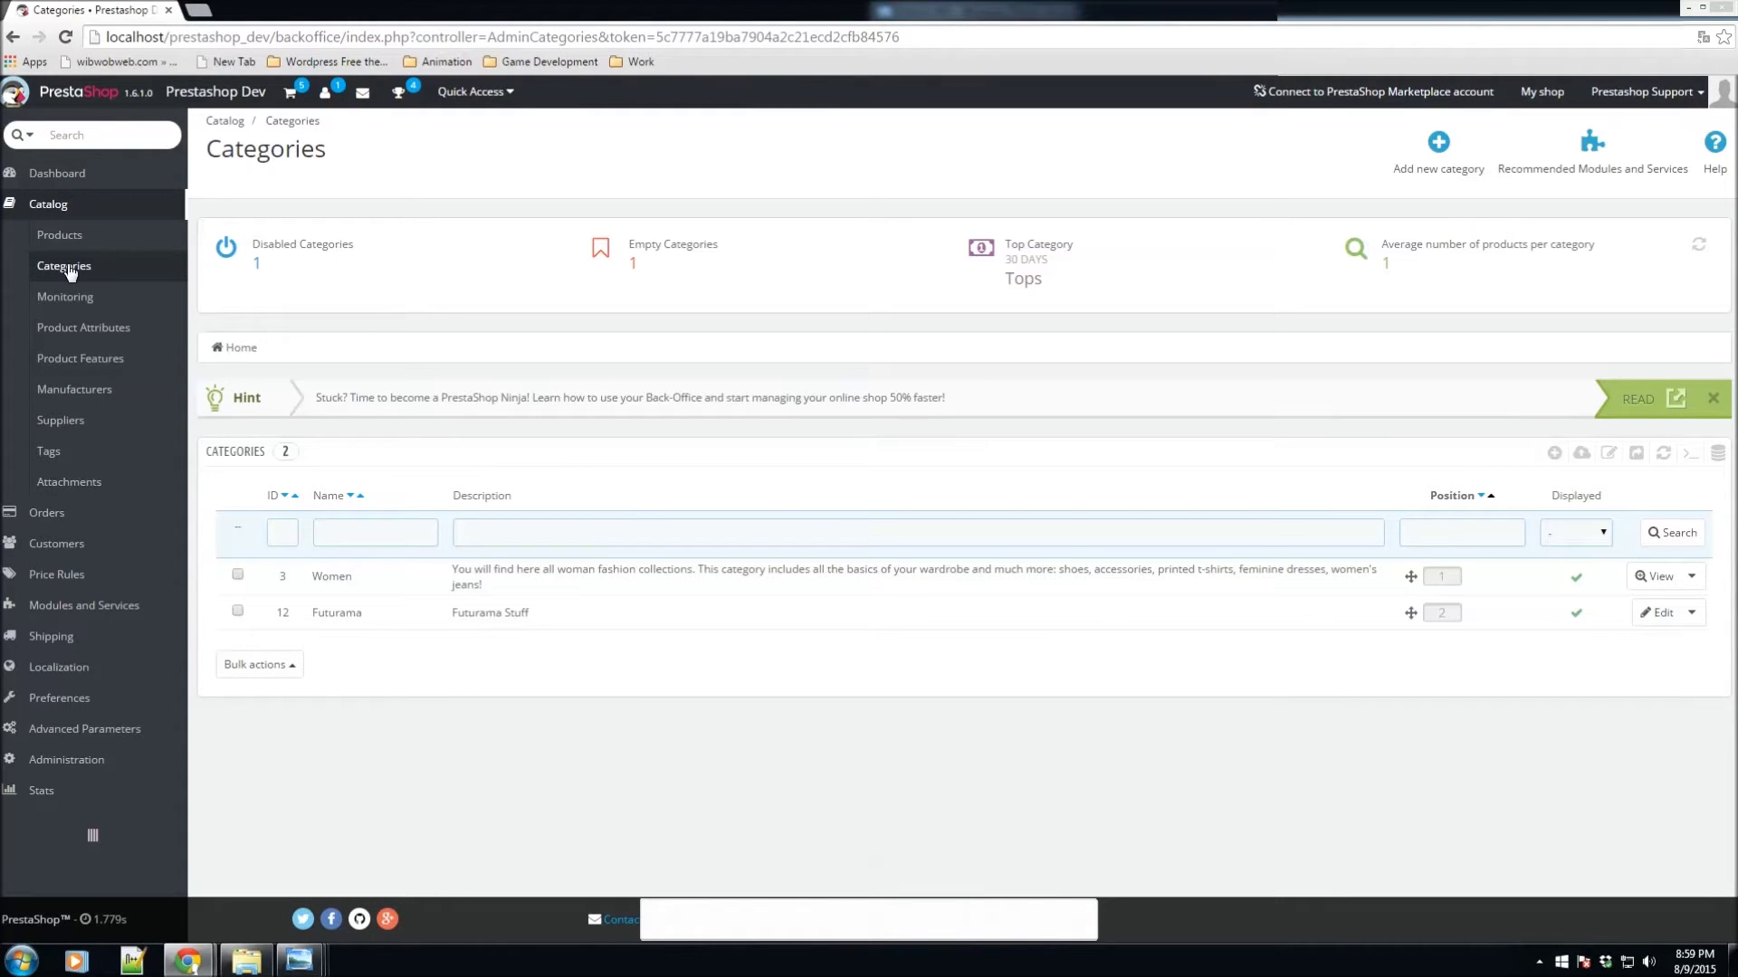
{"action": "left_click", "coordinate": [1691, 613]}
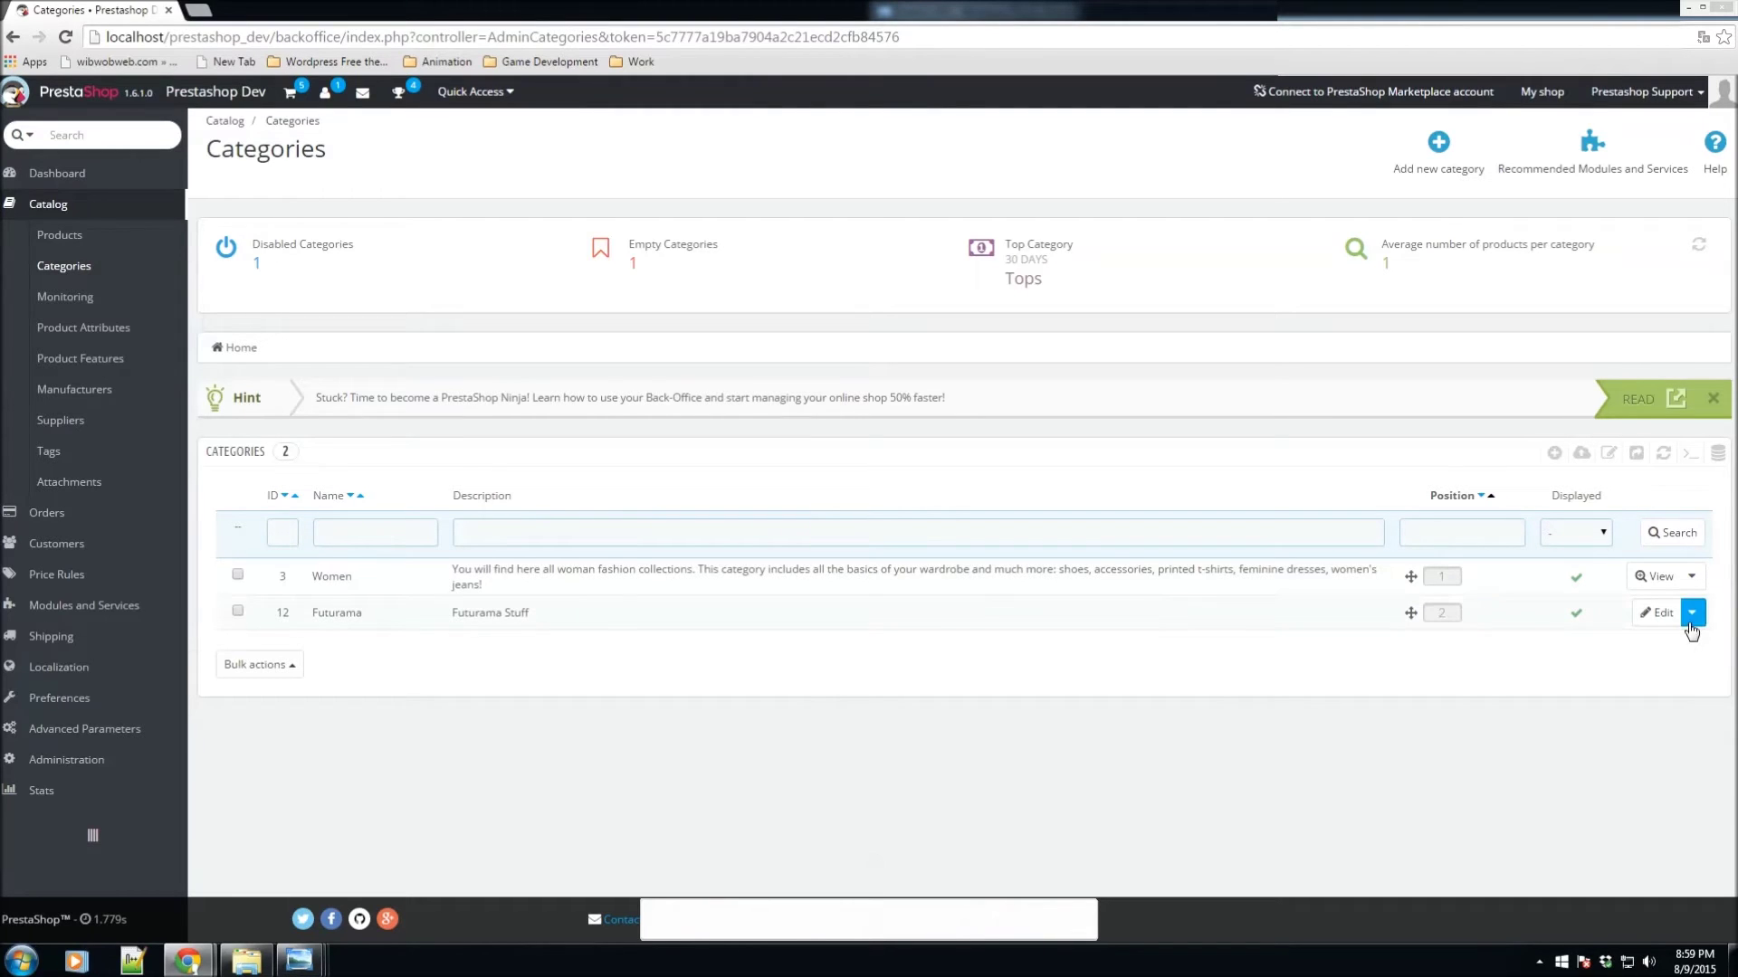
{"action": "left_click", "coordinate": [1624, 659]}
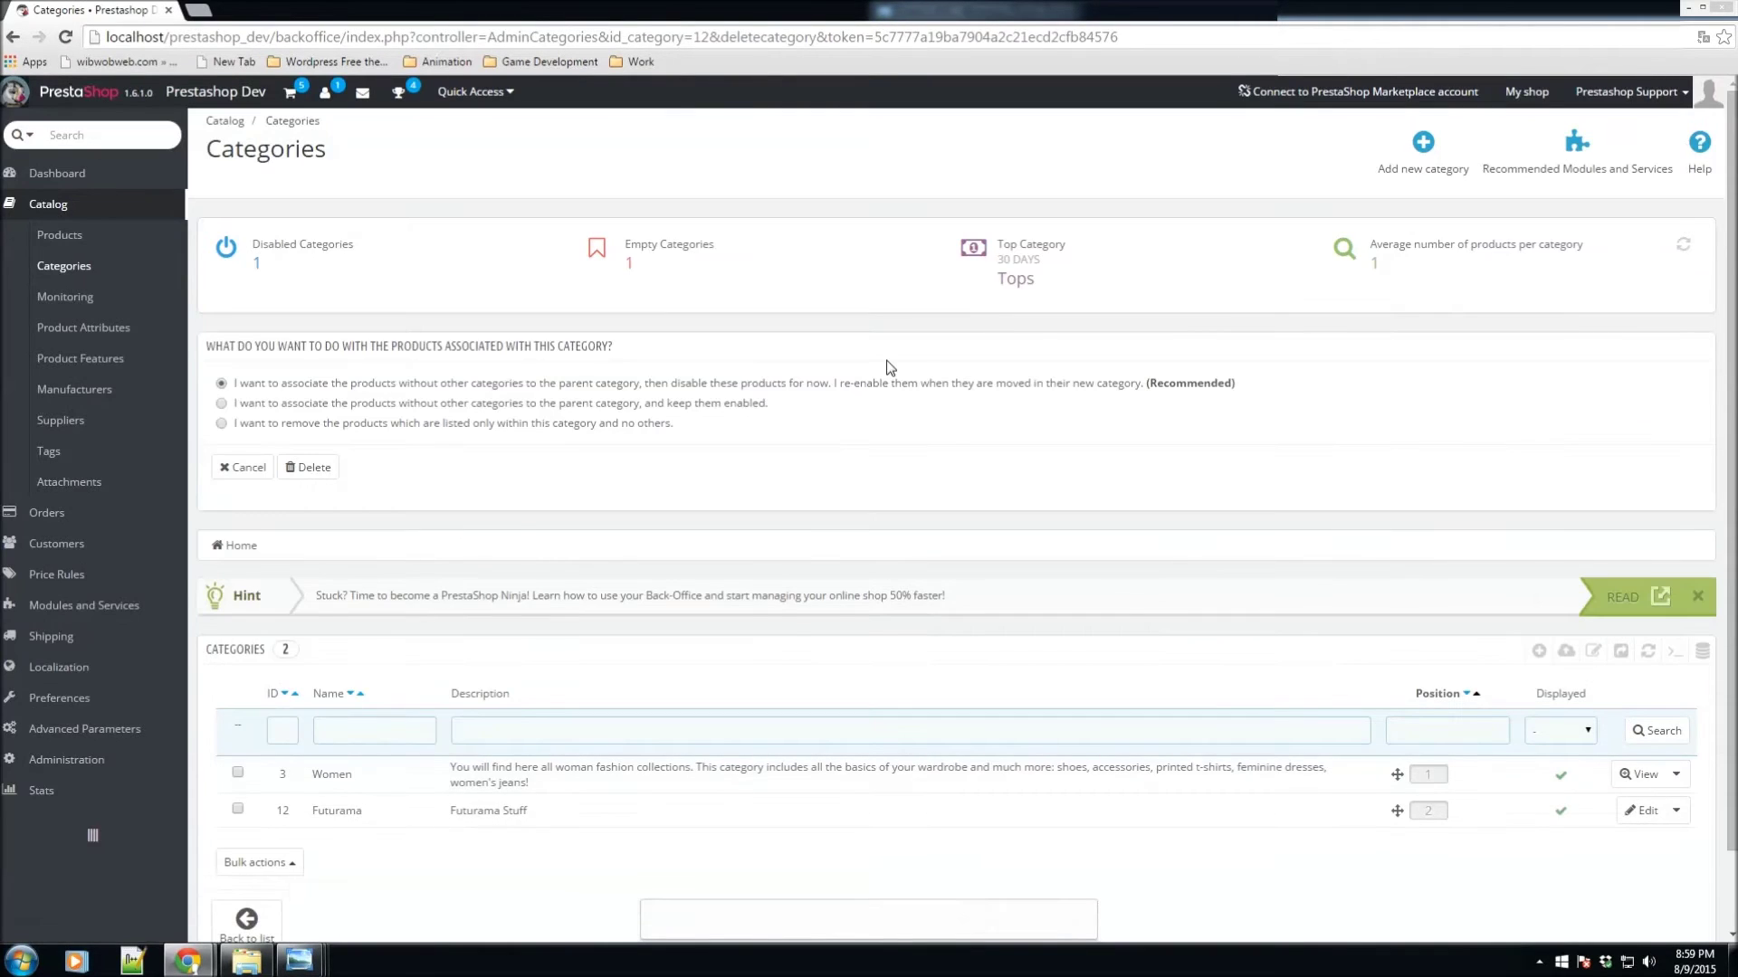
{"action": "scroll", "coordinate": [813, 487], "scroll_direction": "down", "scroll_amount": 1}
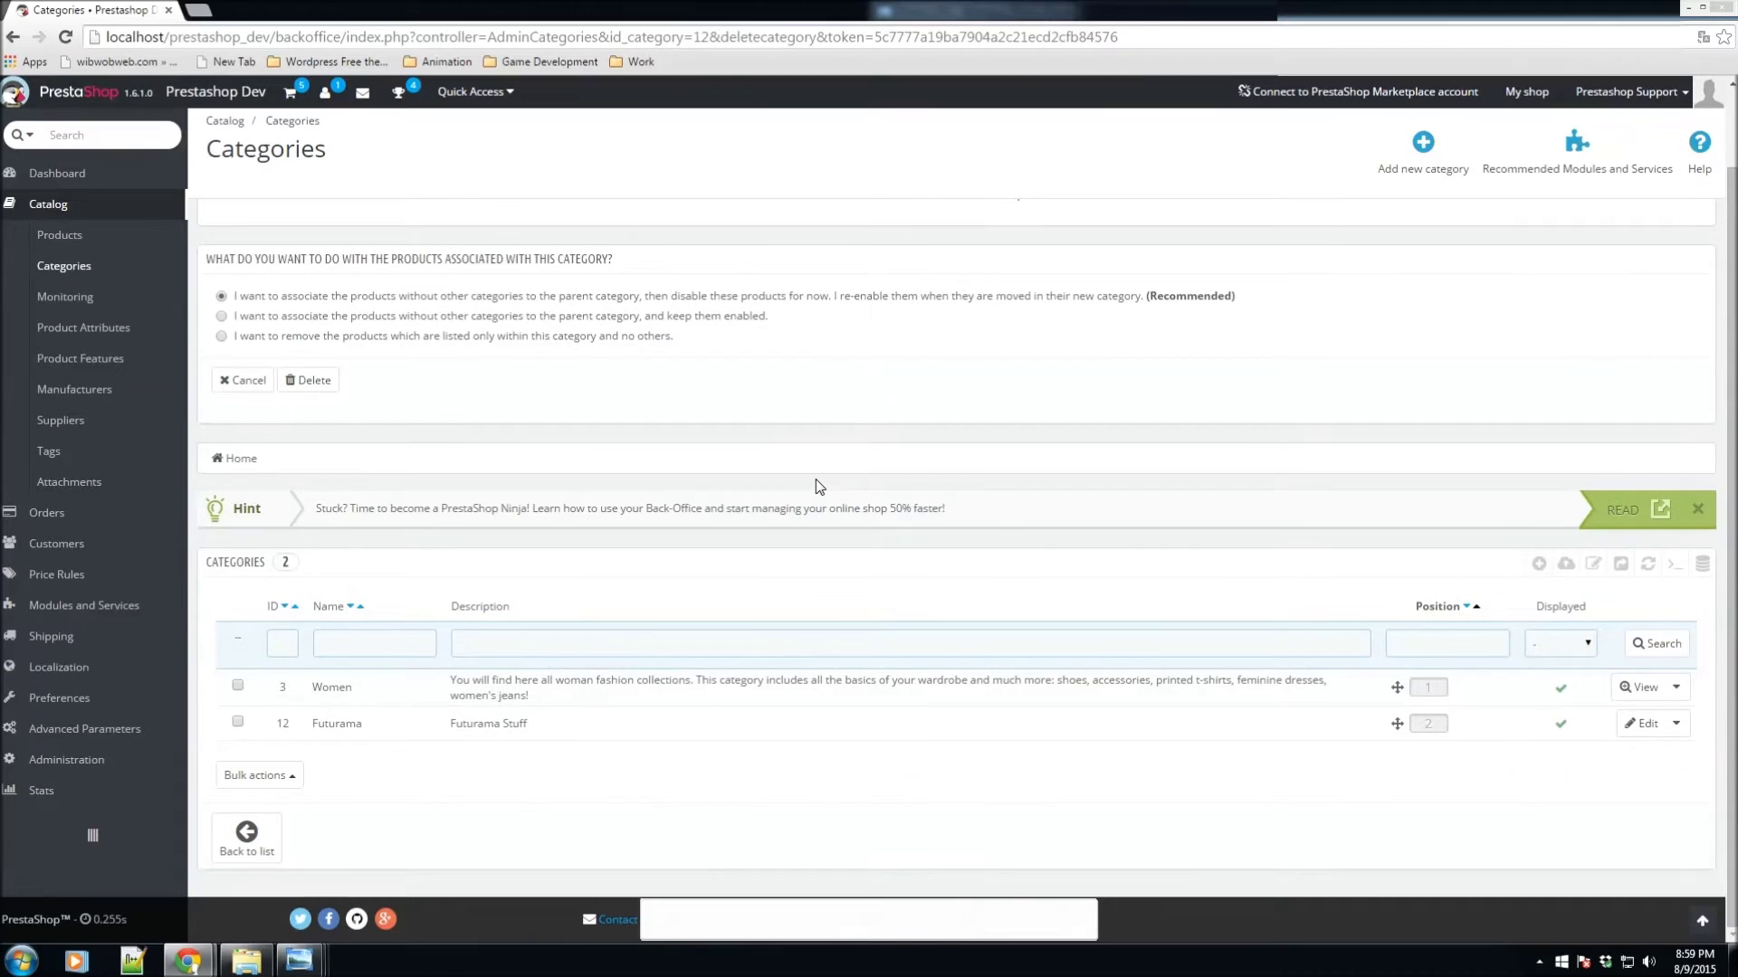
{"action": "left_click", "coordinate": [265, 381]}
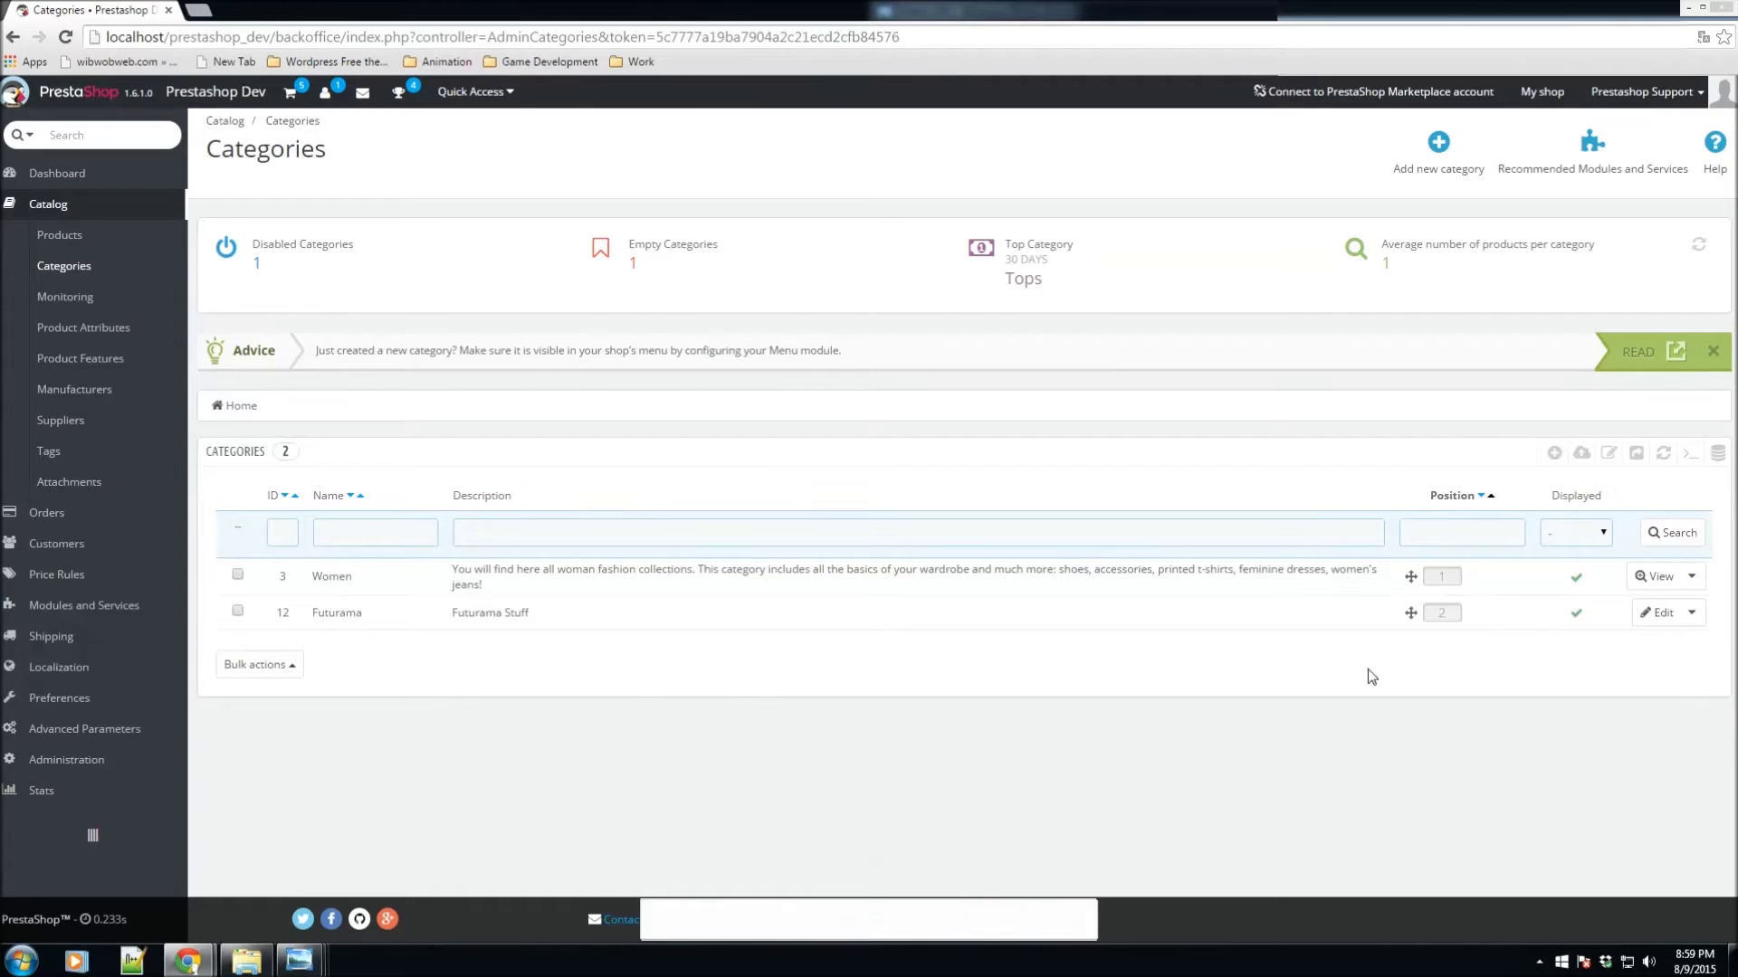
Request deletion of the Futurama category again and examine the choices for handling its associated products
{"action": "left_click", "coordinate": [1690, 613]}
{"action": "left_click", "coordinate": [1617, 666]}
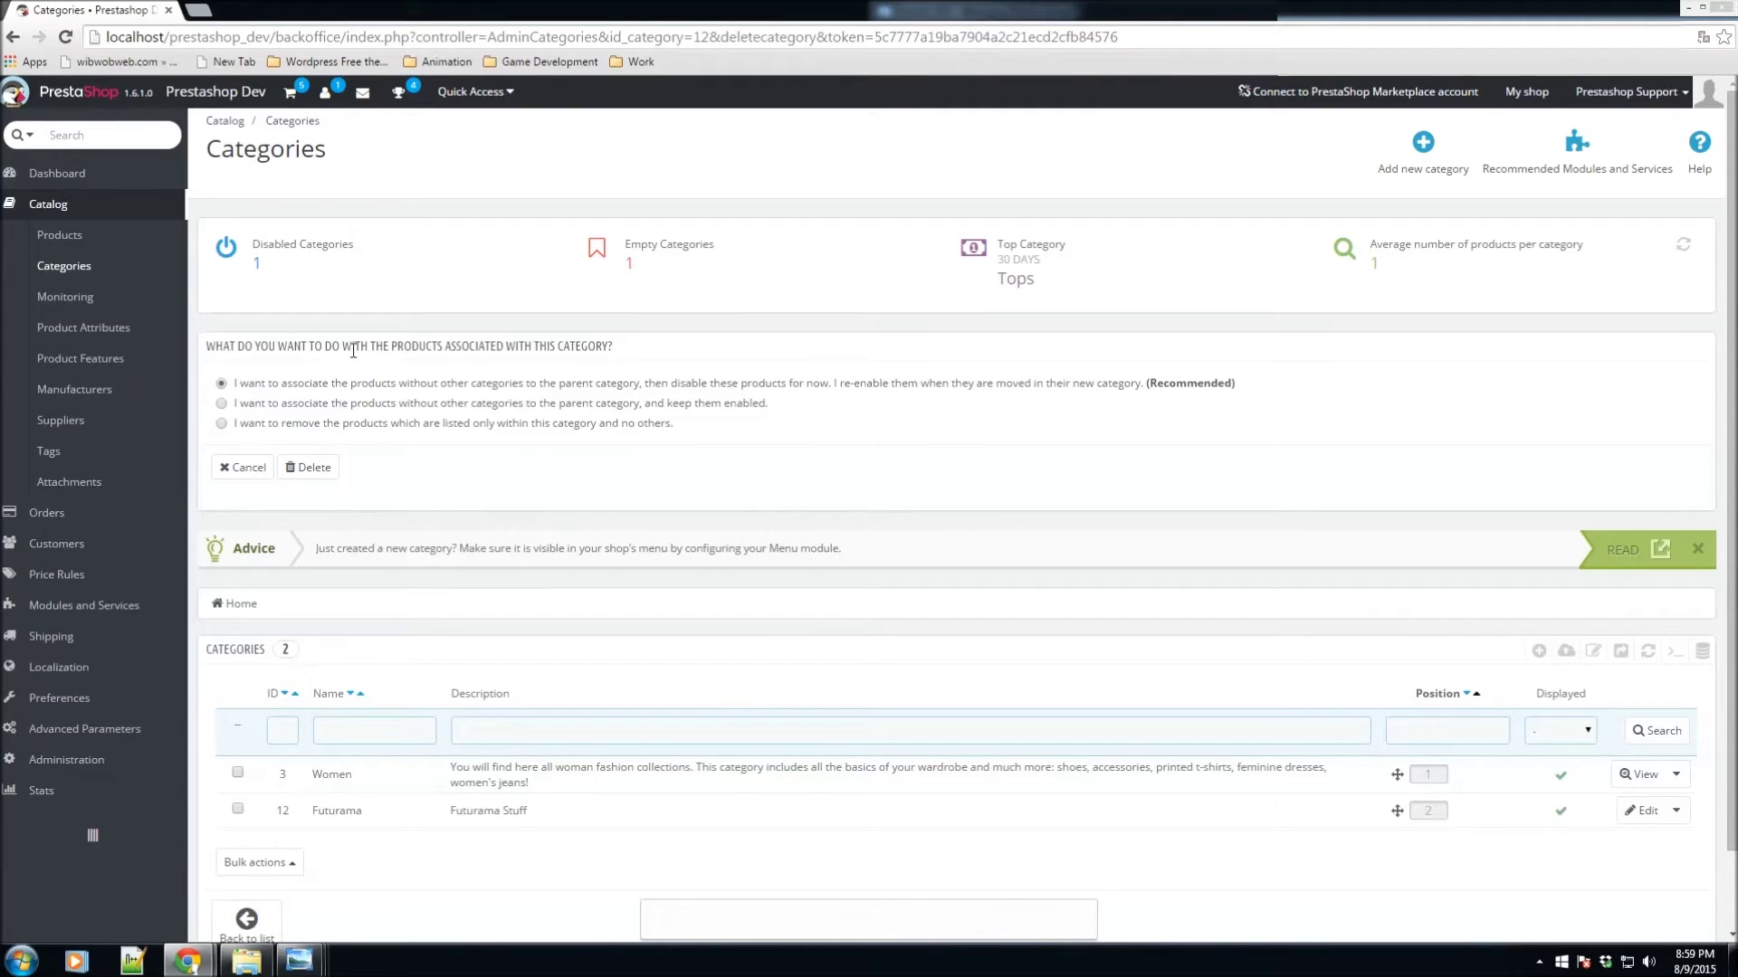
{"action": "scroll", "coordinate": [453, 701], "scroll_direction": "down", "scroll_amount": 2}
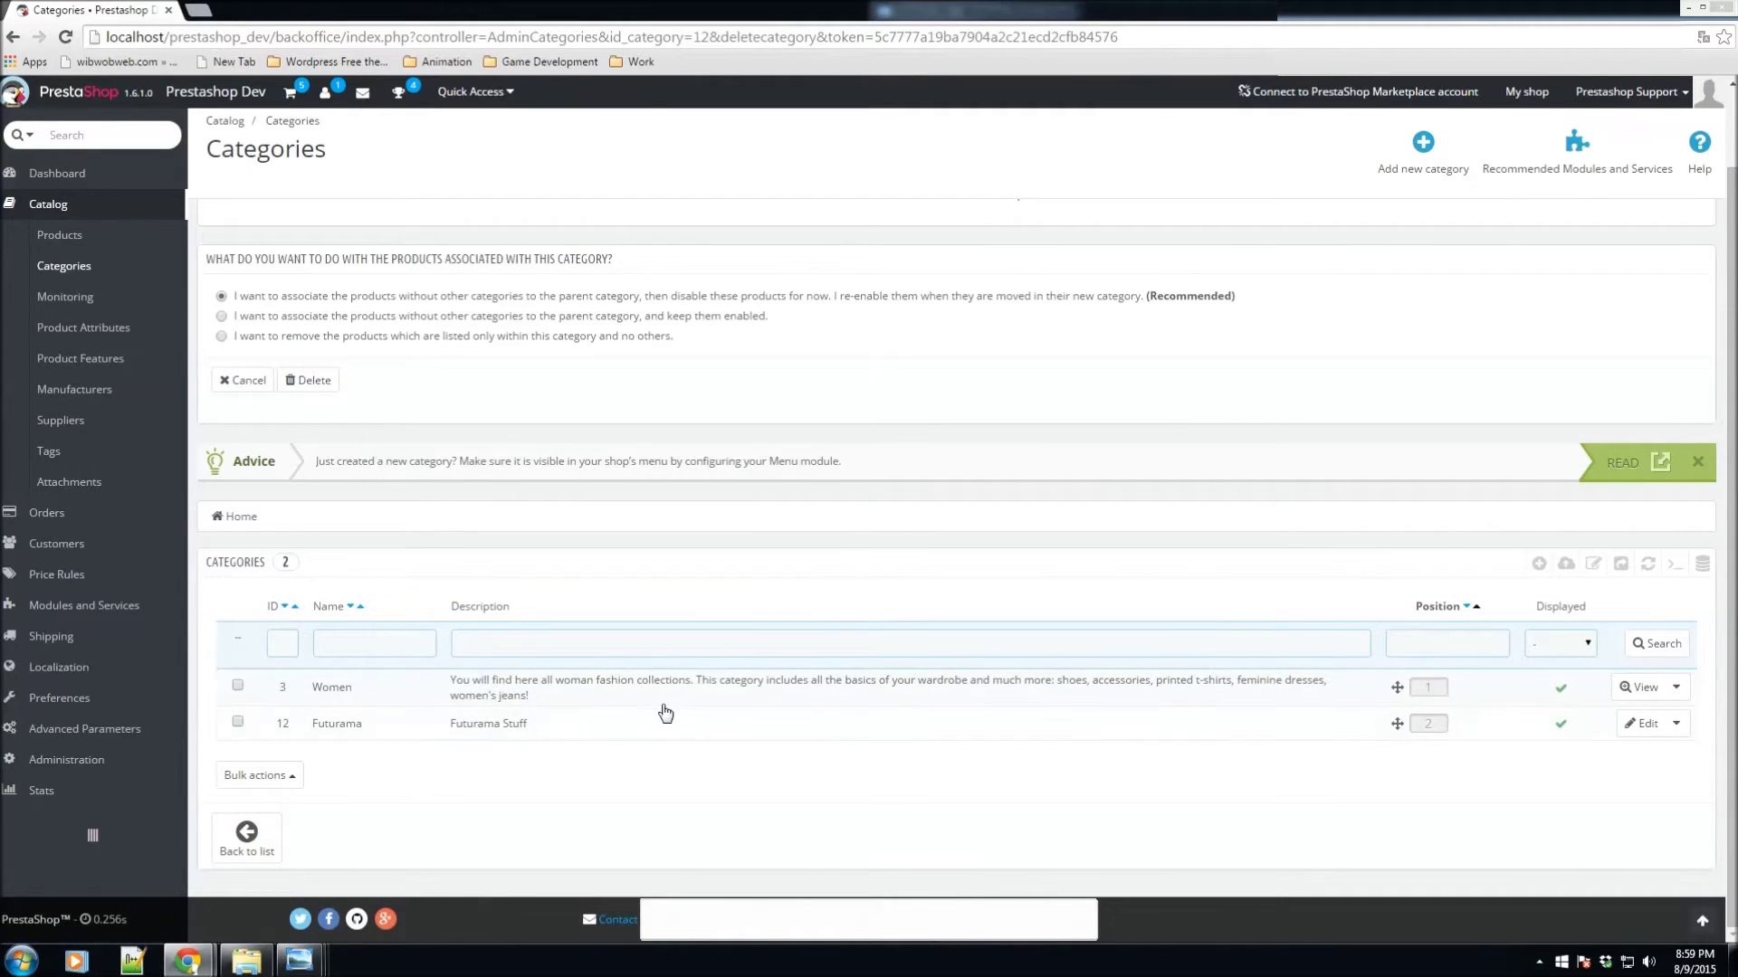
{"action": "scroll", "coordinate": [561, 732], "scroll_direction": "up", "scroll_amount": 2}
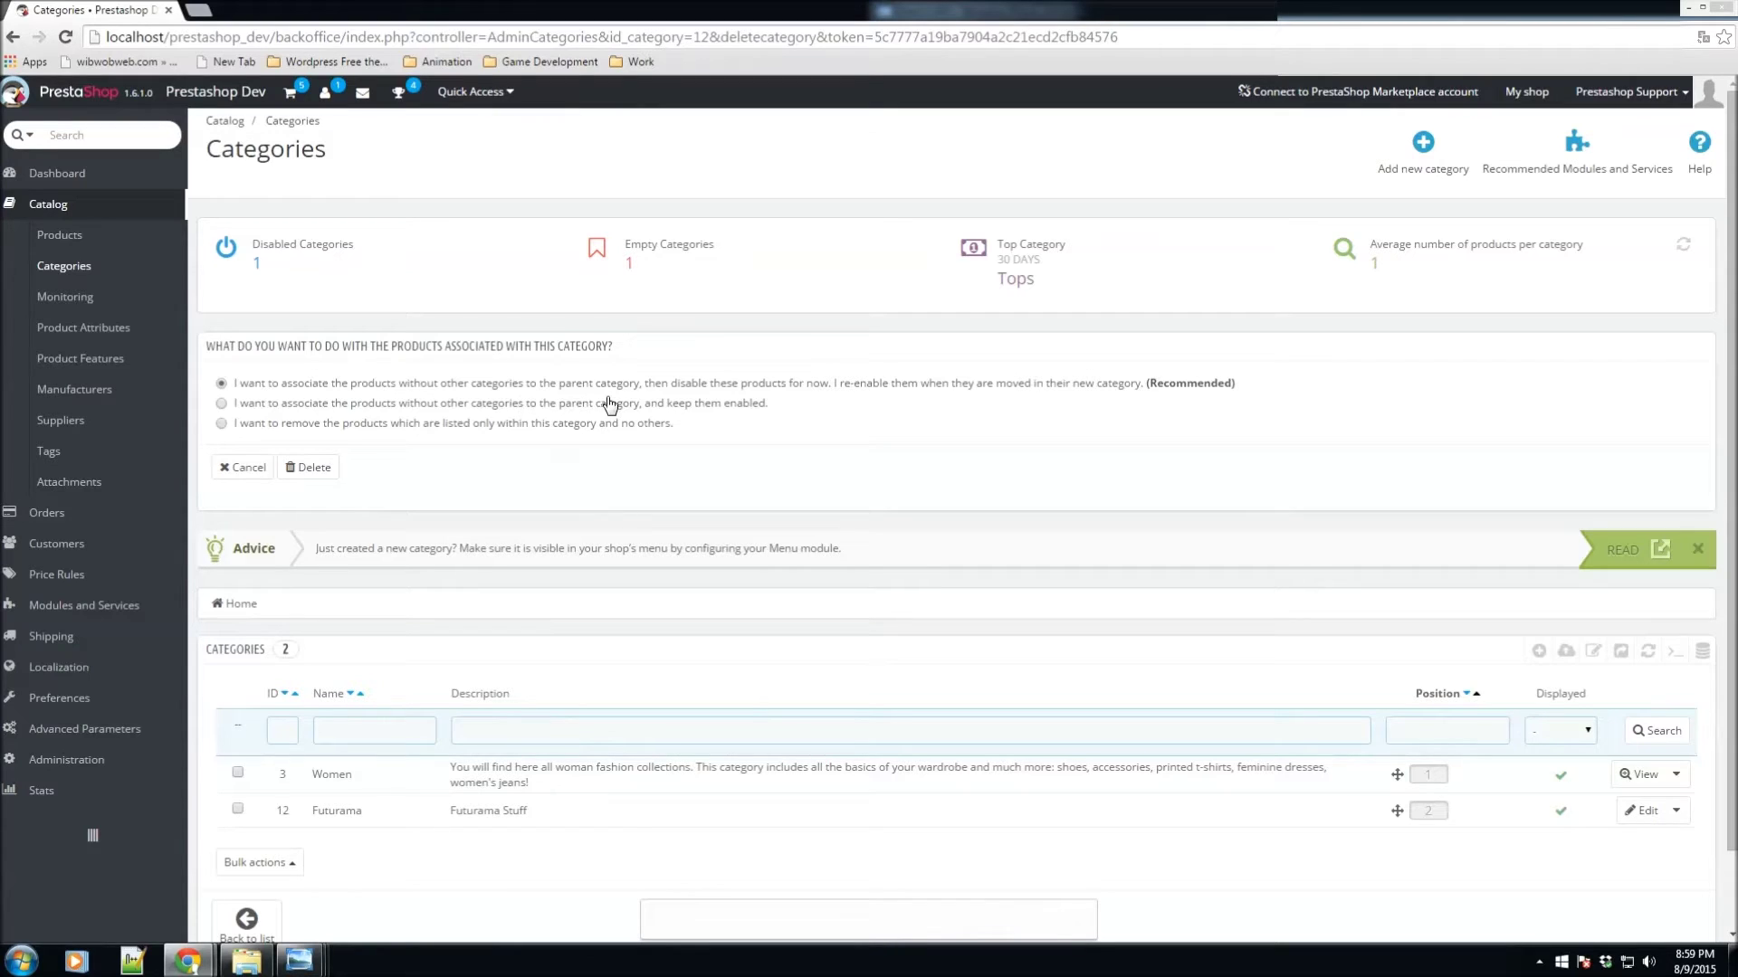
{"action": "scroll", "coordinate": [563, 668], "scroll_direction": "down", "scroll_amount": 1}
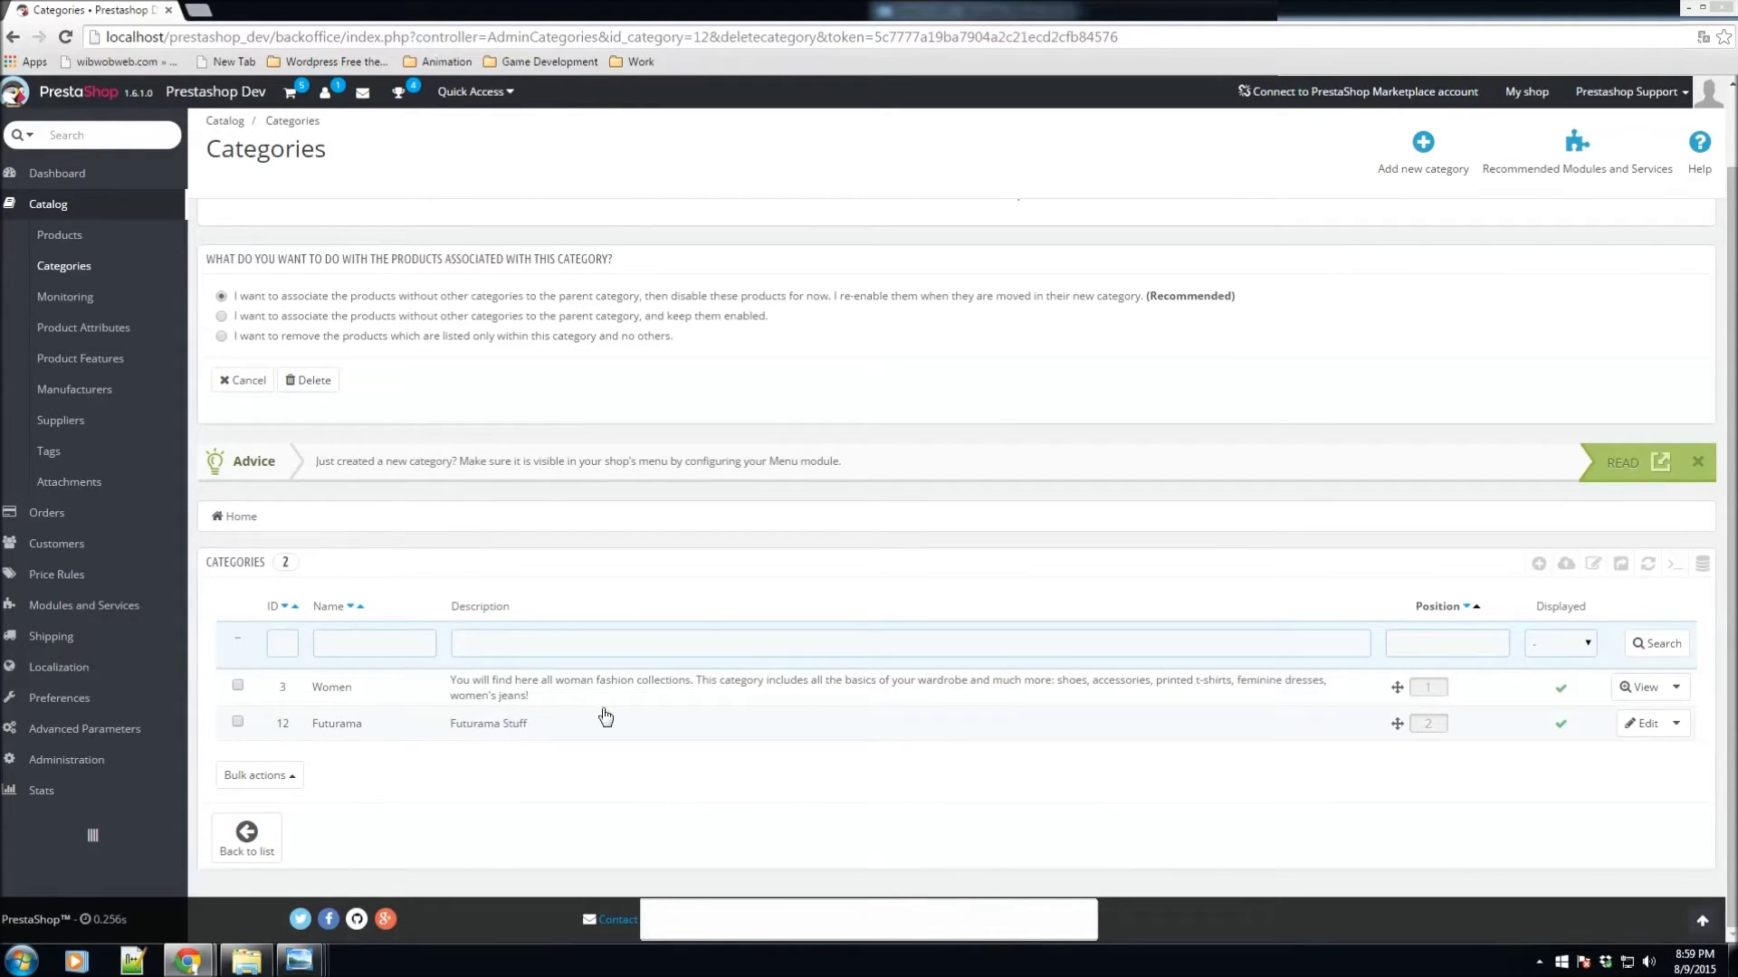
{"action": "scroll", "coordinate": [479, 668], "scroll_direction": "up", "scroll_amount": 1}
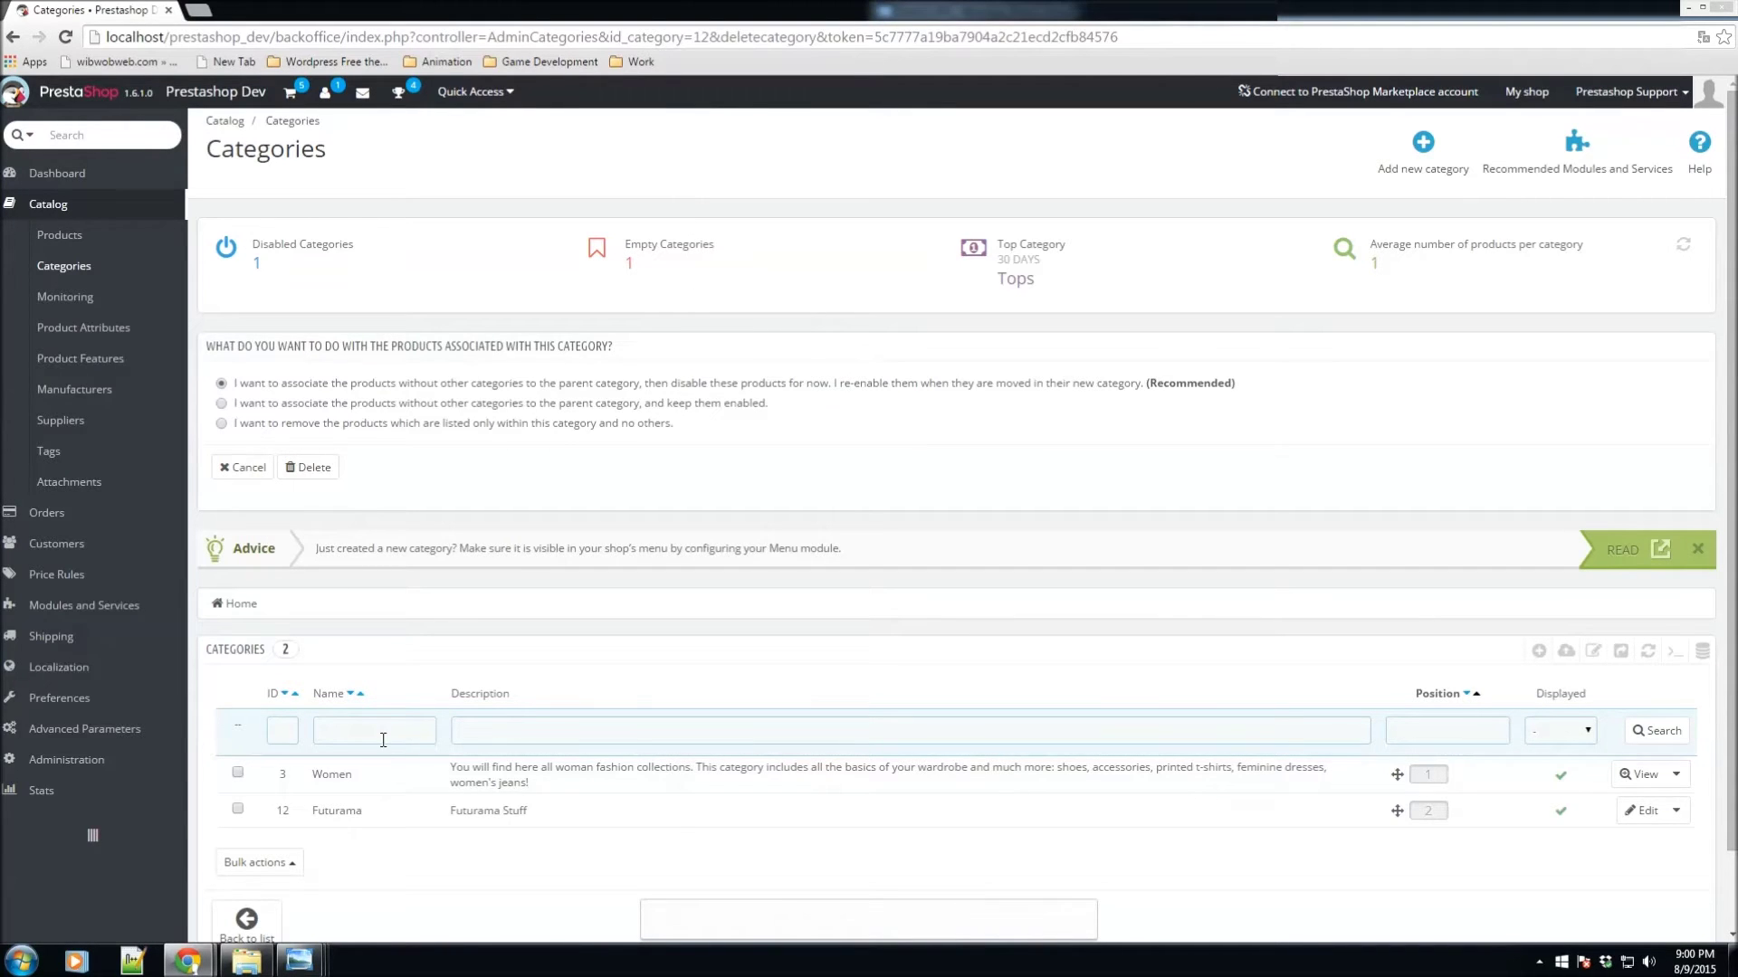
Open the shop's storefront, examine the categories in its main navigation, and close it to return to the category deletion options
{"action": "left_click", "coordinate": [1524, 109]}
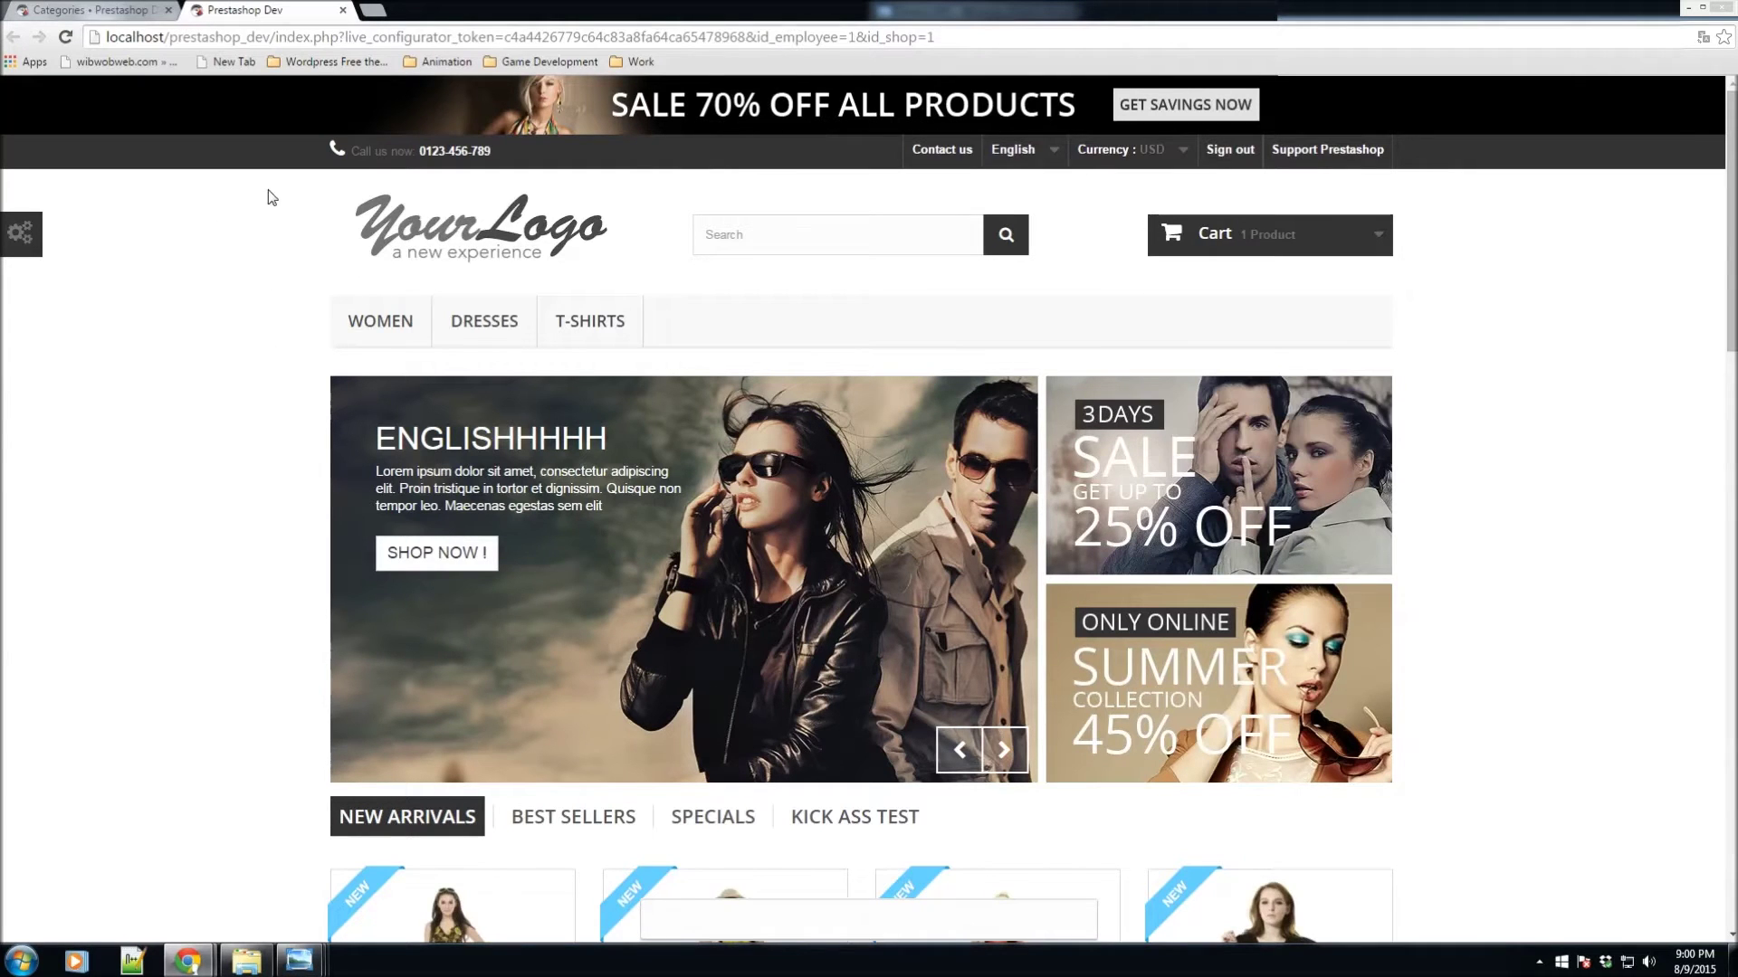
{"action": "mouse_move", "coordinate": [353, 312]}
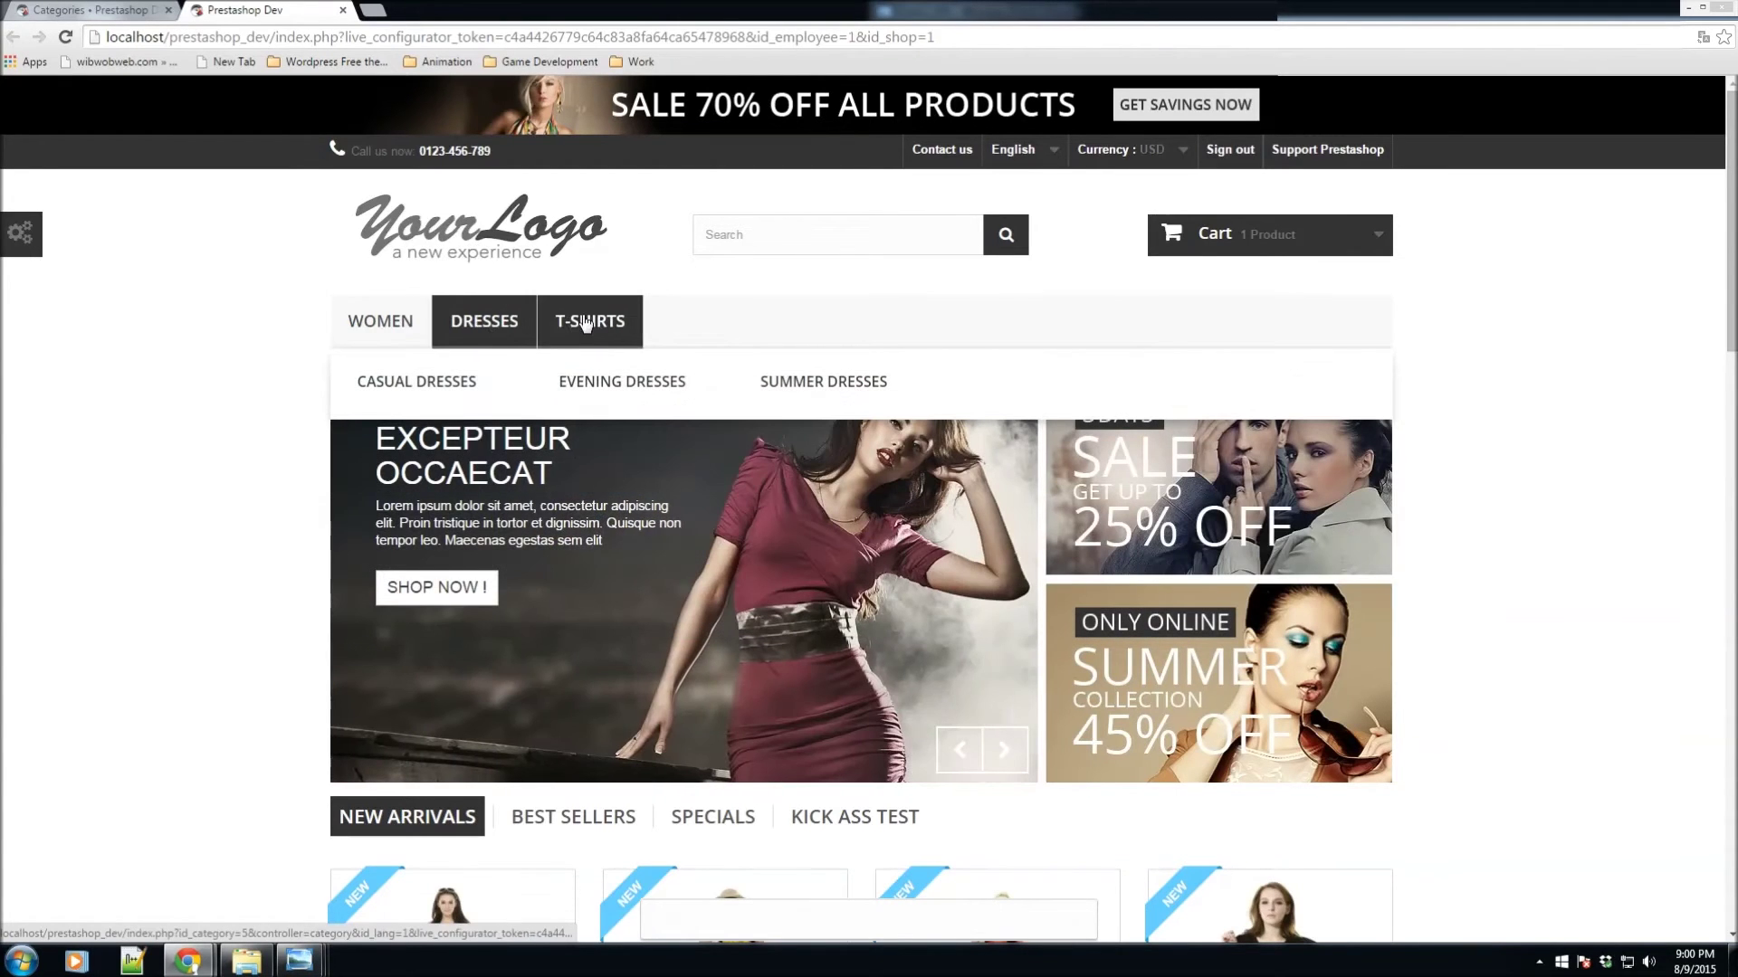
{"action": "mouse_move", "coordinate": [415, 314]}
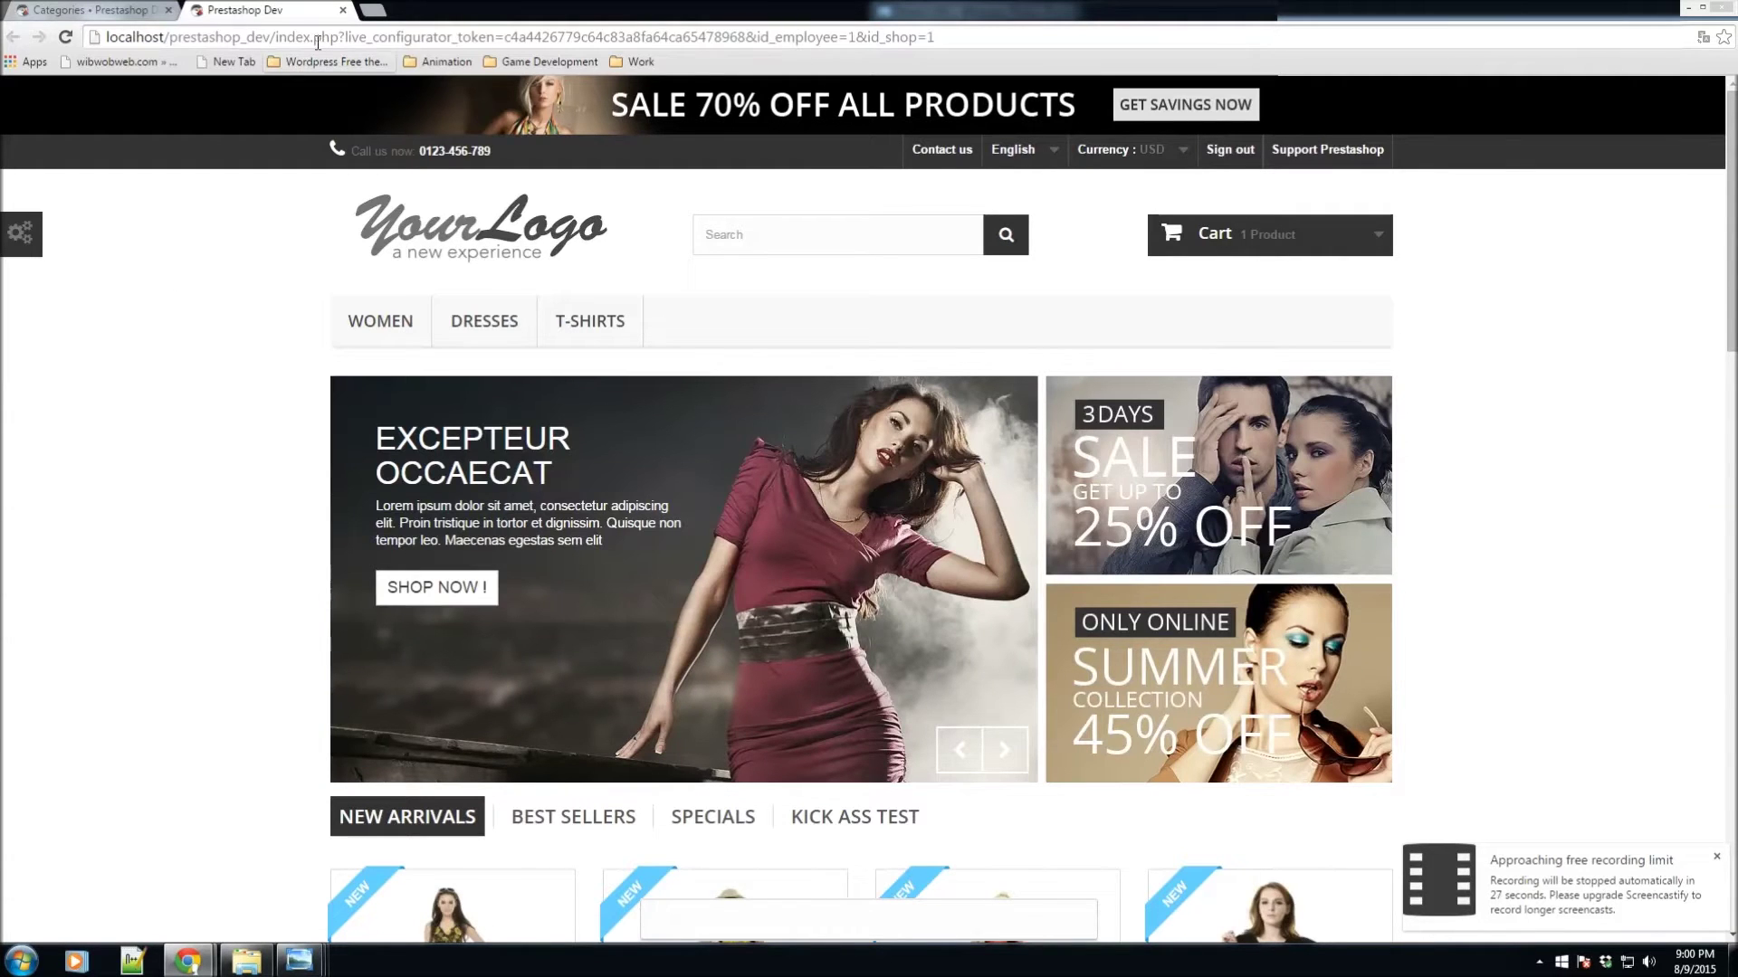
{"action": "left_click", "coordinate": [343, 11]}
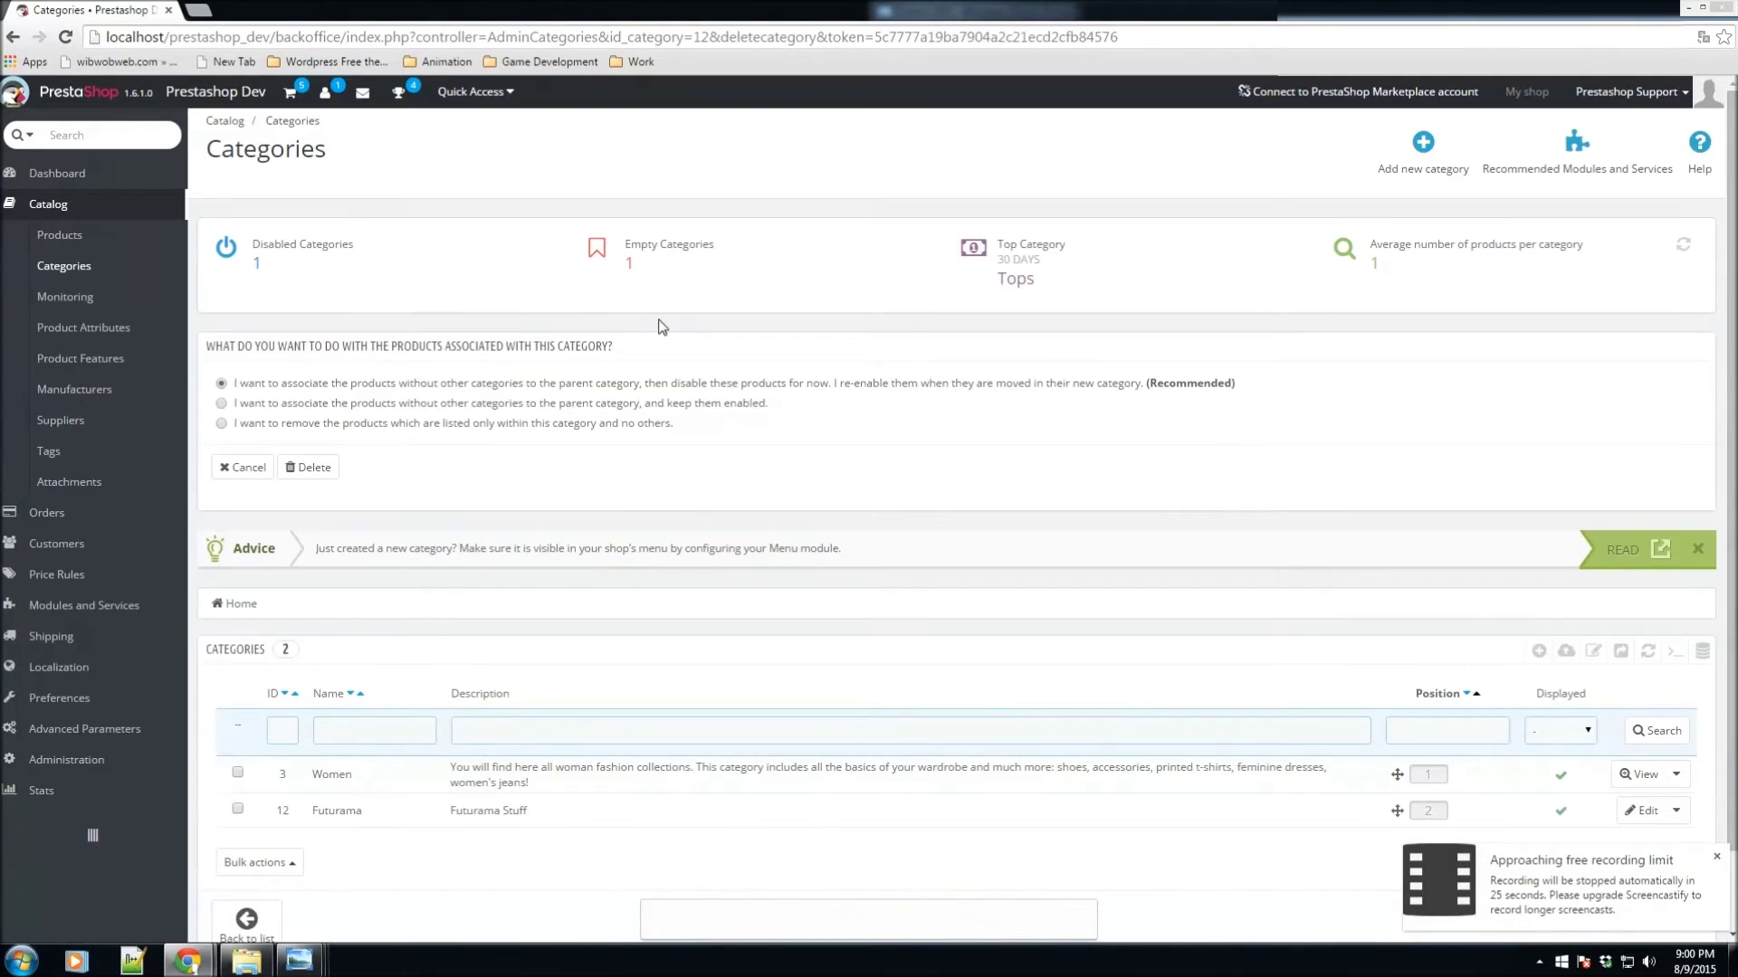
Delete the Futurama category, choosing to remove the products listed only within this category and no others
{"action": "scroll", "coordinate": [809, 405], "scroll_direction": "down", "scroll_amount": 1}
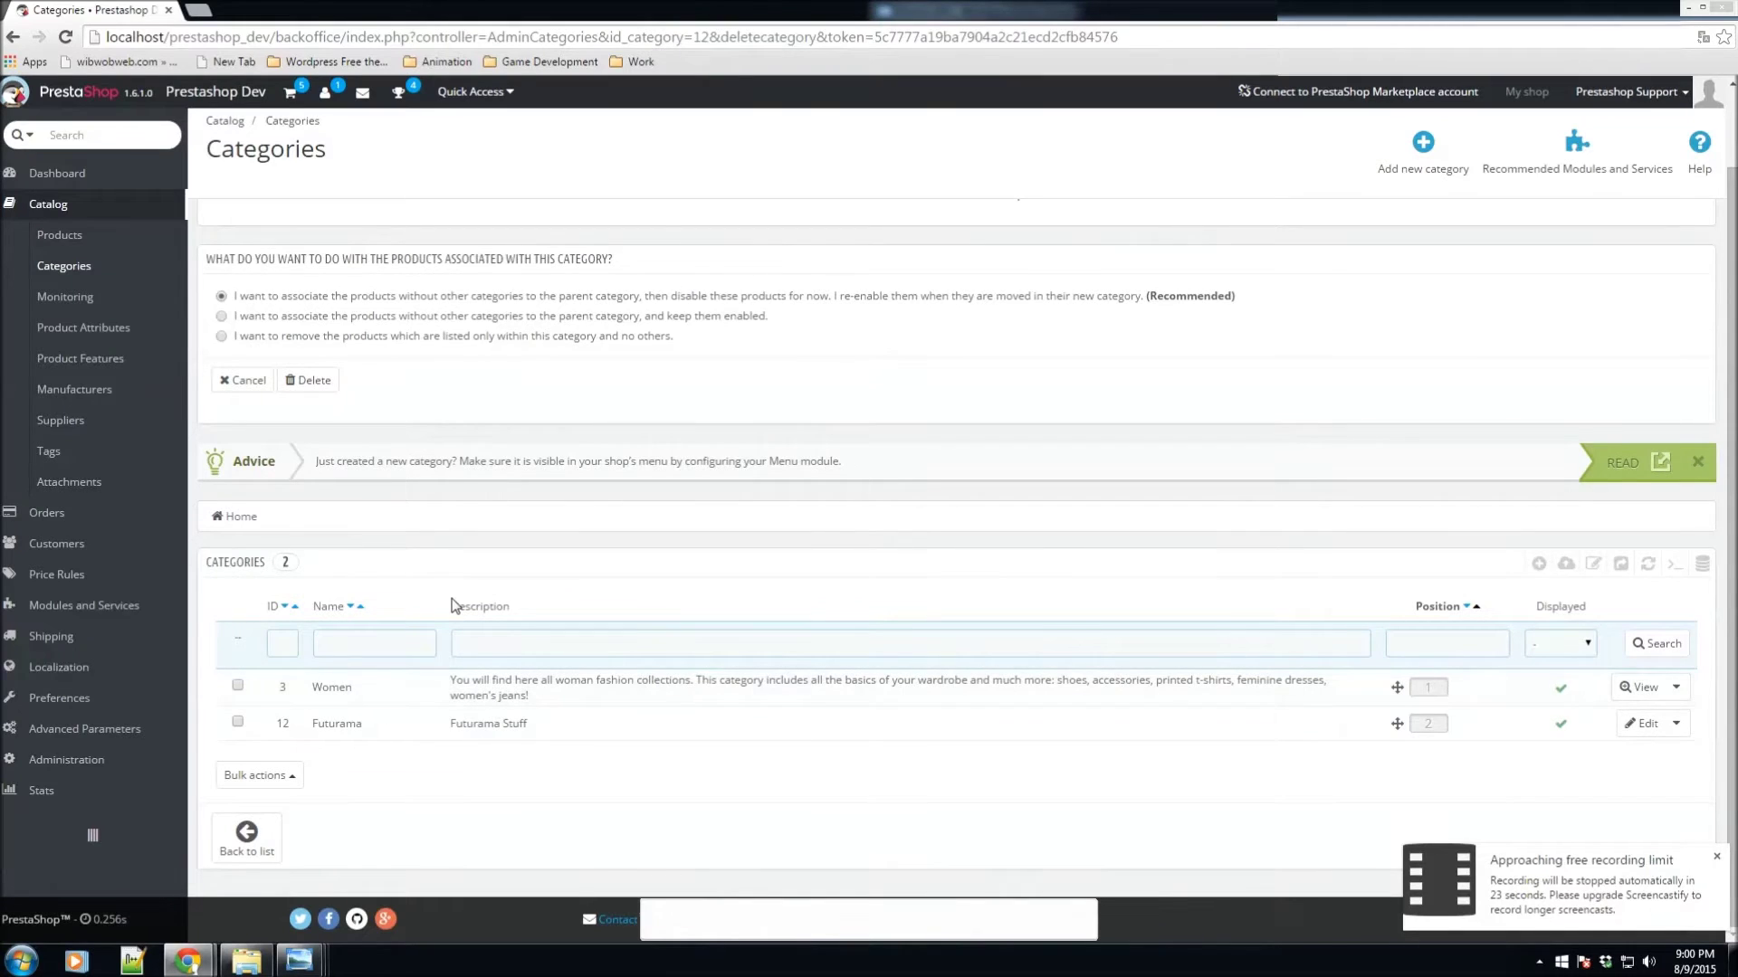
{"action": "scroll", "coordinate": [454, 606], "scroll_direction": "up", "scroll_amount": 1}
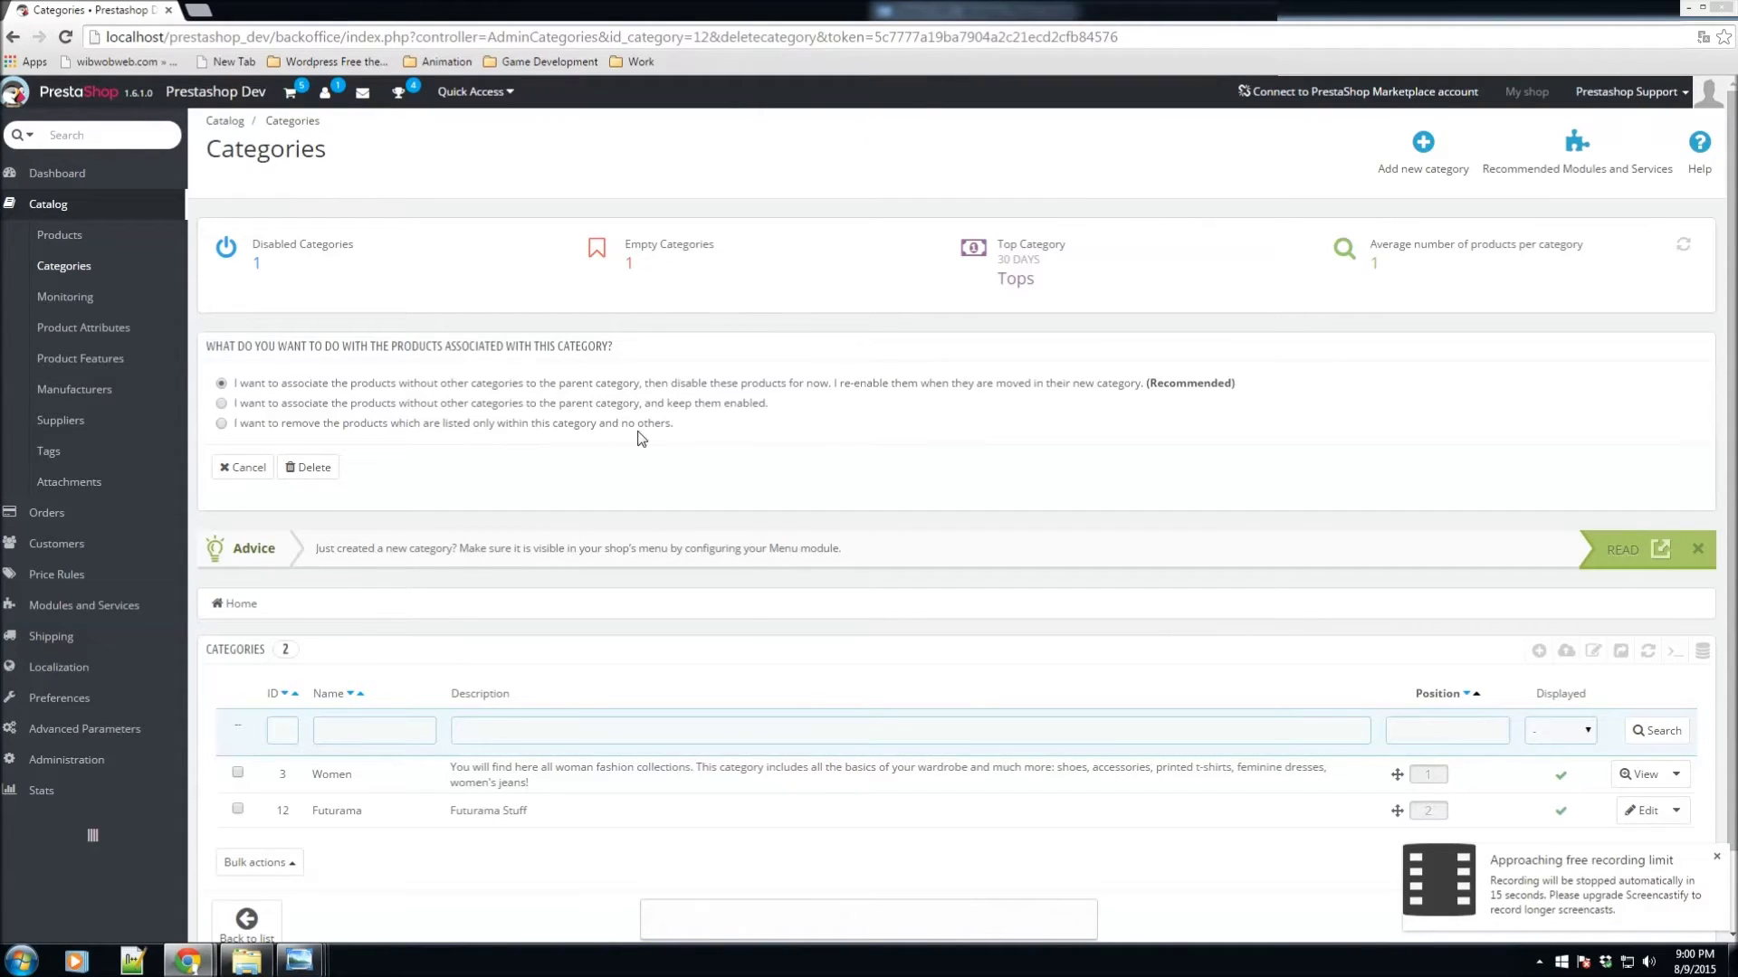
{"action": "left_click", "coordinate": [223, 424]}
{"action": "left_click", "coordinate": [310, 479]}
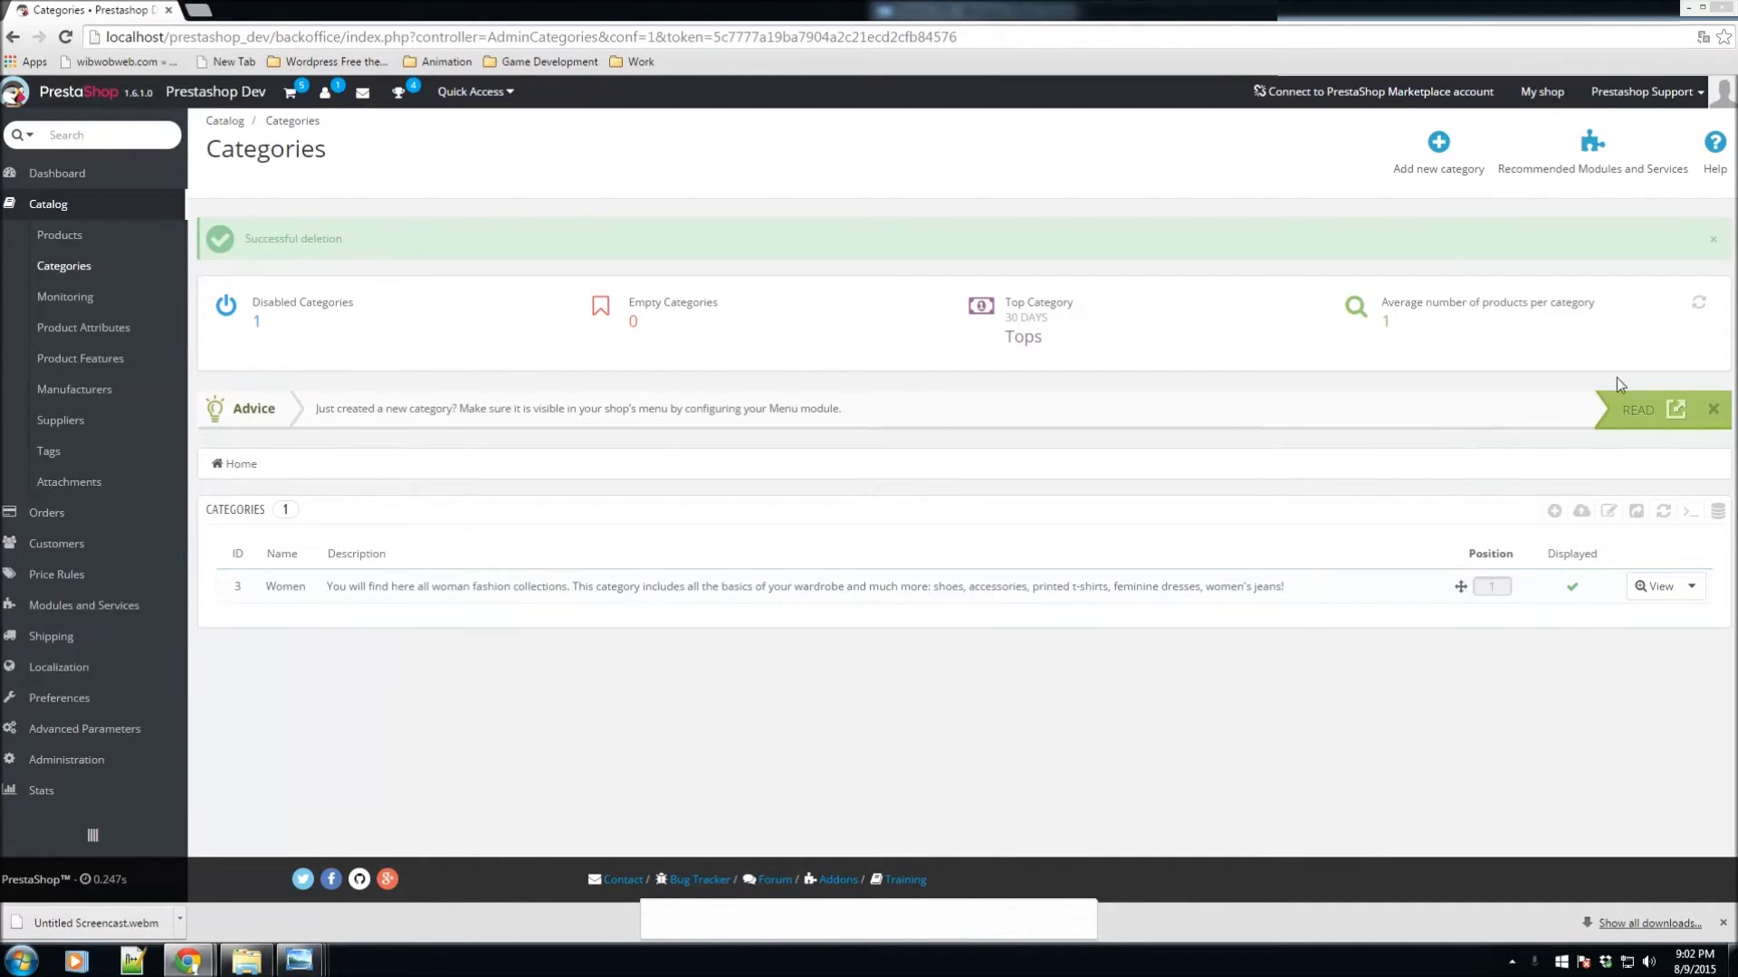
Start a new category and name it Futurama
{"action": "left_click", "coordinate": [1438, 145]}
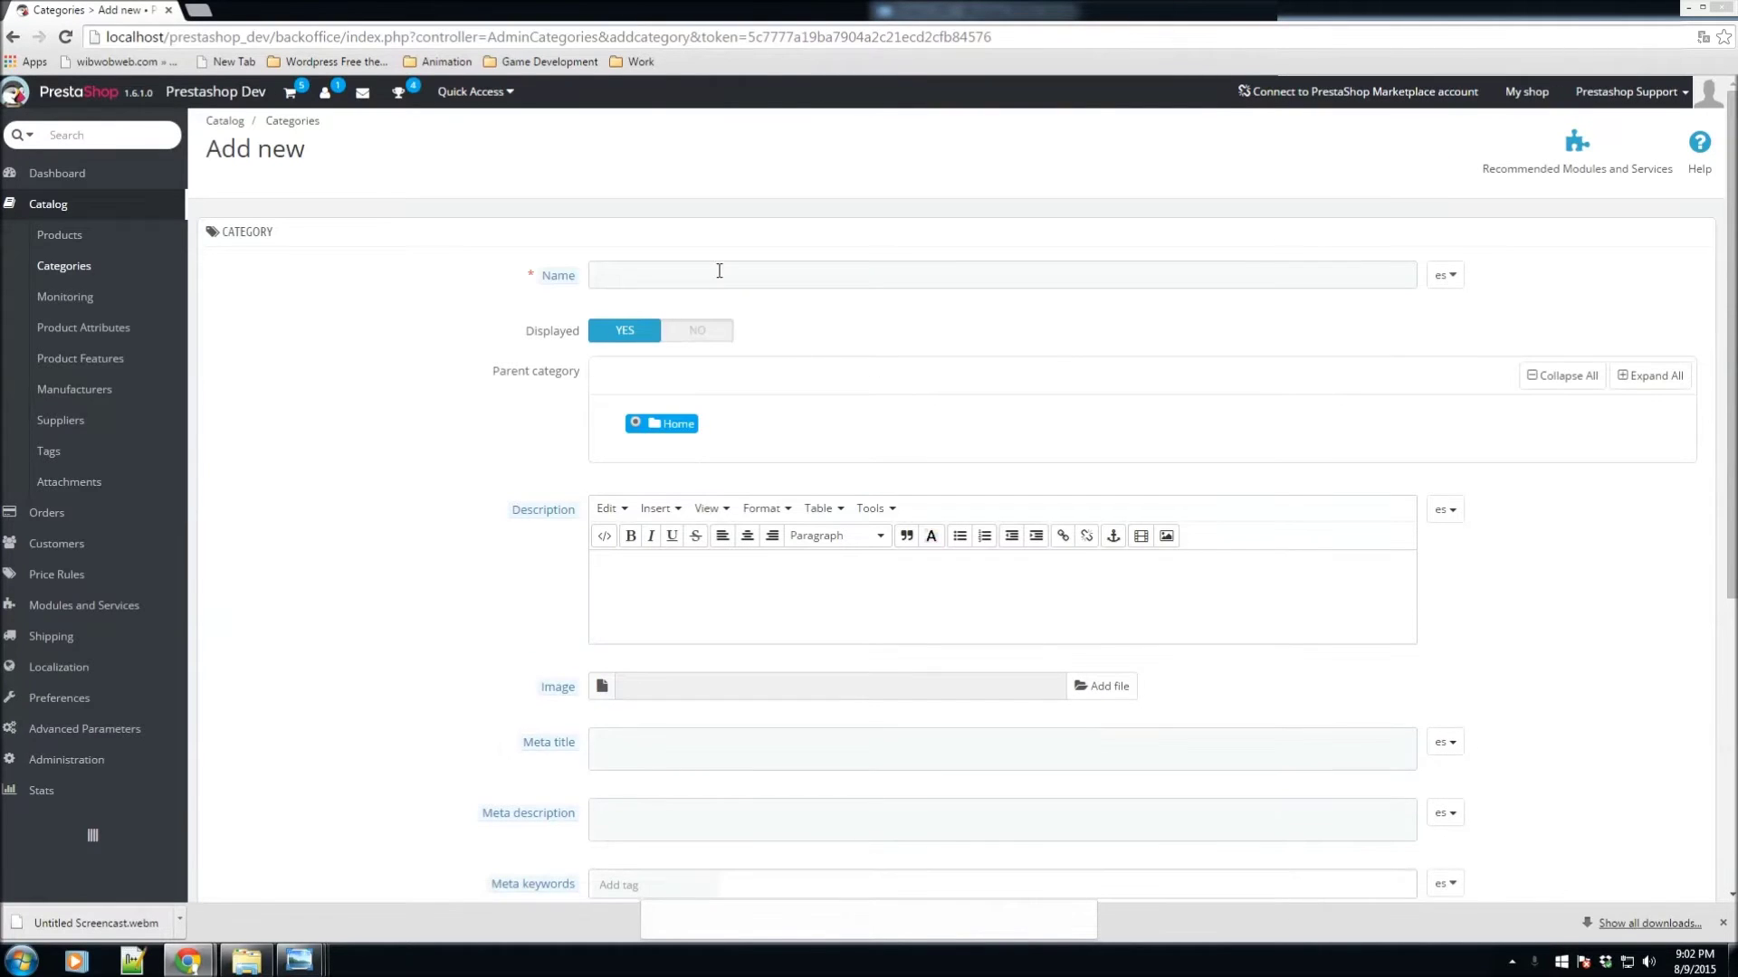
{"action": "left_click", "coordinate": [719, 271]}
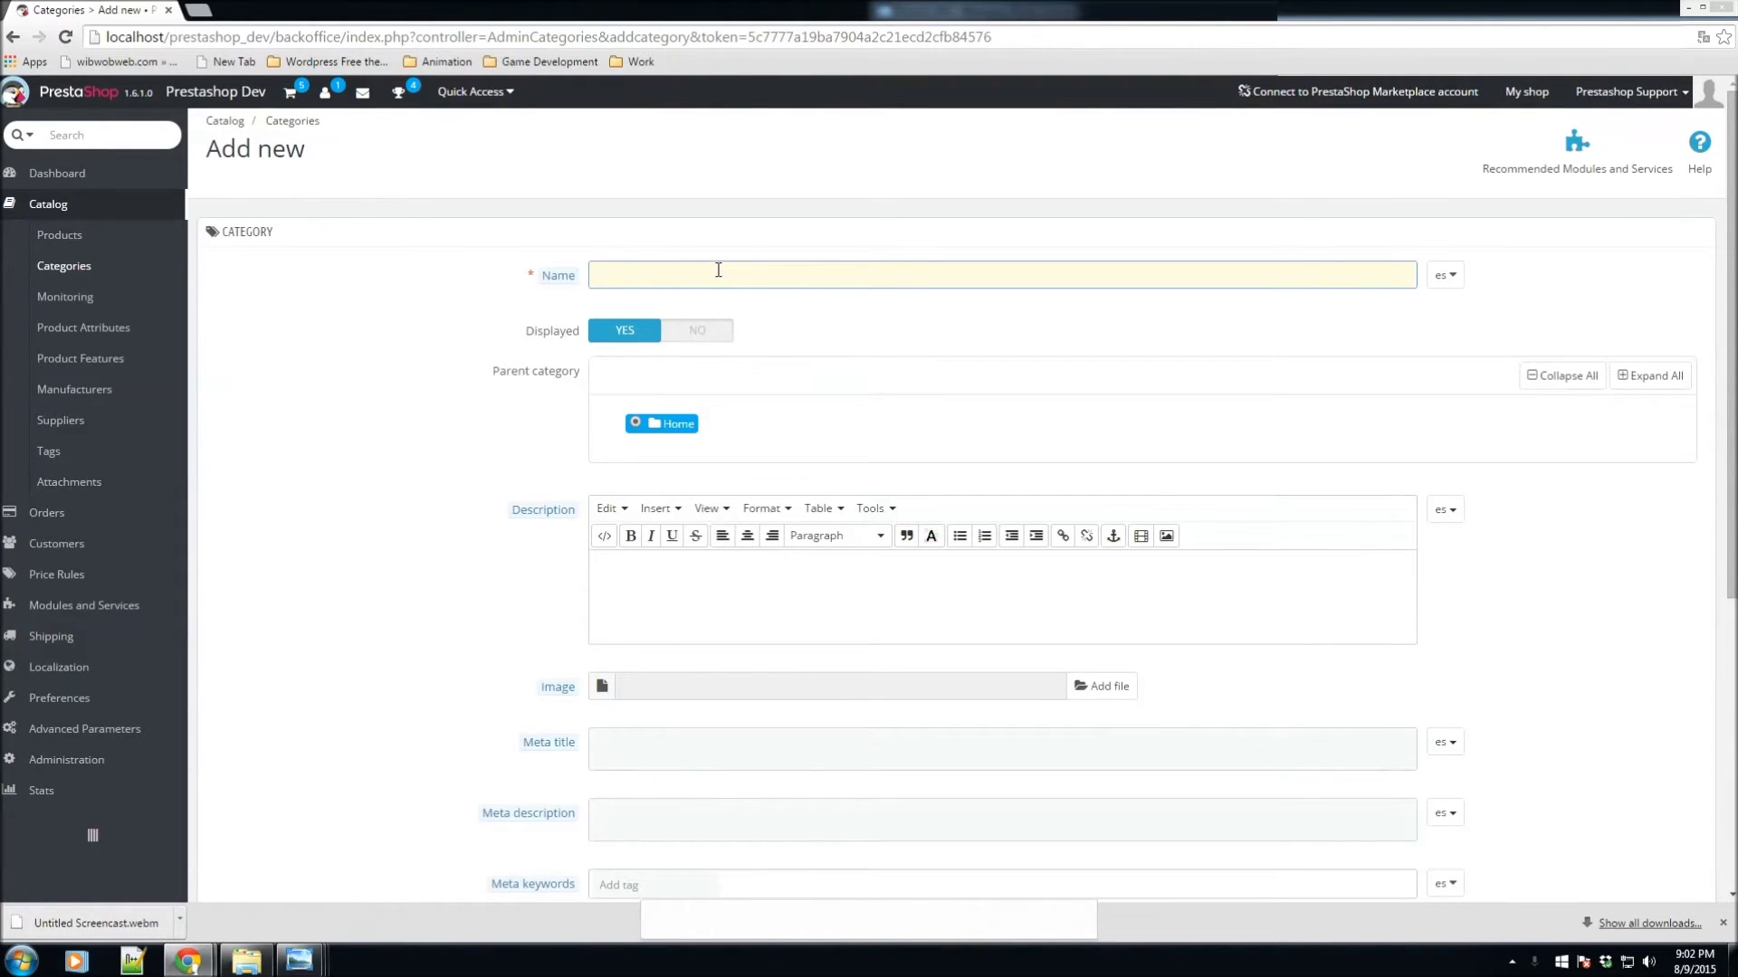
{"action": "type", "text": "Futurama"}
Look through the subcategories in the parent category tree, try Women as the parent, and set the parent to Home
{"action": "left_click", "coordinate": [638, 426]}
{"action": "left_click", "coordinate": [652, 427]}
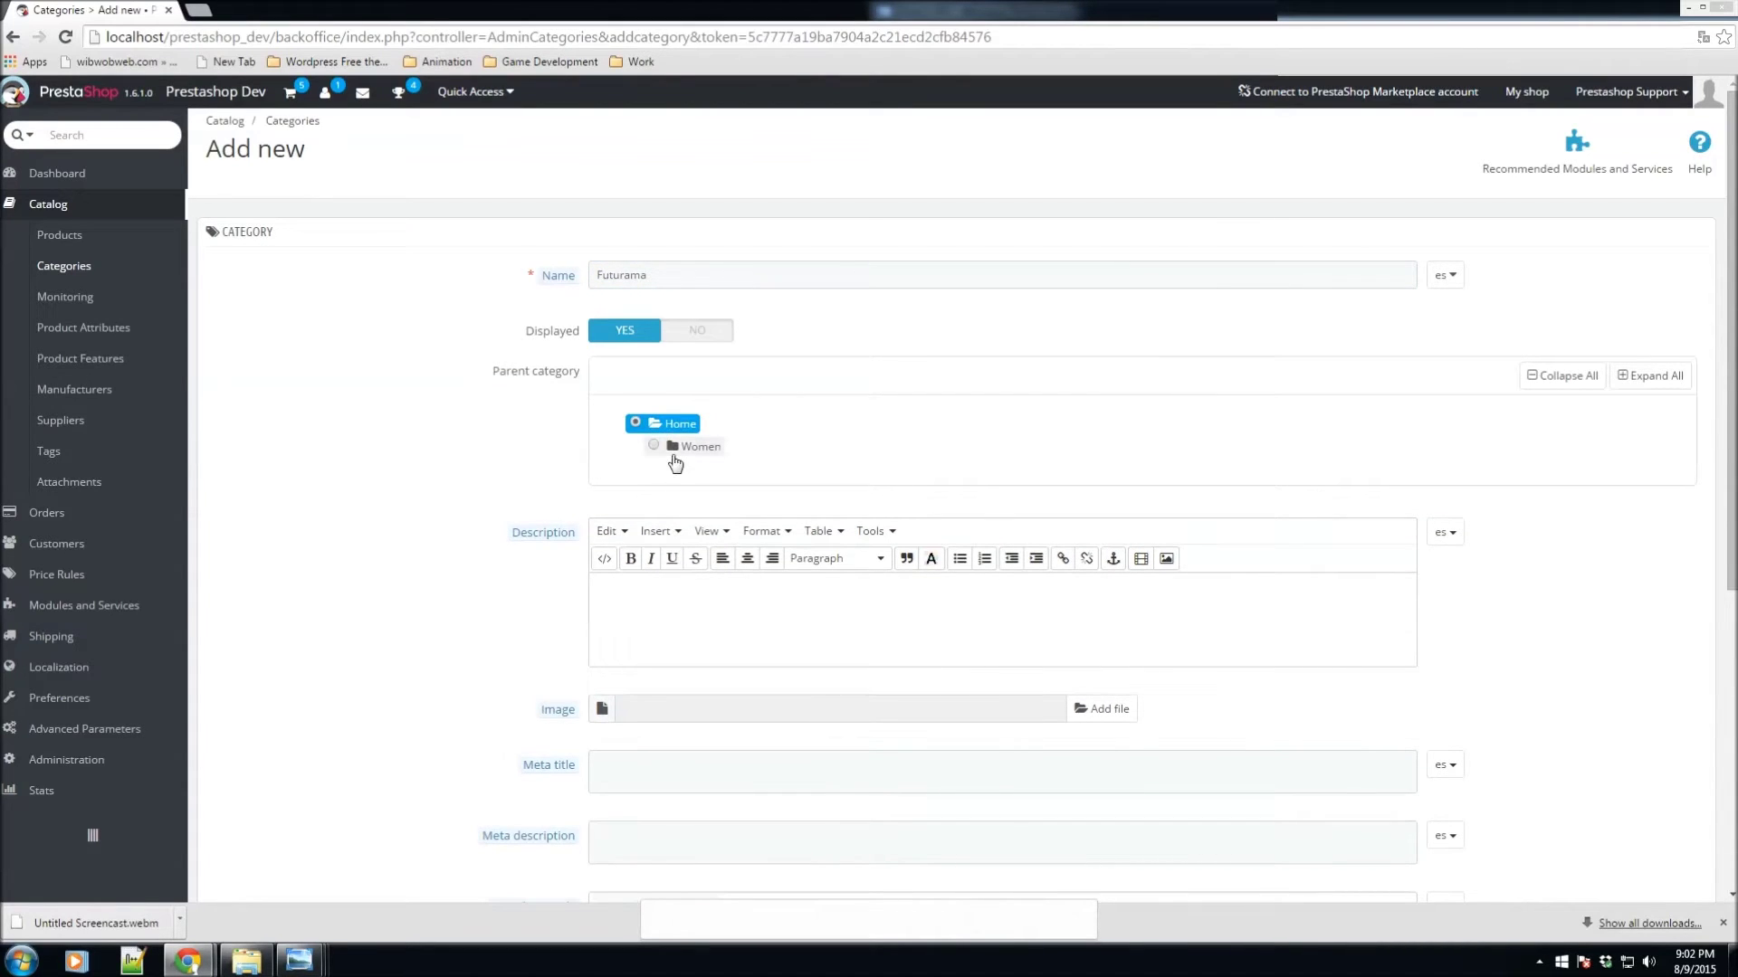
{"action": "left_click", "coordinate": [672, 448]}
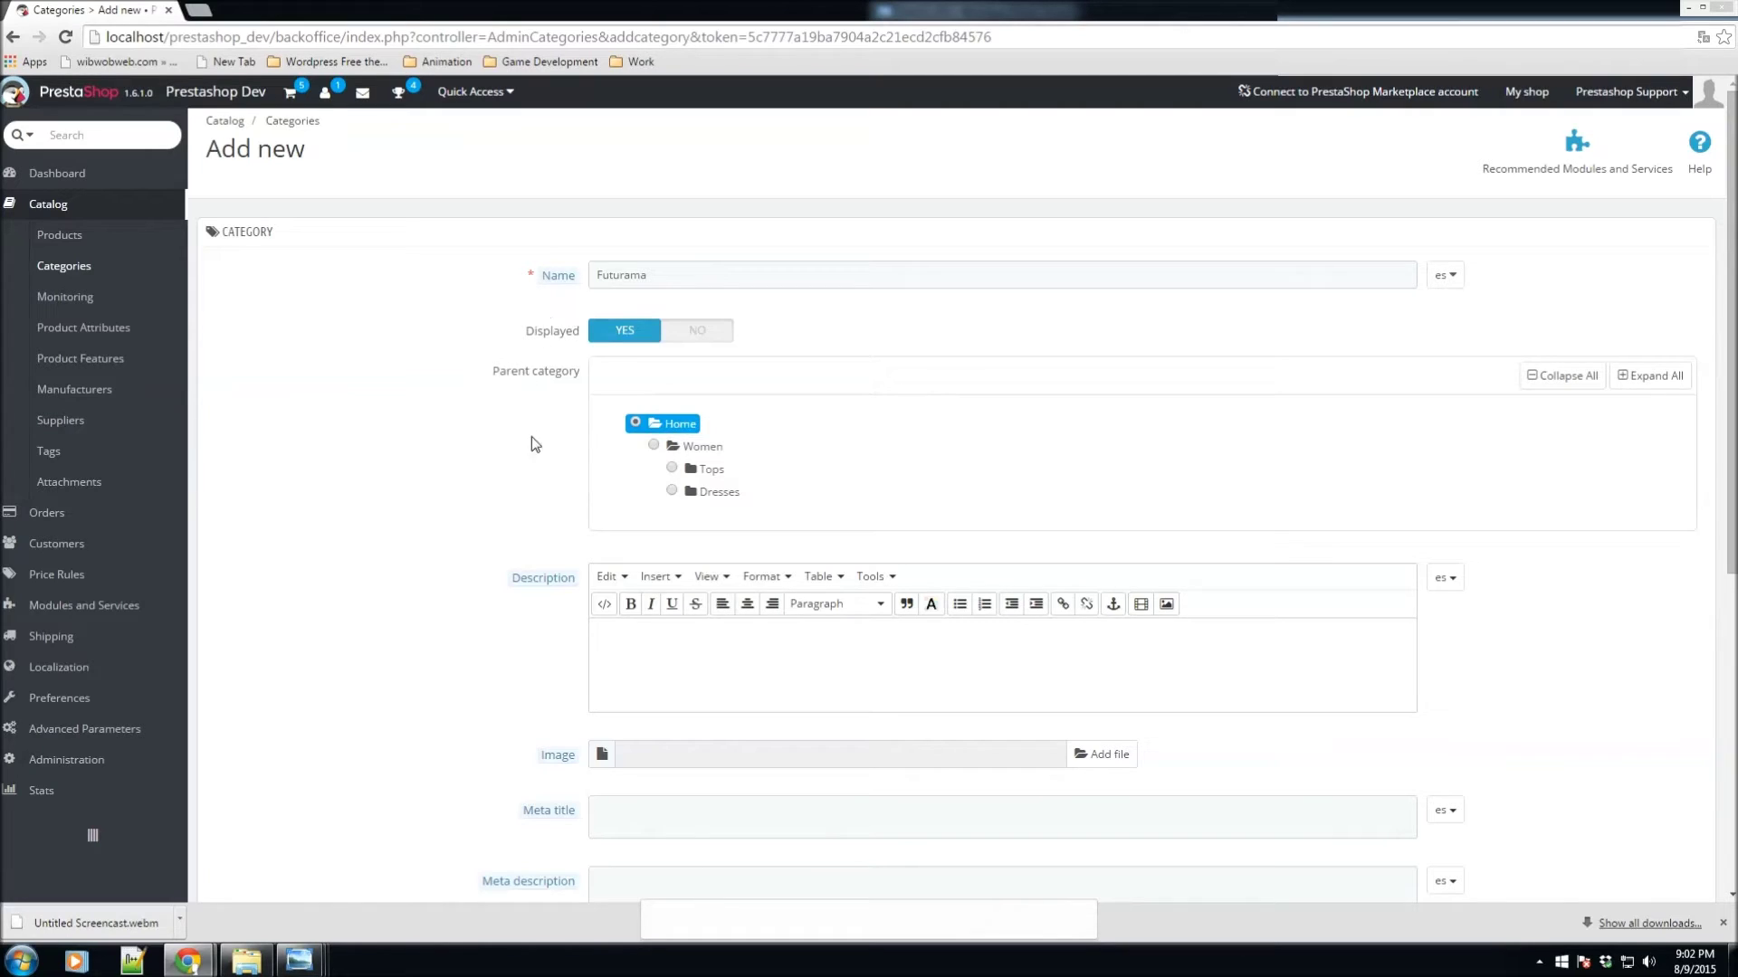
{"action": "left_click", "coordinate": [678, 443]}
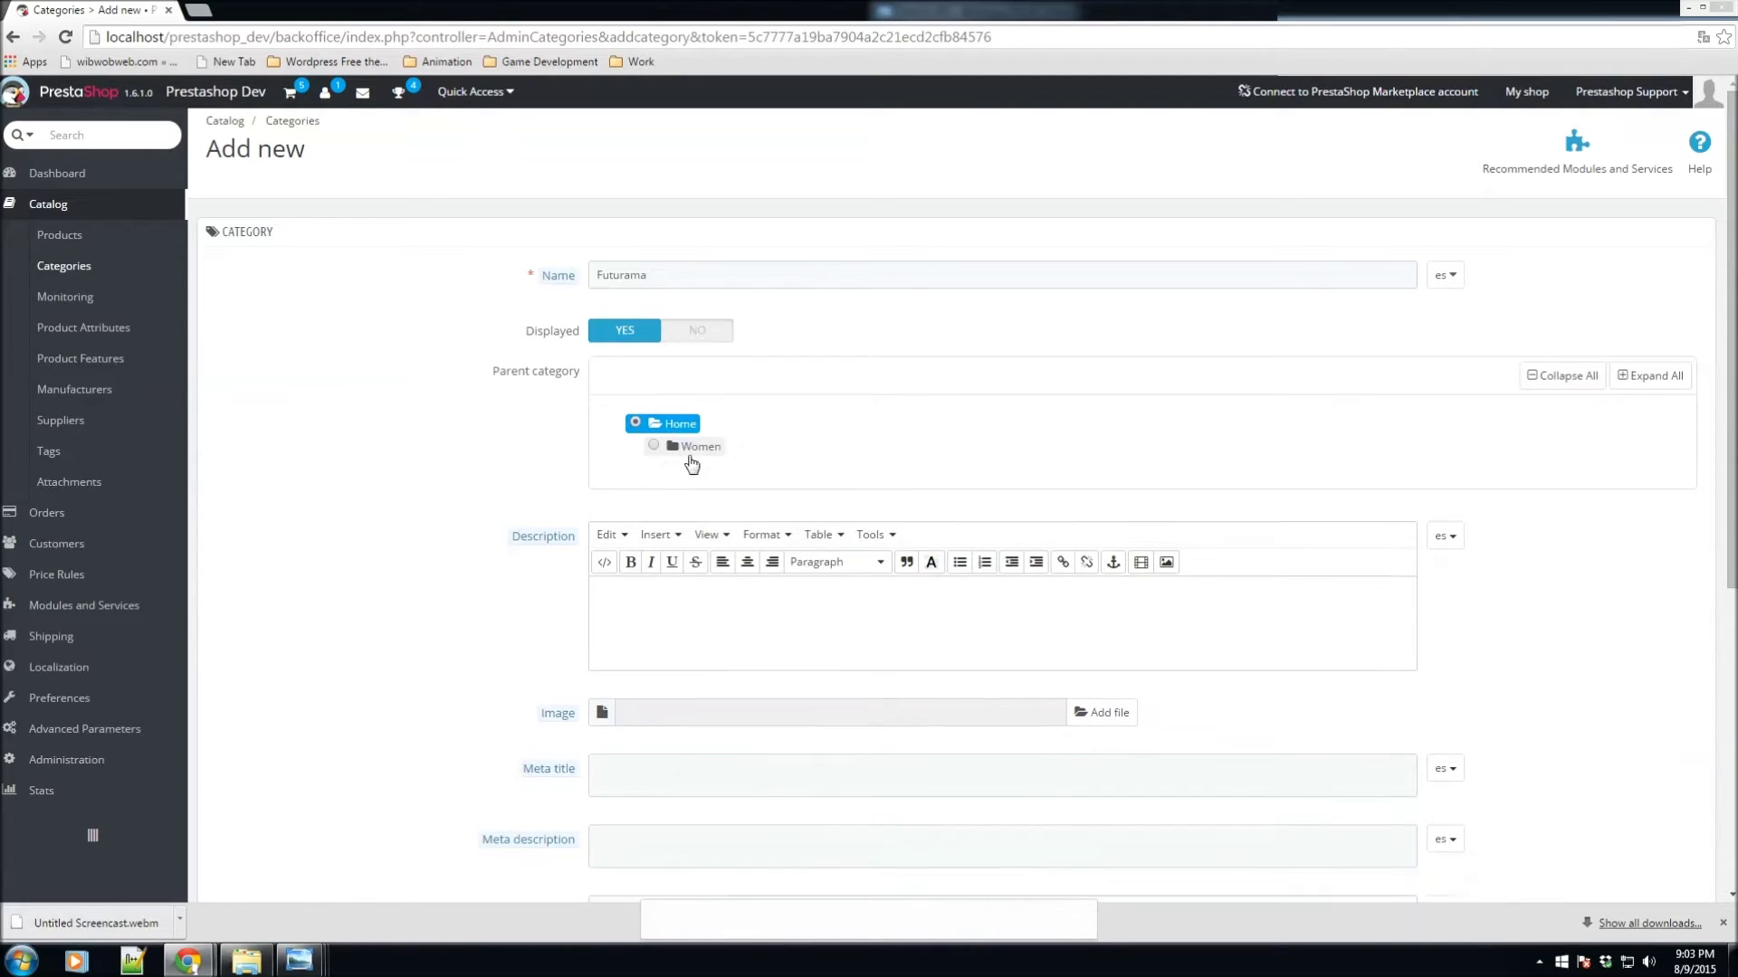
{"action": "left_click", "coordinate": [657, 446]}
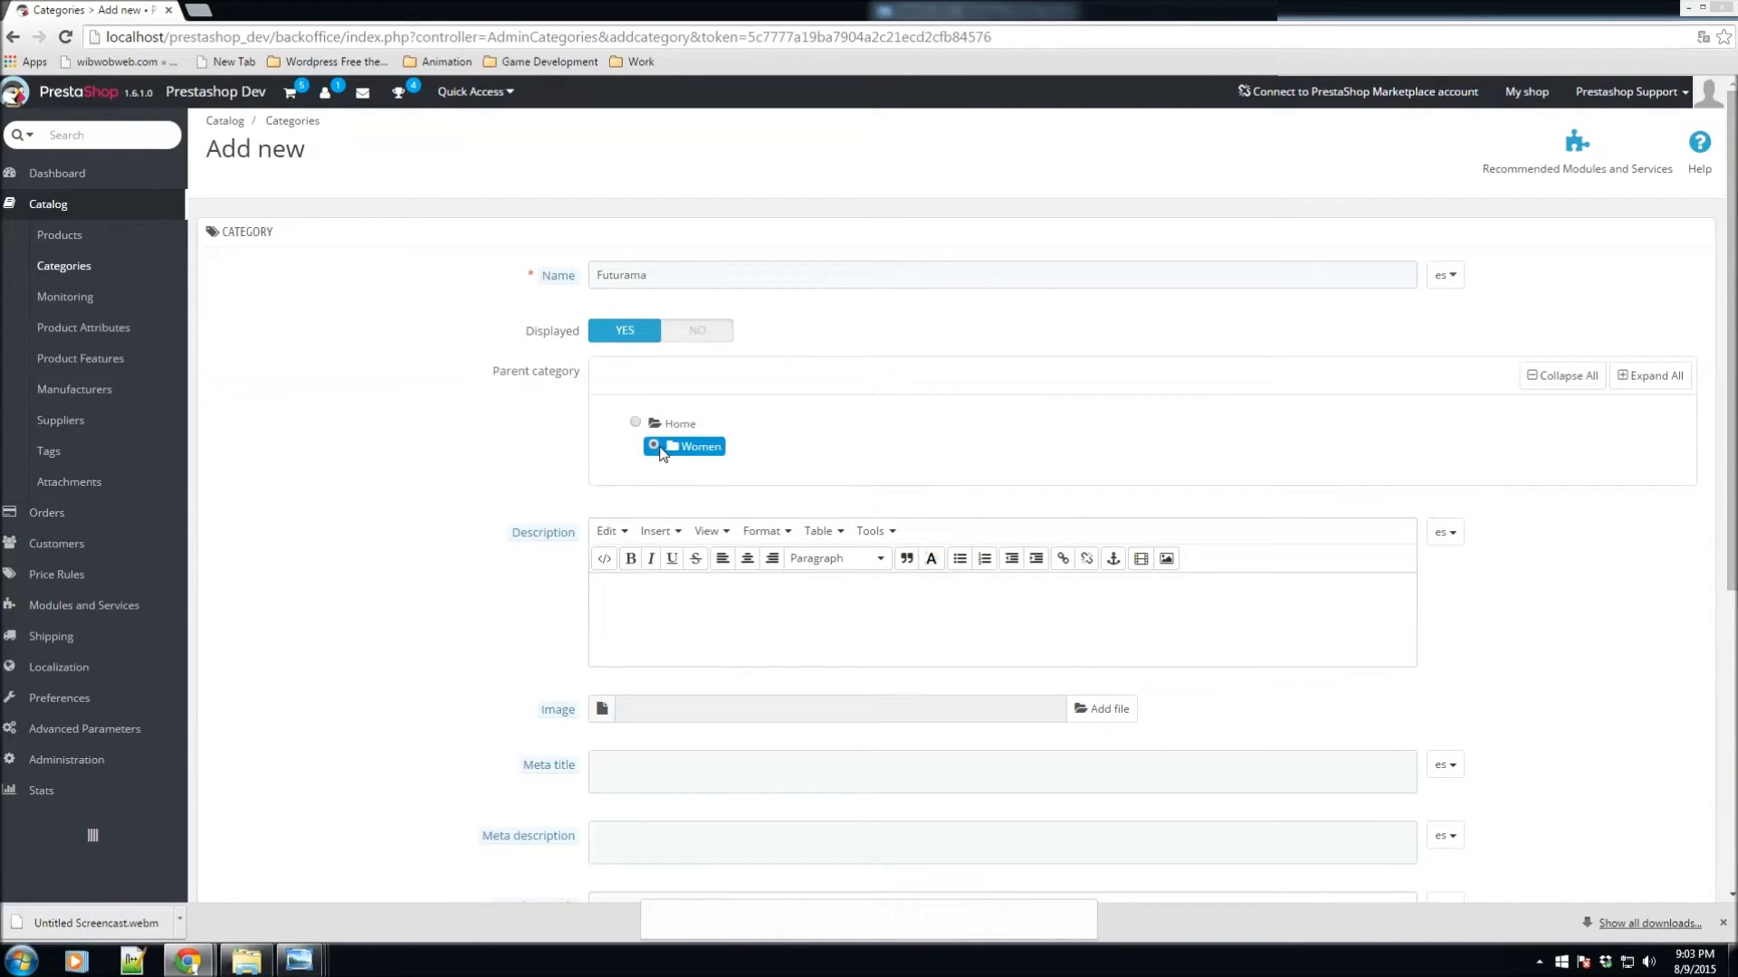
{"action": "left_click", "coordinate": [635, 423]}
{"action": "left_click", "coordinate": [655, 446]}
{"action": "left_click", "coordinate": [635, 423]}
Enter "This is some Futurama merchandise" as the category description
{"action": "left_click", "coordinate": [633, 590]}
{"action": "scroll", "coordinate": [680, 480], "scroll_direction": "down", "scroll_amount": 2}
{"action": "type", "text": "This is some Futurama merchandise"}
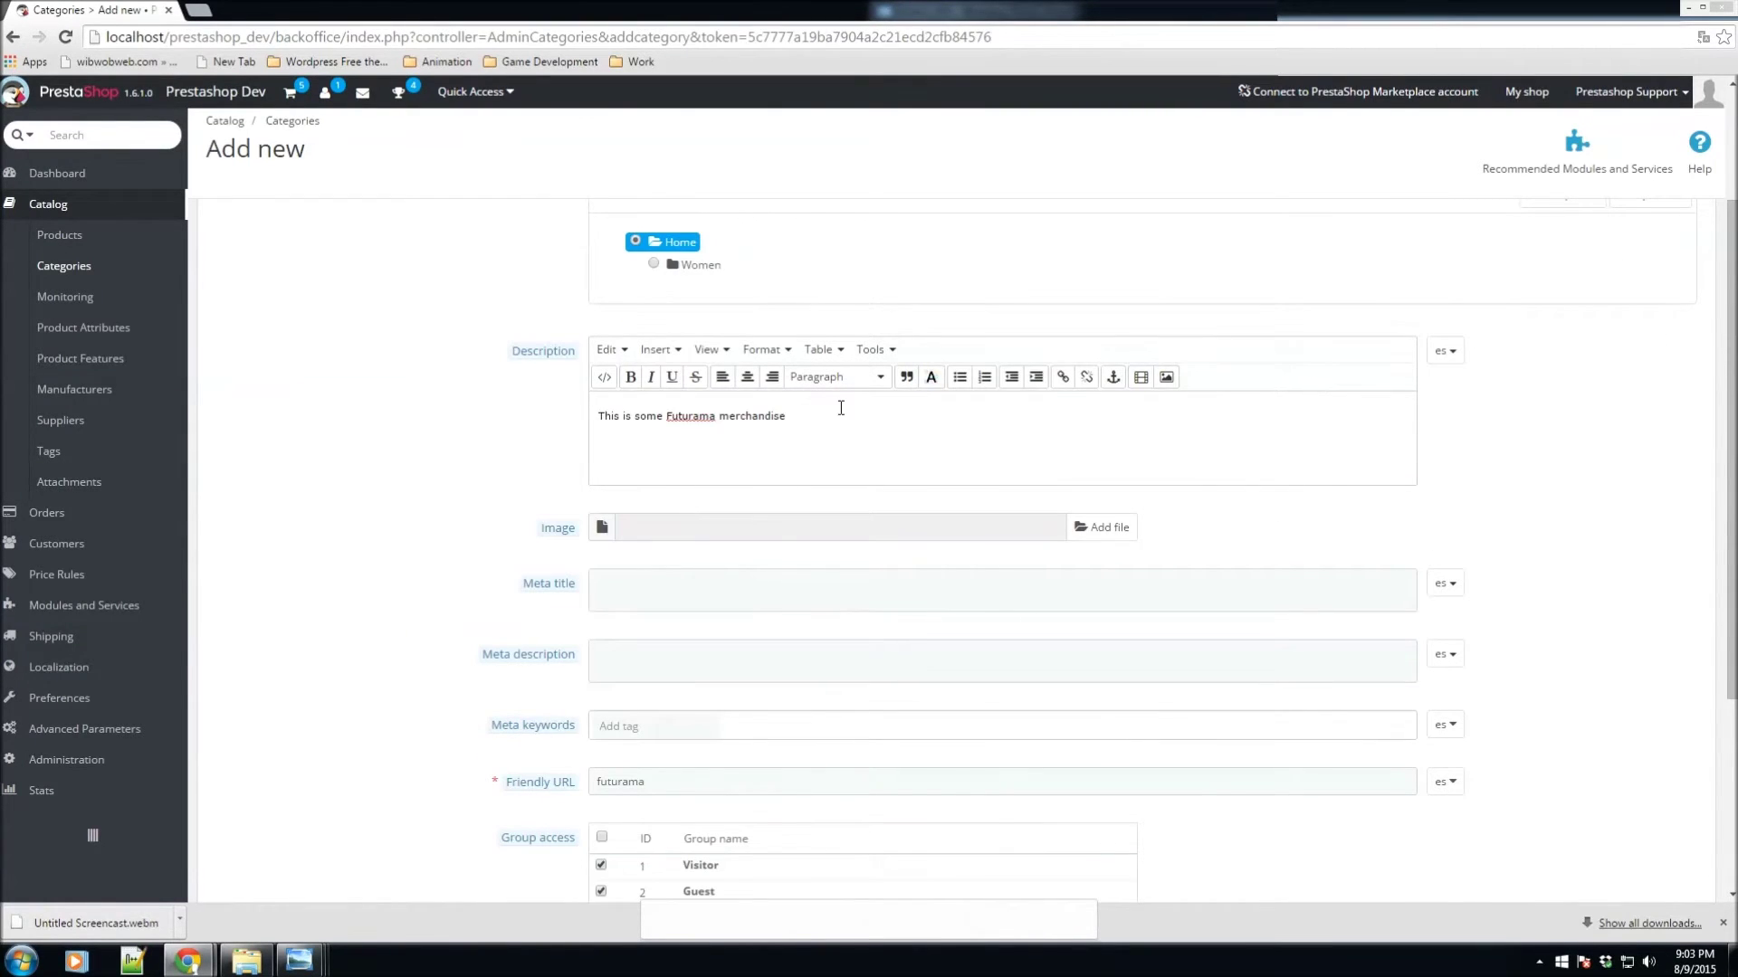
Examine the image, meta, friendly URL and group access fields of the new Futurama category
{"action": "left_click", "coordinate": [805, 590]}
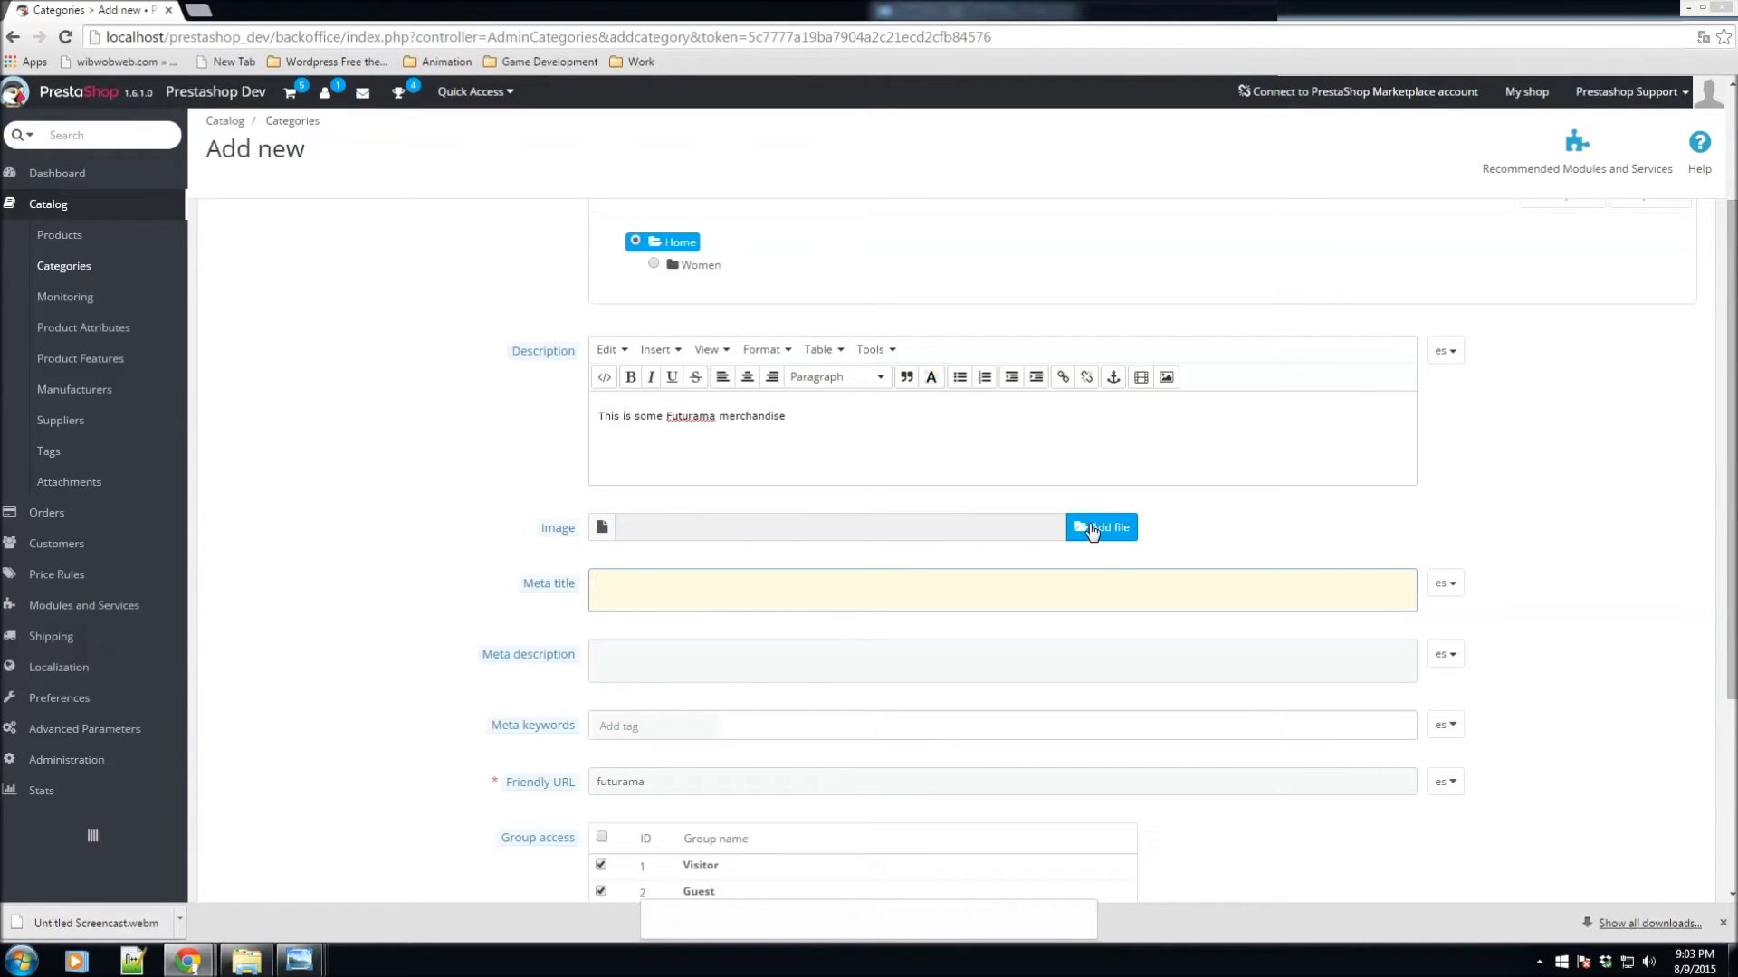
{"action": "scroll", "coordinate": [1092, 532], "scroll_direction": "down", "scroll_amount": 2}
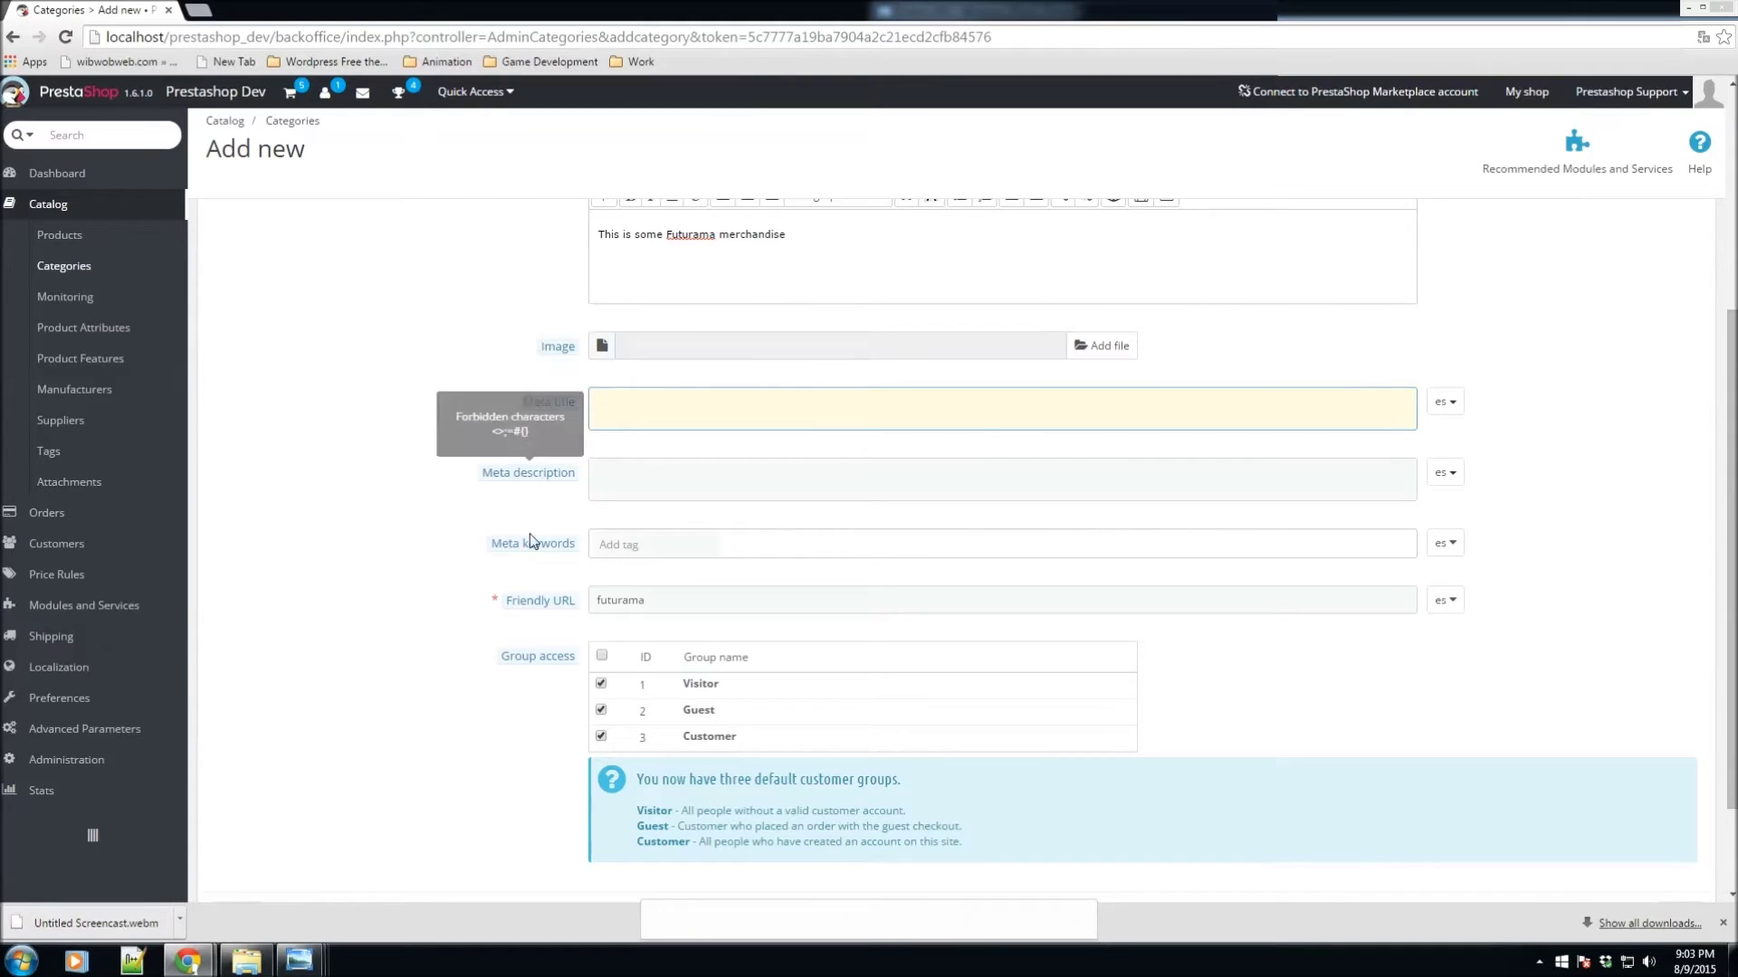
{"action": "mouse_move", "coordinate": [532, 555]}
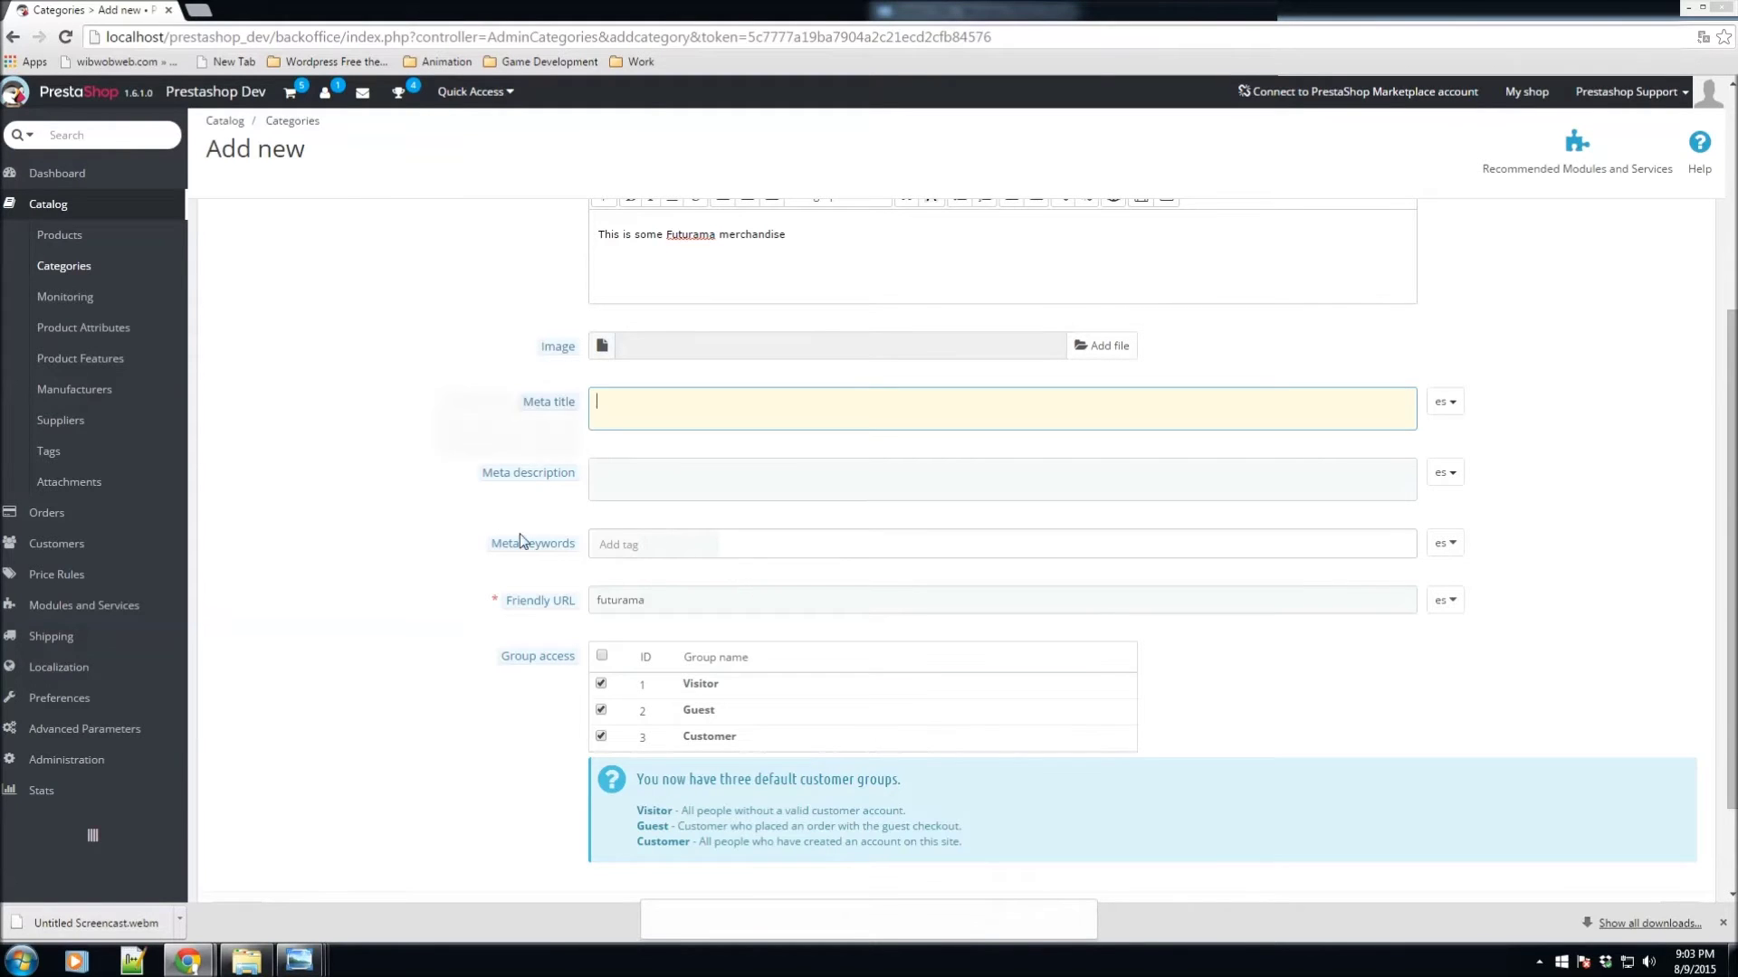
{"action": "mouse_move", "coordinate": [545, 467]}
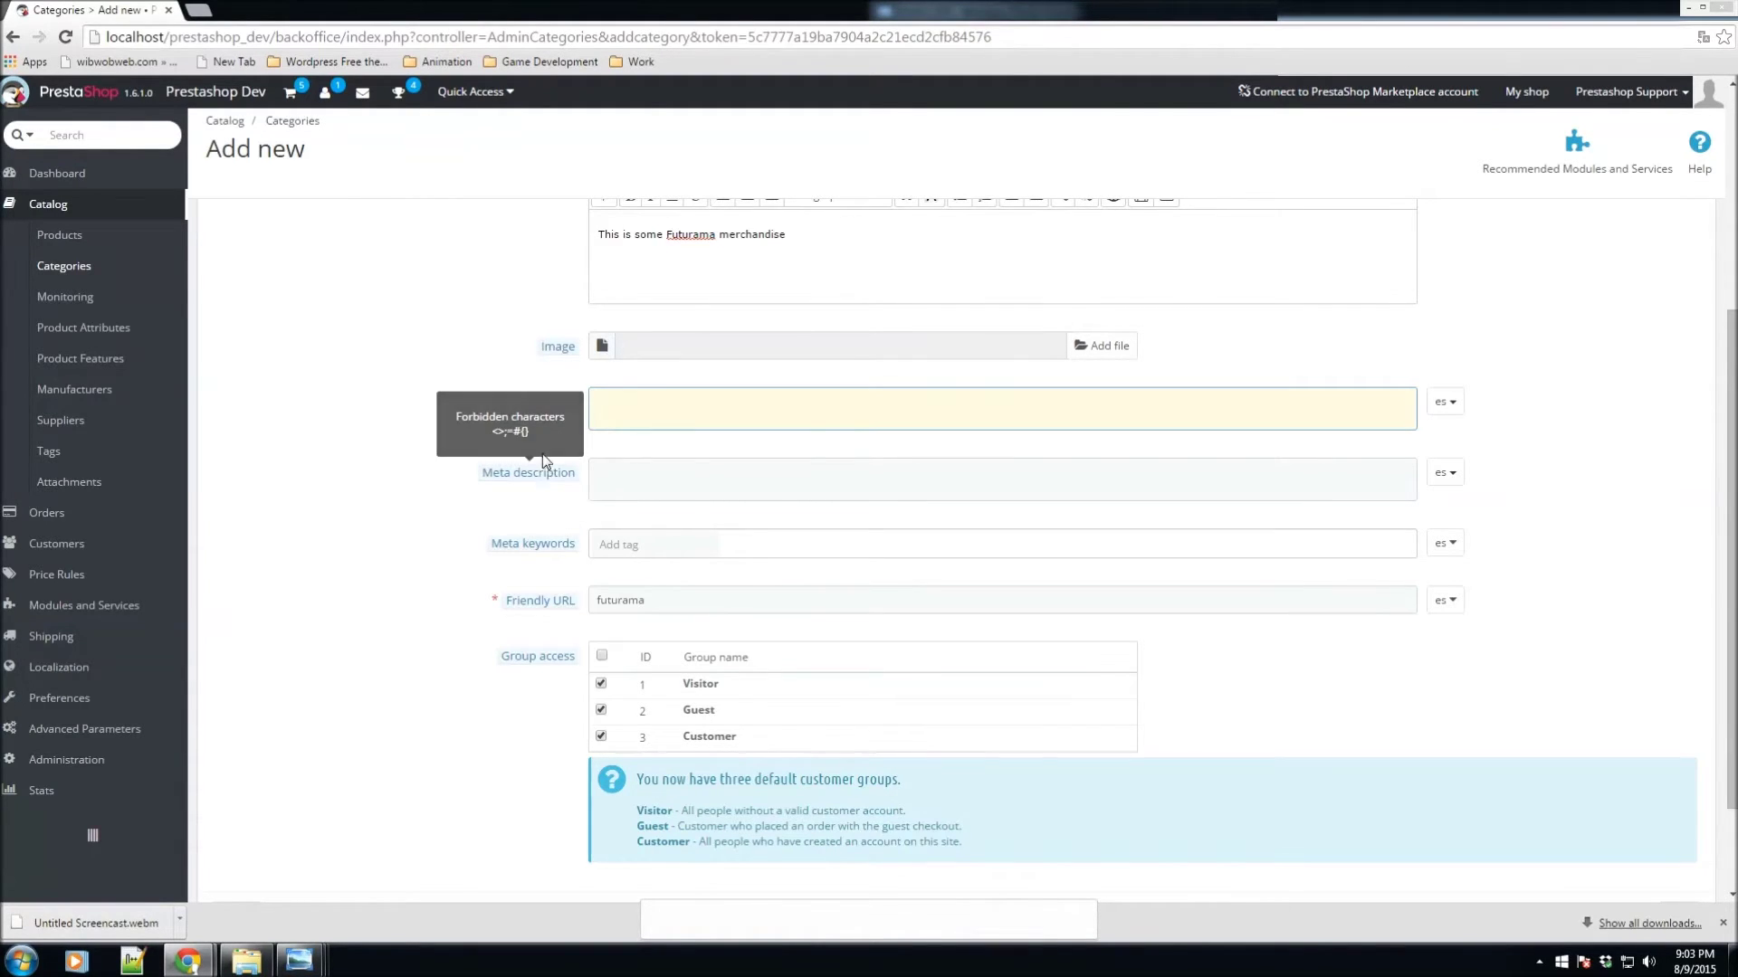
{"action": "mouse_move", "coordinate": [559, 599]}
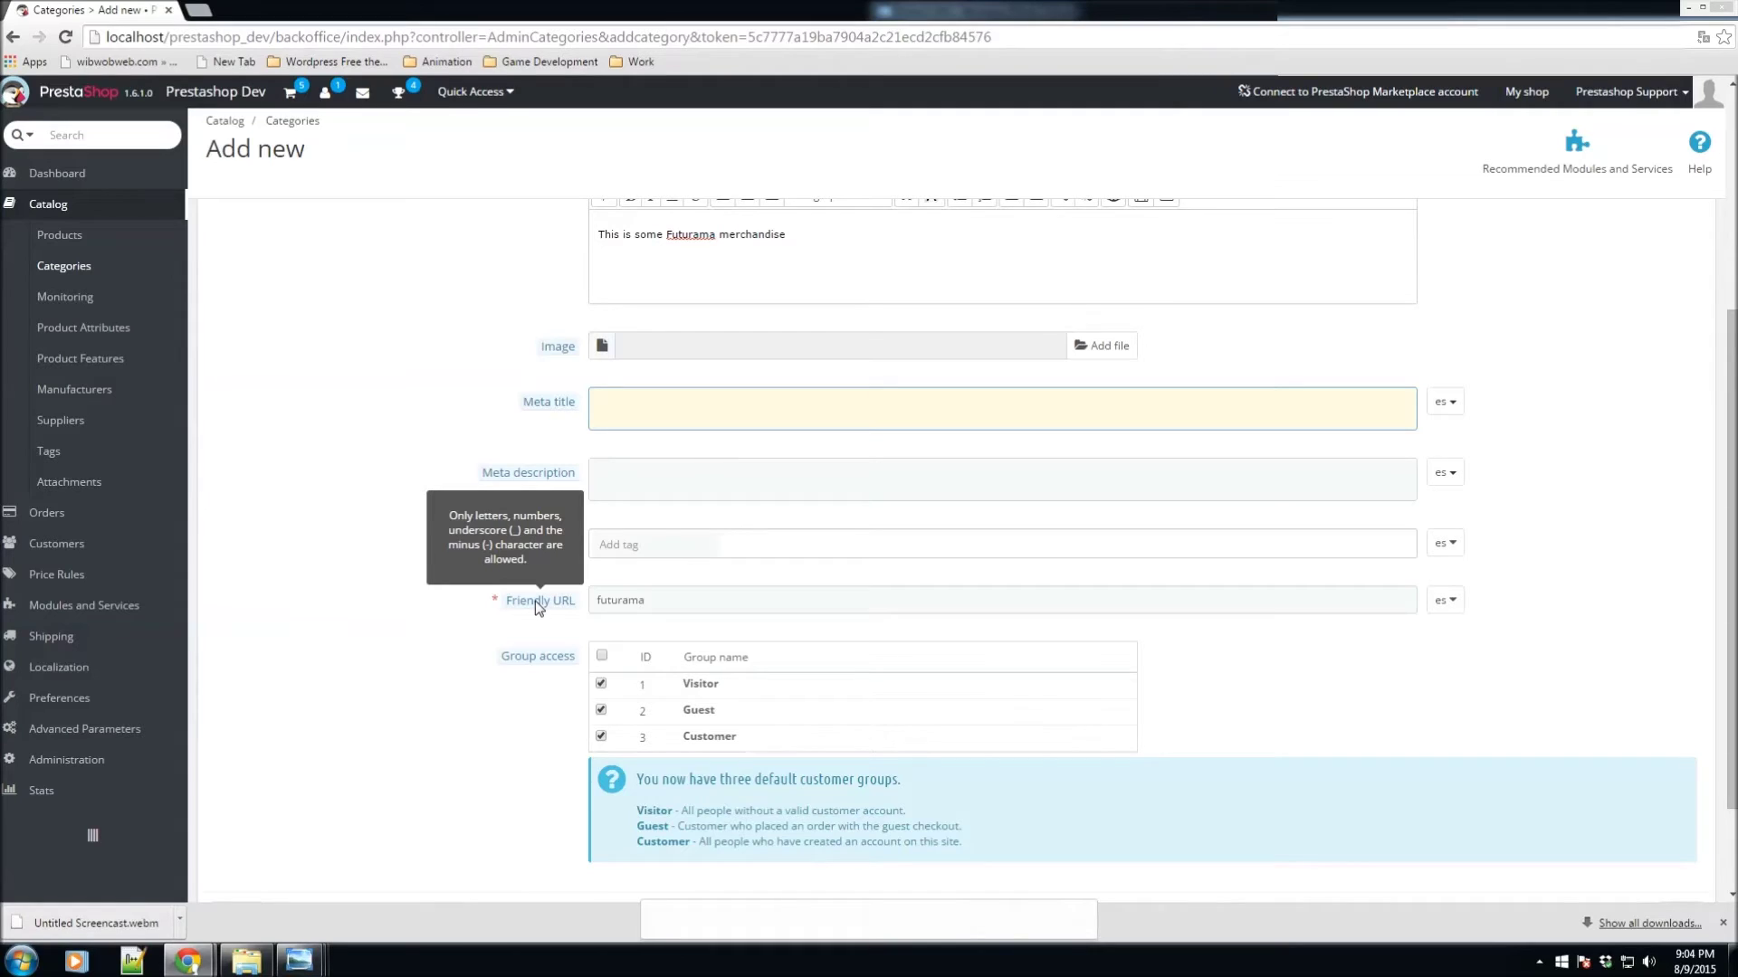
{"action": "double_click", "coordinate": [668, 596]}
{"action": "left_click", "coordinate": [675, 604]}
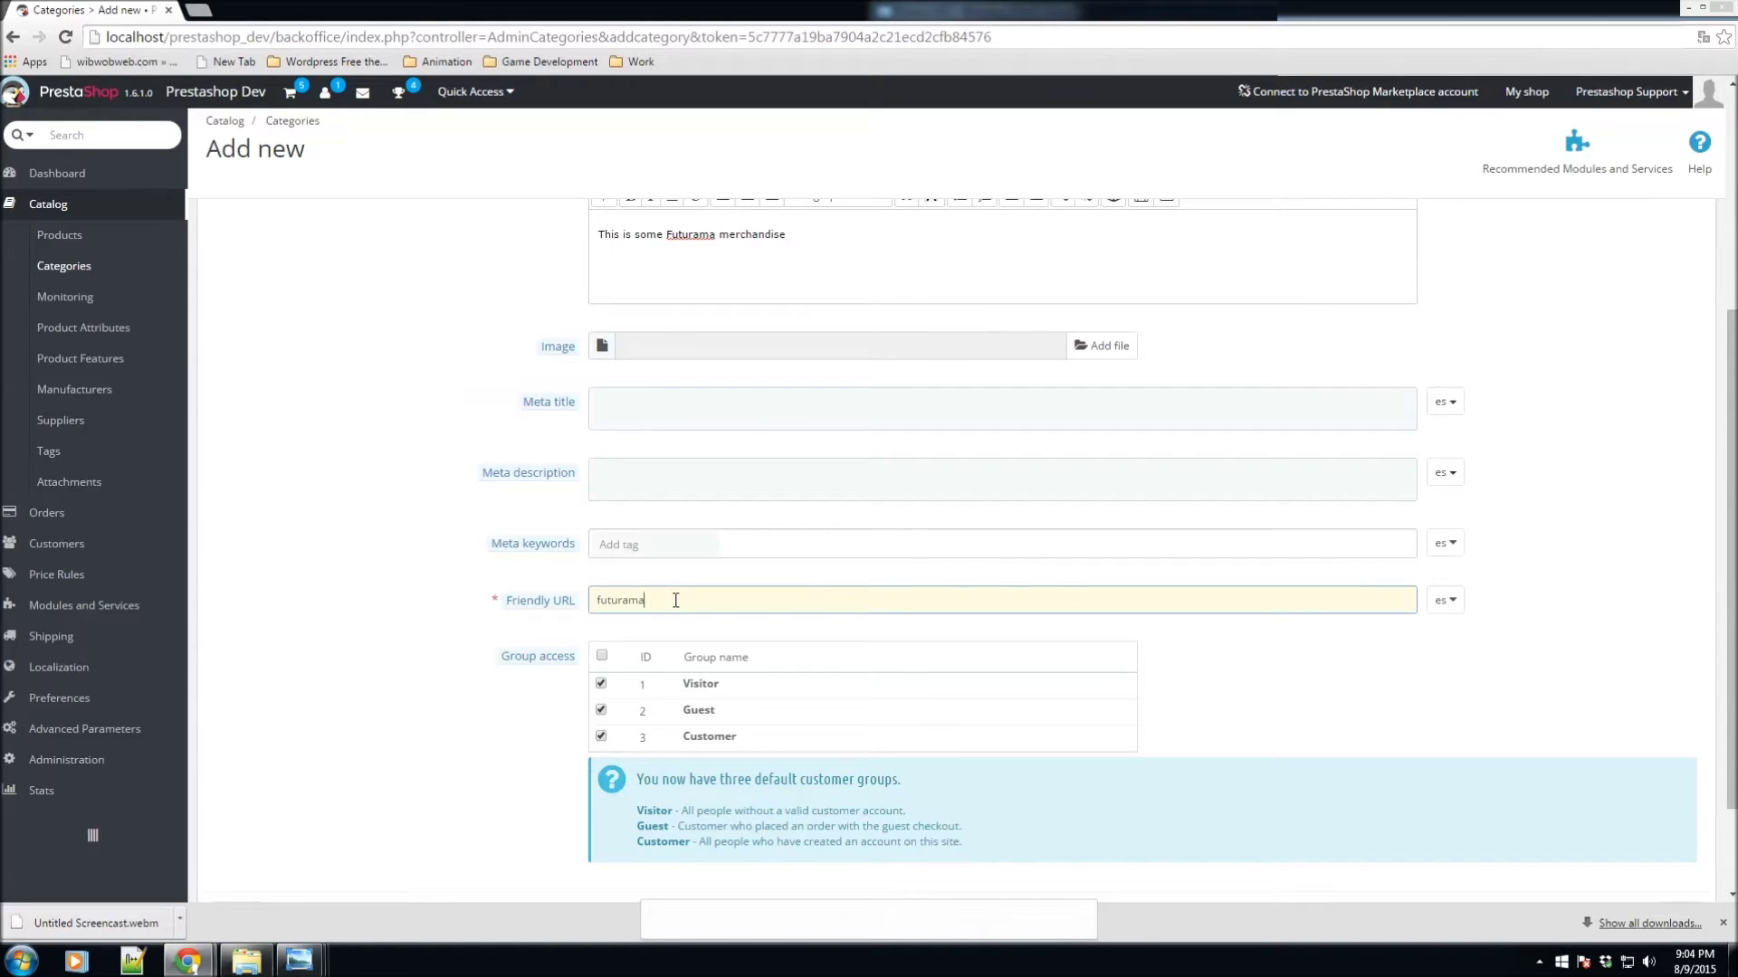
{"action": "scroll", "coordinate": [675, 600], "scroll_direction": "down", "scroll_amount": 2}
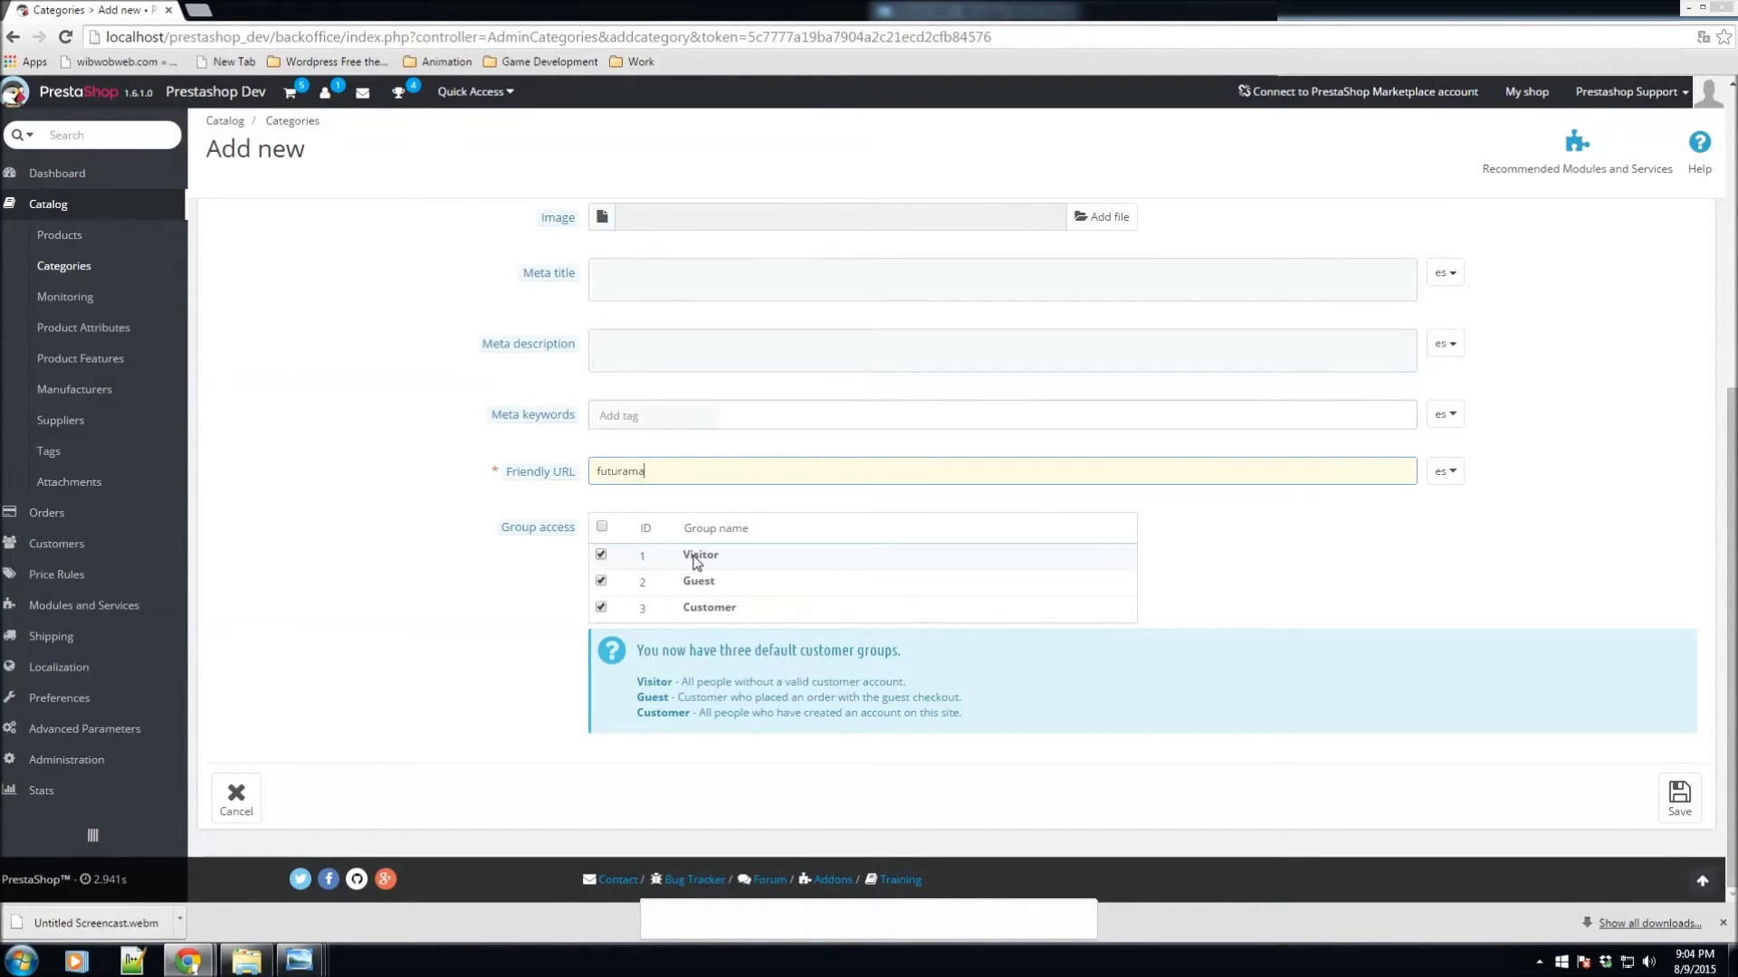
Check the completed form once more and save the new Futurama category
{"action": "scroll", "coordinate": [962, 457], "scroll_direction": "up", "scroll_amount": 3}
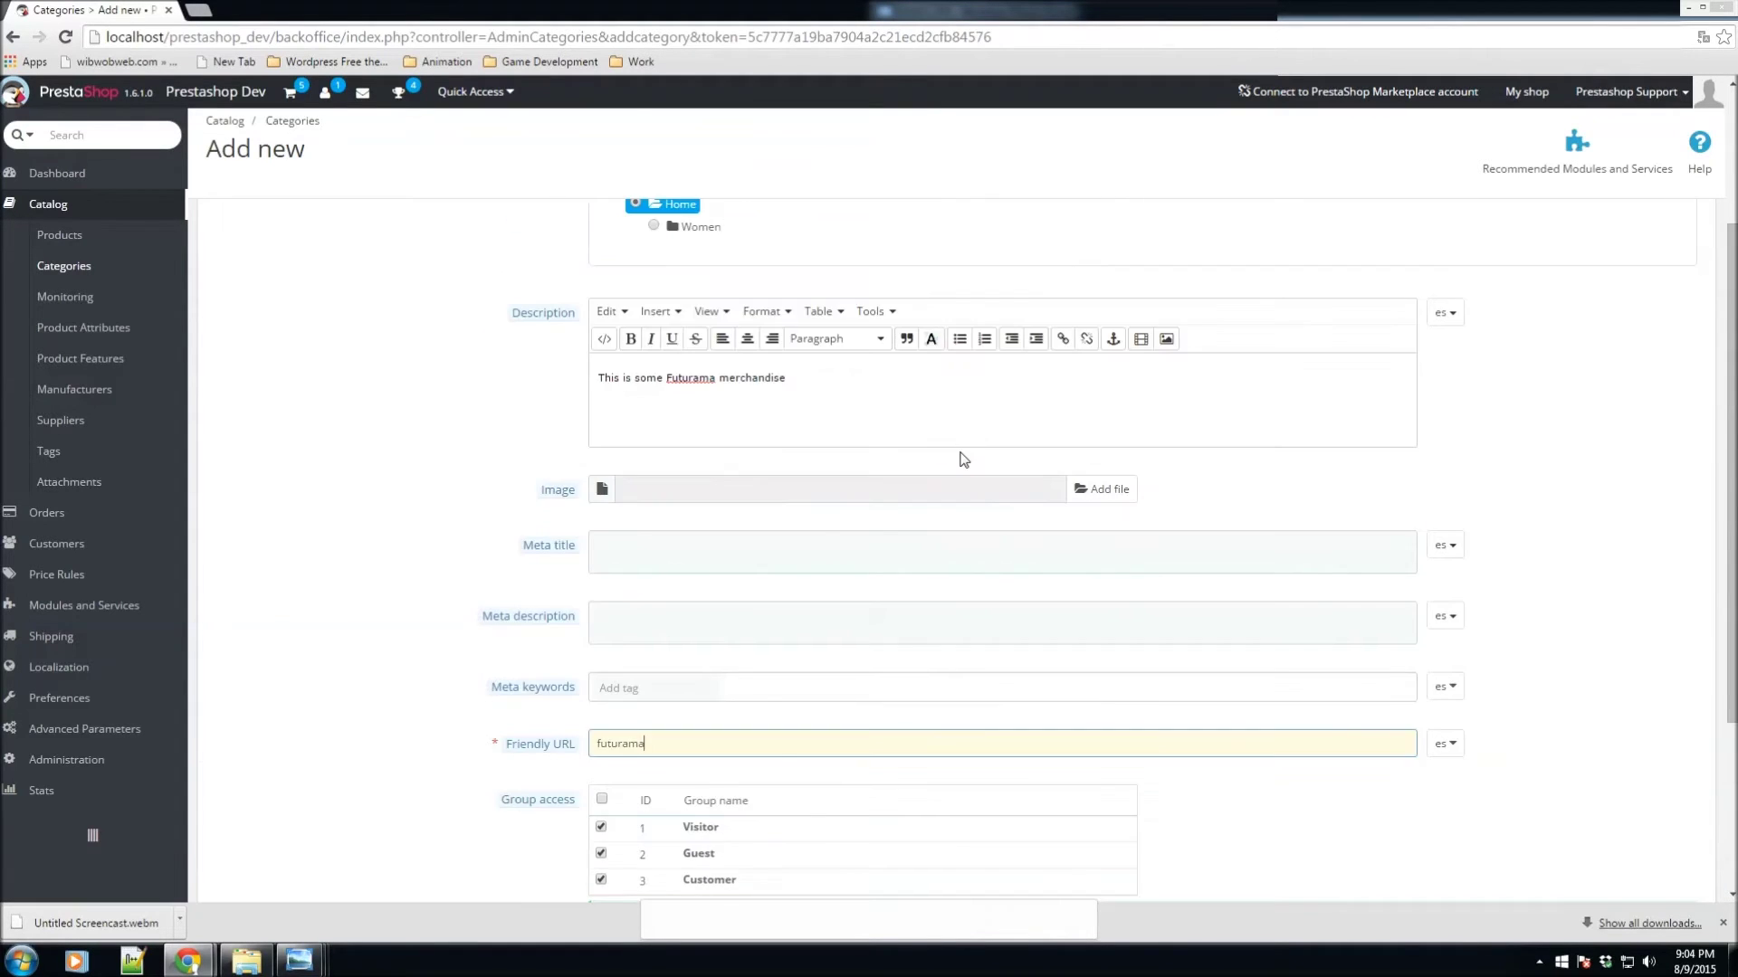
{"action": "scroll", "coordinate": [1467, 770], "scroll_direction": "down", "scroll_amount": 3}
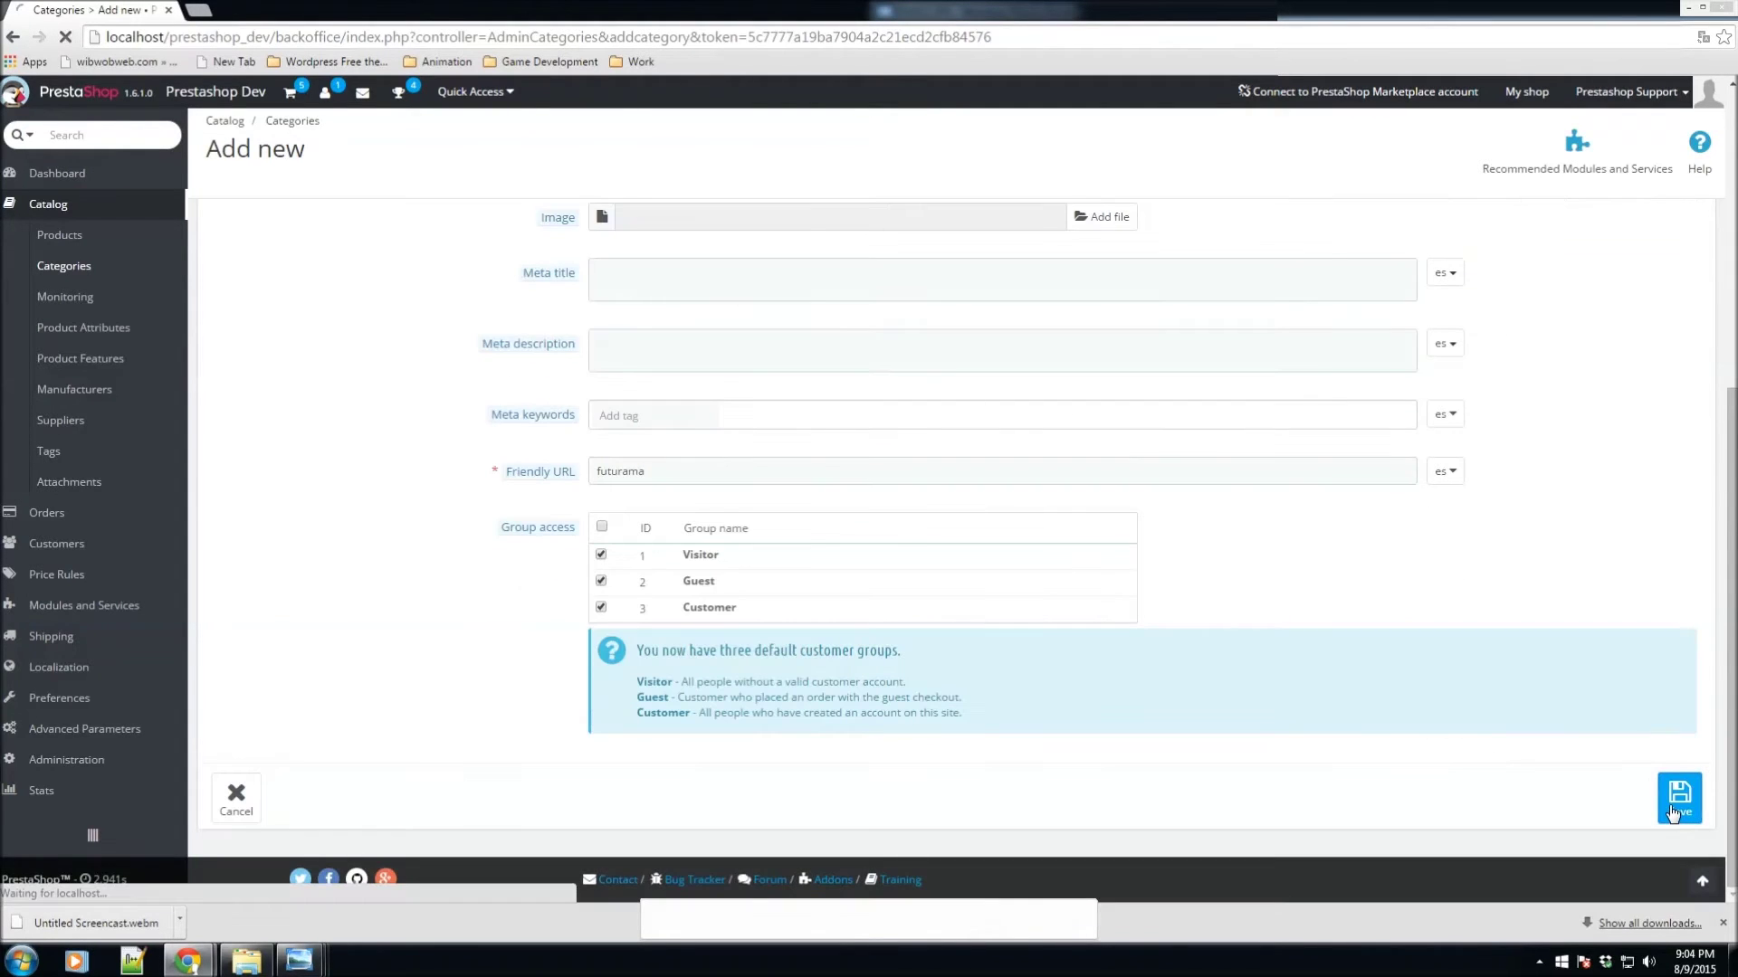
{"action": "left_click", "coordinate": [1676, 801]}
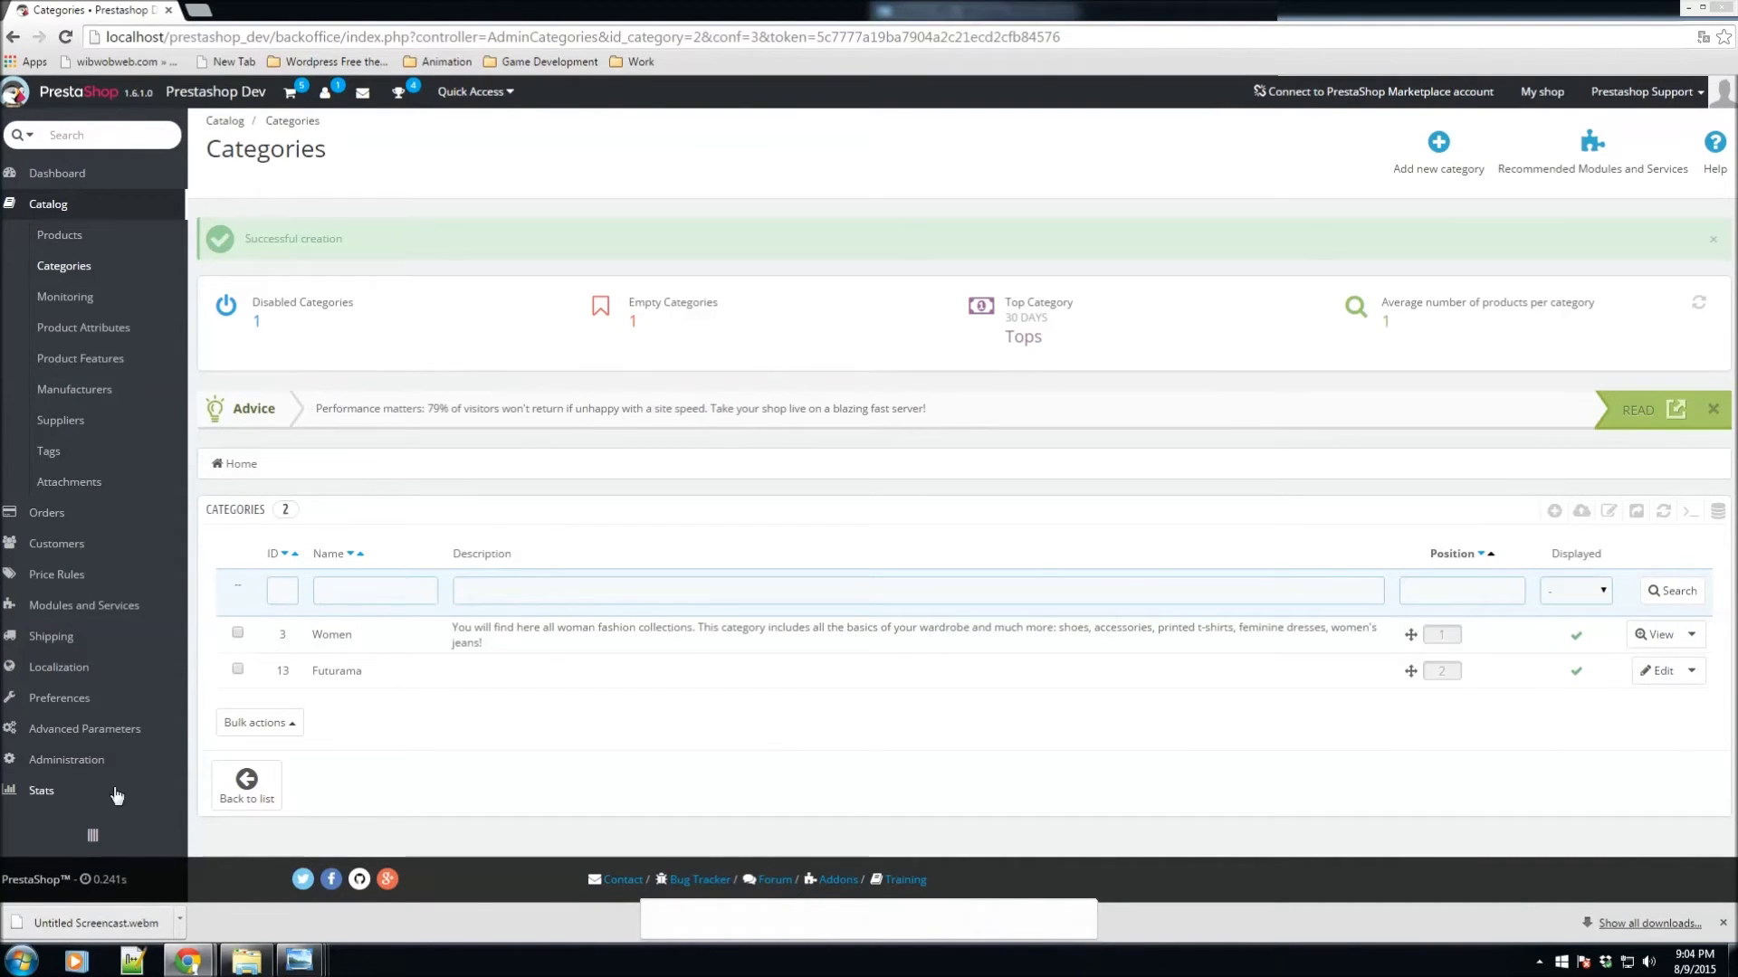
Open the Futurama category and start a new subcategory in it named Fry
{"action": "left_click", "coordinate": [369, 677]}
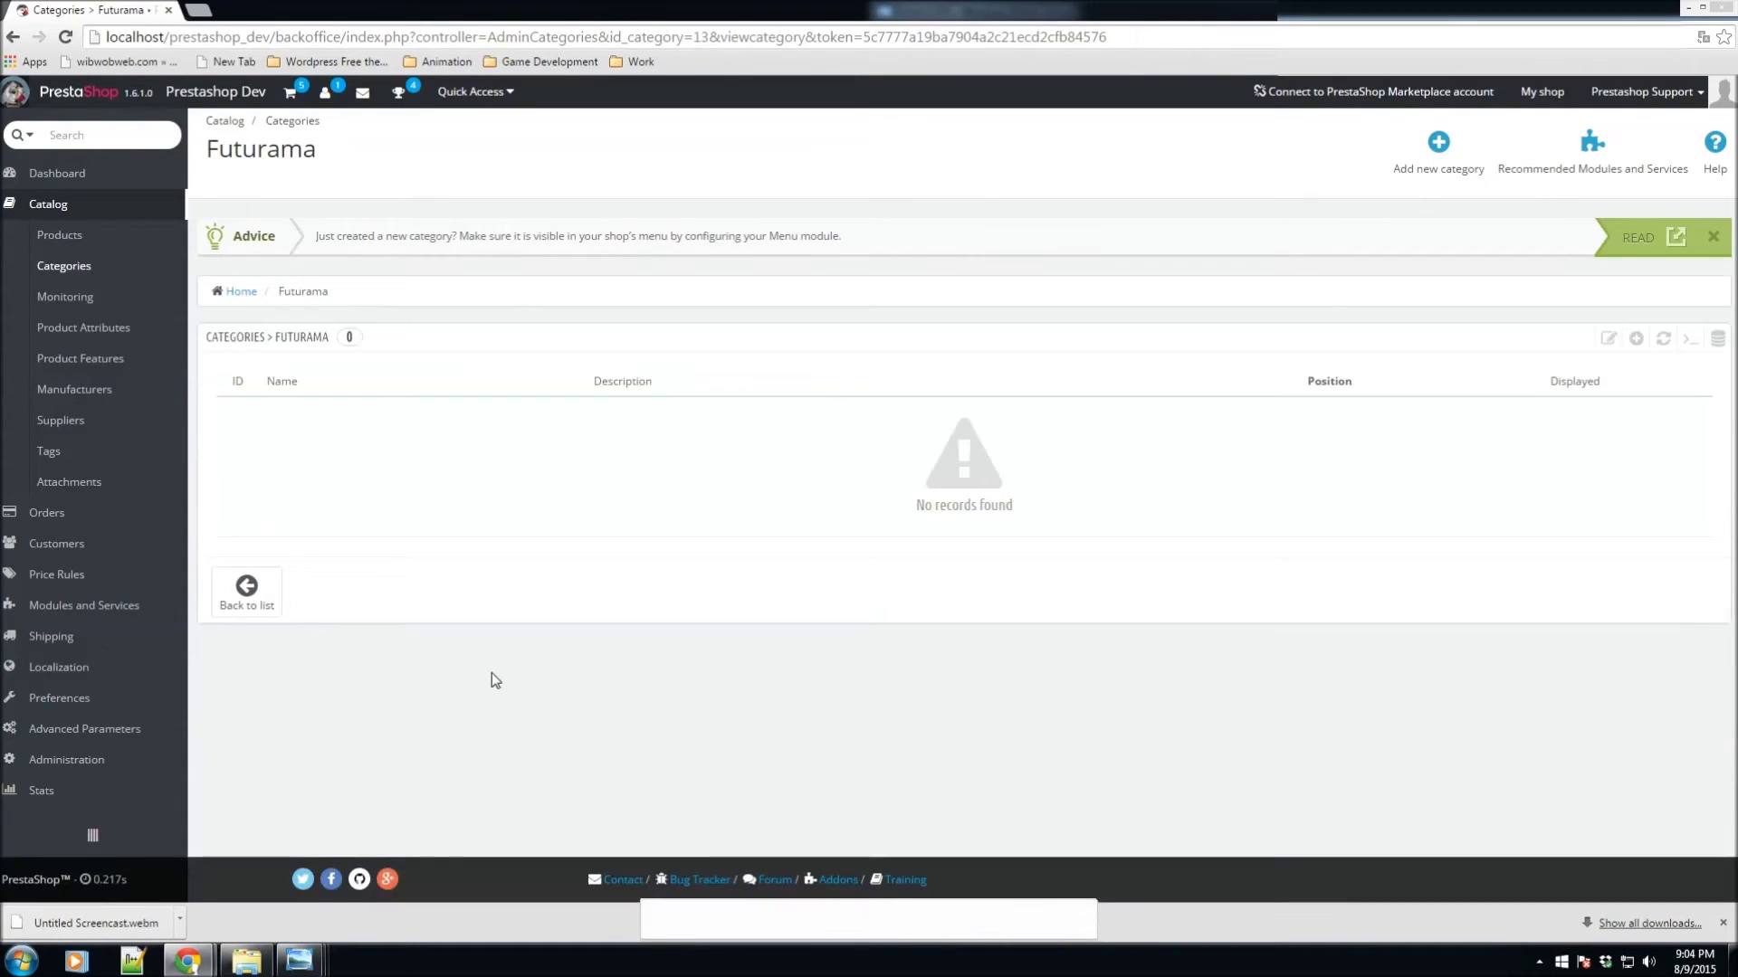
{"action": "left_click", "coordinate": [1636, 347]}
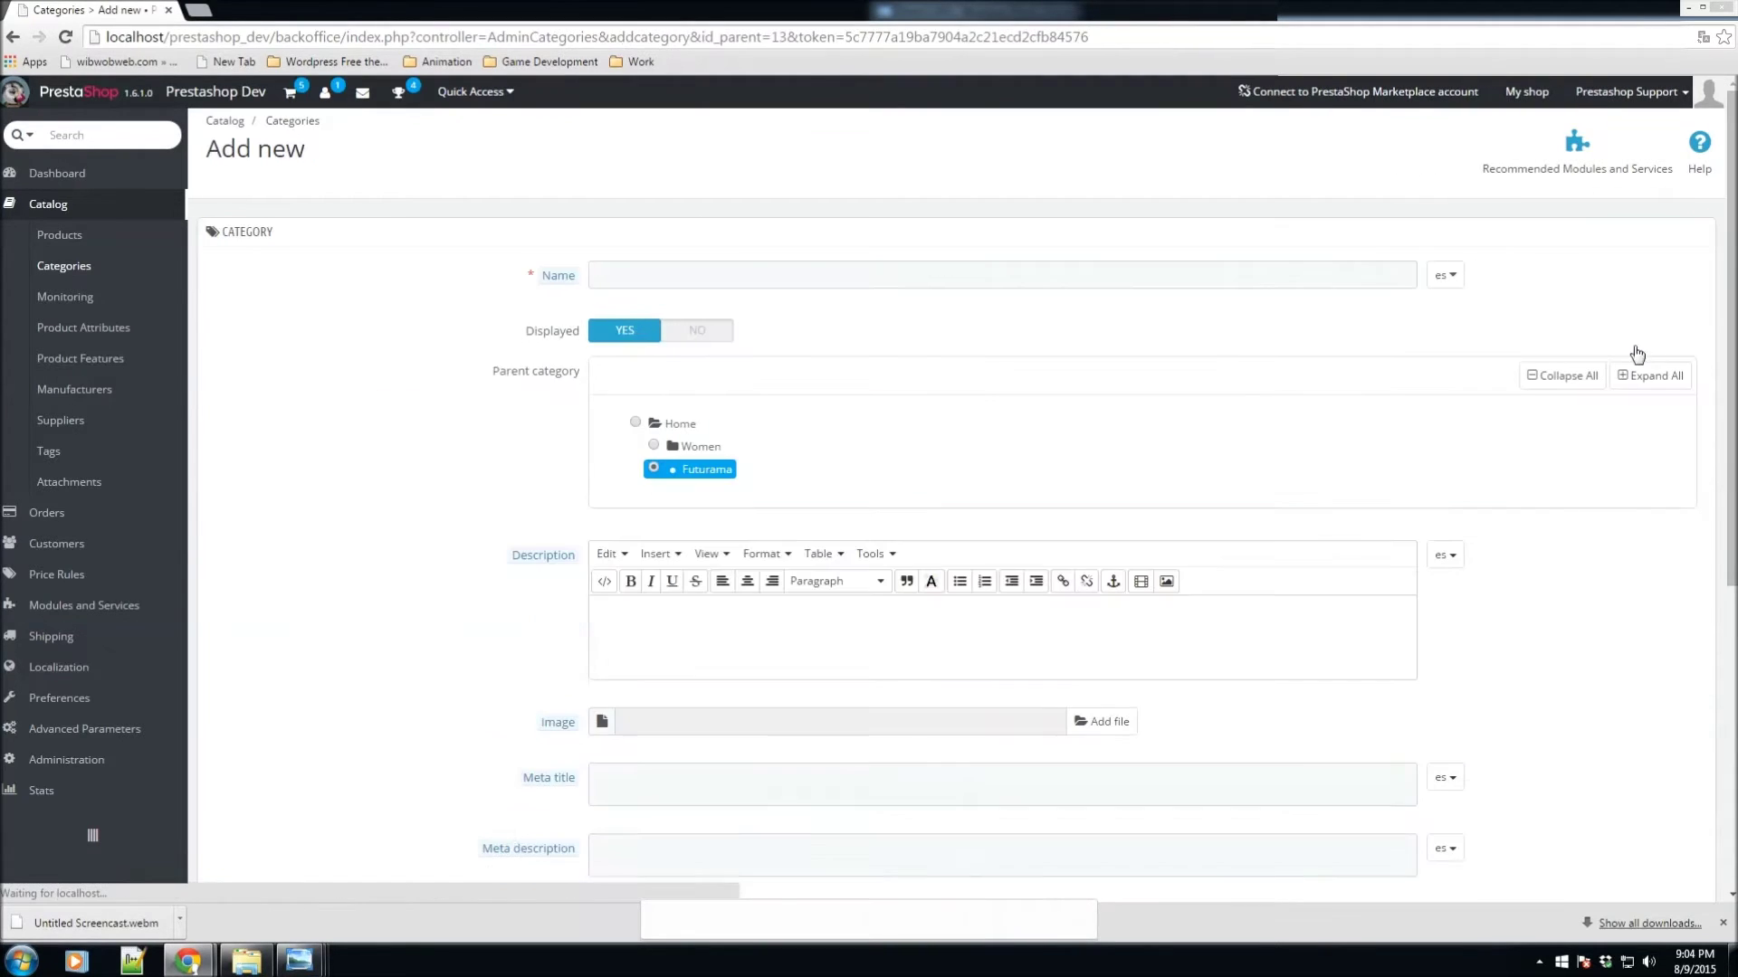
{"action": "left_click", "coordinate": [640, 273]}
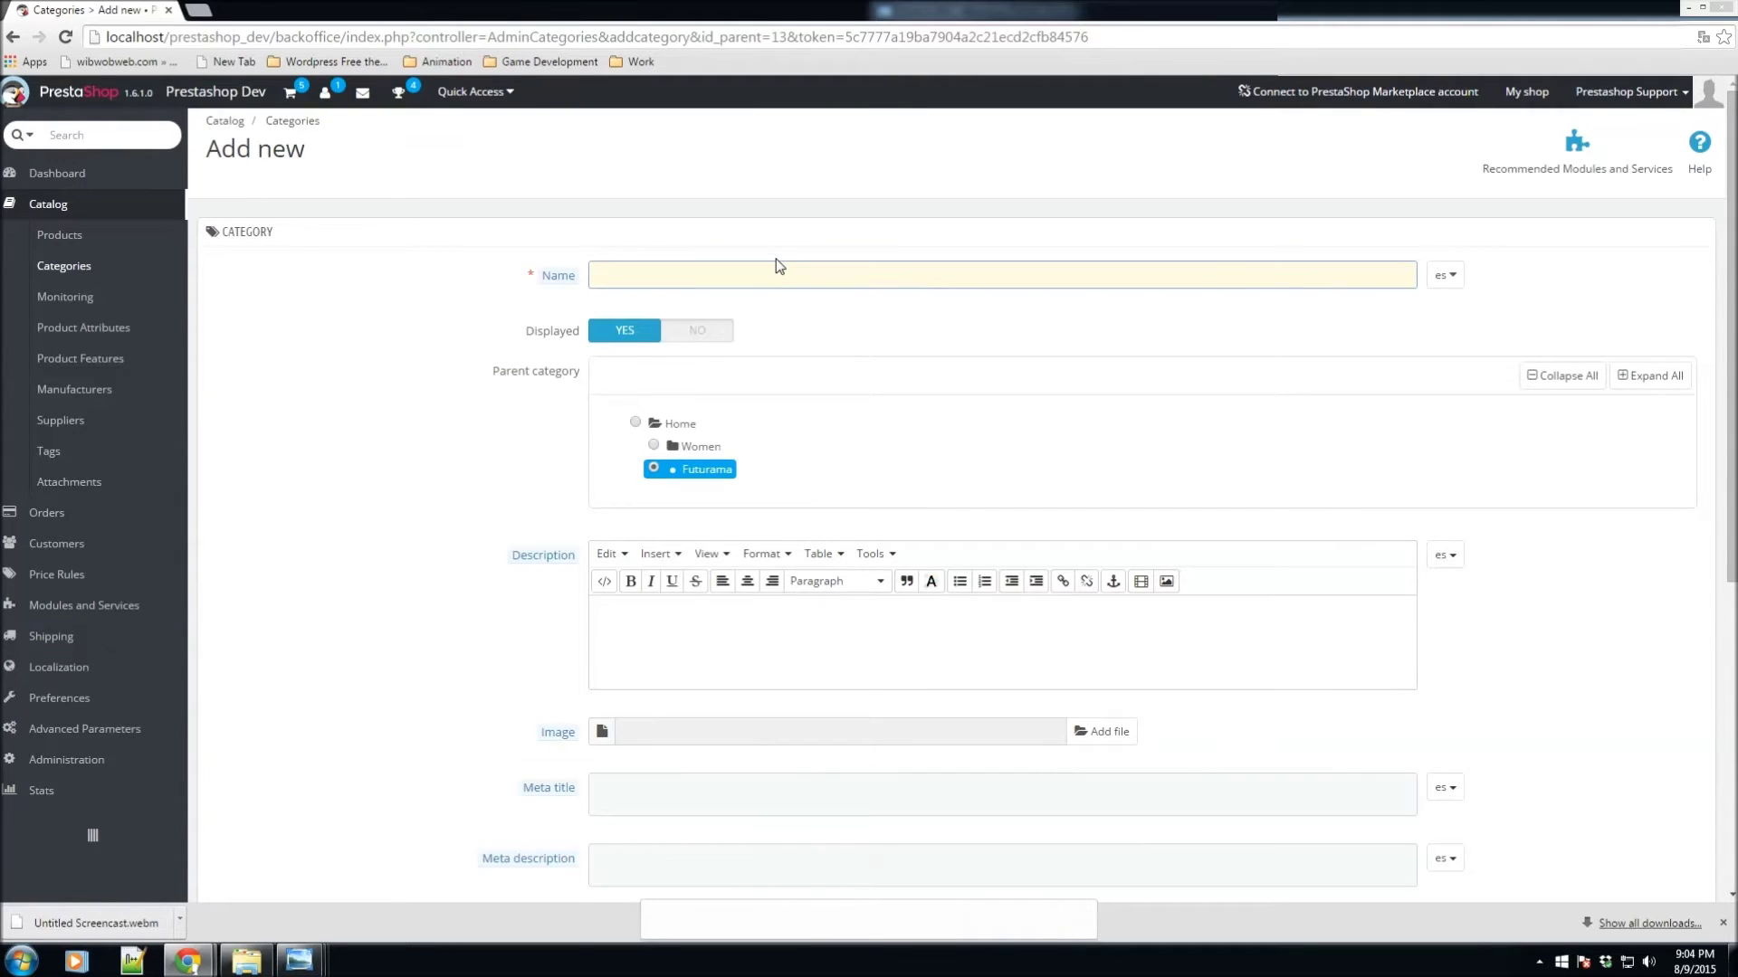
{"action": "type", "text": "Fry"}
Check that Futurama is the parent category and enter "Fry merchandise" as the description
{"action": "scroll", "coordinate": [563, 387], "scroll_direction": "down", "scroll_amount": 1}
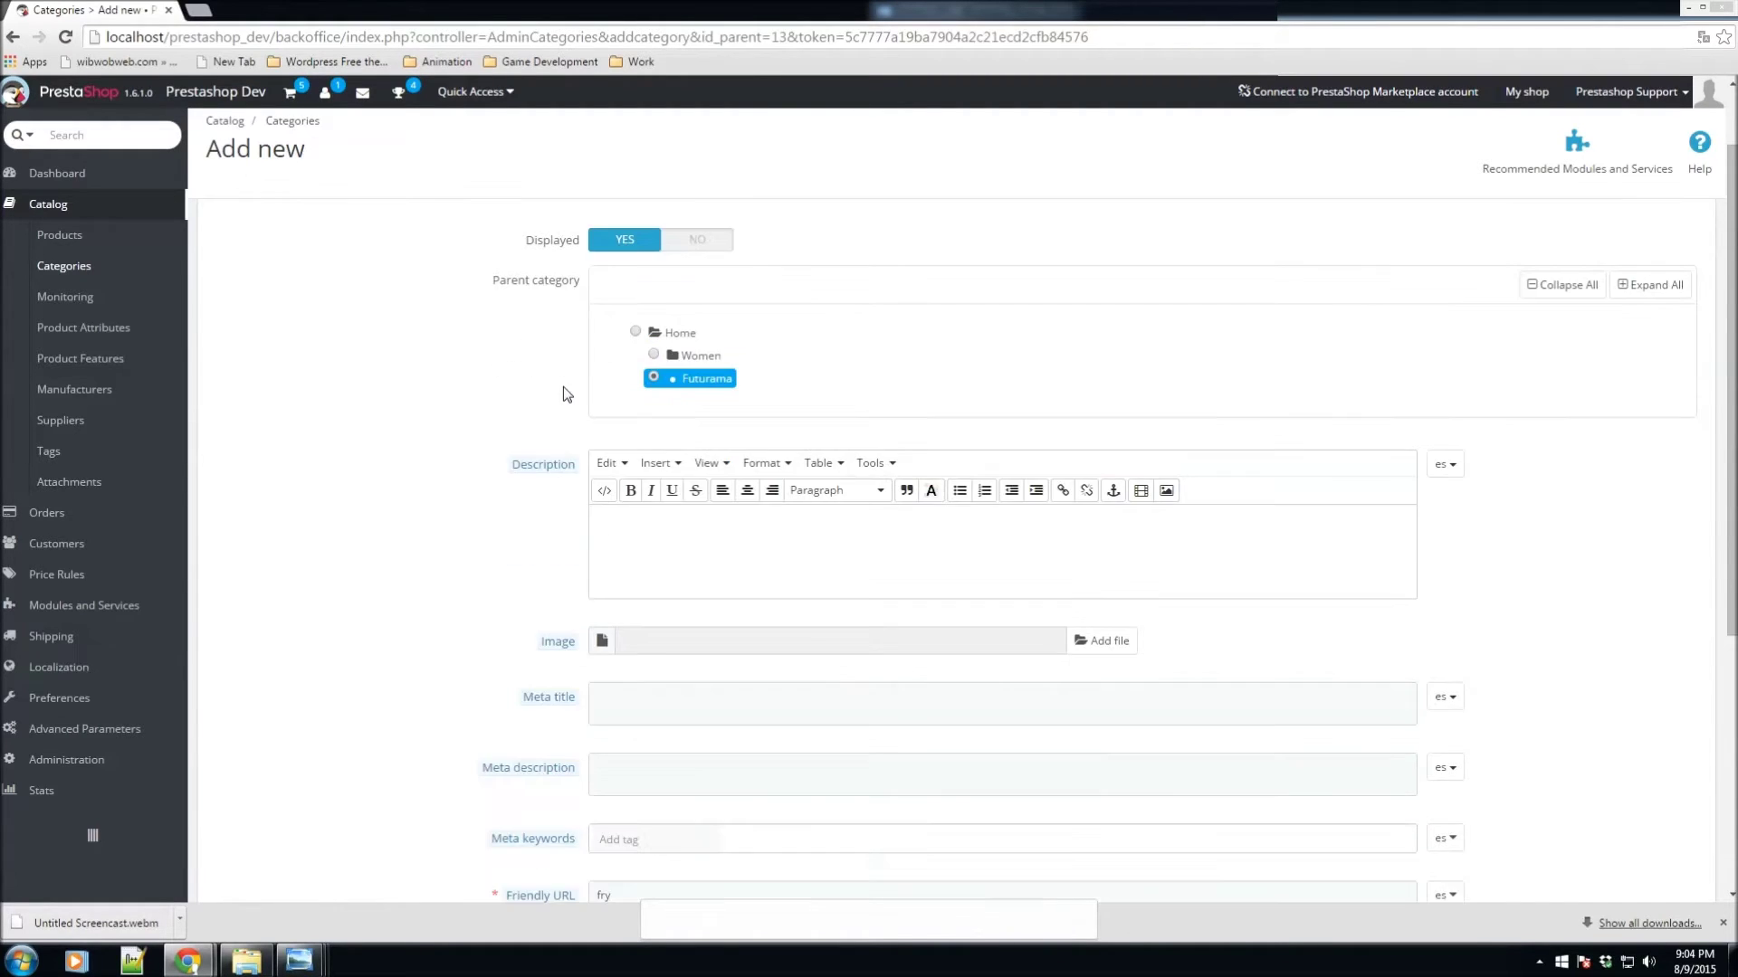
{"action": "scroll", "coordinate": [582, 362], "scroll_direction": "up", "scroll_amount": 1}
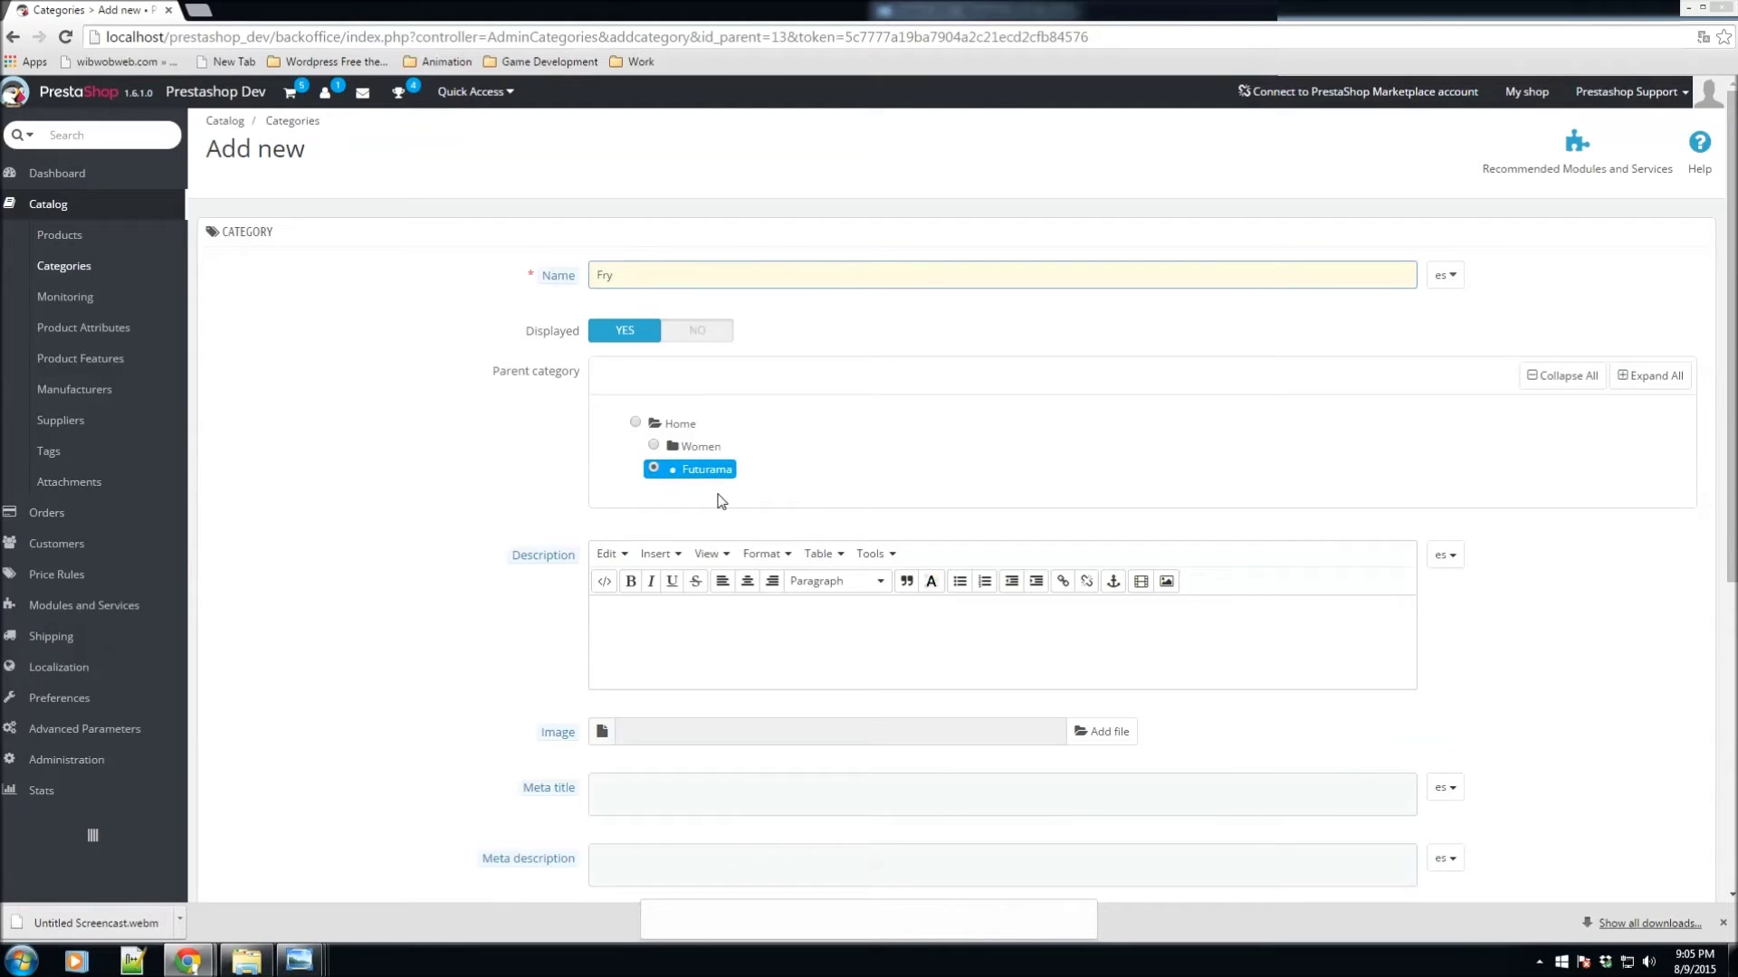
{"action": "scroll", "coordinate": [656, 606], "scroll_direction": "down", "scroll_amount": 1}
{"action": "left_click", "coordinate": [776, 543]}
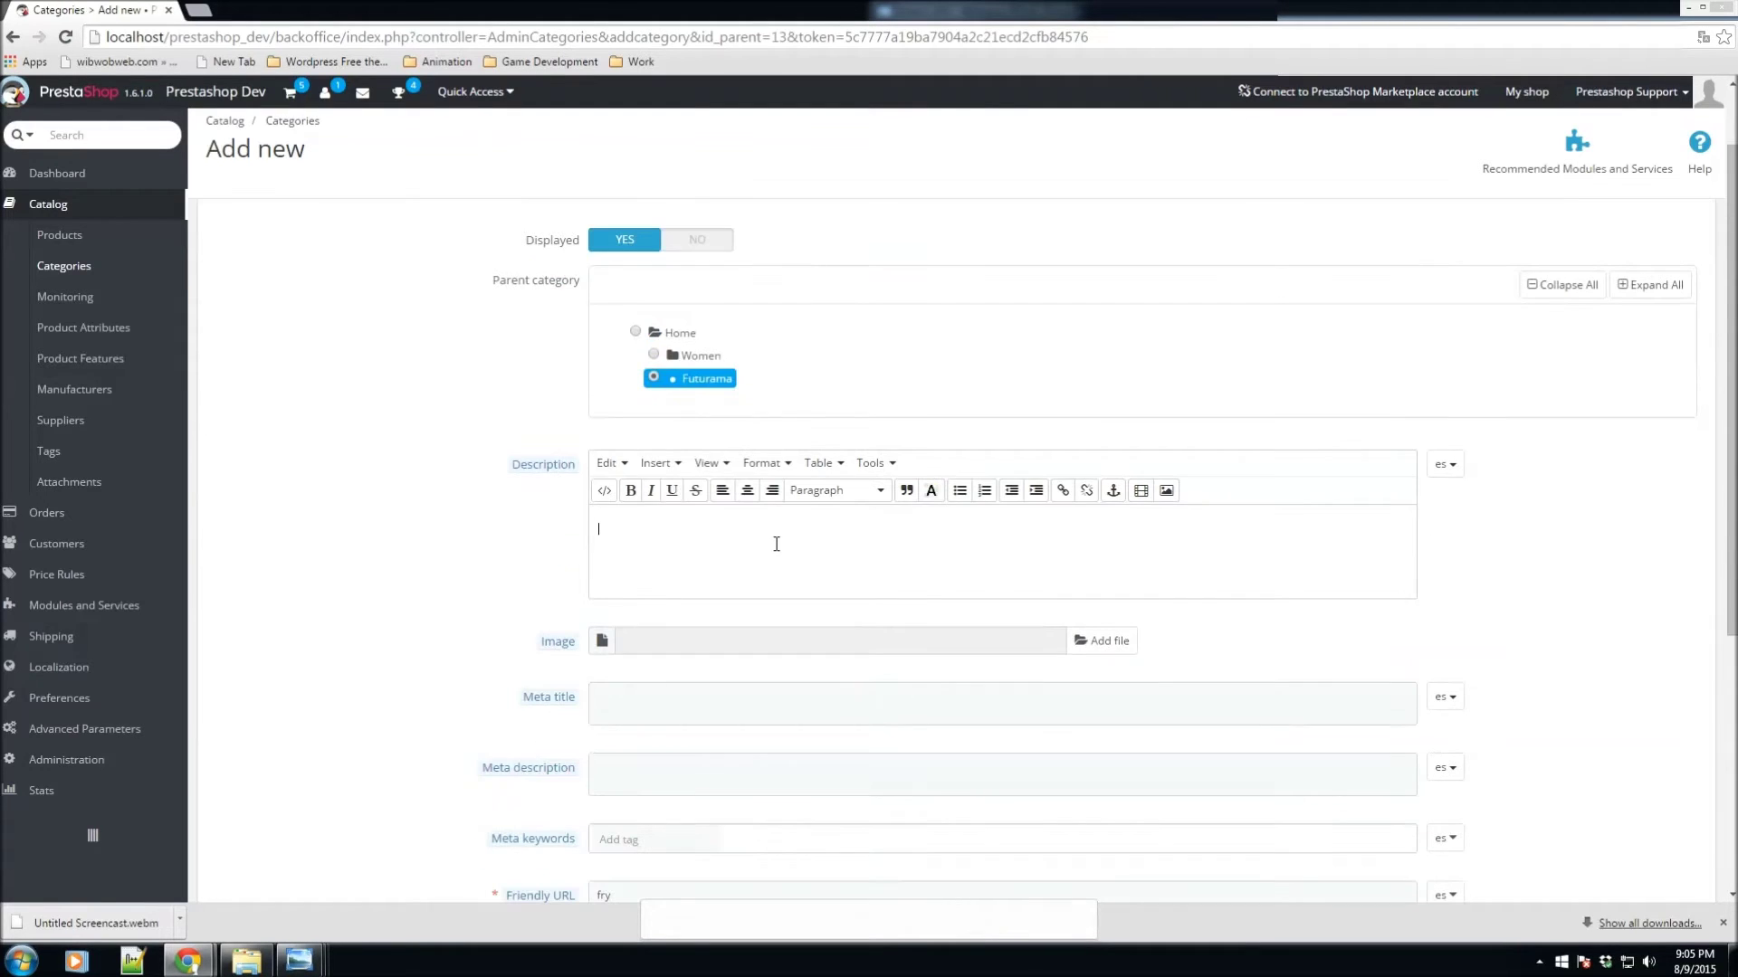
{"action": "type", "text": "f"}
{"action": "key", "text": "BackSpace"}
{"action": "type", "text": "Fry merchandise"}
{"action": "key", "text": "Tab"}
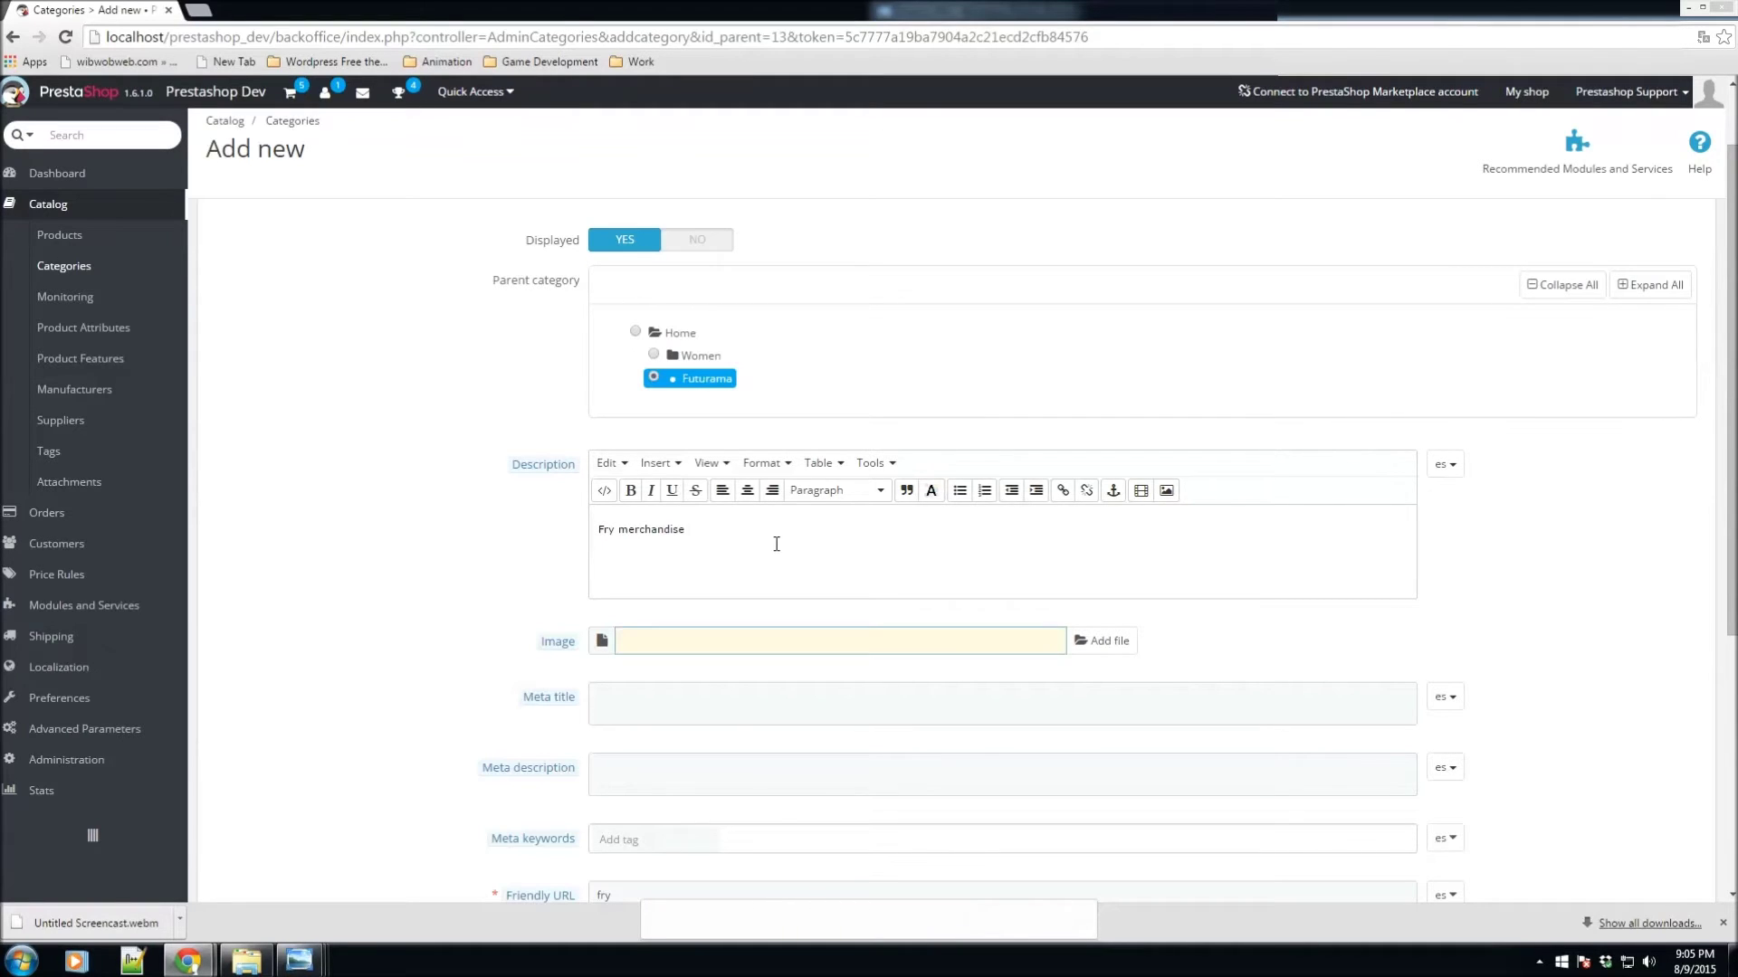
Review the image, meta and group access fields of the Fry subcategory and save it
{"action": "scroll", "coordinate": [775, 544], "scroll_direction": "down", "scroll_amount": 2}
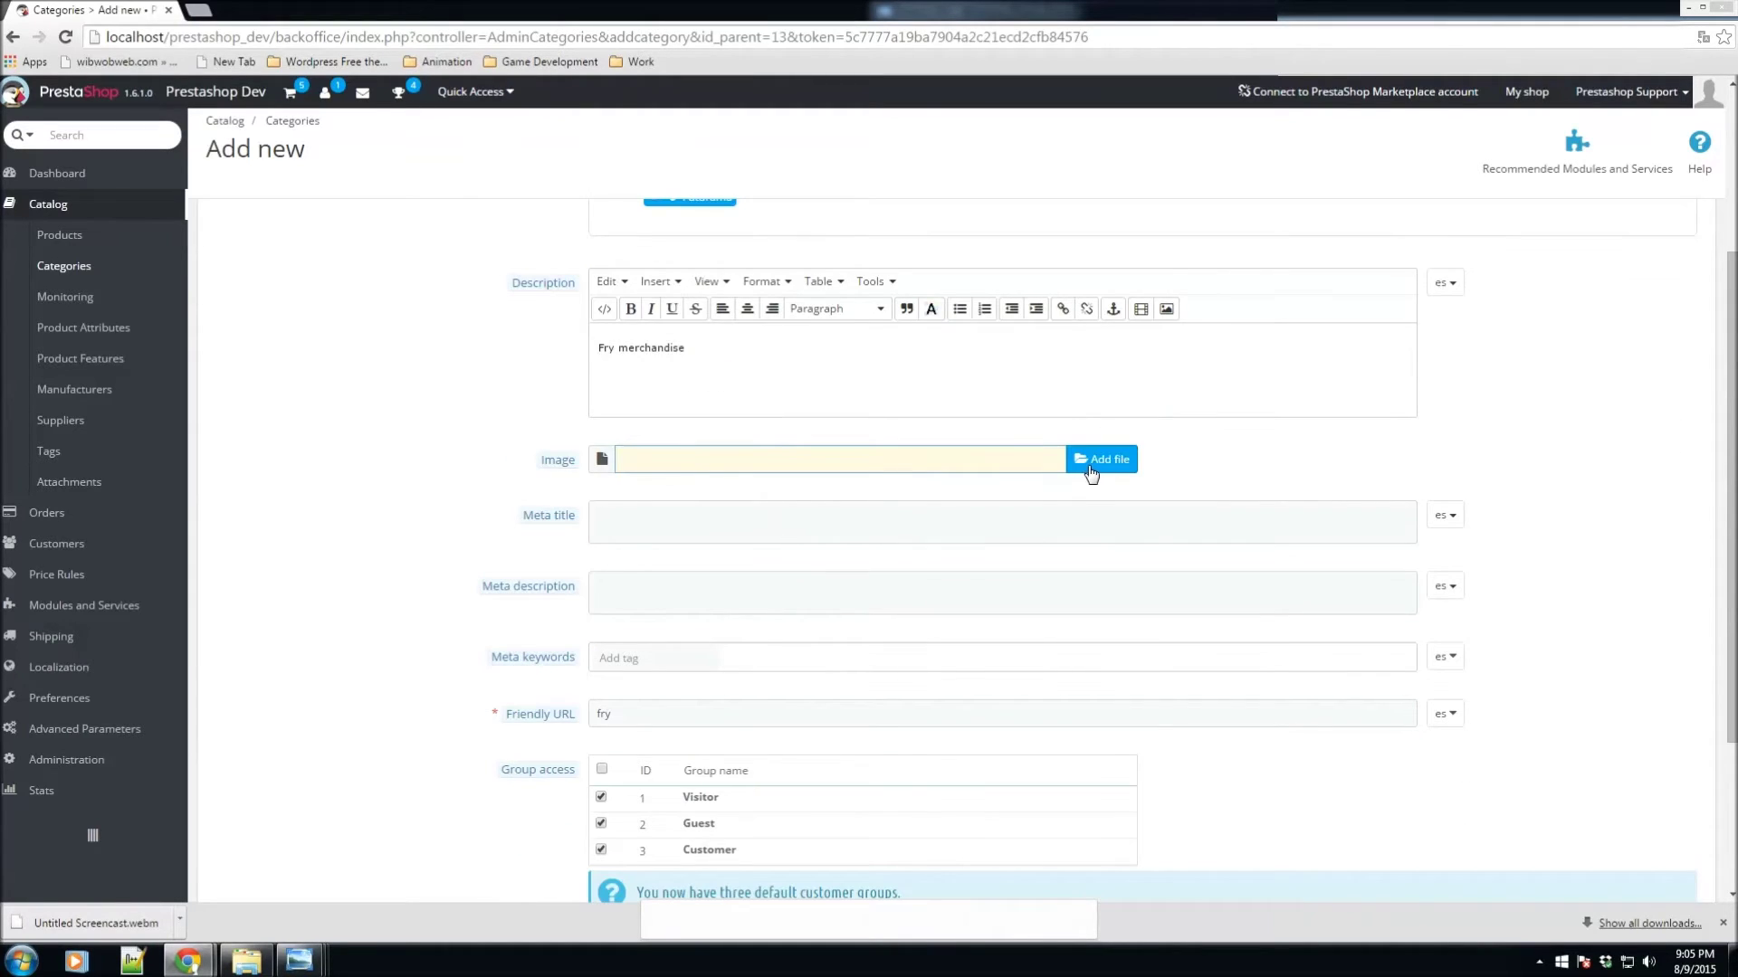
{"action": "scroll", "coordinate": [647, 507], "scroll_direction": "down", "scroll_amount": 2}
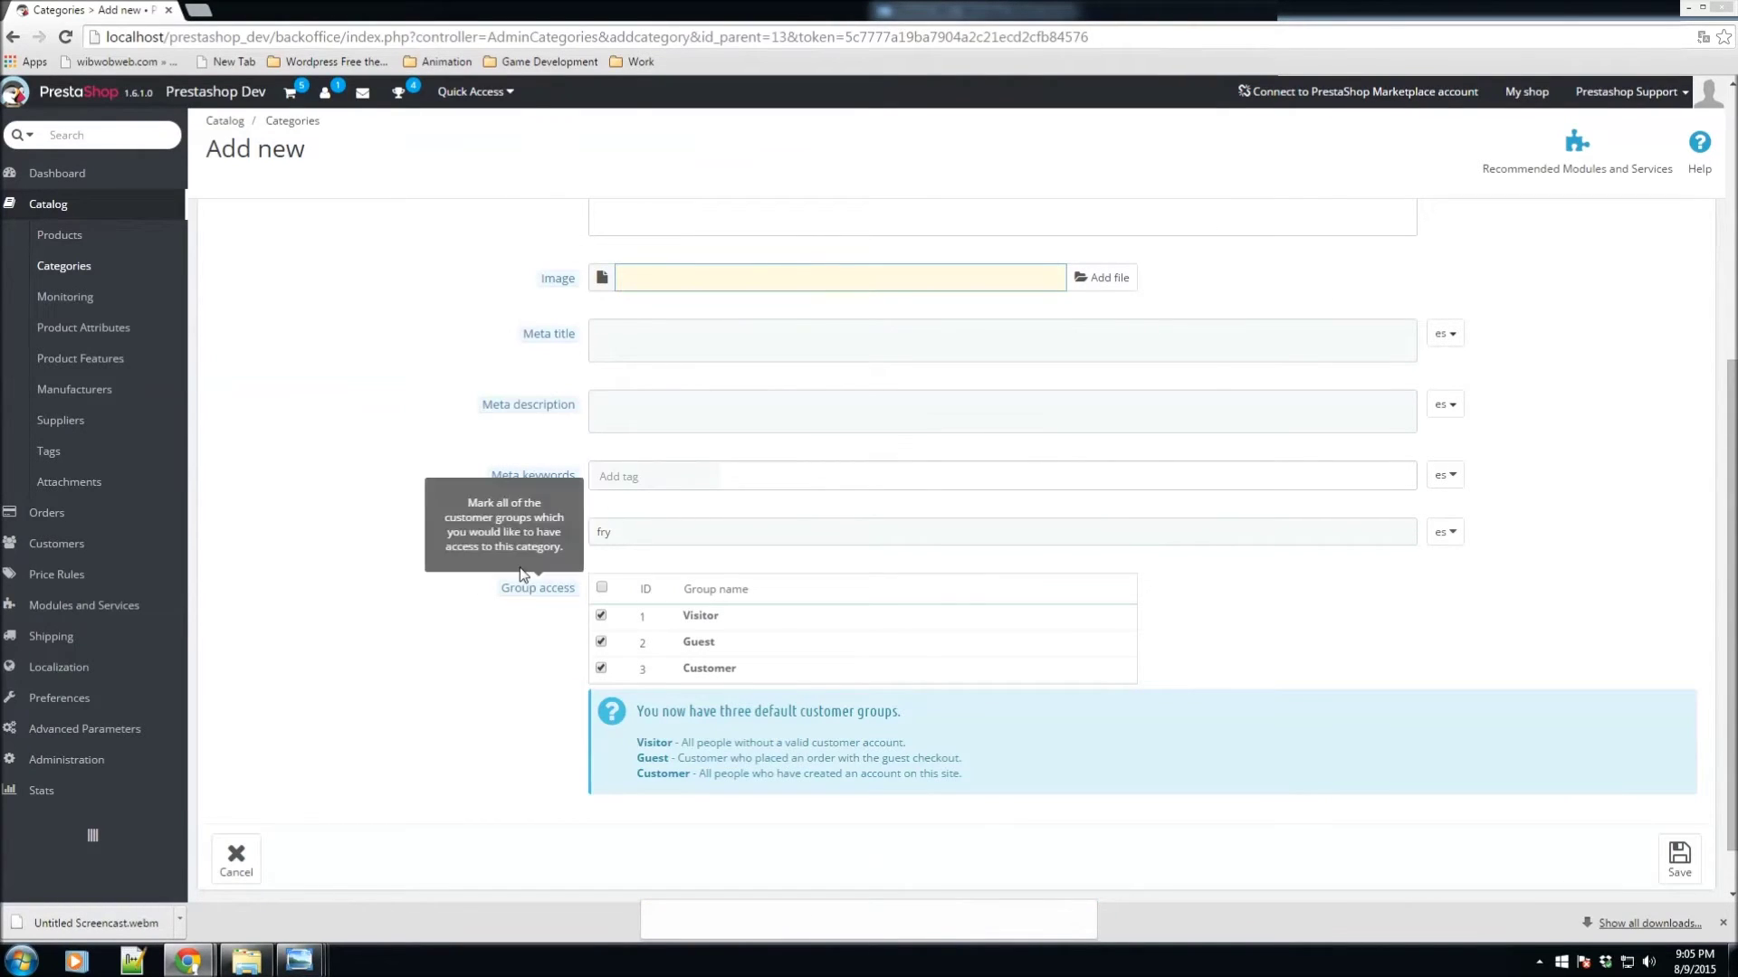
{"action": "scroll", "coordinate": [647, 521], "scroll_direction": "down", "scroll_amount": 1}
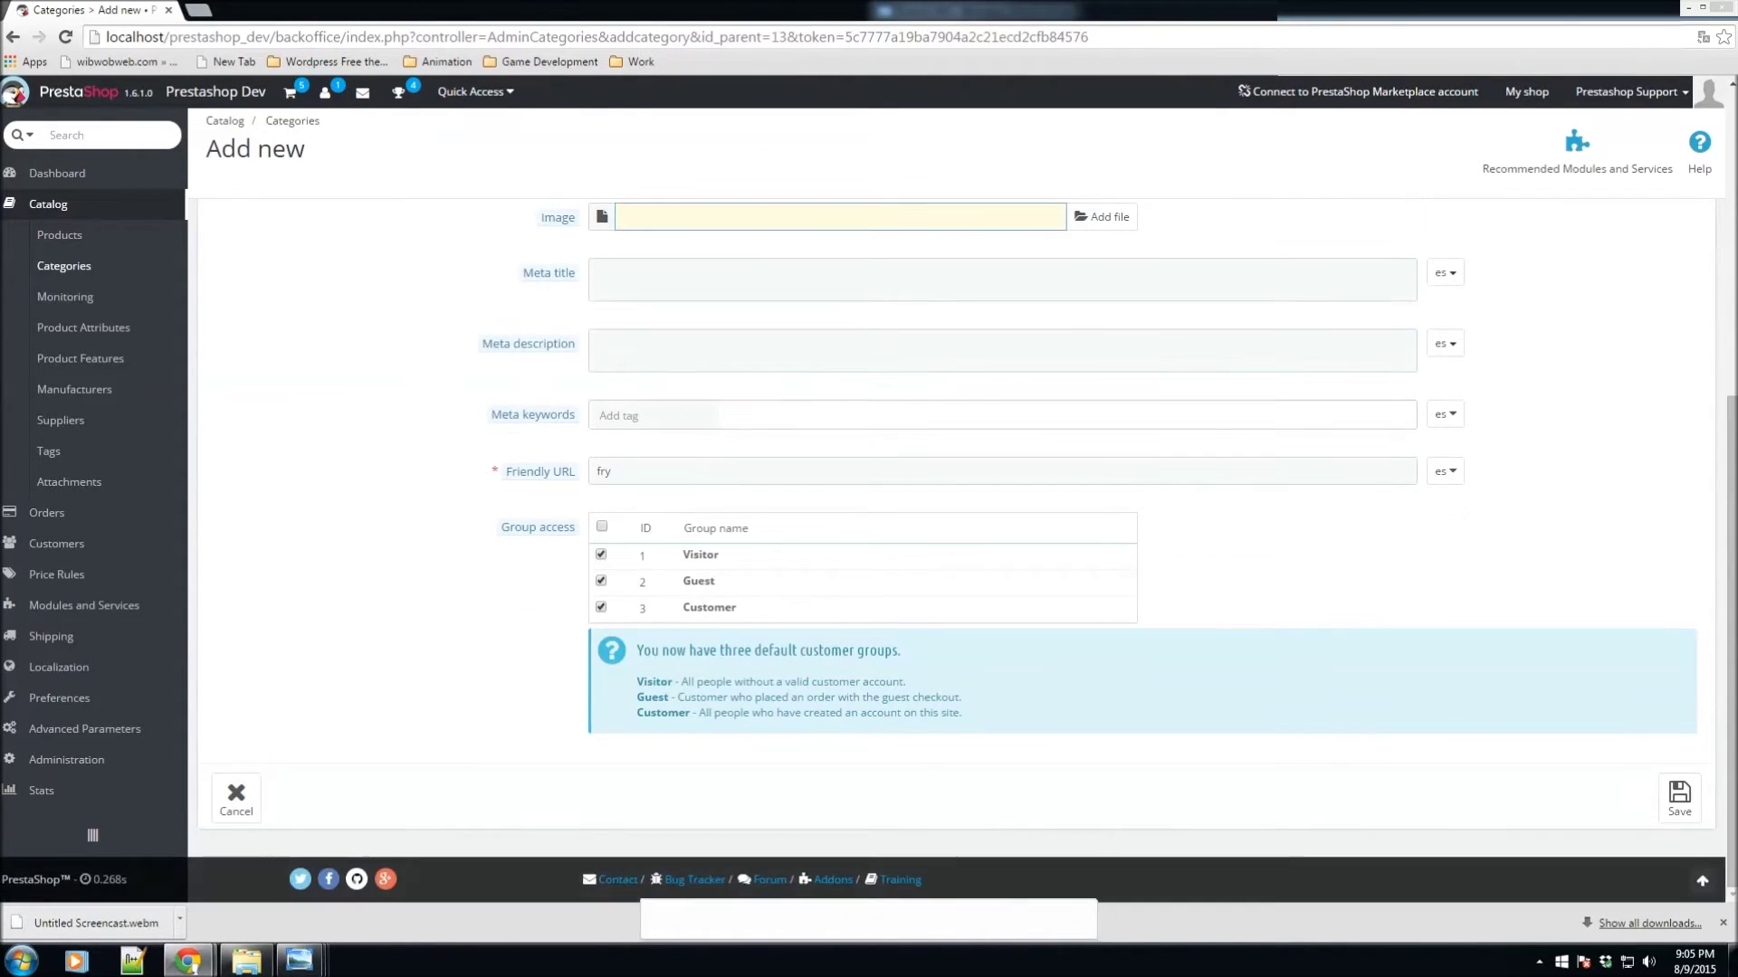
{"action": "left_click", "coordinate": [1680, 793]}
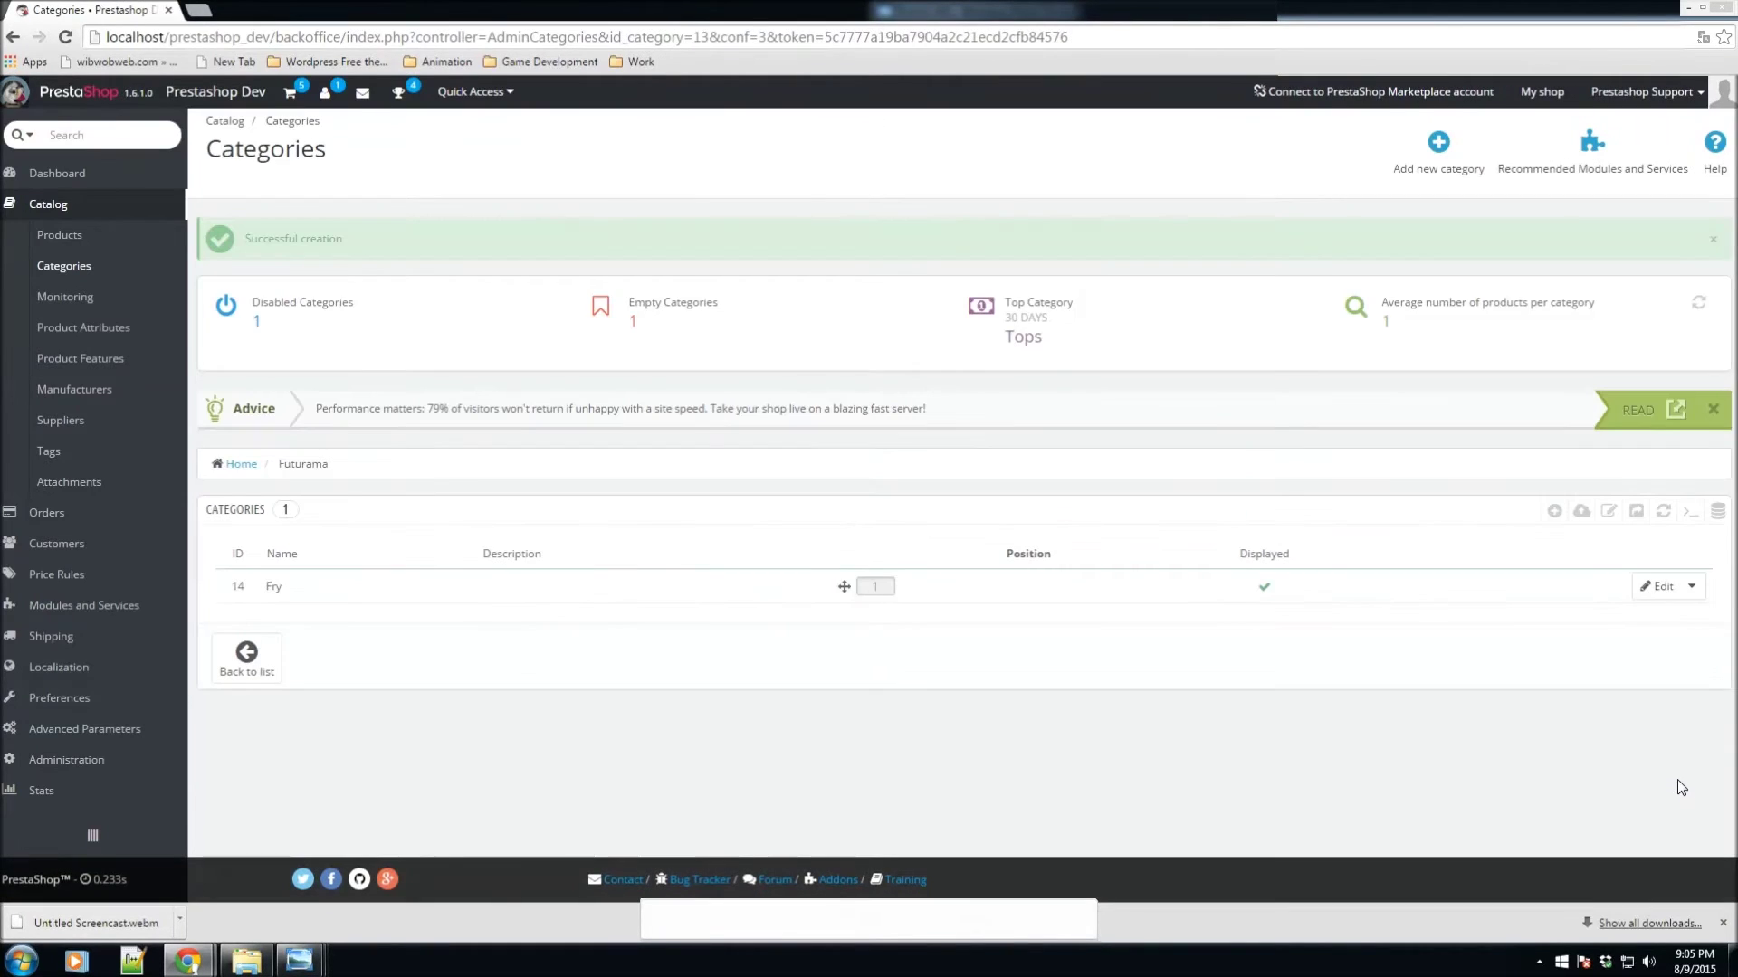
Add another subcategory named Zoidberg under Futurama and save it
{"action": "left_click", "coordinate": [1551, 512]}
{"action": "left_click", "coordinate": [695, 276]}
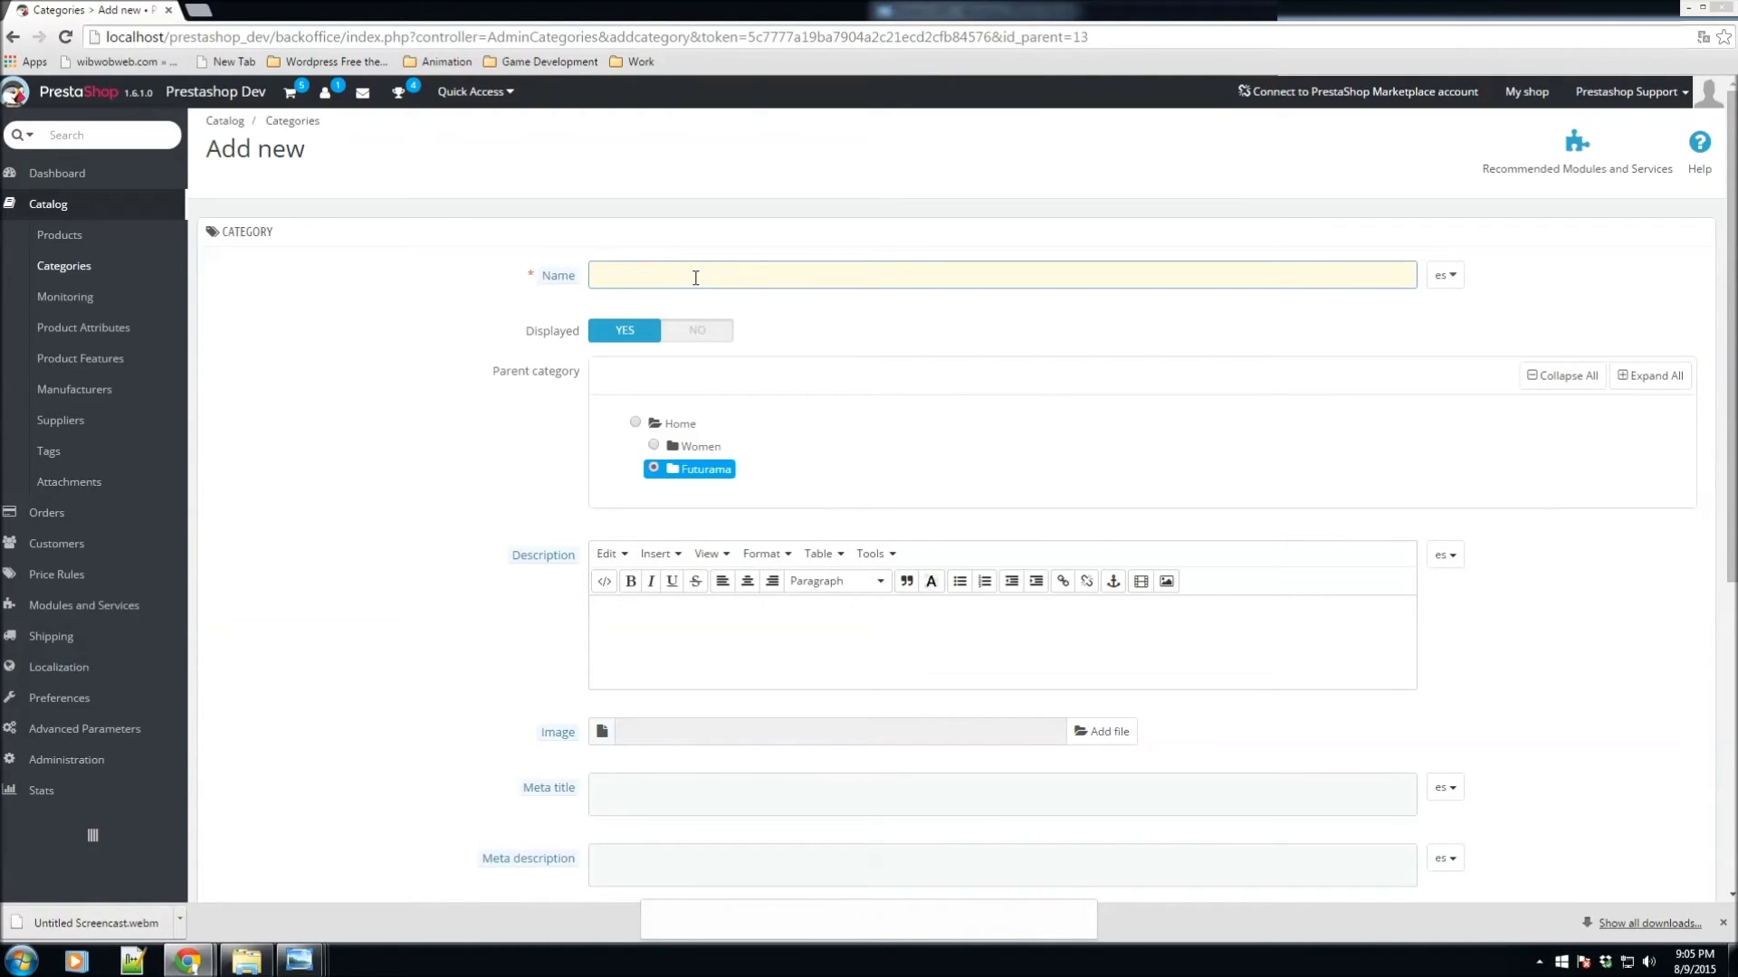
{"action": "type", "text": "Zoidberg"}
{"action": "scroll", "coordinate": [1697, 860], "scroll_direction": "down", "scroll_amount": 5}
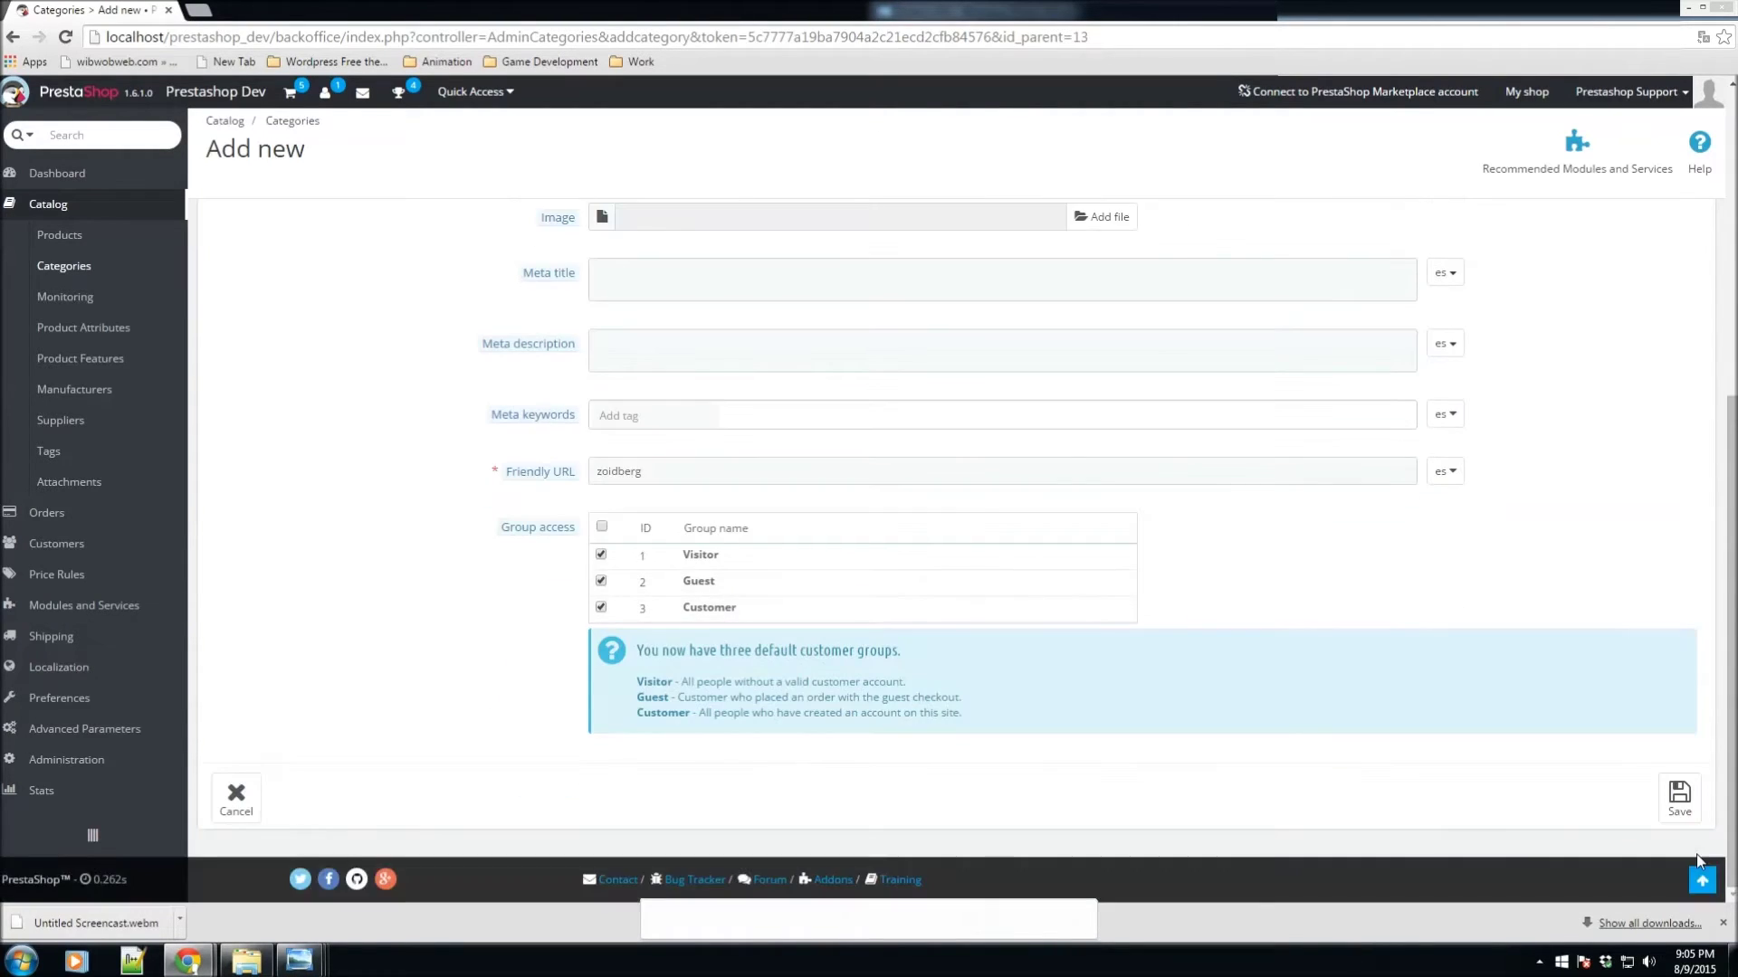
{"action": "left_click", "coordinate": [1678, 798]}
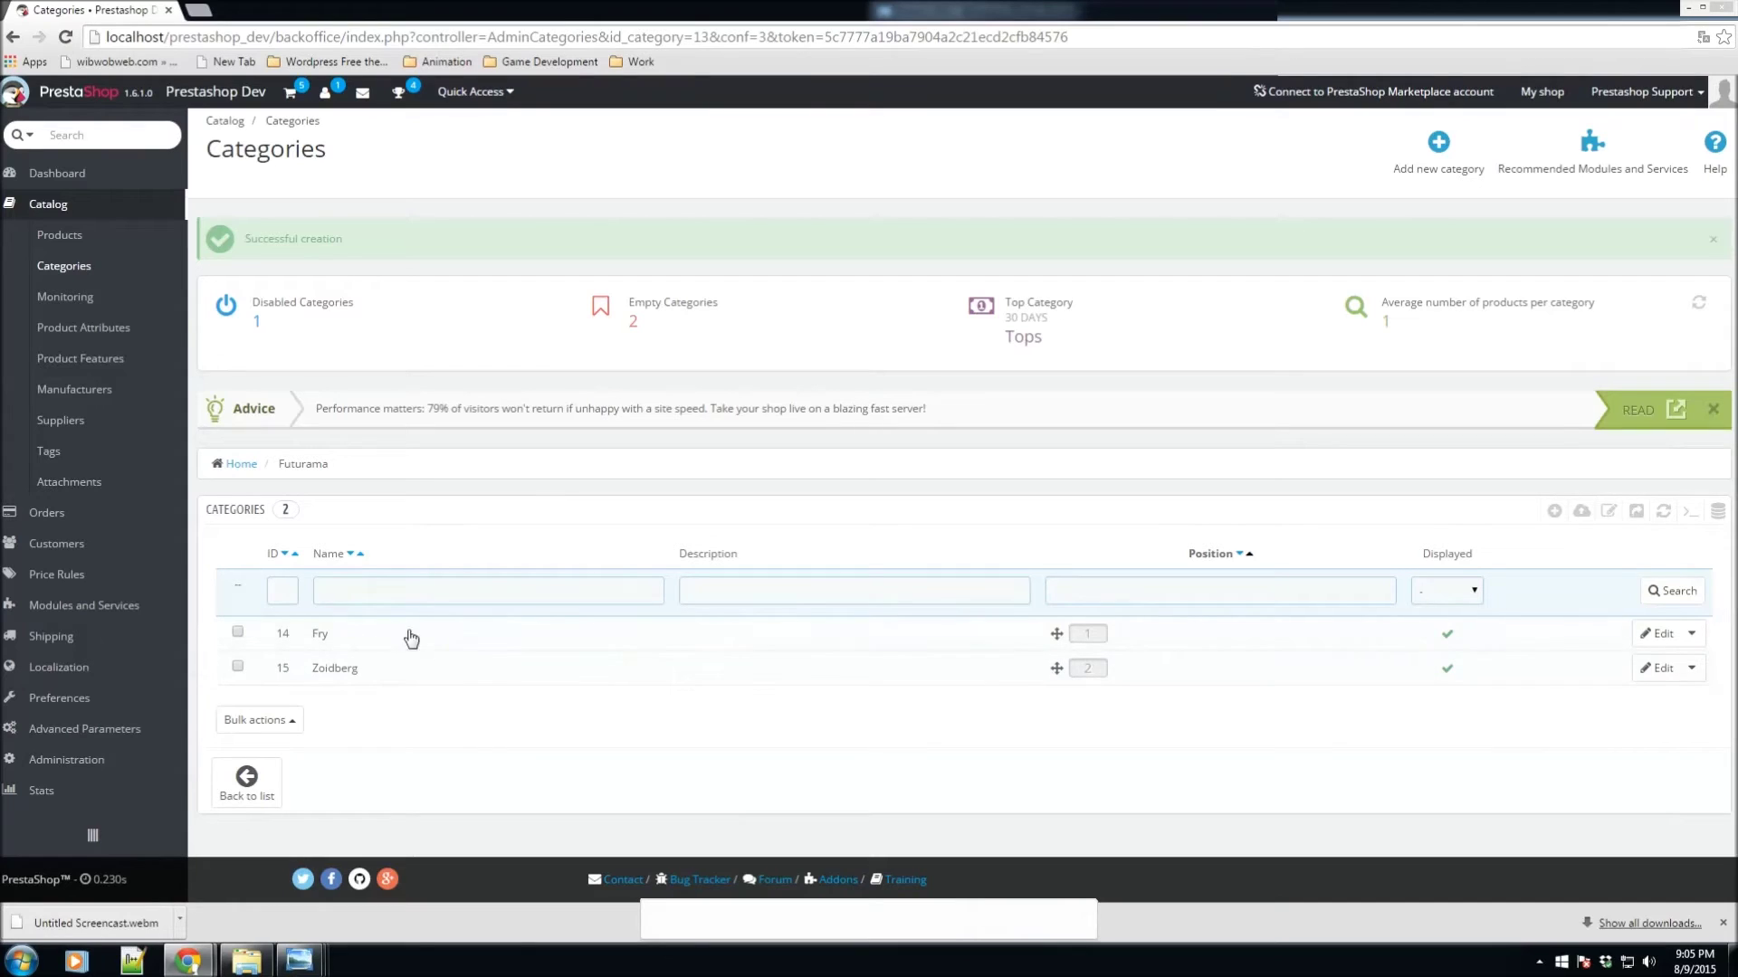
{"action": "double_click", "coordinate": [327, 465]}
{"action": "left_click", "coordinate": [321, 493]}
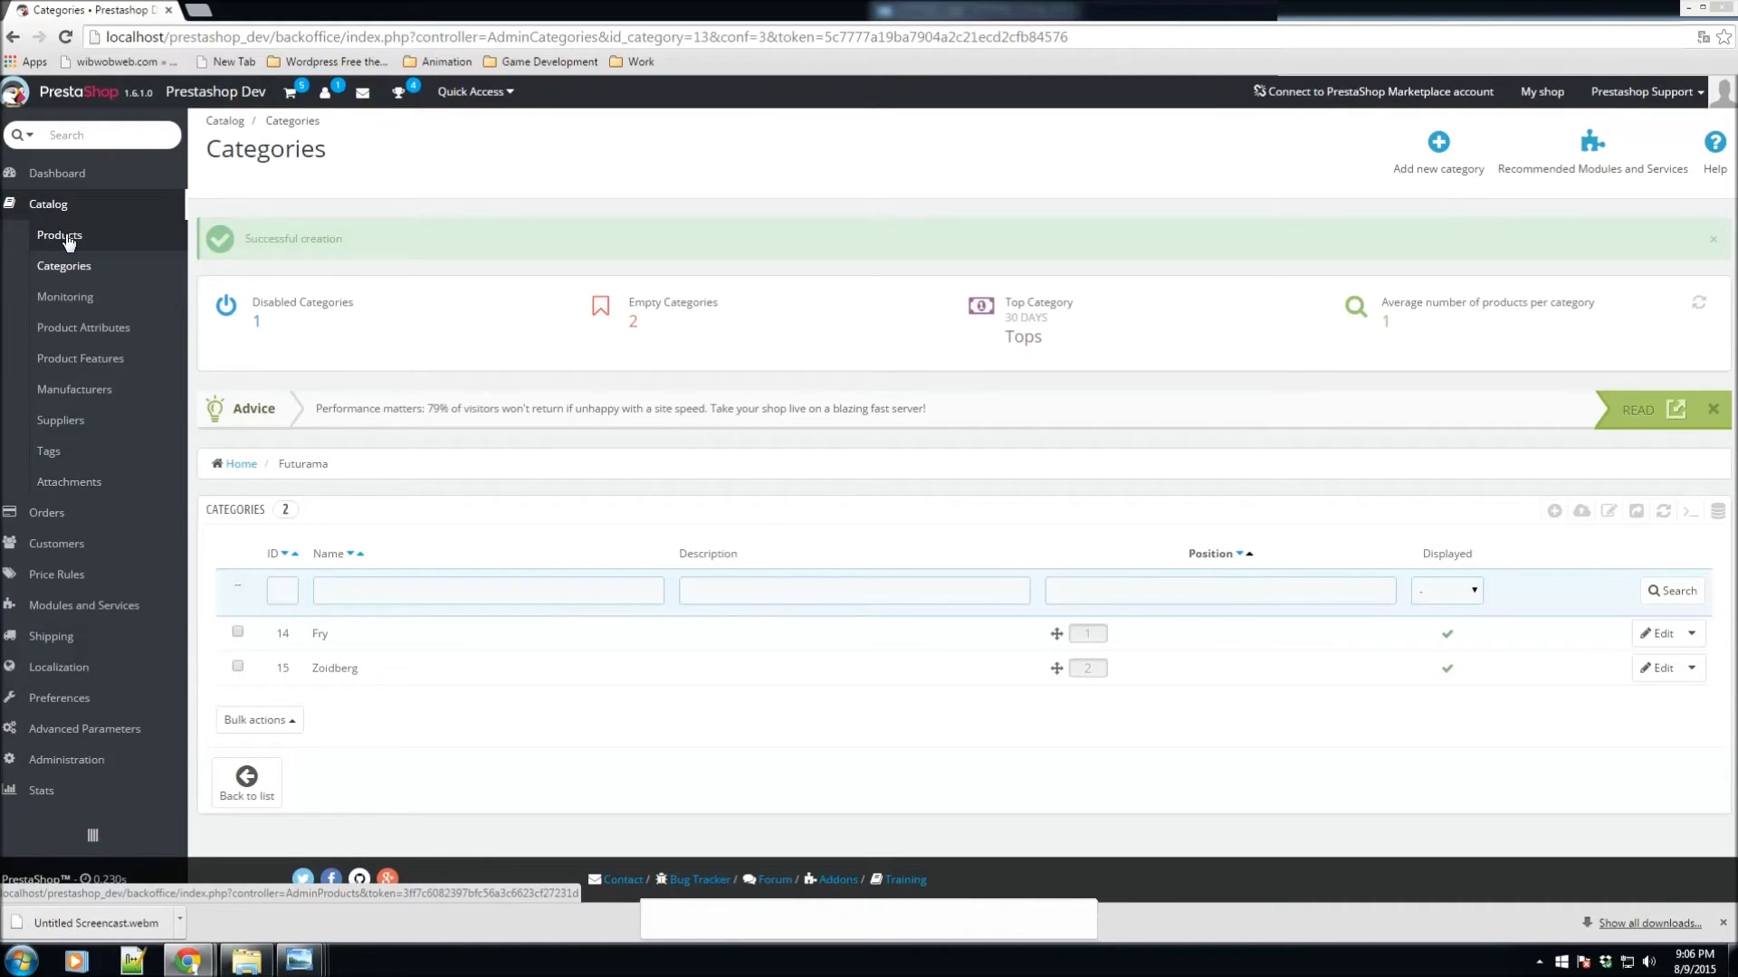
Open the catalog's attachments and look at the form for adding a new attachment
{"action": "left_click", "coordinate": [70, 485]}
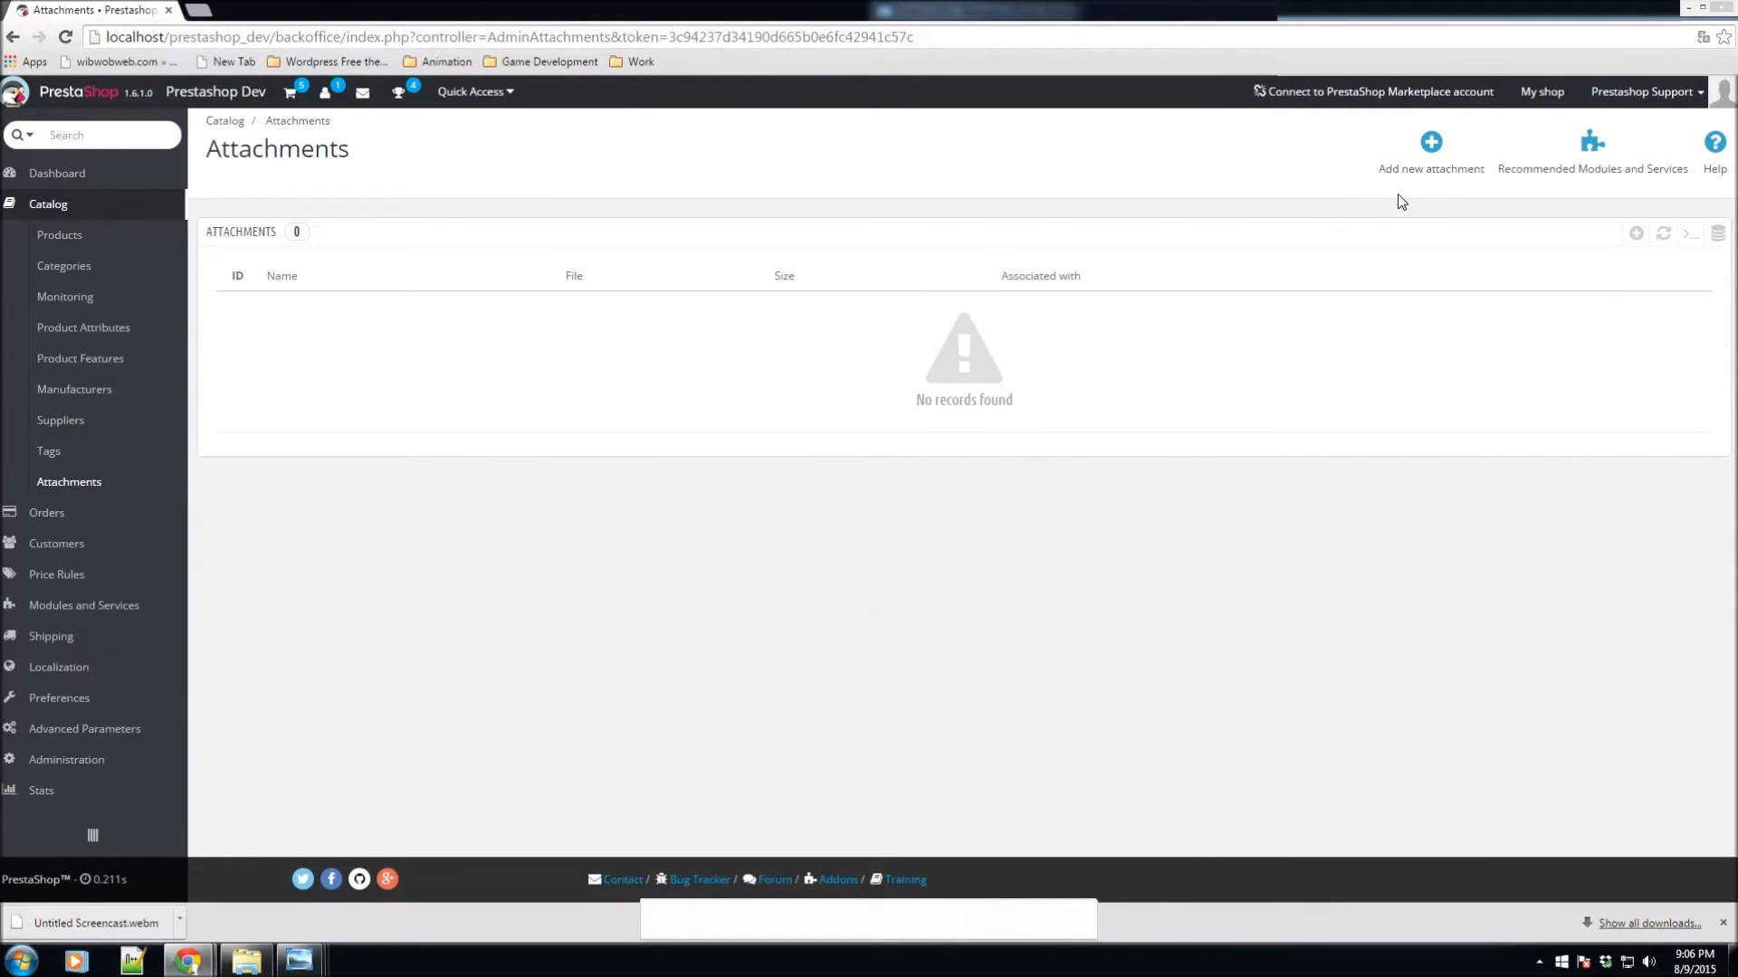
{"action": "left_click", "coordinate": [1430, 146]}
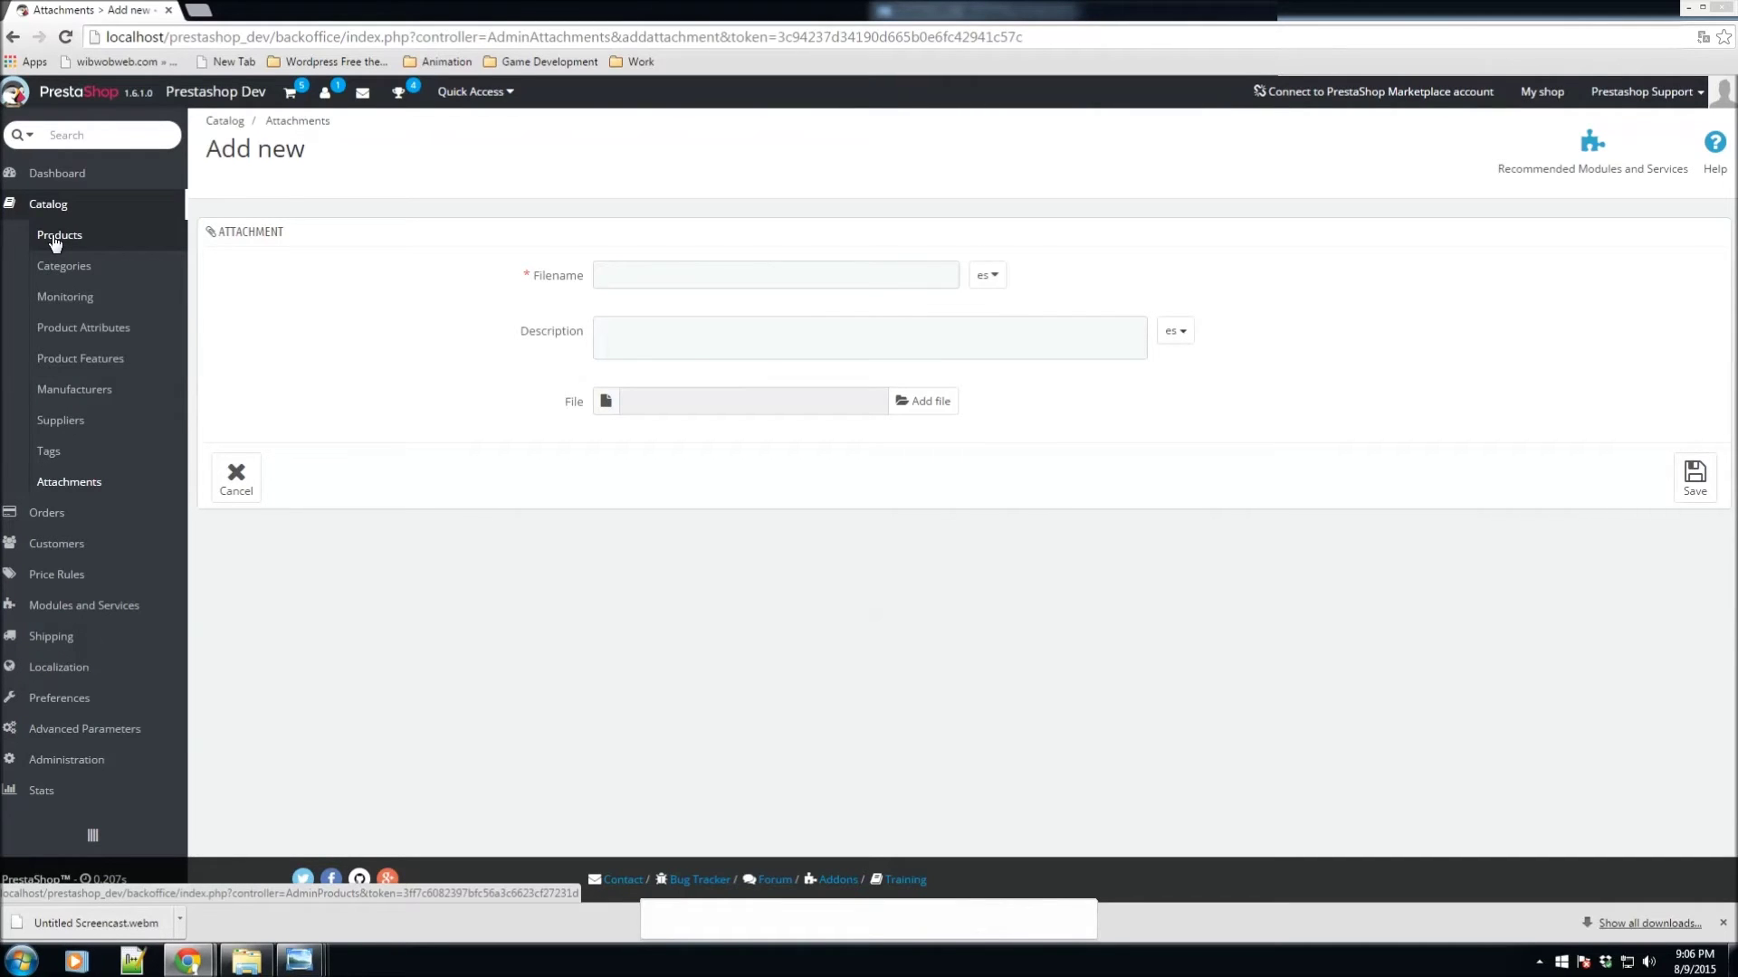
Open the product list and filter it by the Futurama category under Home
{"action": "left_click", "coordinate": [54, 239]}
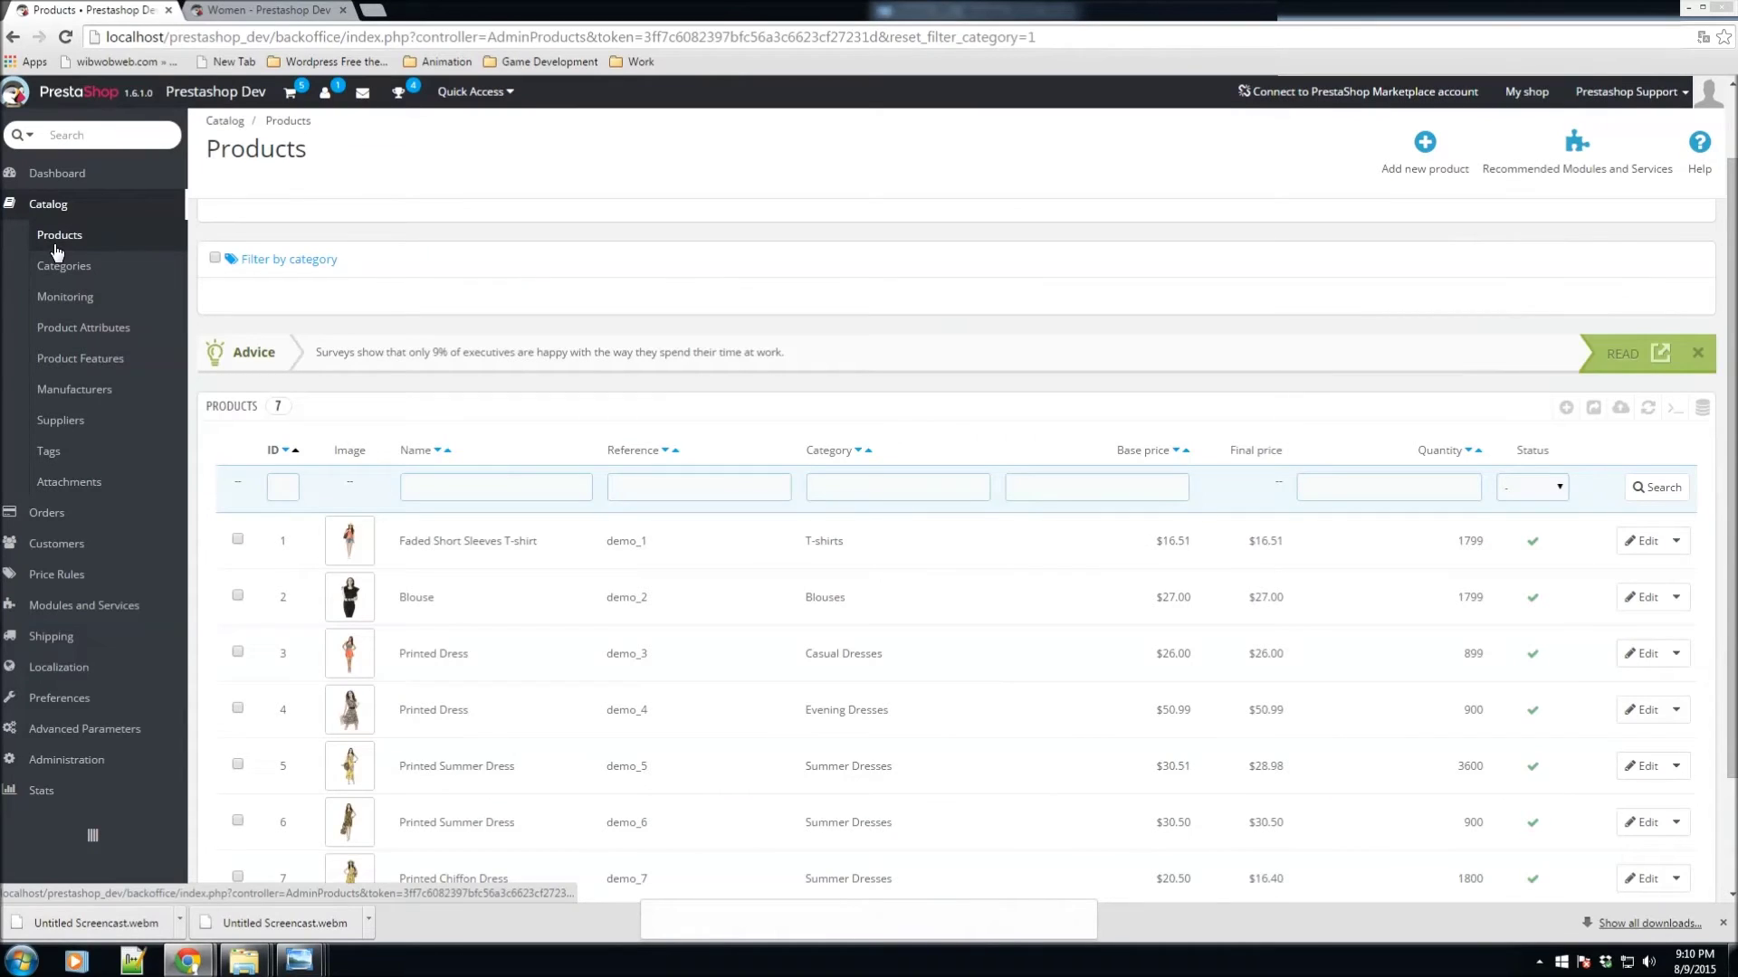
{"action": "scroll", "coordinate": [398, 453], "scroll_direction": "down", "scroll_amount": 2}
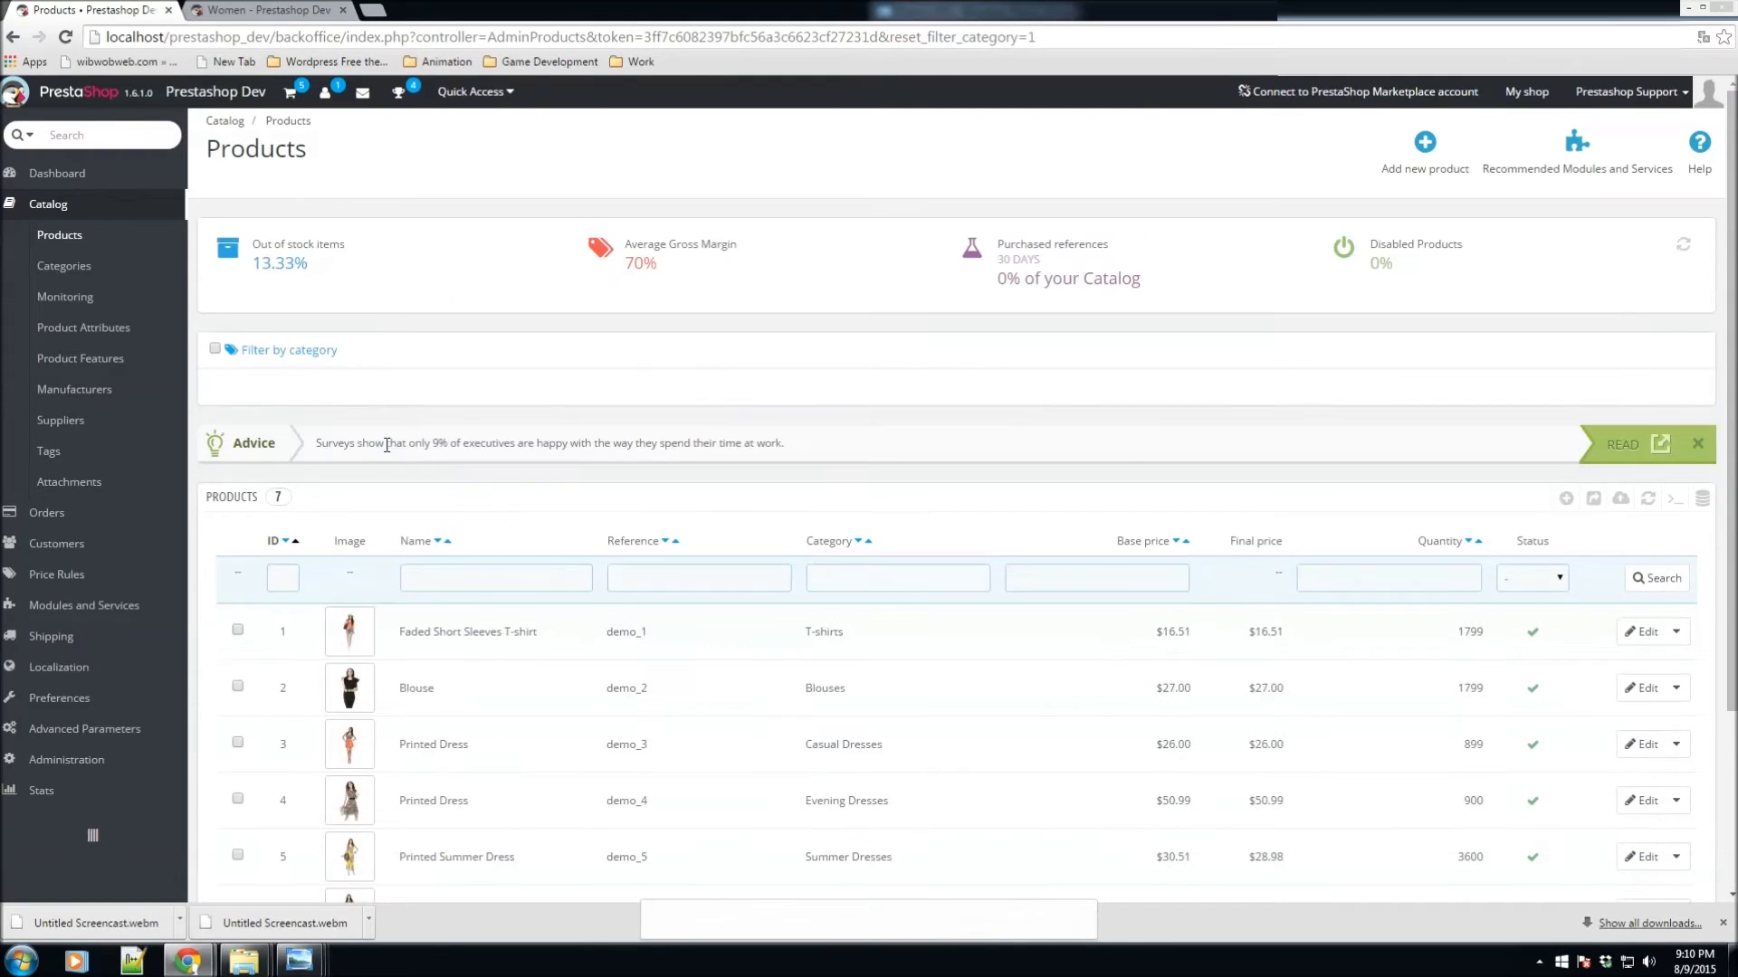
{"action": "left_click", "coordinate": [214, 349]}
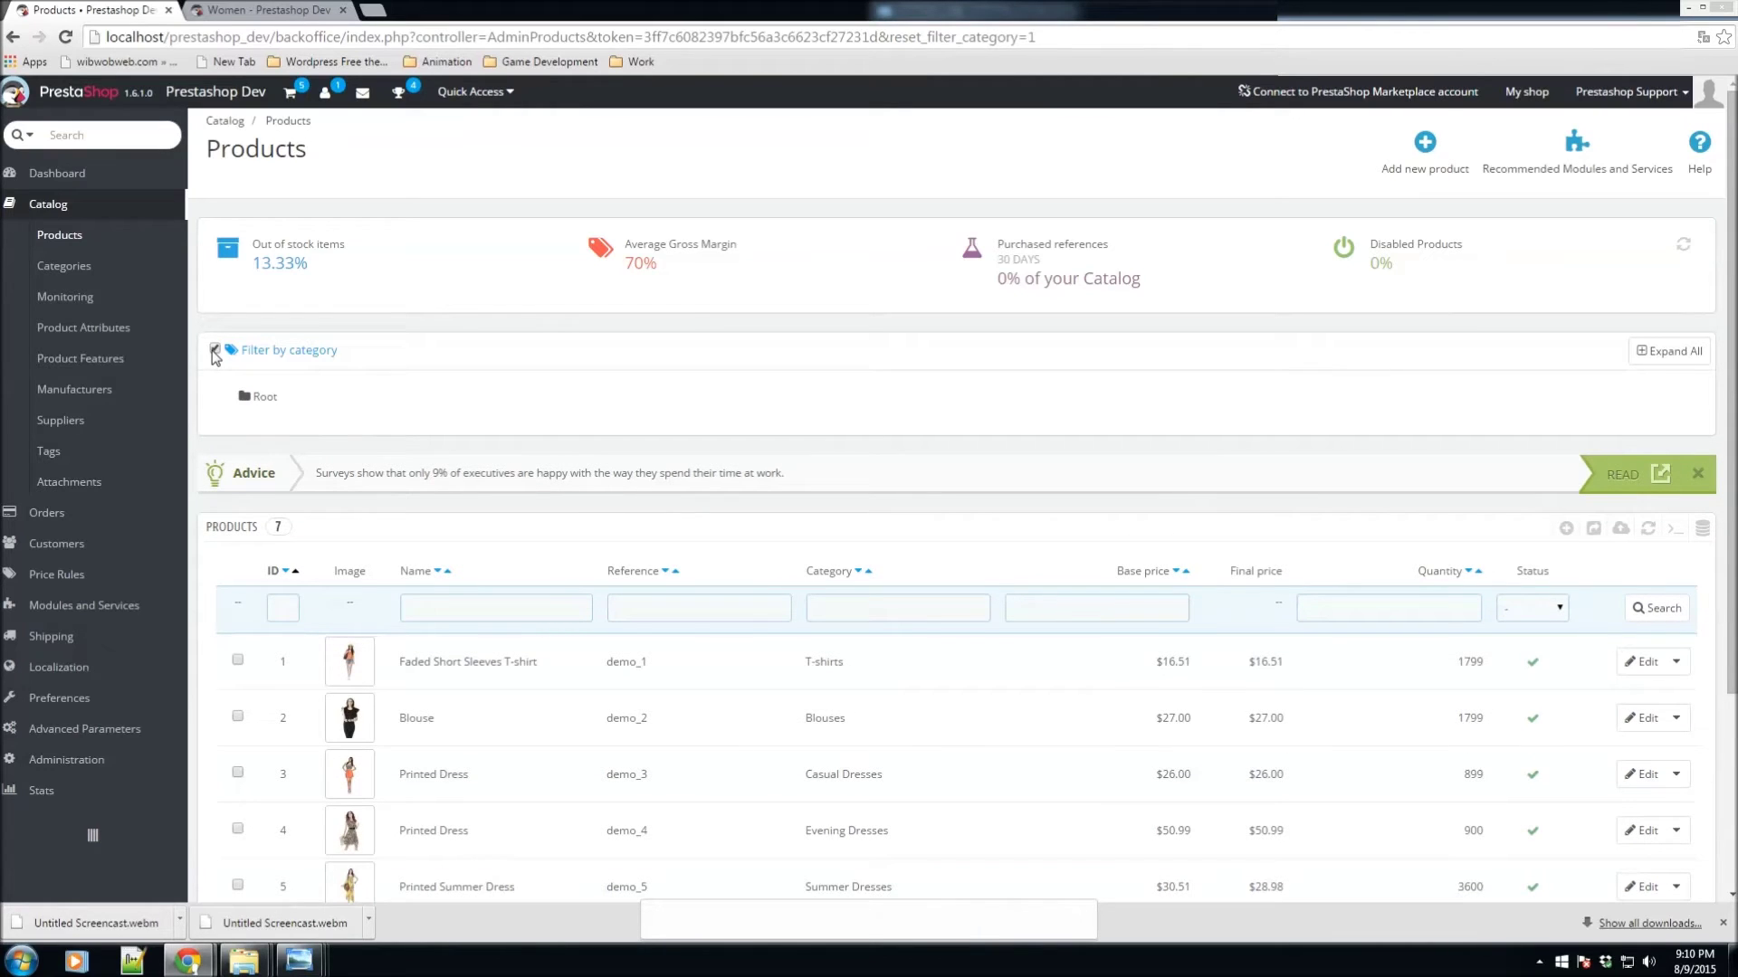
{"action": "left_click", "coordinate": [248, 400]}
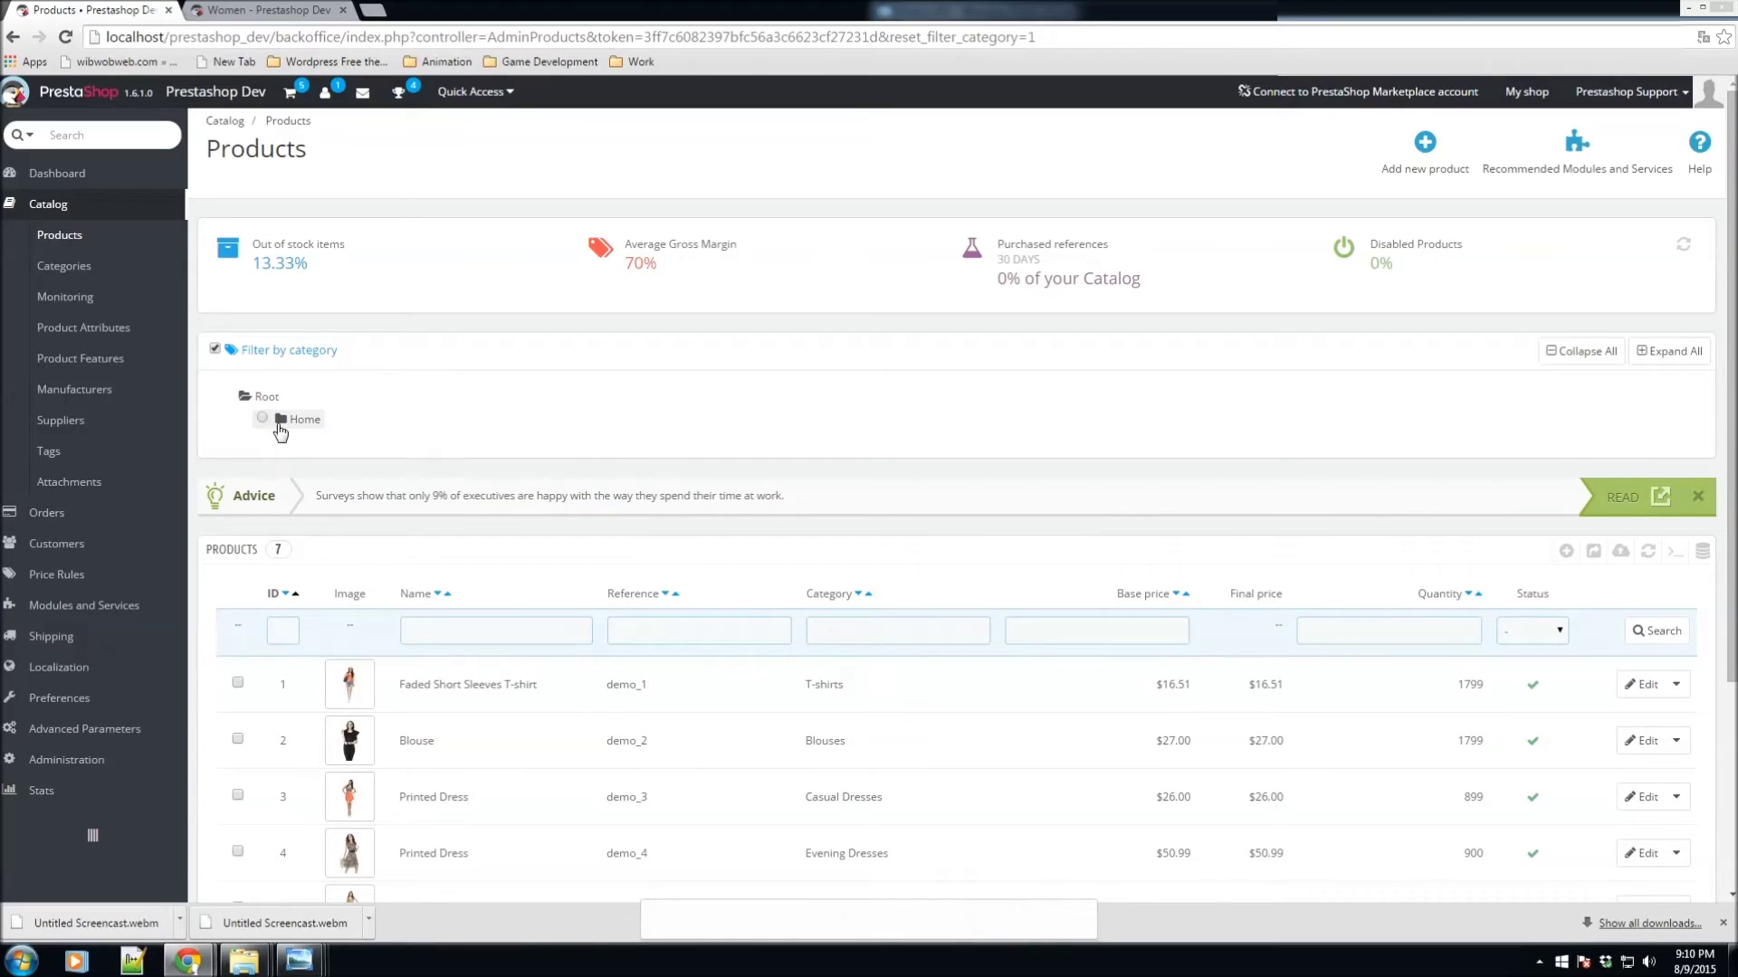
{"action": "left_click", "coordinate": [283, 421]}
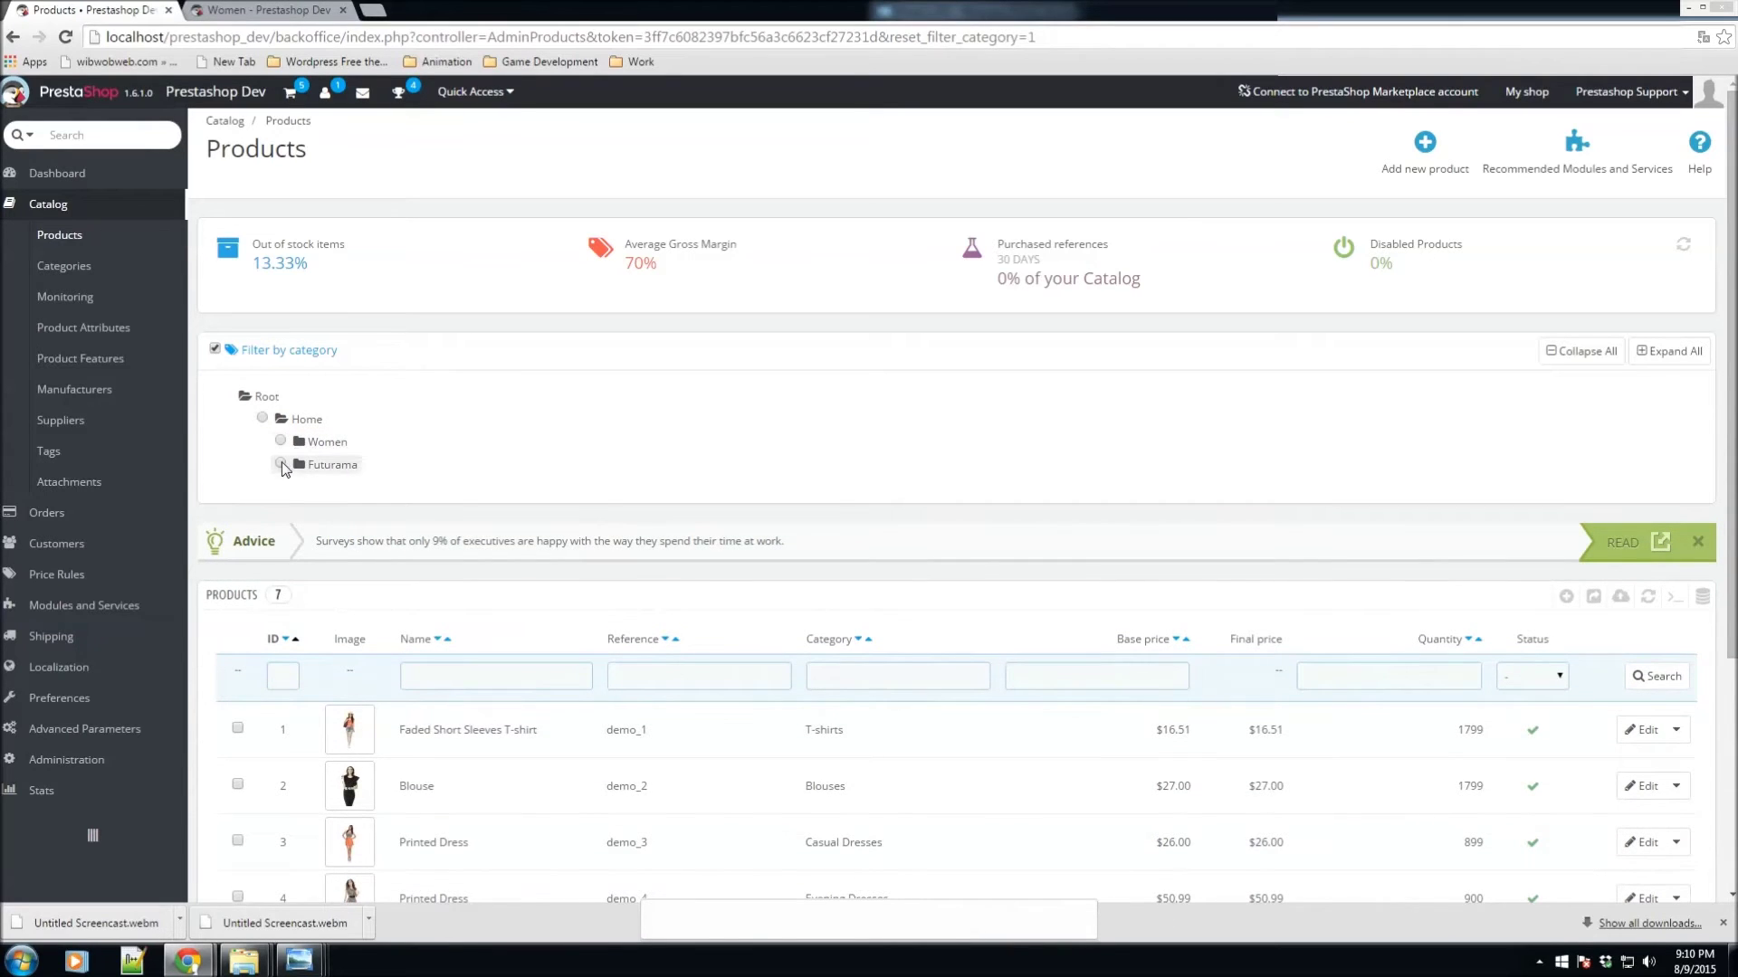
{"action": "scroll", "coordinate": [302, 464], "scroll_direction": "down", "scroll_amount": 1}
{"action": "left_click", "coordinate": [280, 375]}
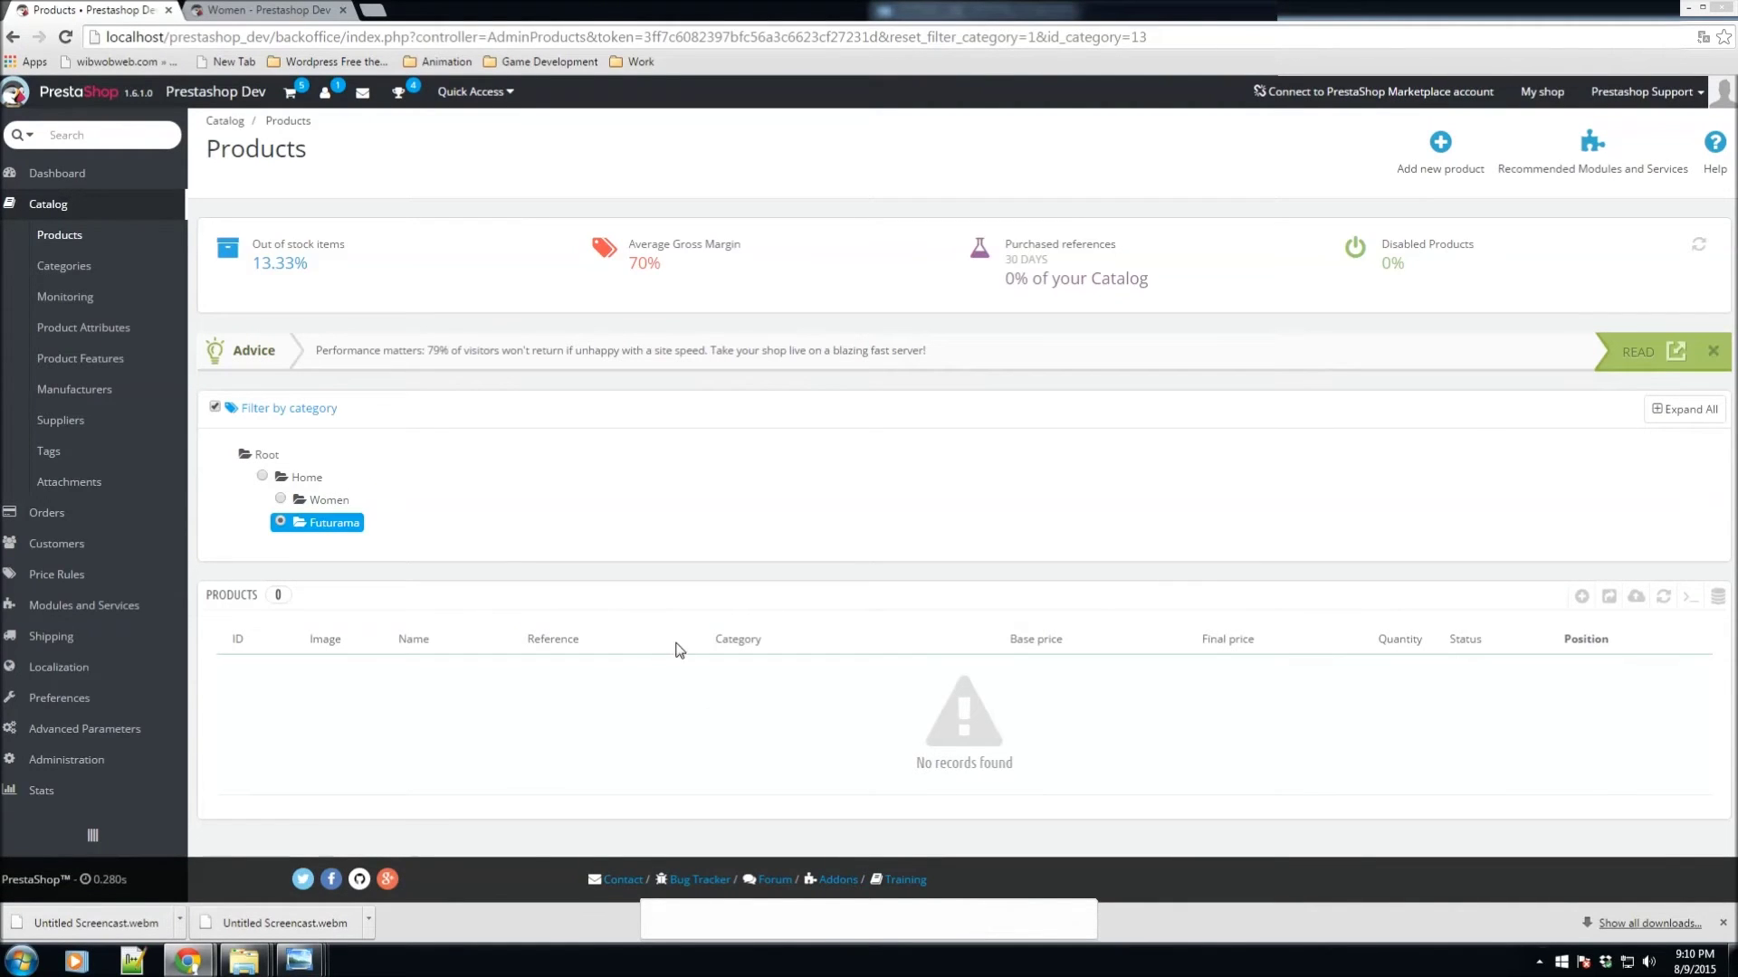
Filter the product list by the Women category, review its products, and turn the category filter off
{"action": "left_click", "coordinate": [281, 500]}
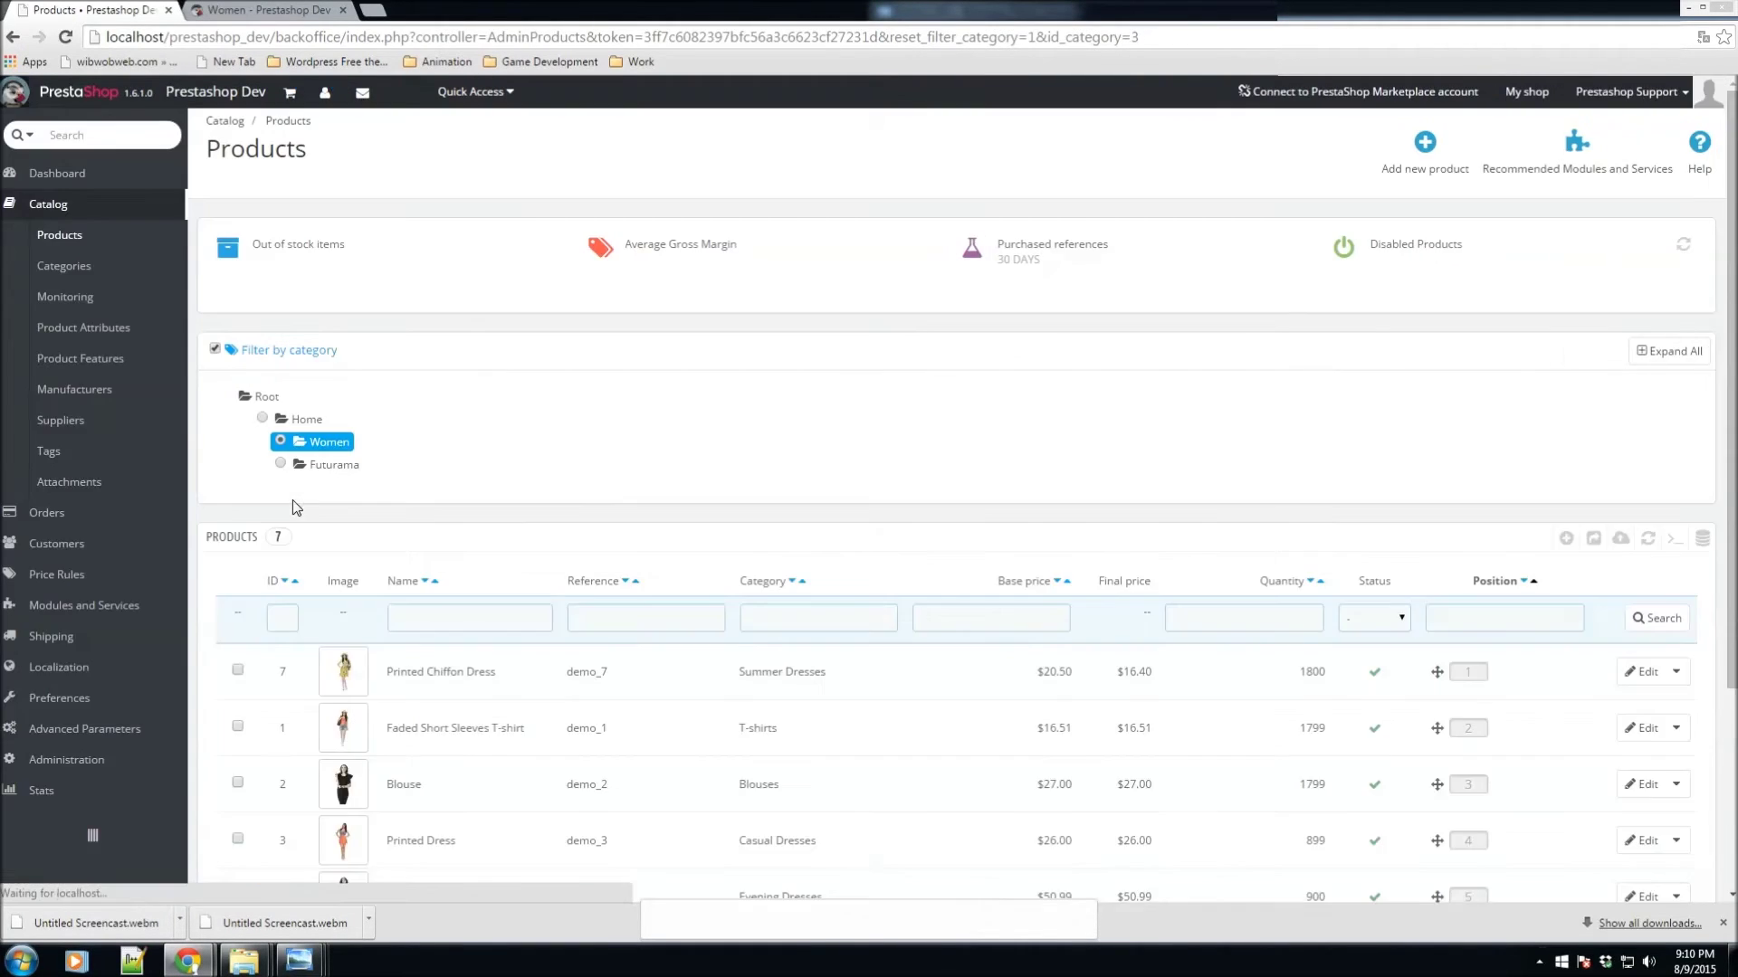
{"action": "scroll", "coordinate": [465, 639], "scroll_direction": "down", "scroll_amount": 2}
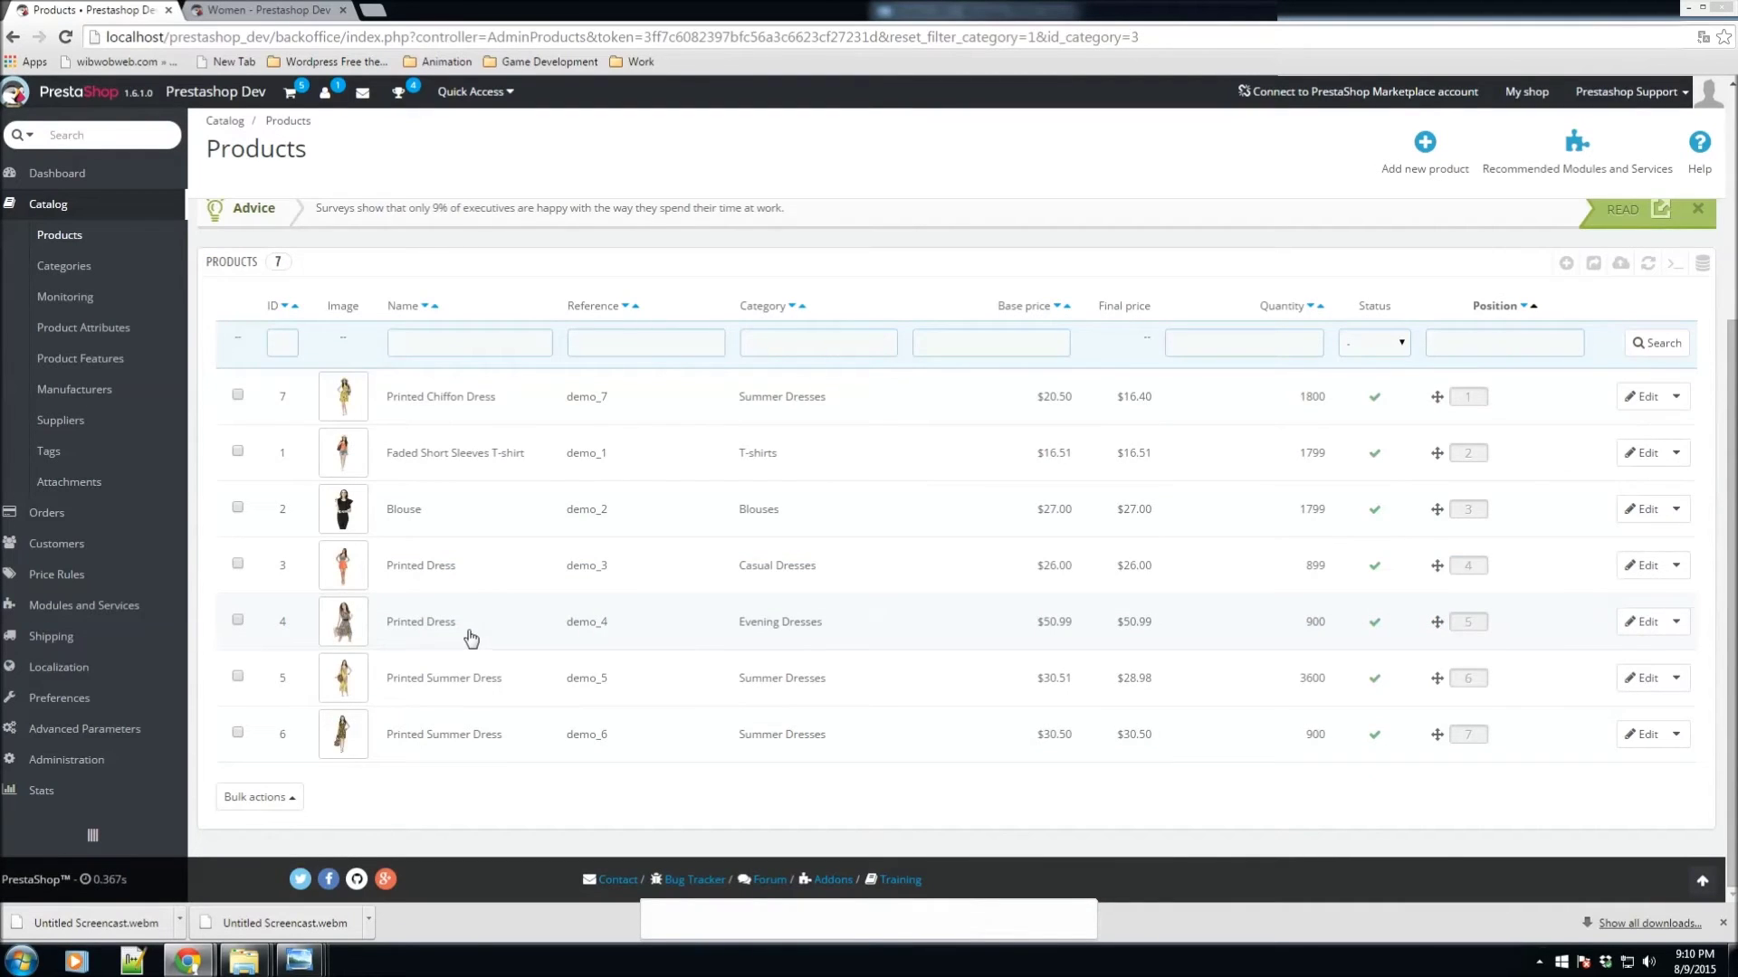
{"action": "scroll", "coordinate": [467, 639], "scroll_direction": "up", "scroll_amount": 3}
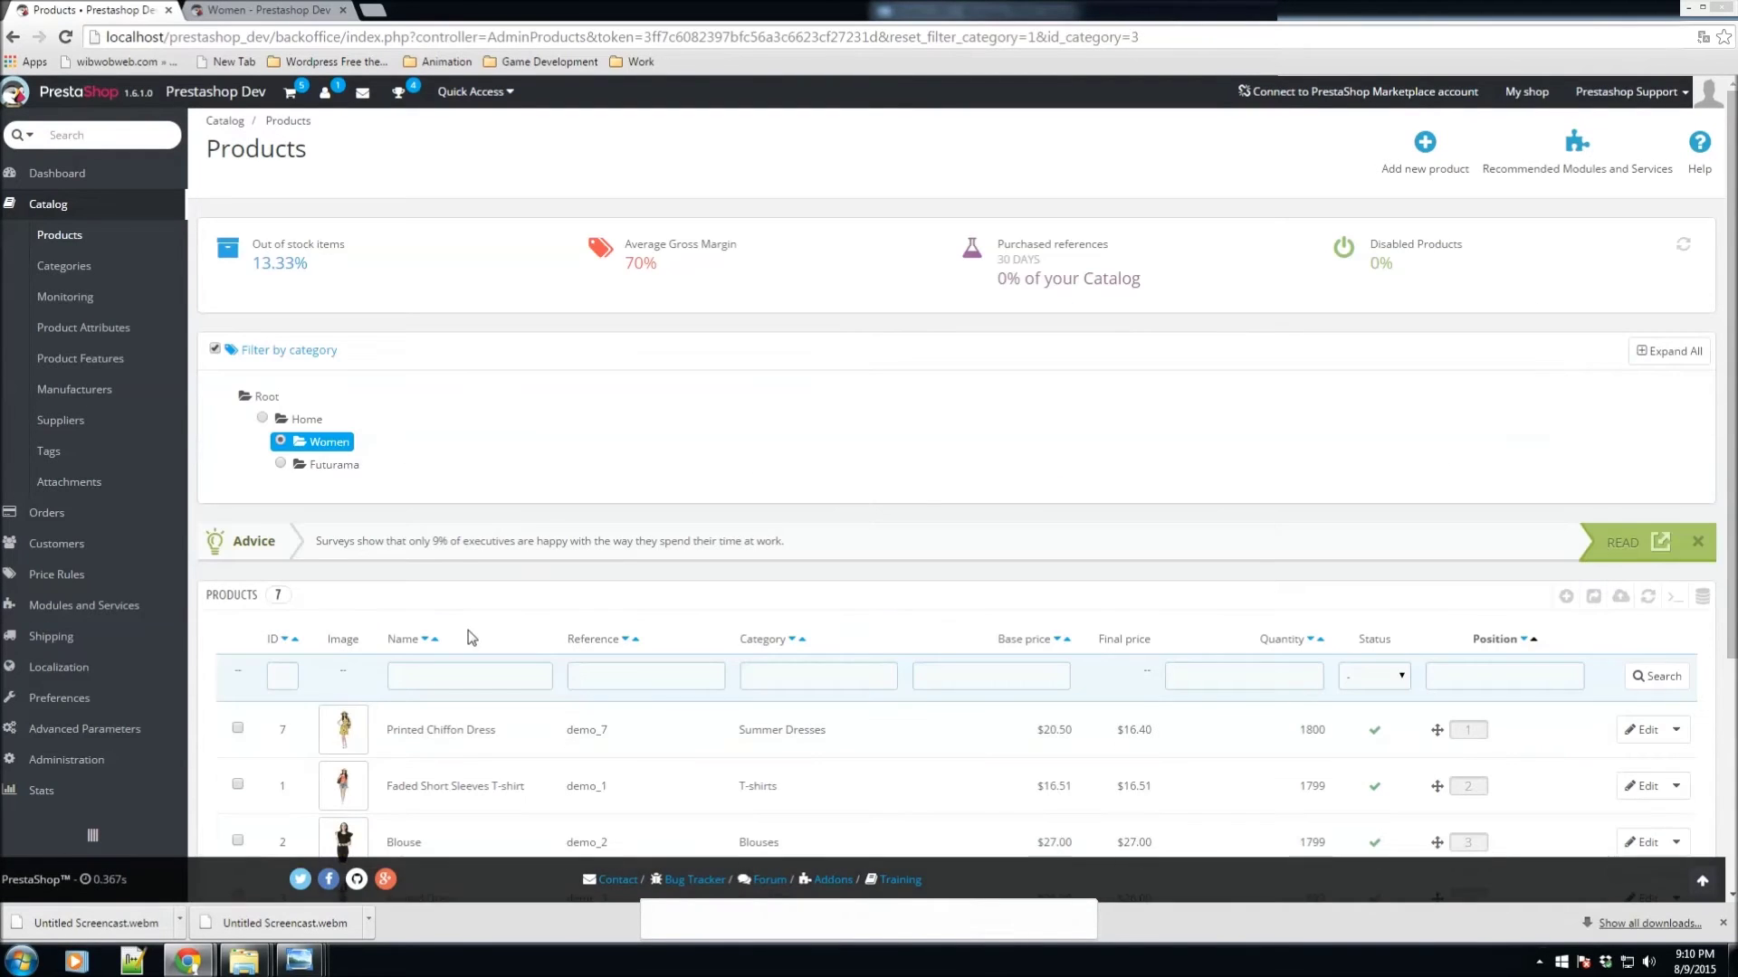
{"action": "left_click", "coordinate": [246, 396]}
{"action": "left_click", "coordinate": [214, 352]}
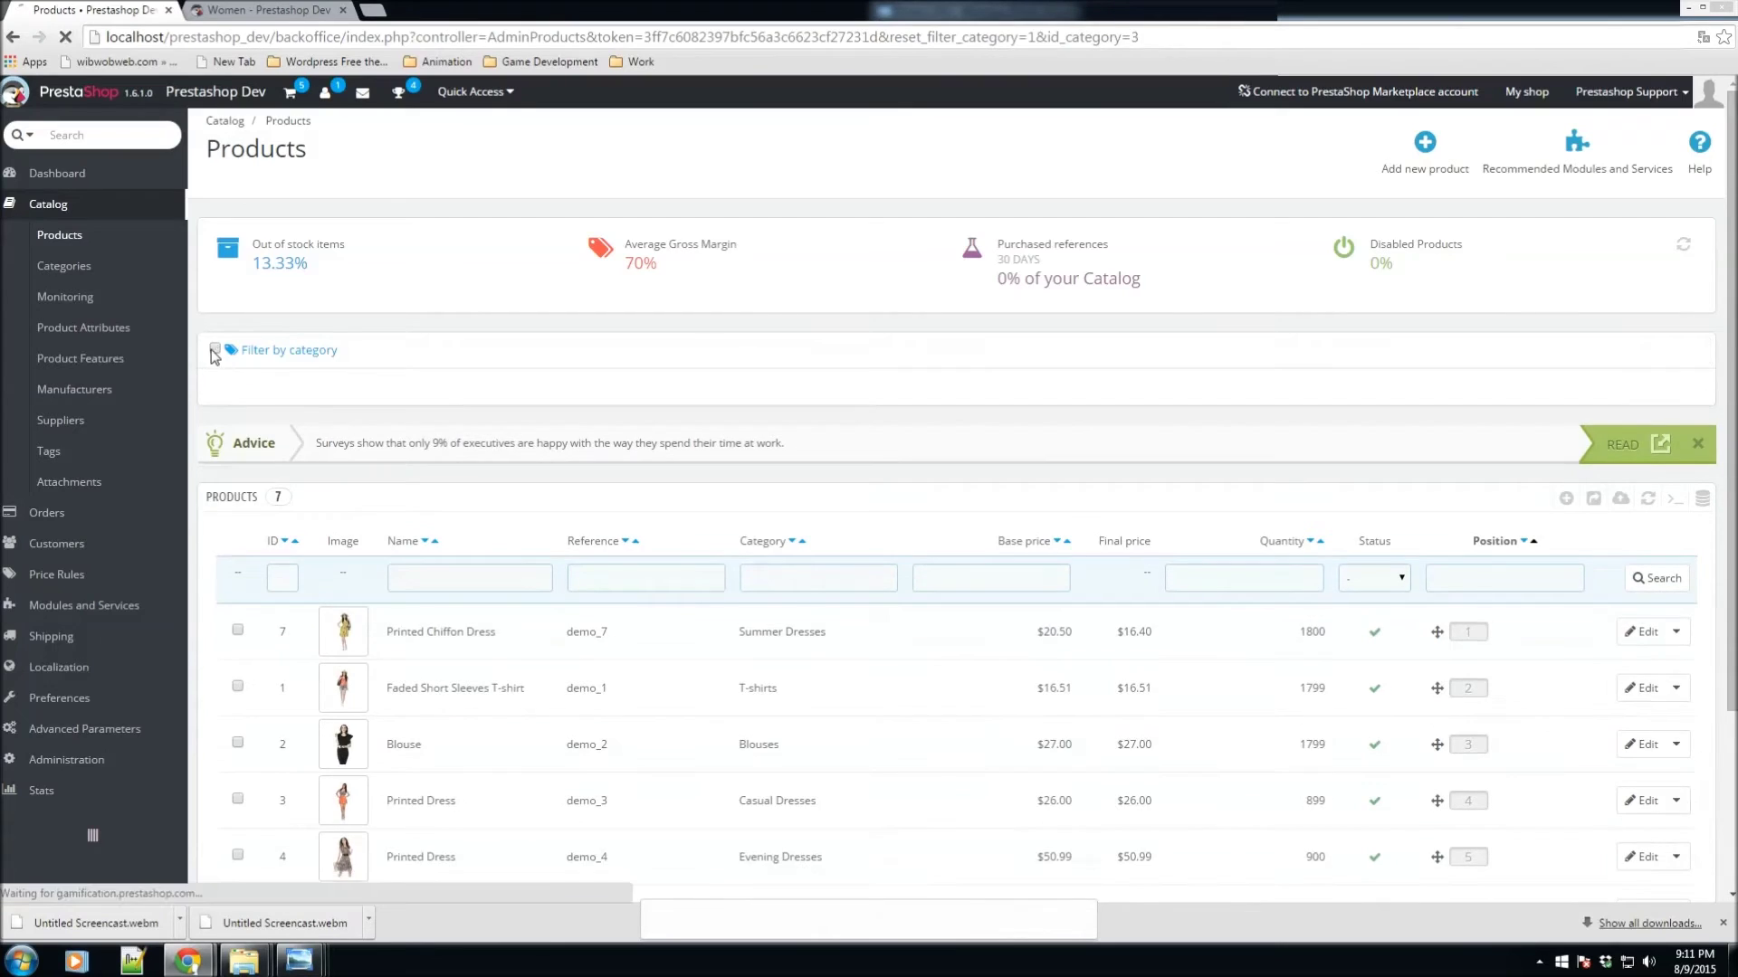
{"action": "scroll", "coordinate": [452, 587], "scroll_direction": "down", "scroll_amount": 3}
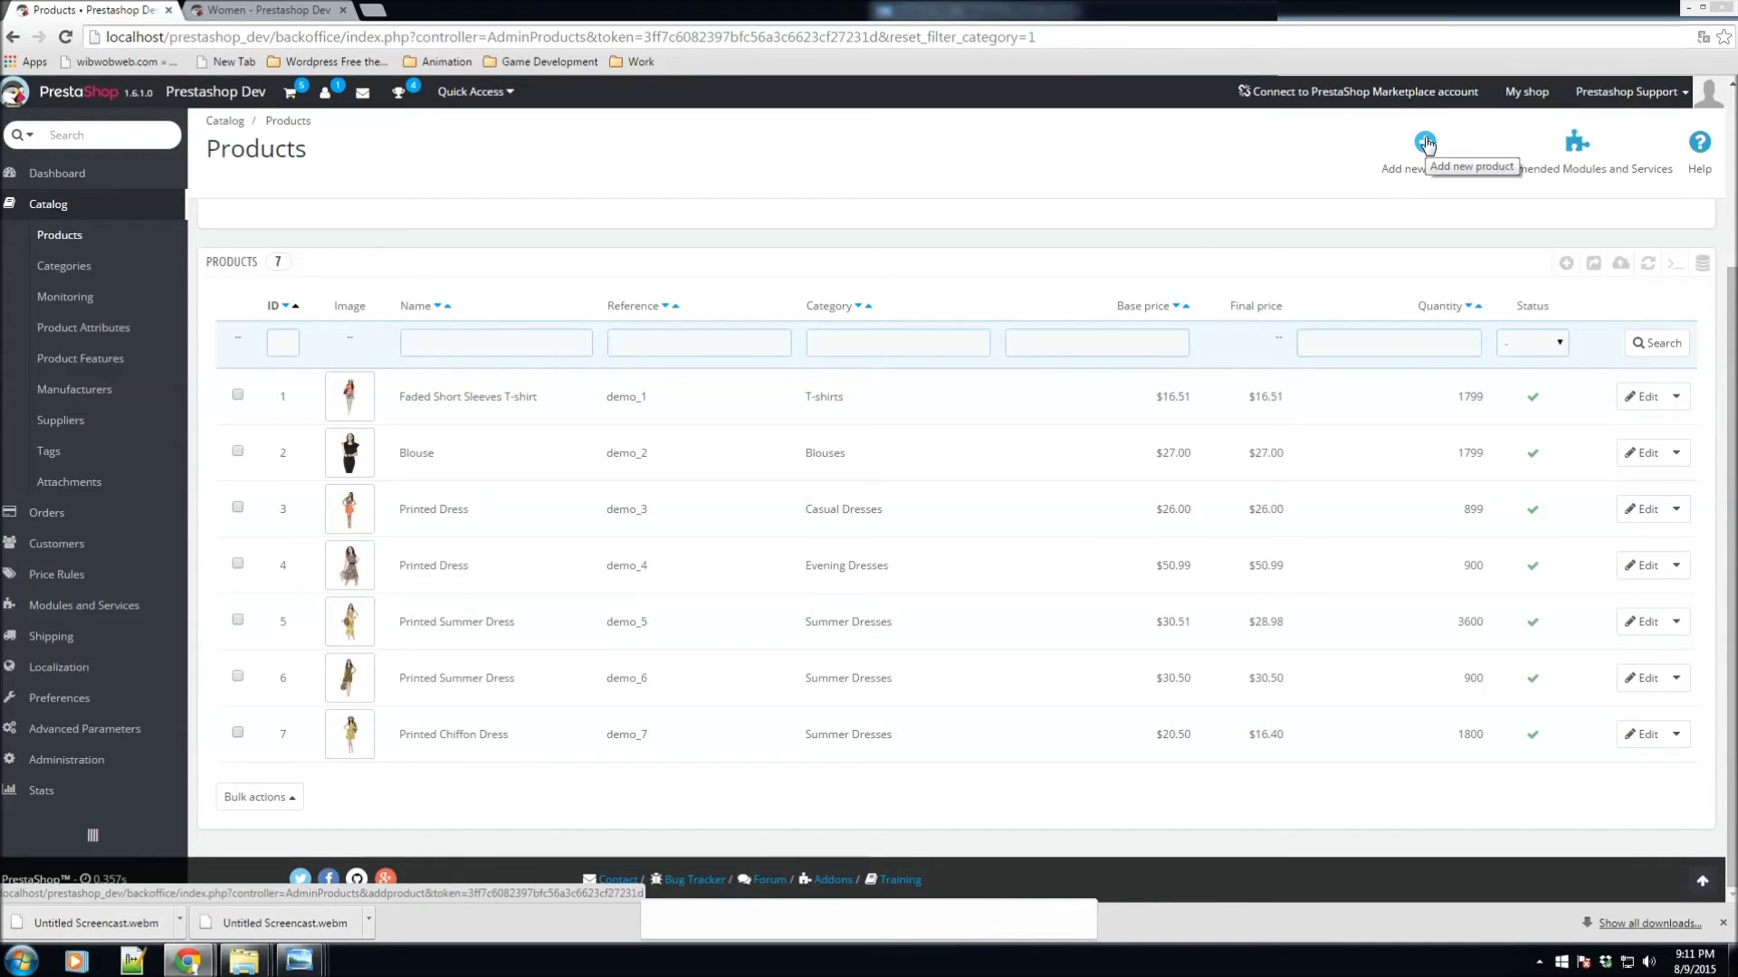
Start a new product, compare the pack and virtual product types, and set the type to Standard product
{"action": "left_click", "coordinate": [1425, 143]}
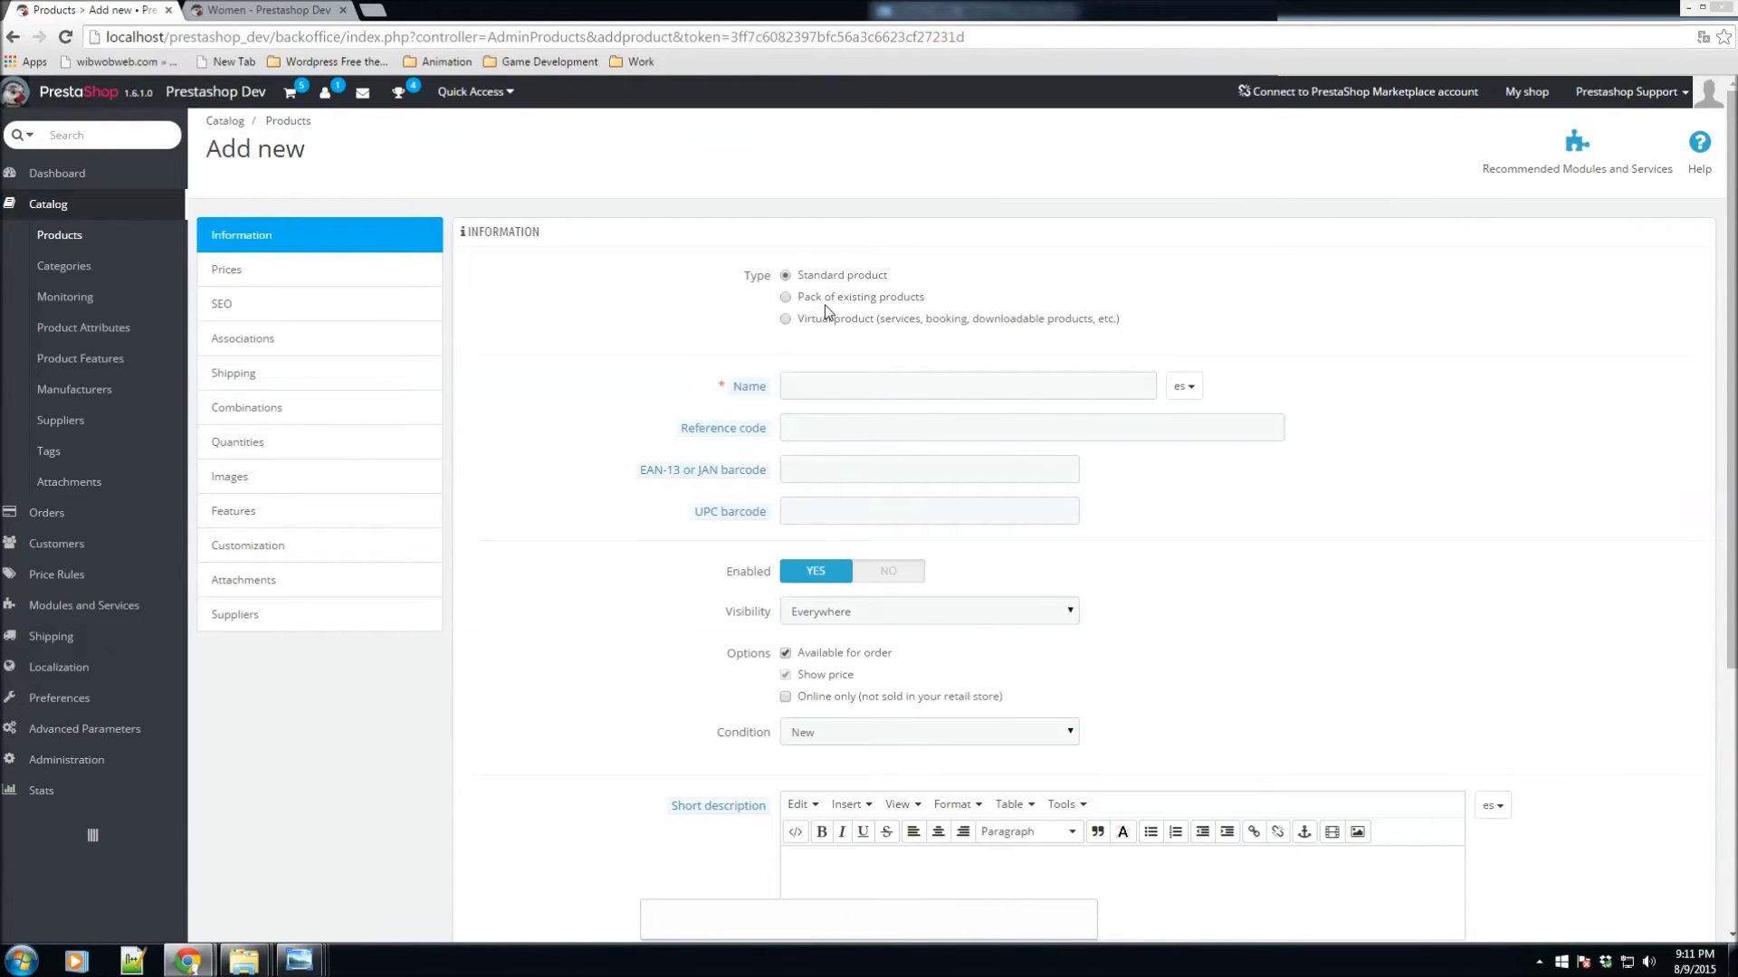
{"action": "left_click", "coordinate": [785, 297]}
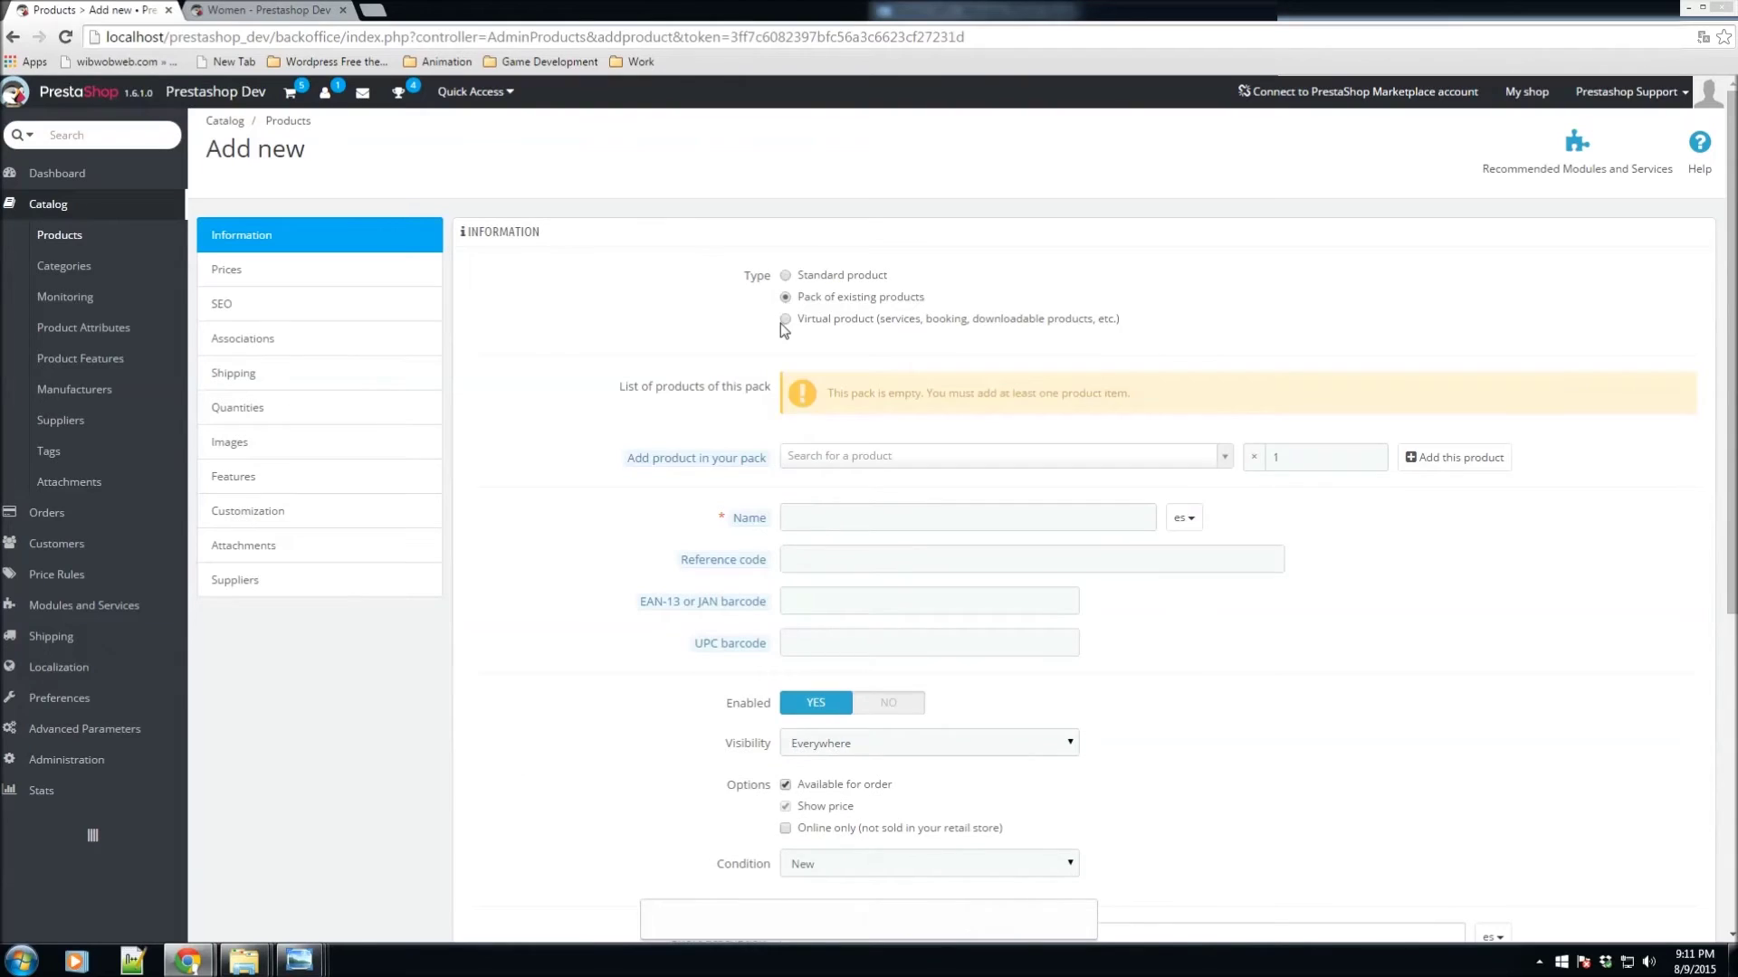
{"action": "left_click", "coordinate": [784, 319]}
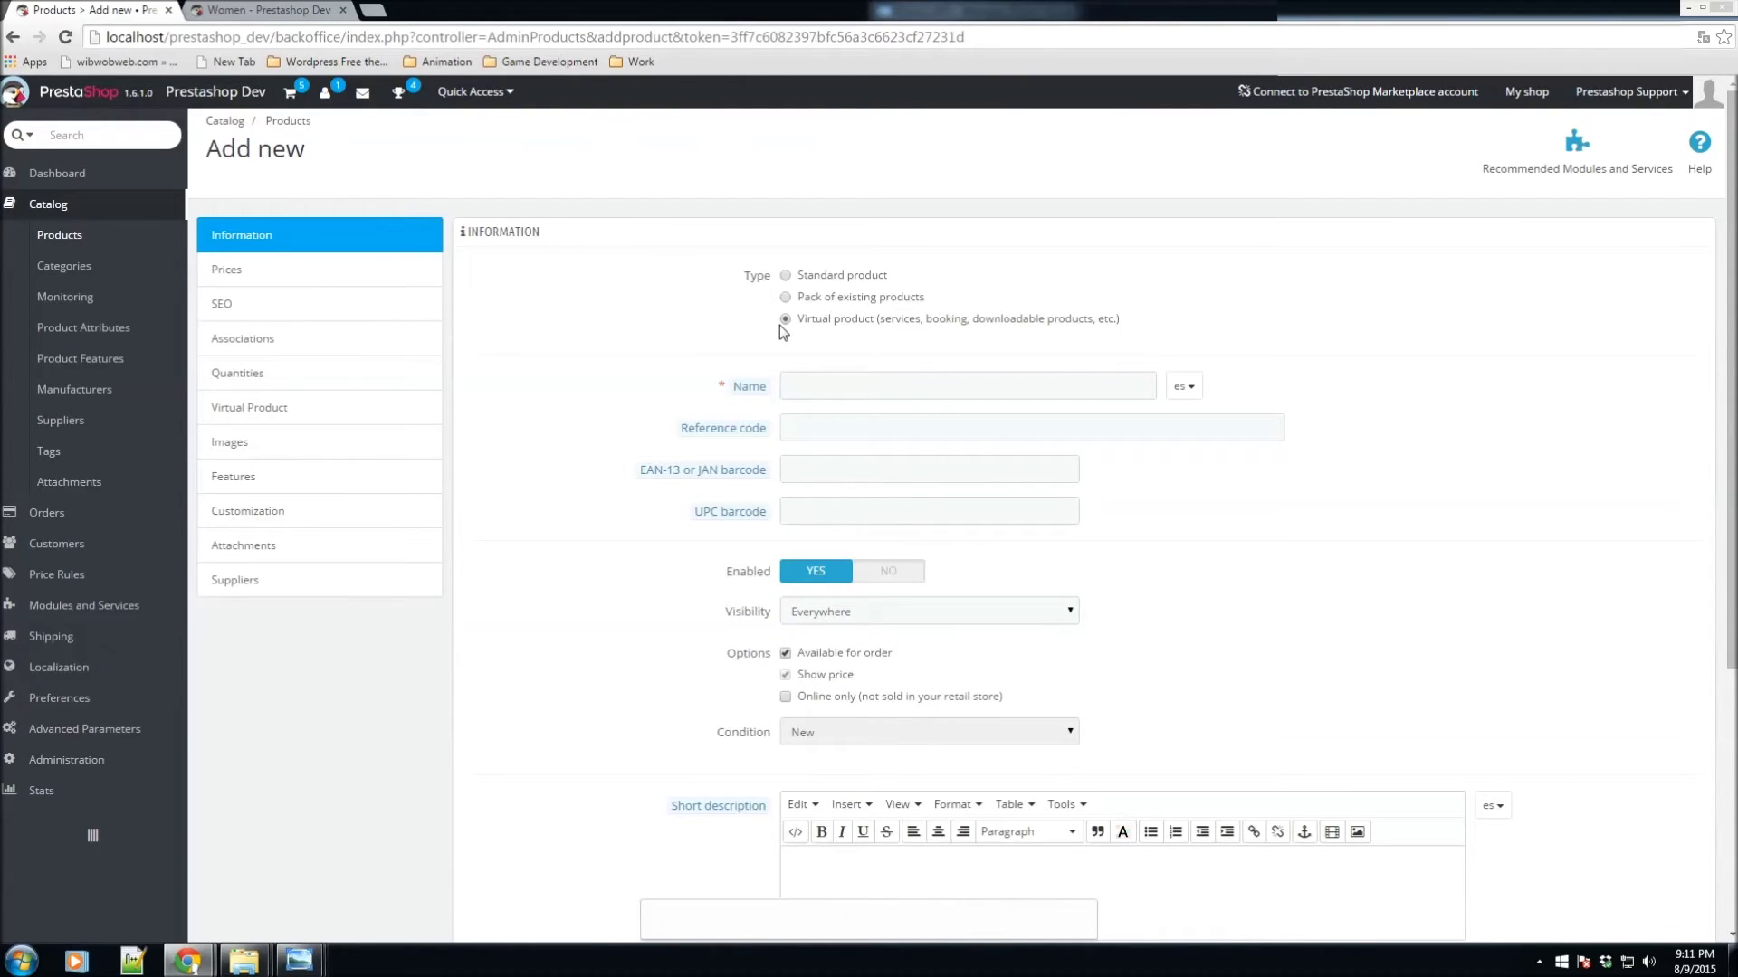
{"action": "left_click", "coordinate": [784, 276]}
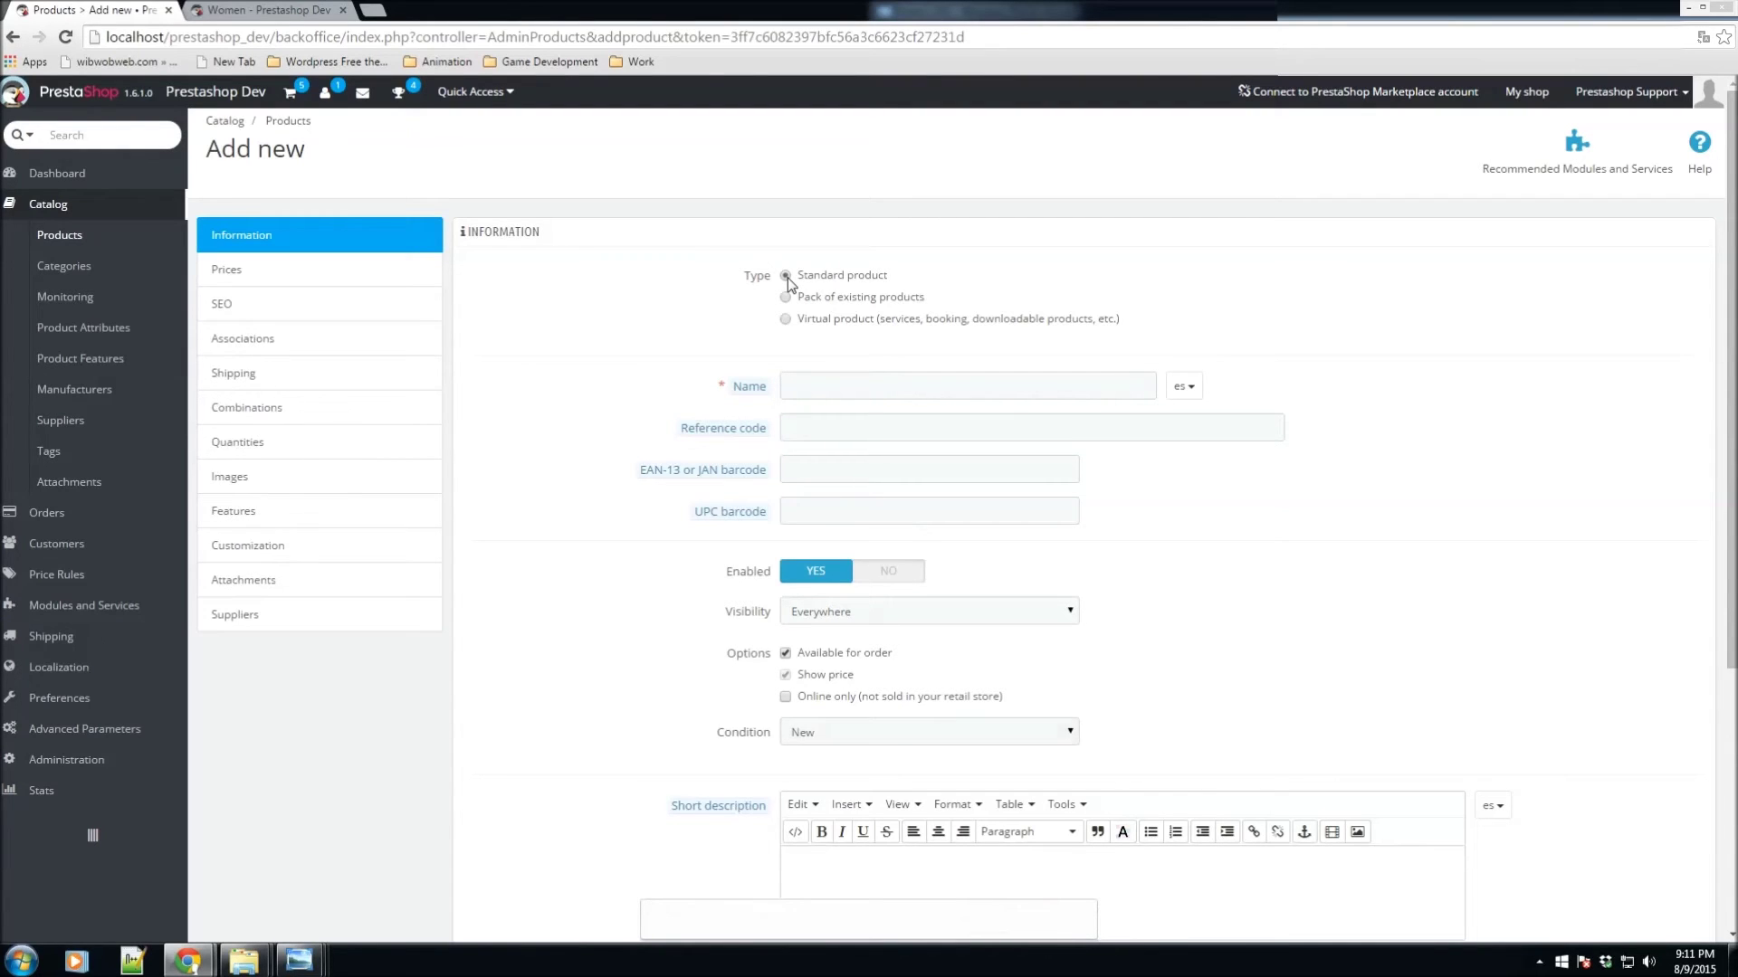
Name the product "Fry T-shirt" and check the reference code, EAN-13 or JAN and UPC barcode fields
{"action": "left_click", "coordinate": [954, 392]}
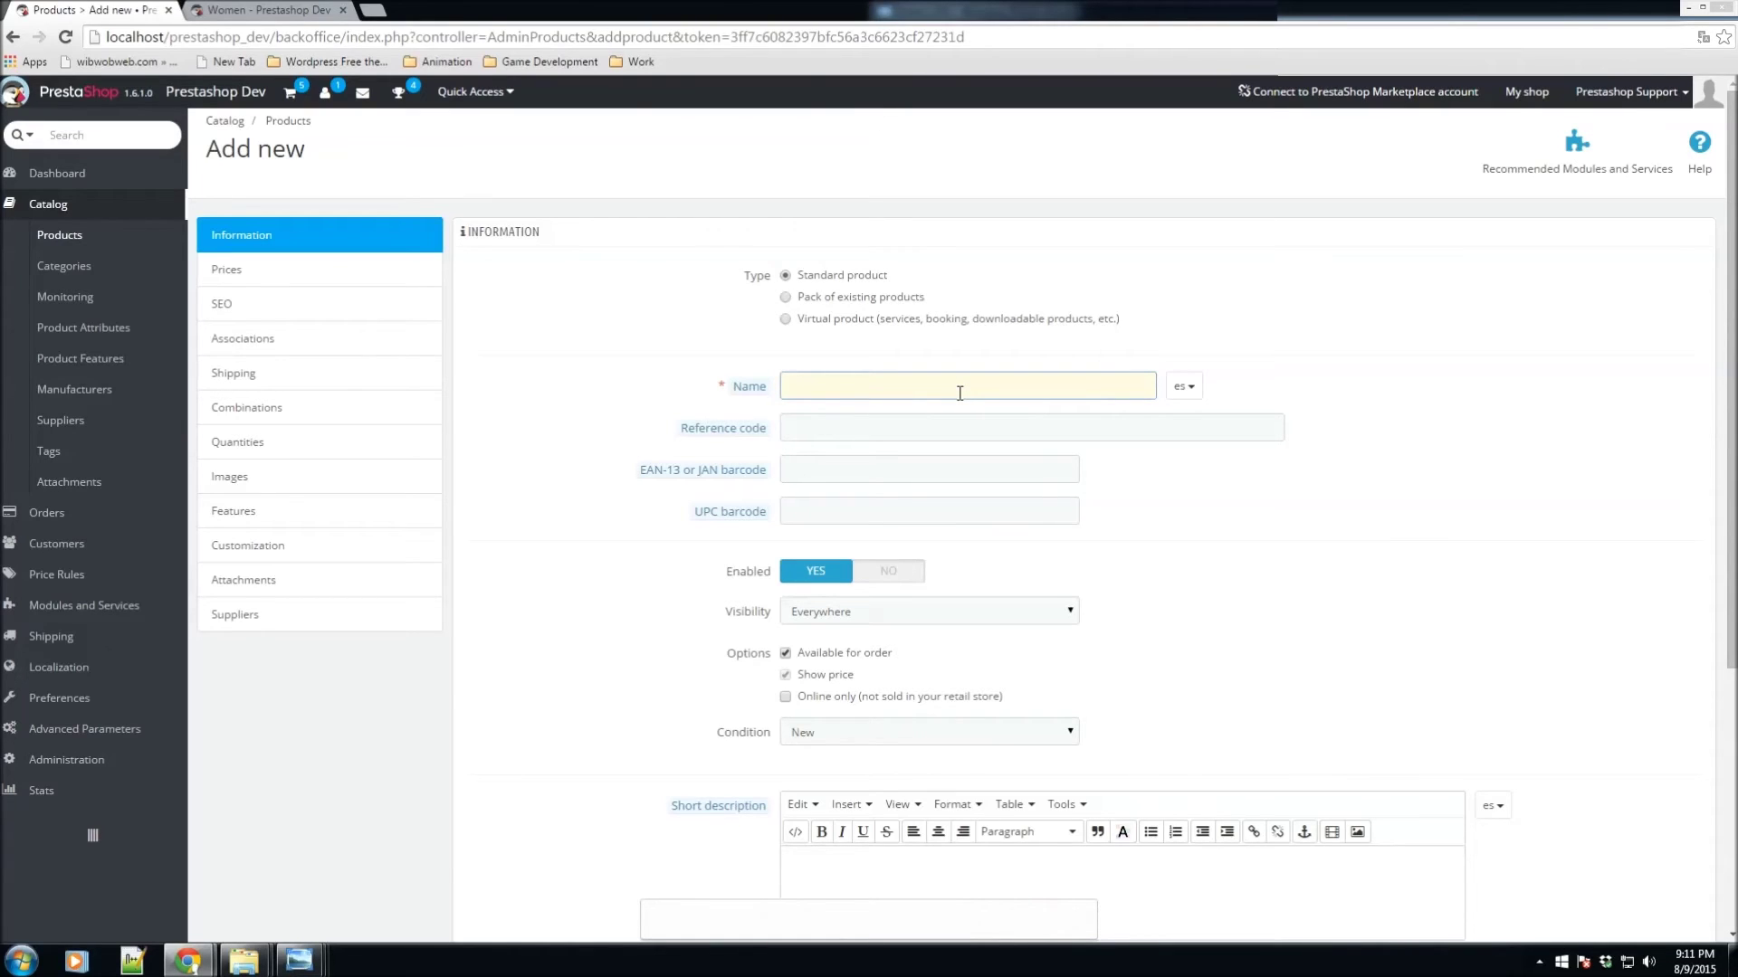
{"action": "type", "text": "Fry T-shirt"}
{"action": "left_click", "coordinate": [884, 421]}
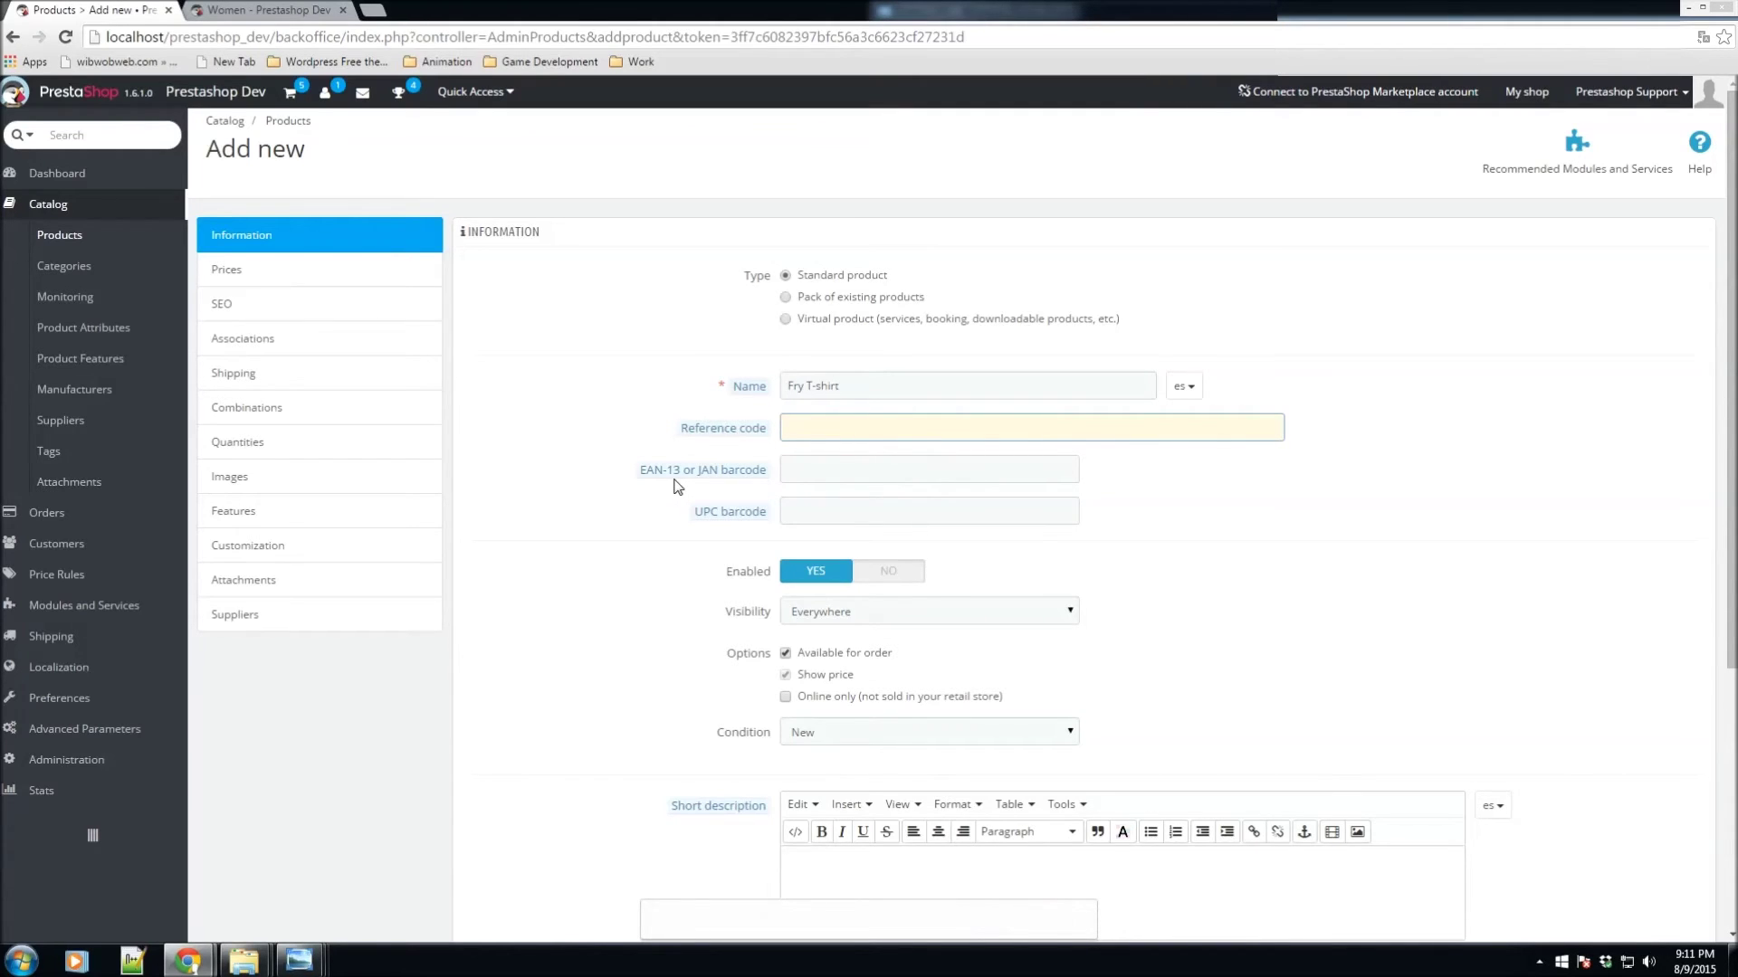
{"action": "mouse_move", "coordinate": [740, 517]}
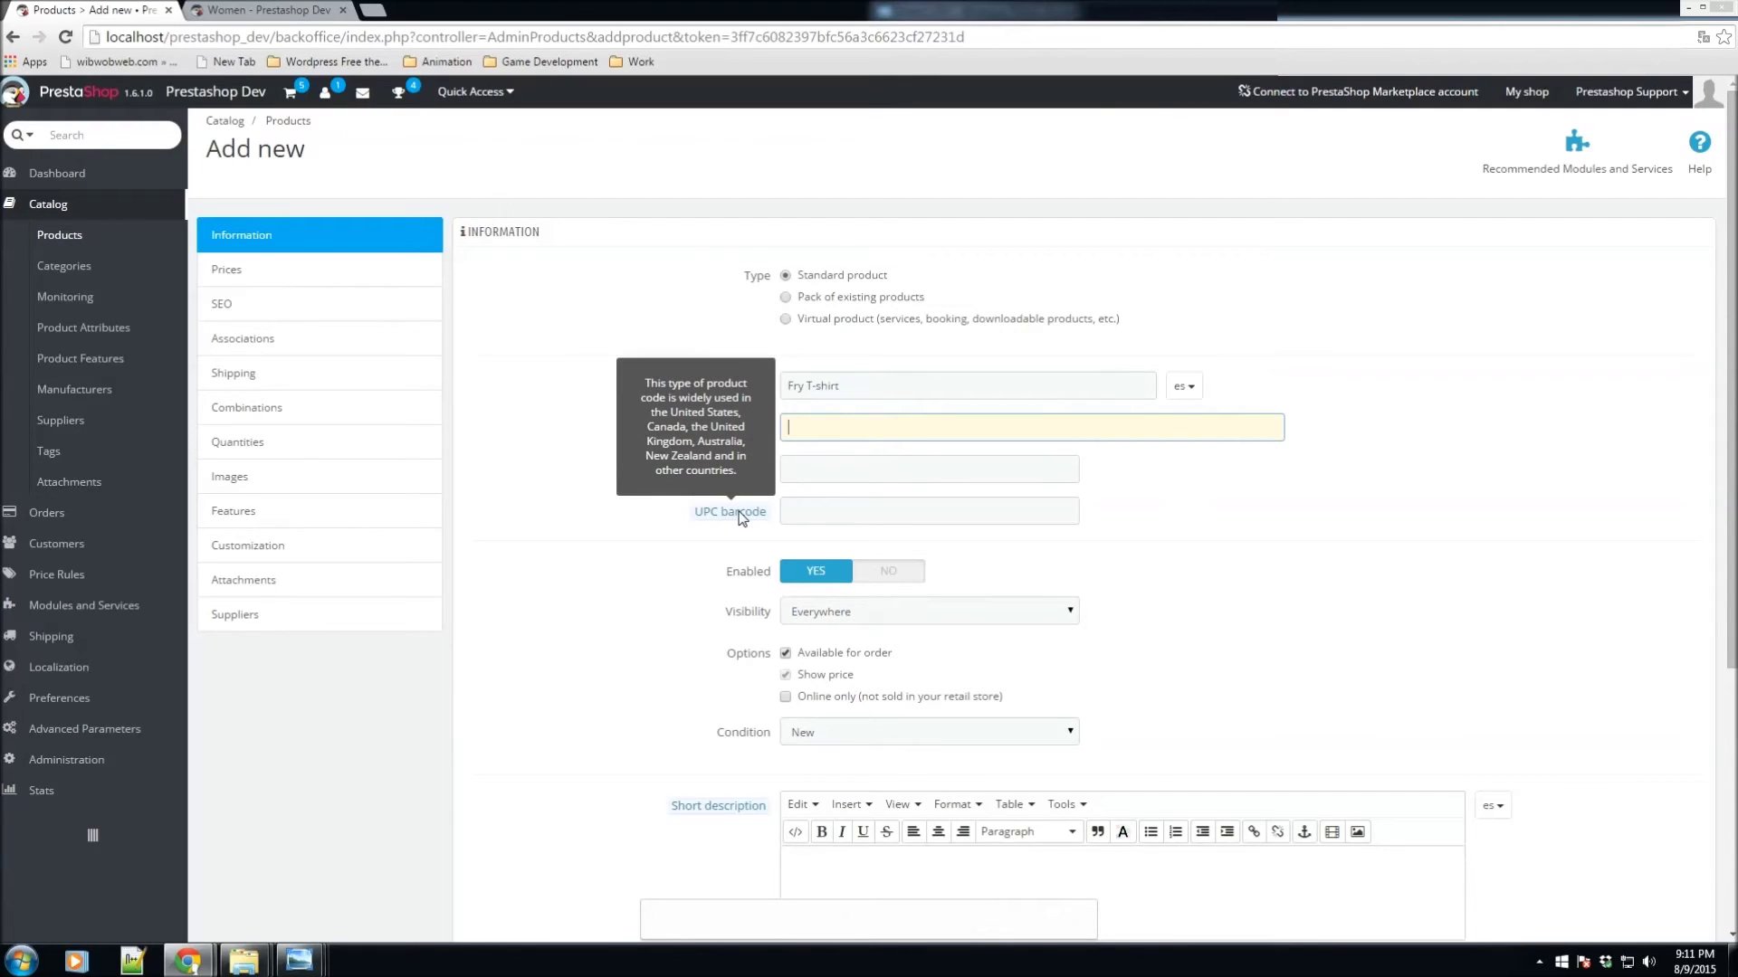
{"action": "left_click", "coordinate": [819, 509]}
{"action": "left_click", "coordinate": [796, 467]}
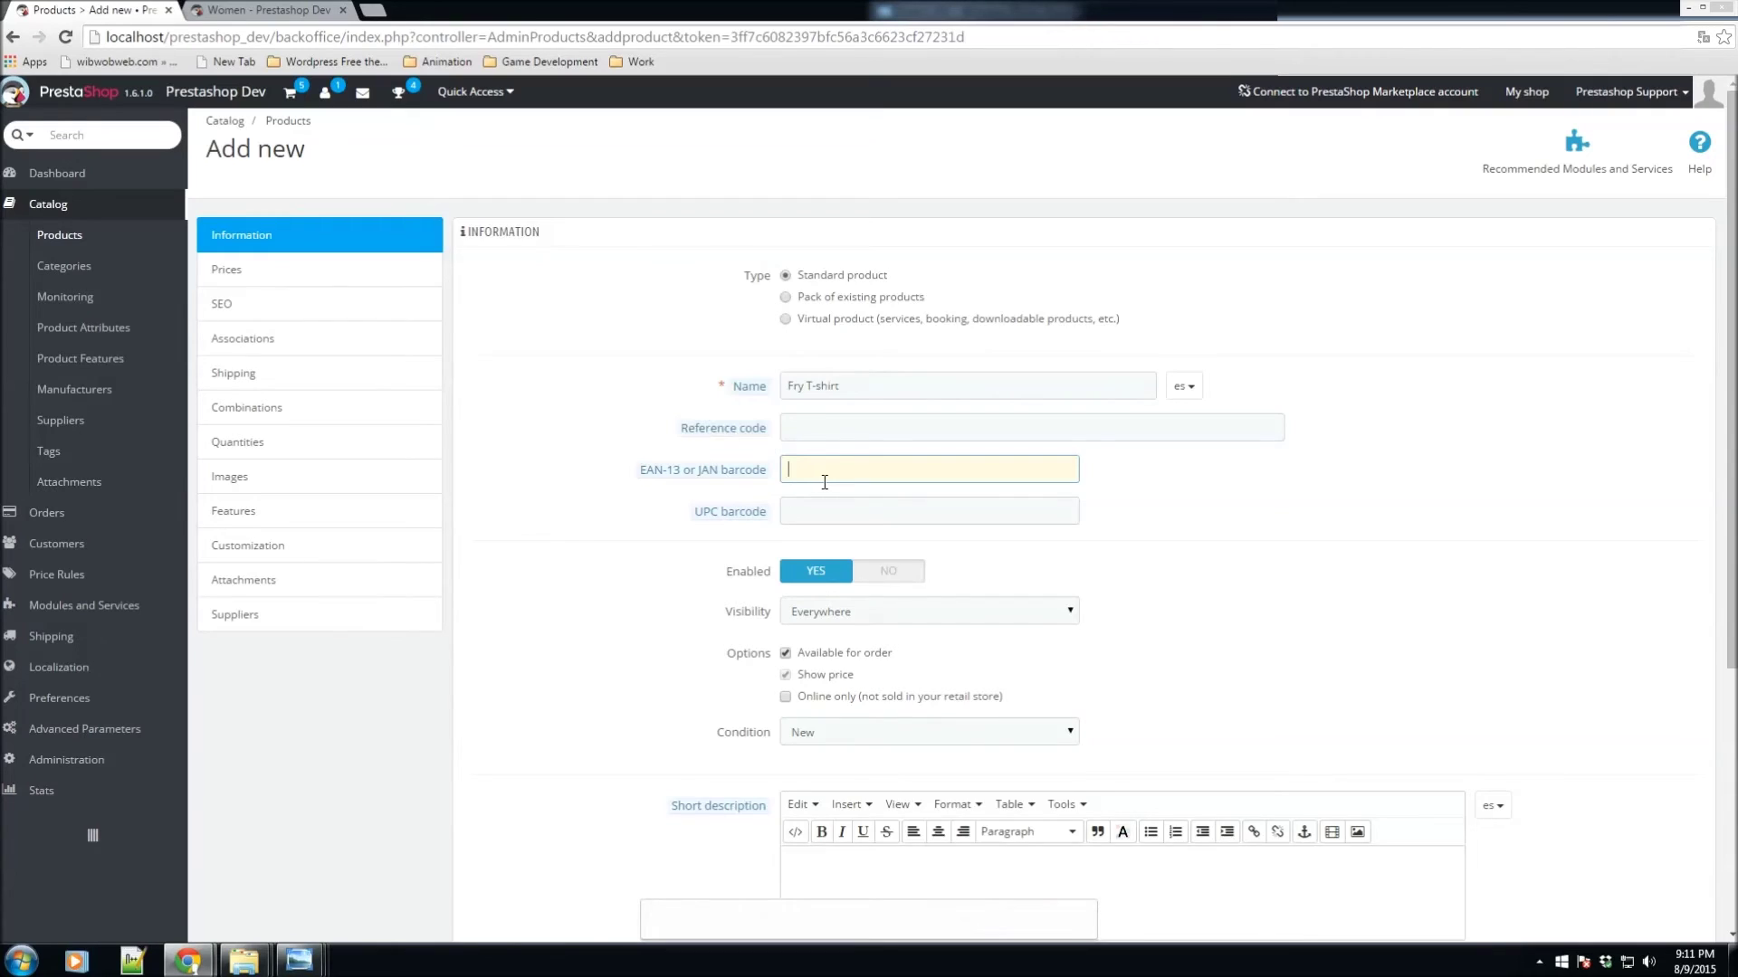
Examine the product's visibility and condition choices and its short description, description and tags fields
{"action": "scroll", "coordinate": [824, 483], "scroll_direction": "down", "scroll_amount": 2}
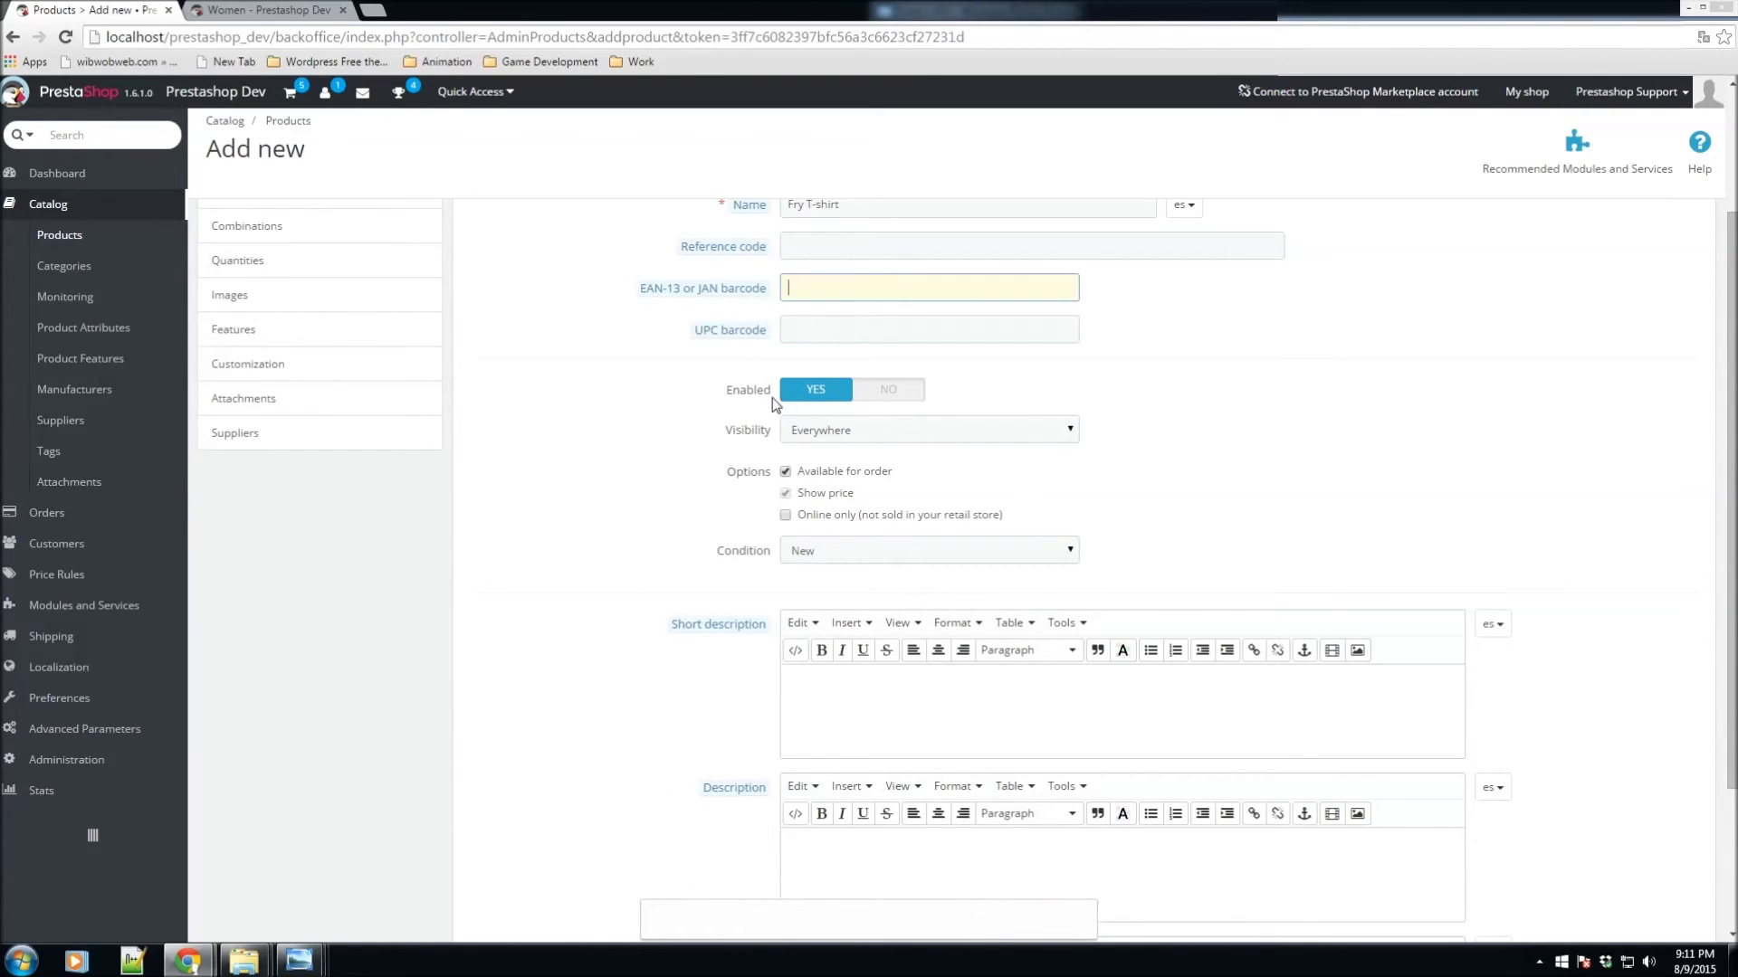
{"action": "left_click", "coordinate": [815, 434]}
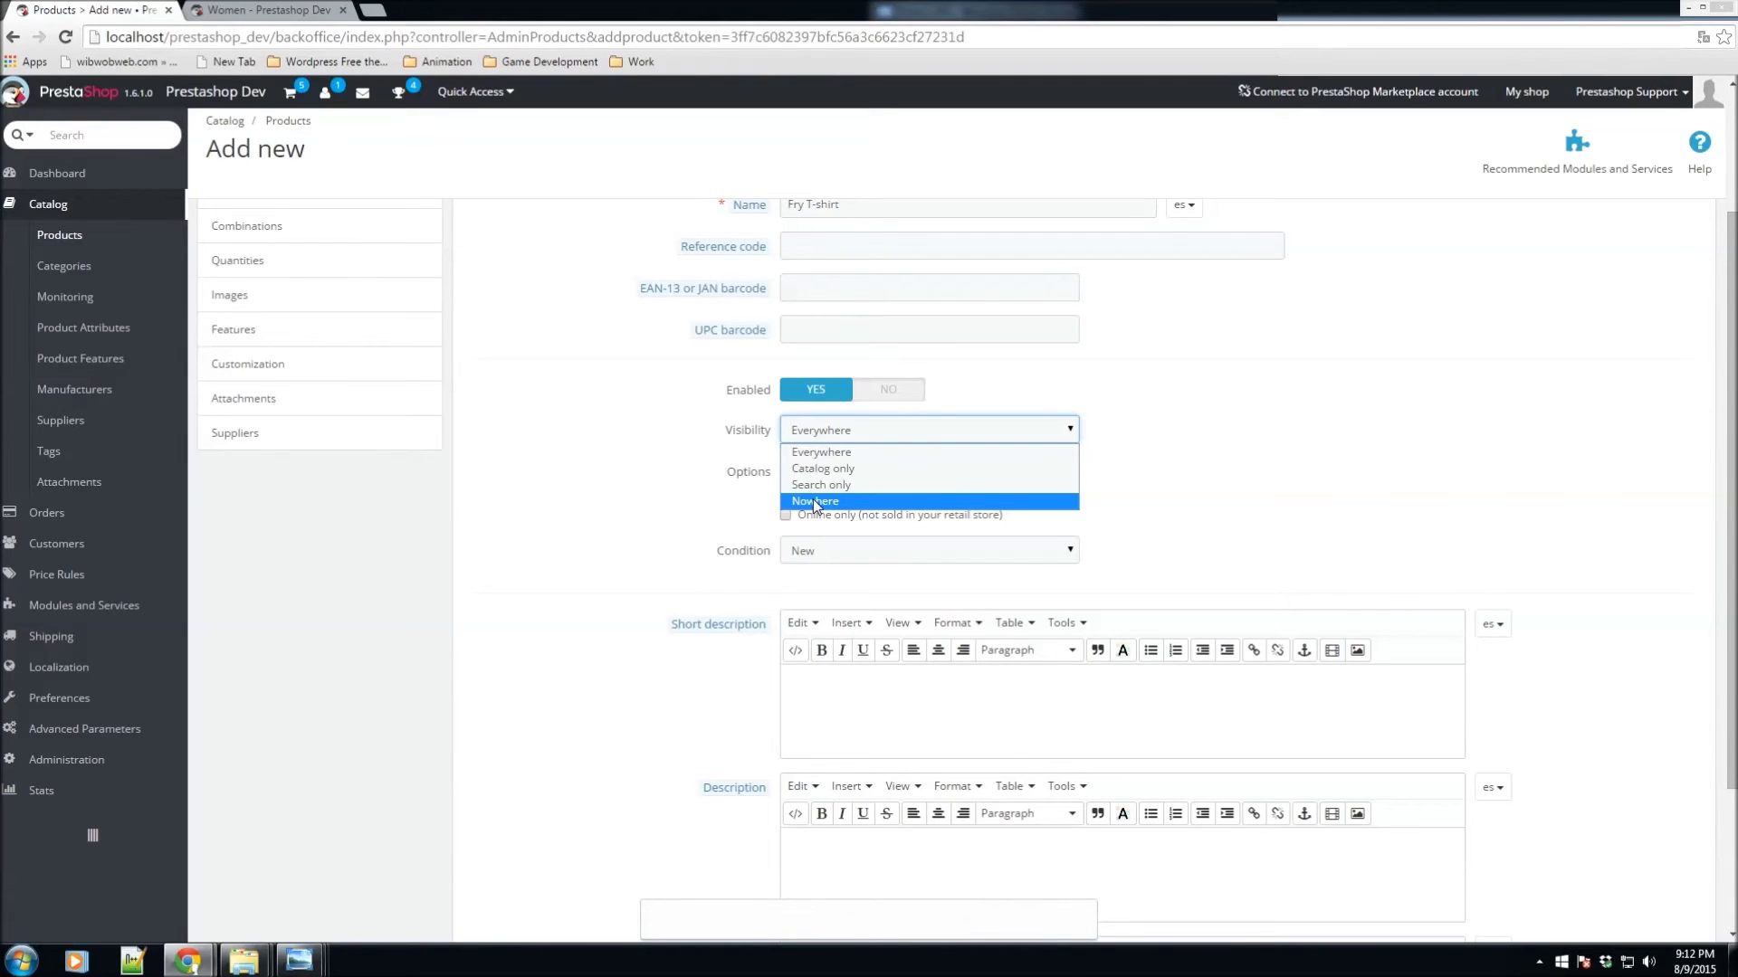
{"action": "left_click", "coordinate": [594, 458]}
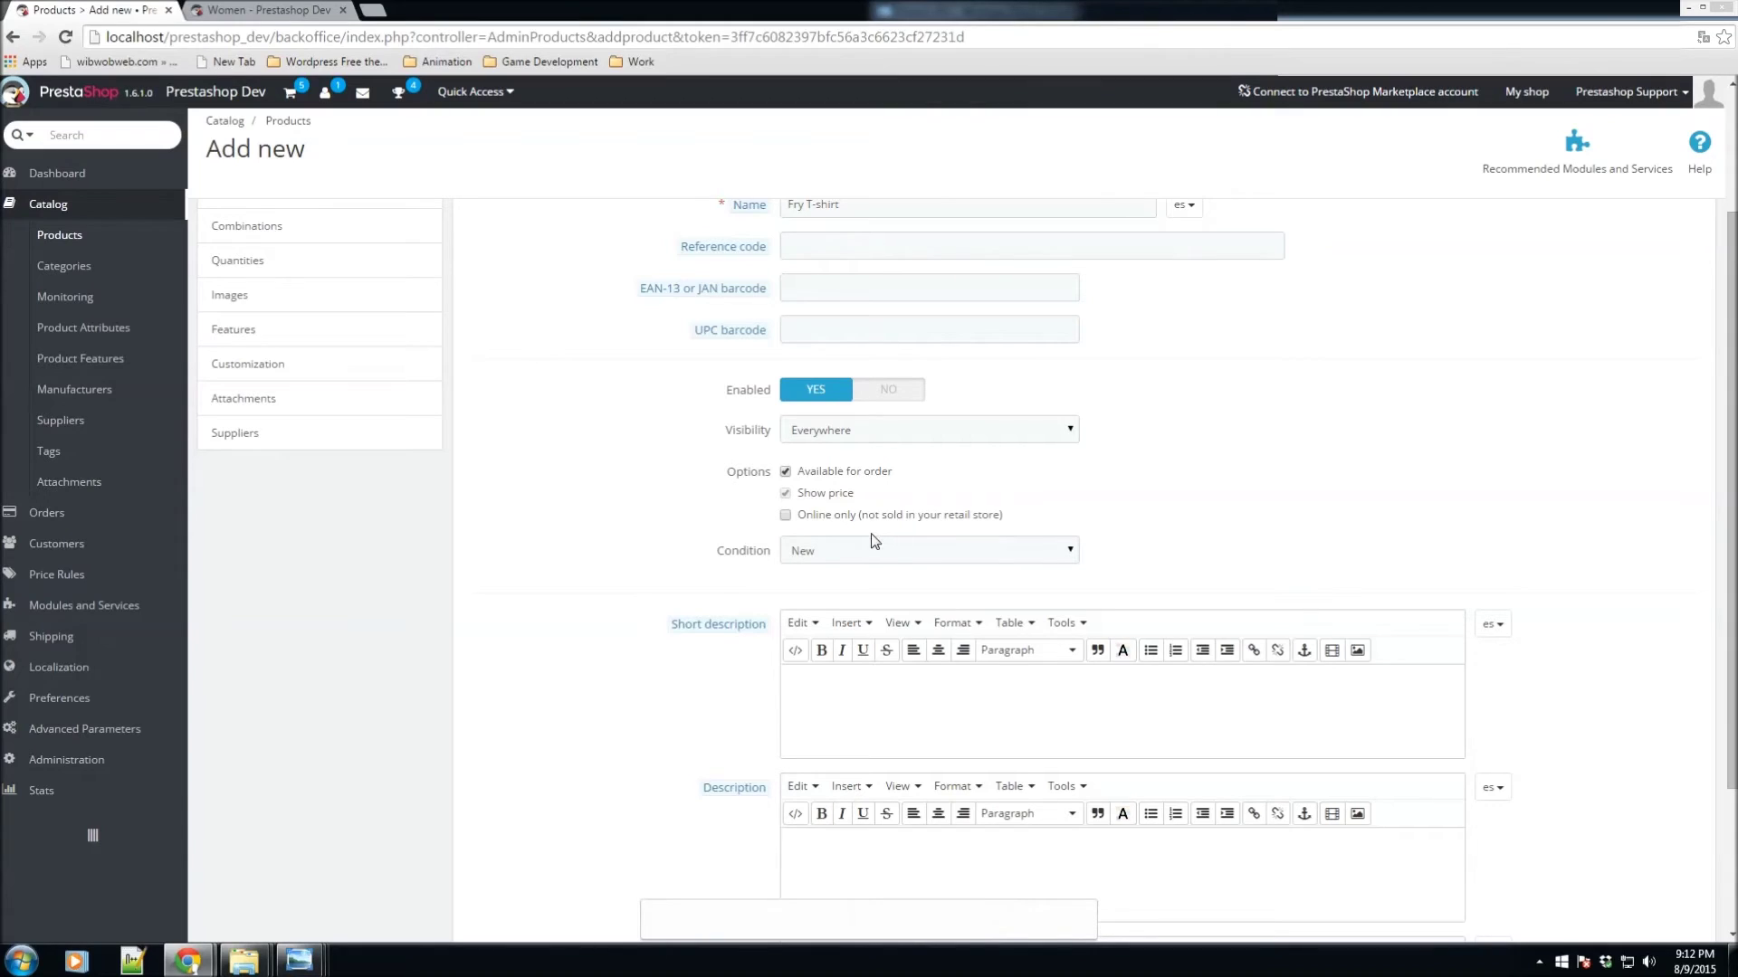
{"action": "left_click", "coordinate": [802, 552]}
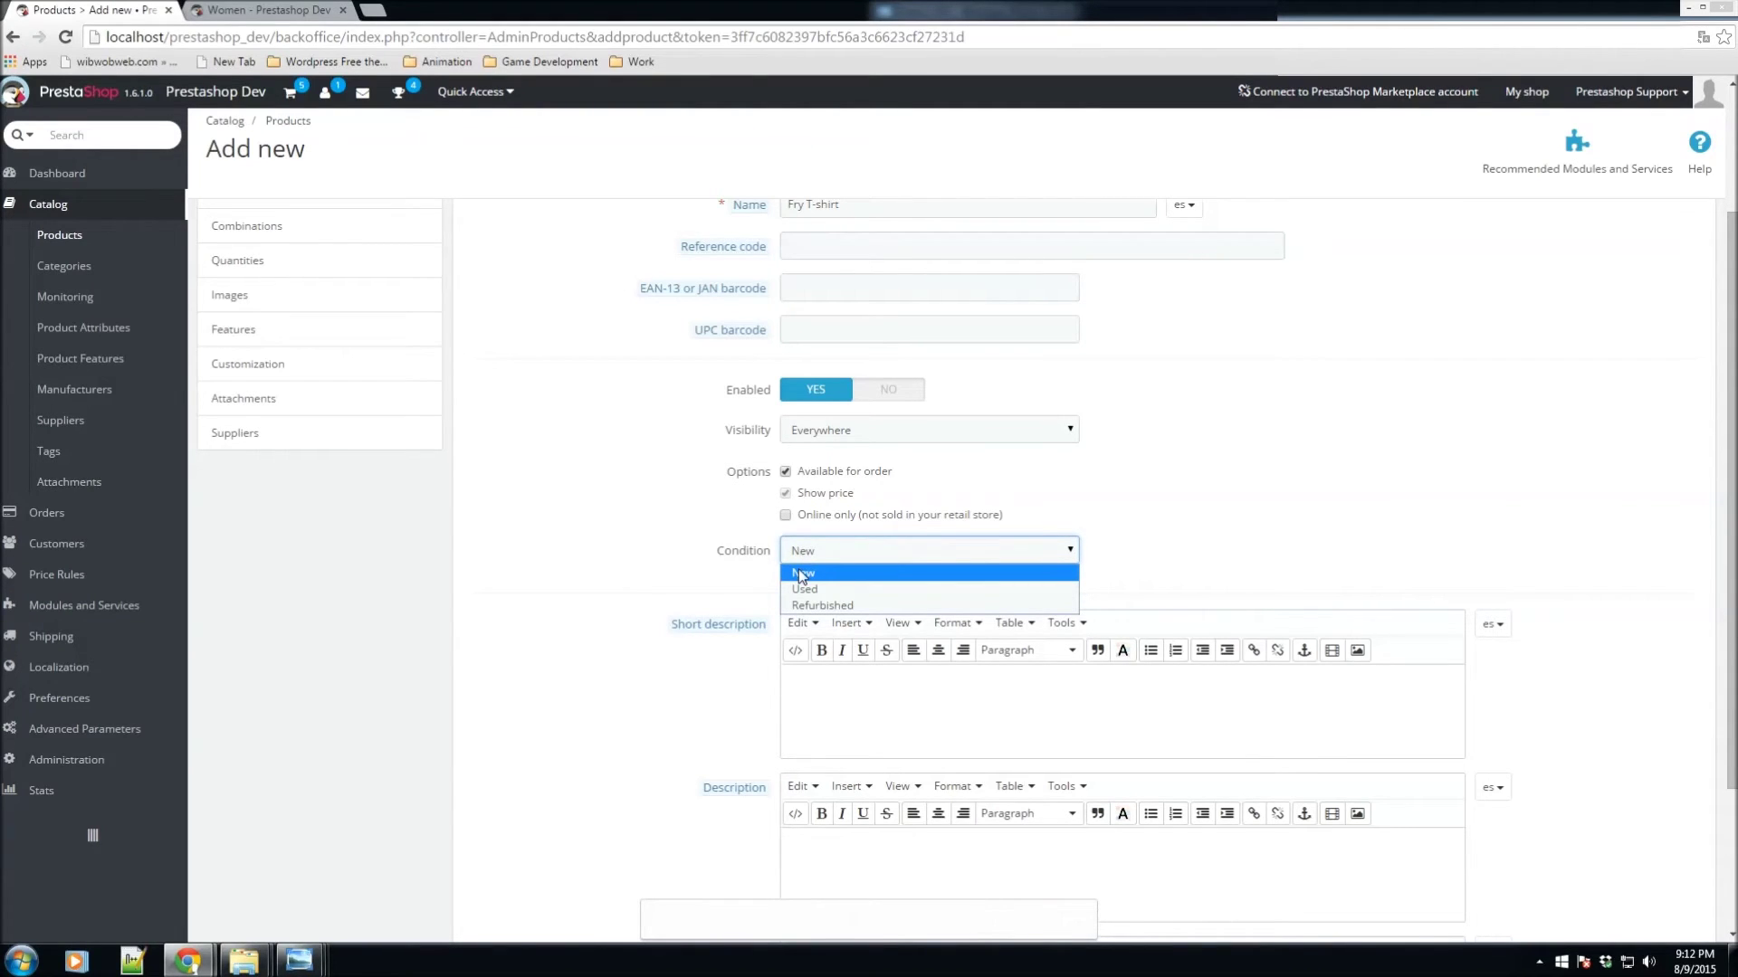
{"action": "left_click", "coordinate": [539, 530]}
{"action": "scroll", "coordinate": [601, 543], "scroll_direction": "down", "scroll_amount": 3}
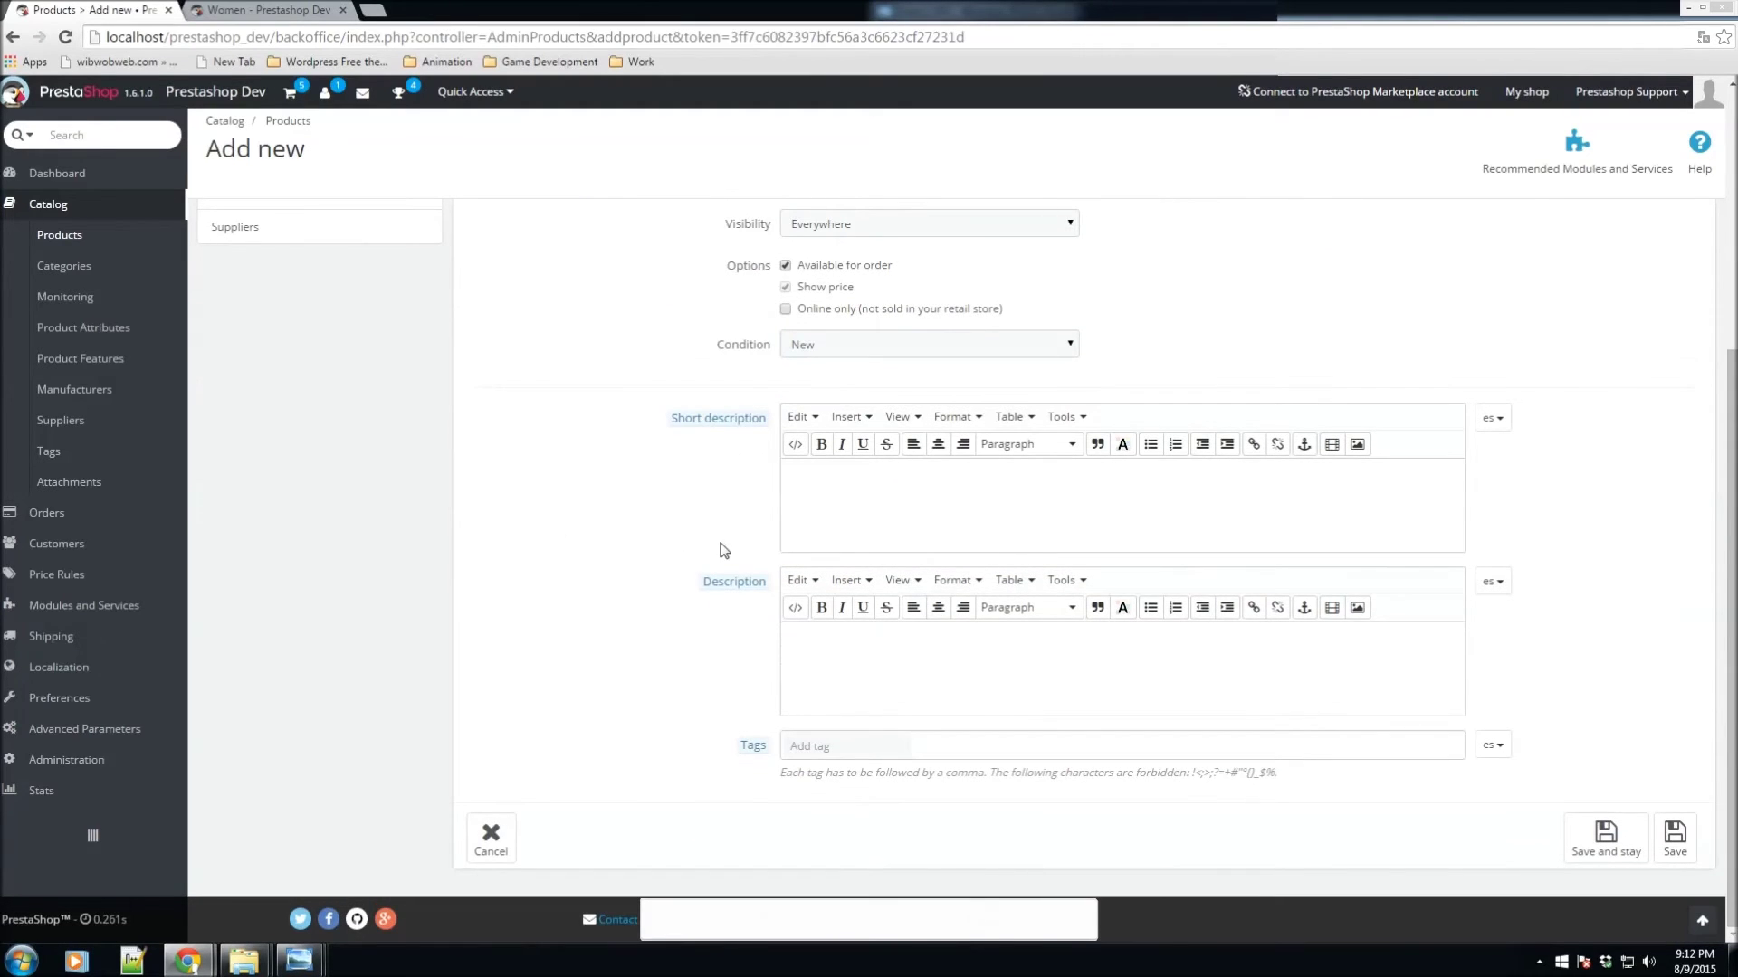
{"action": "mouse_move", "coordinate": [707, 428]}
{"action": "scroll", "coordinate": [841, 748], "scroll_direction": "up", "scroll_amount": 4}
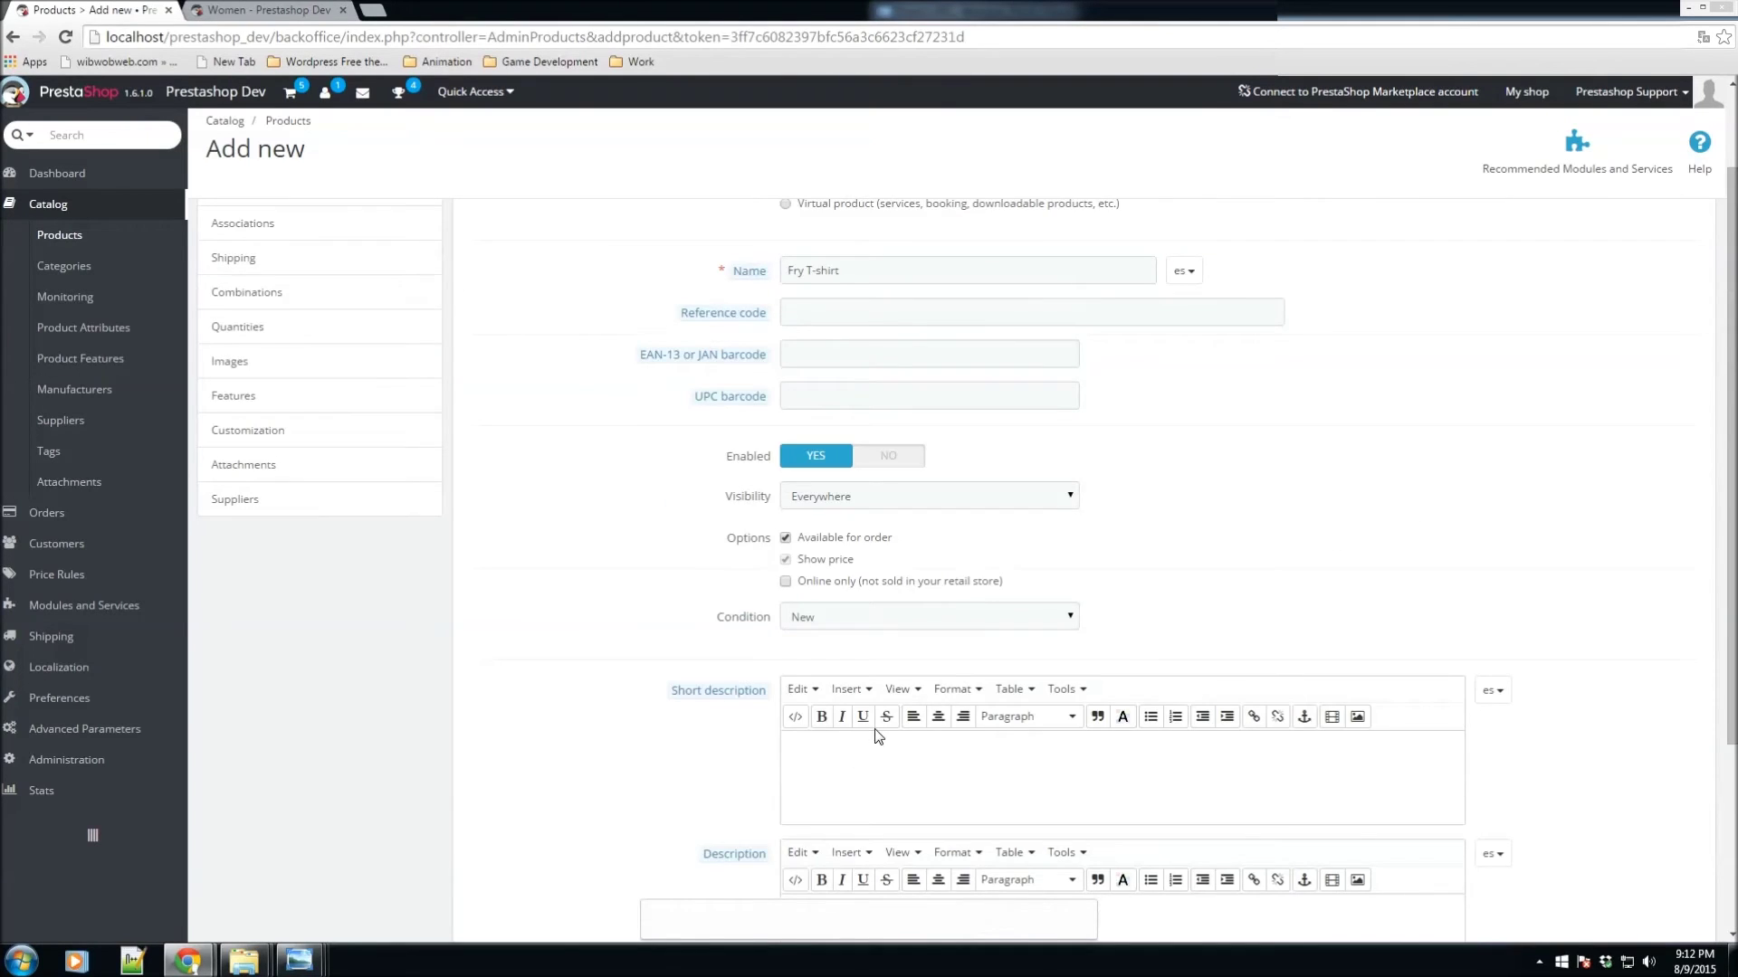
{"action": "scroll", "coordinate": [876, 730], "scroll_direction": "down", "scroll_amount": 4}
{"action": "scroll", "coordinate": [886, 697], "scroll_direction": "up", "scroll_amount": 4}
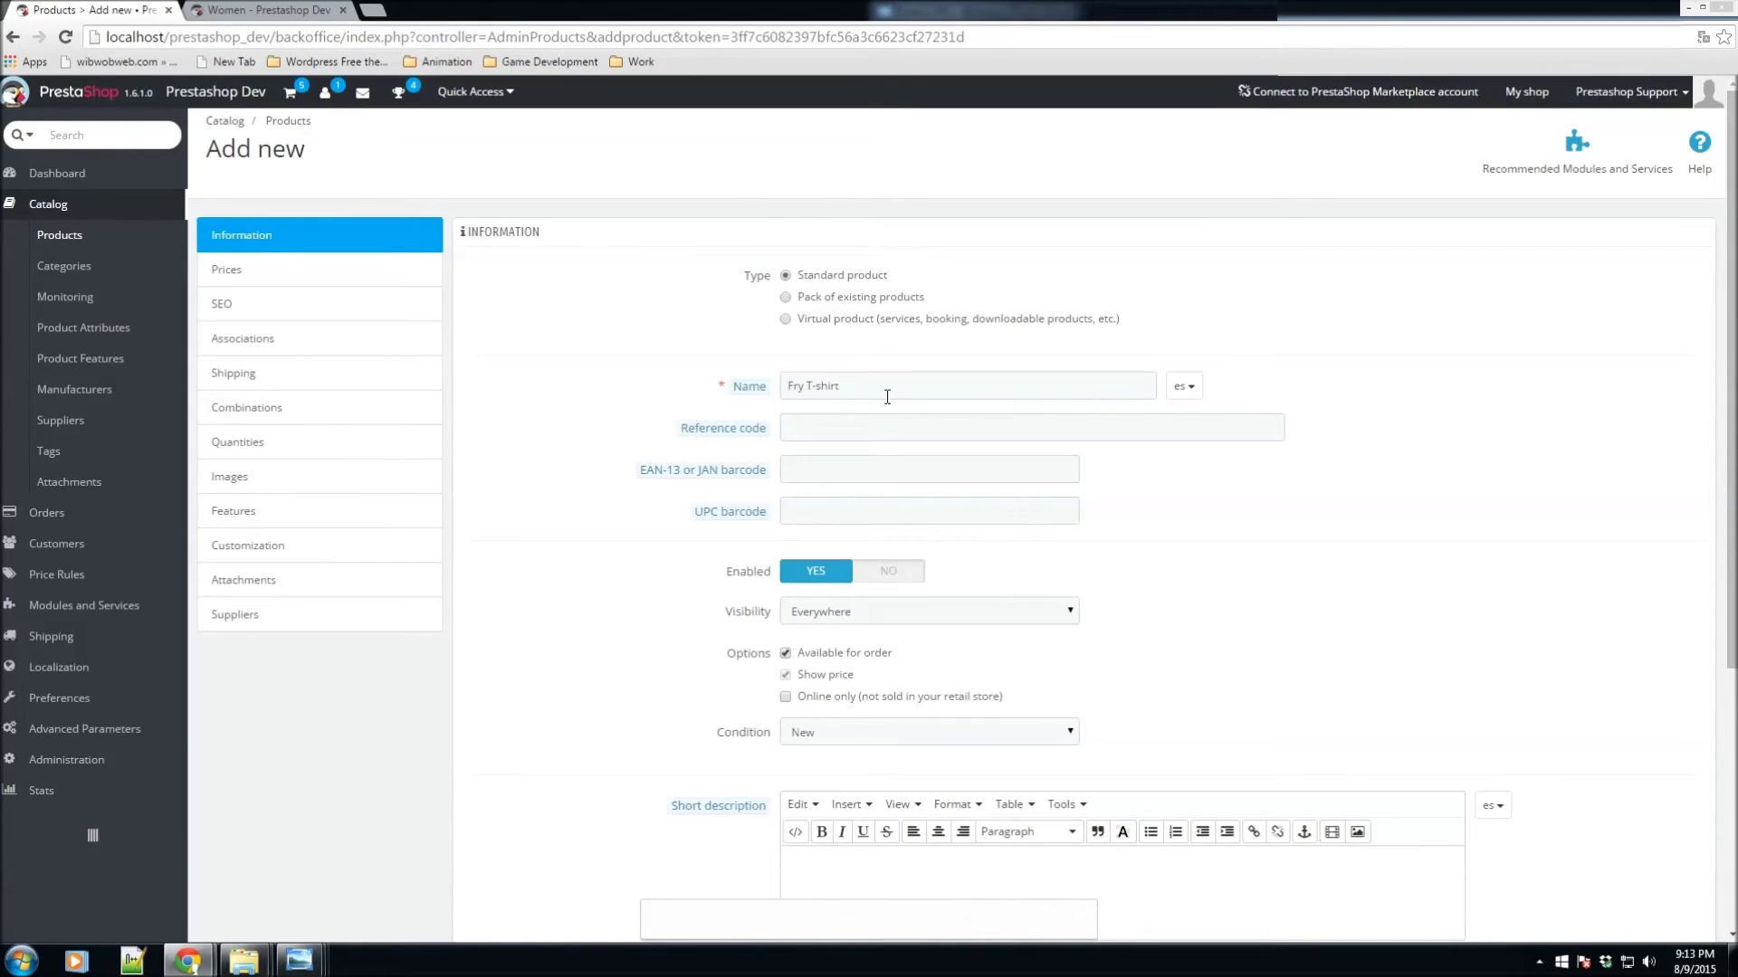
Enter the short description "Fry tshirt" and the description "Fry from futurama tshirt", and save the product while staying on its page
{"action": "scroll", "coordinate": [887, 396], "scroll_direction": "down", "scroll_amount": 3}
{"action": "left_click", "coordinate": [966, 616]}
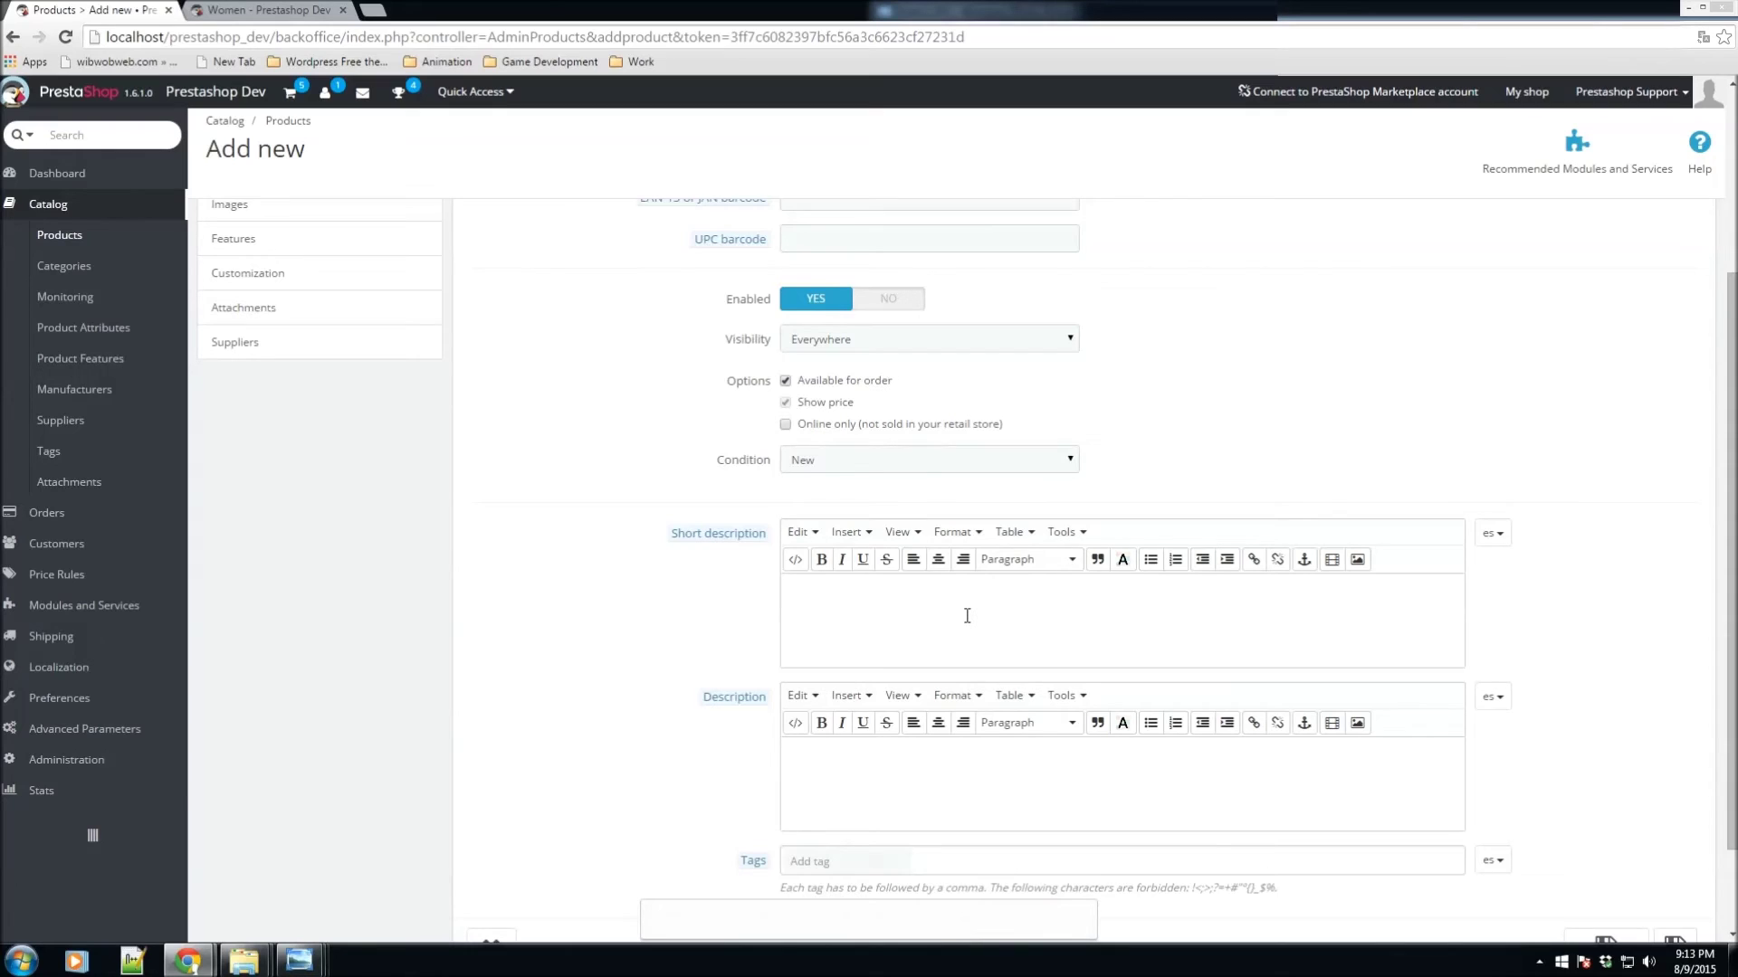
{"action": "type", "text": "Fry tshirt"}
{"action": "key", "text": "Tab"}
{"action": "type", "text": "Fry from futurama tshirt"}
{"action": "scroll", "coordinate": [993, 622], "scroll_direction": "down", "scroll_amount": 1}
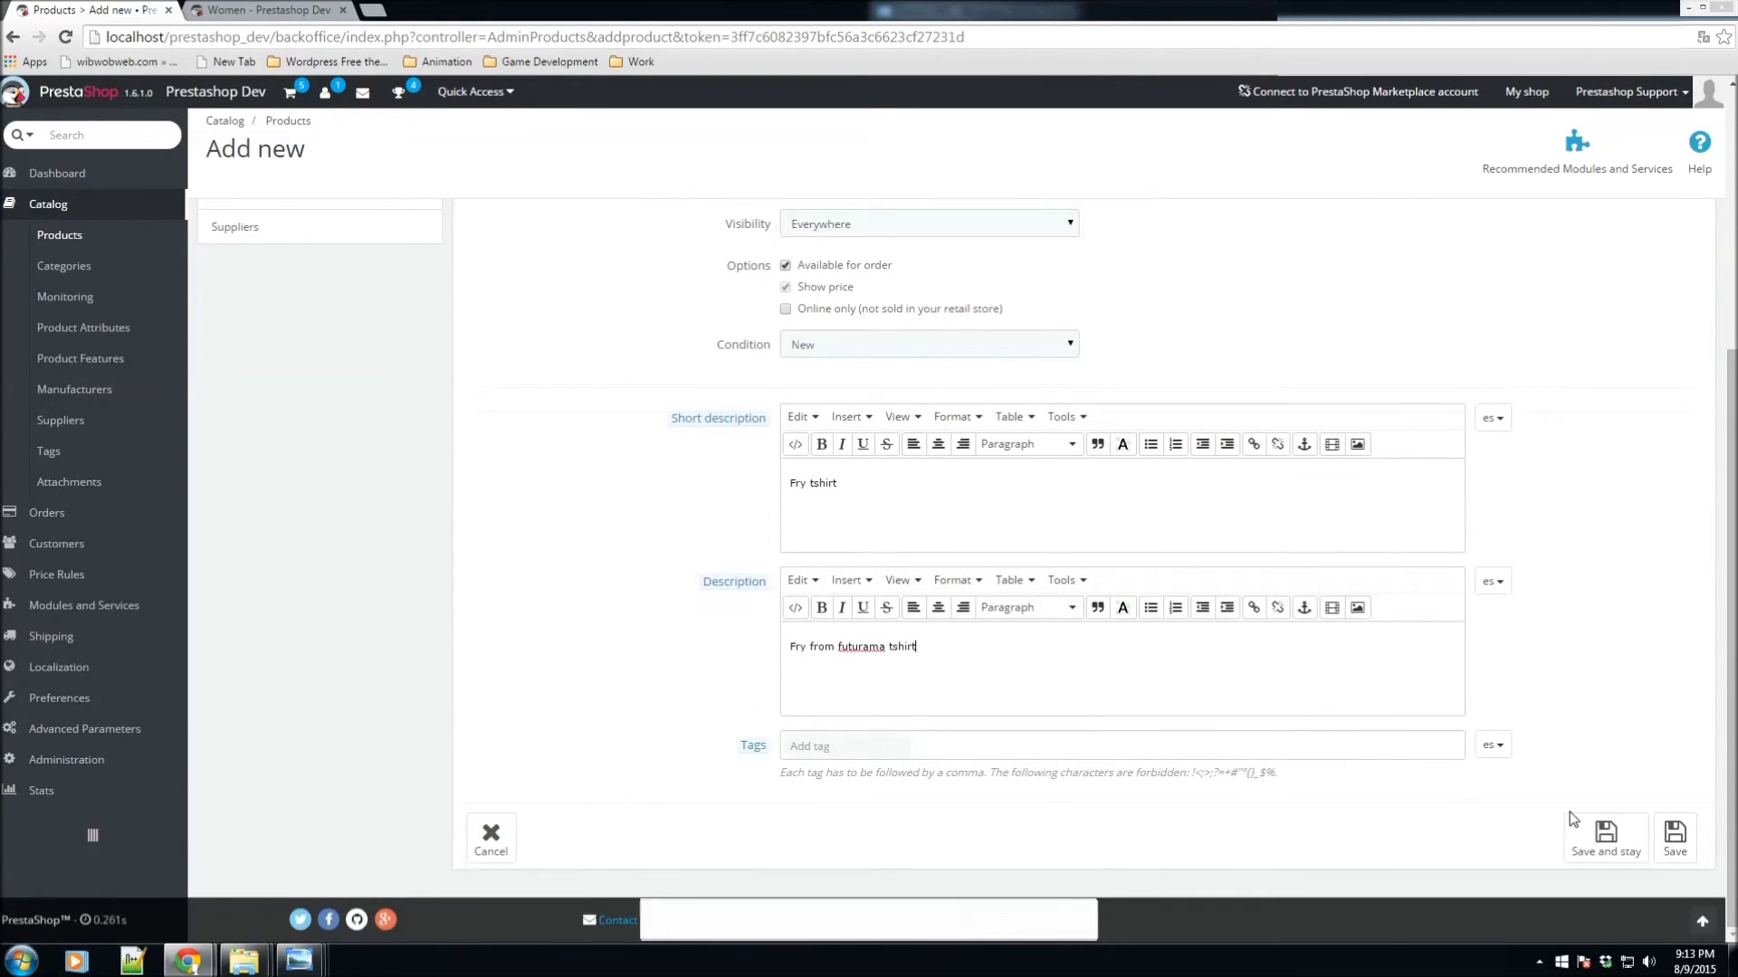
{"action": "left_click", "coordinate": [1603, 841]}
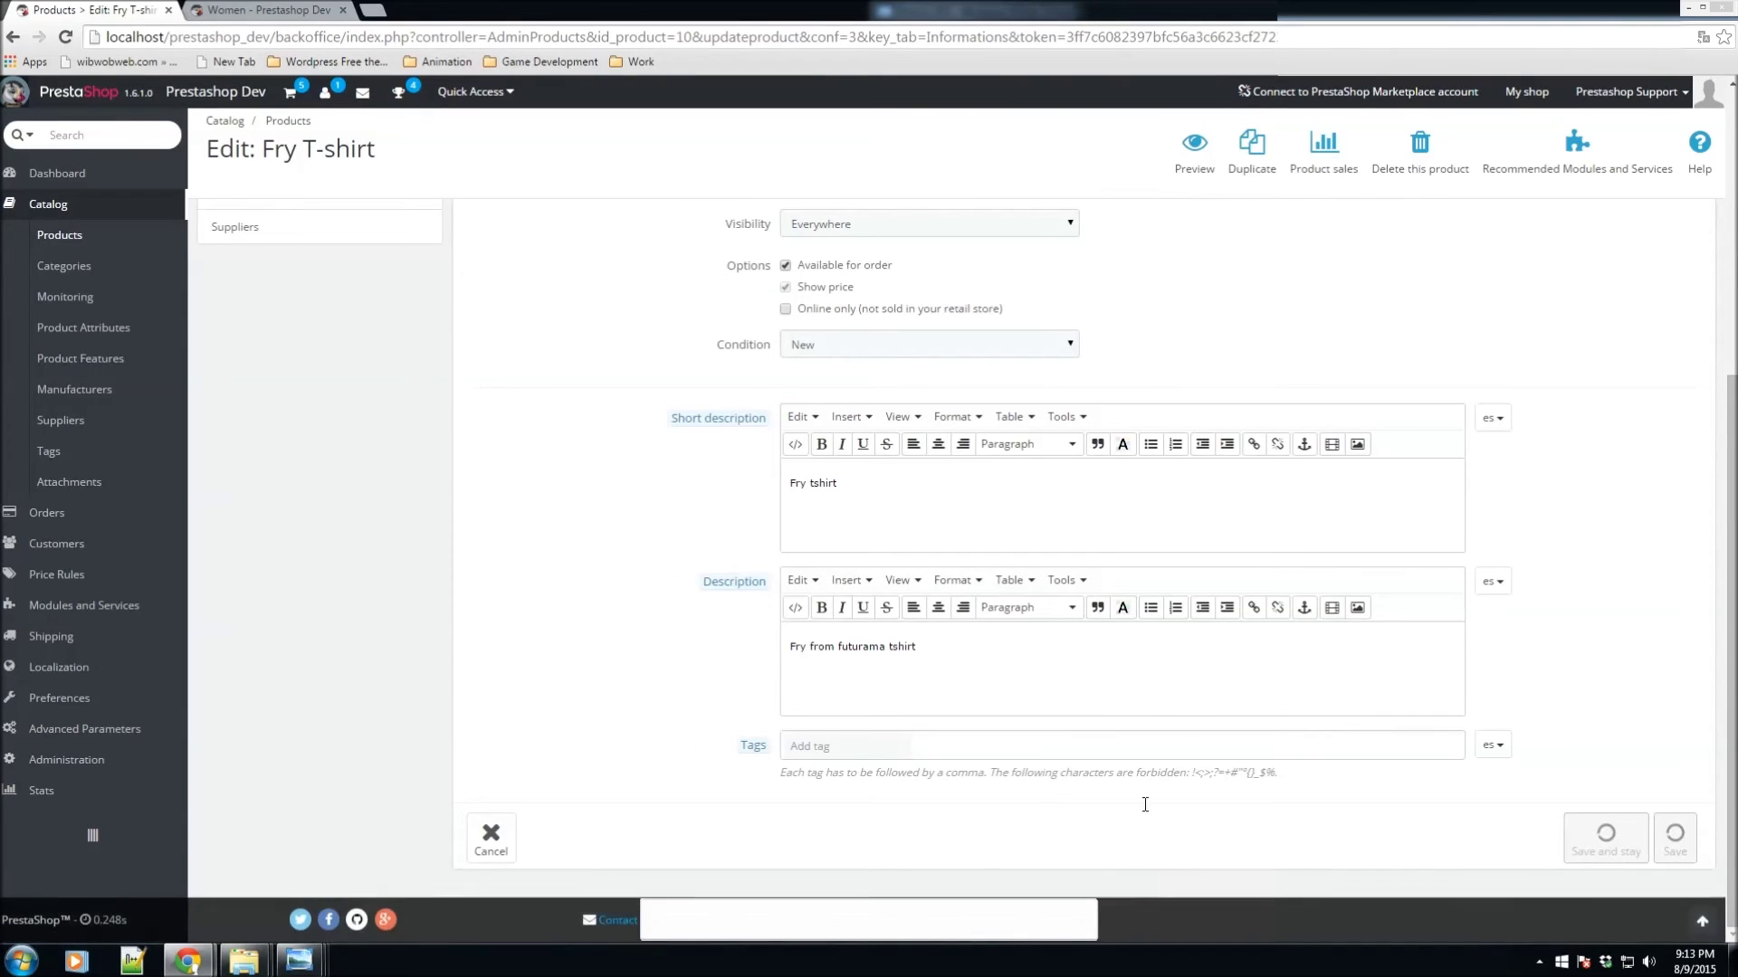
Add the tags futurama, fry and tshirt to the Fry T-shirt product
{"action": "left_click", "coordinate": [865, 751]}
{"action": "type", "text": "futurama"}
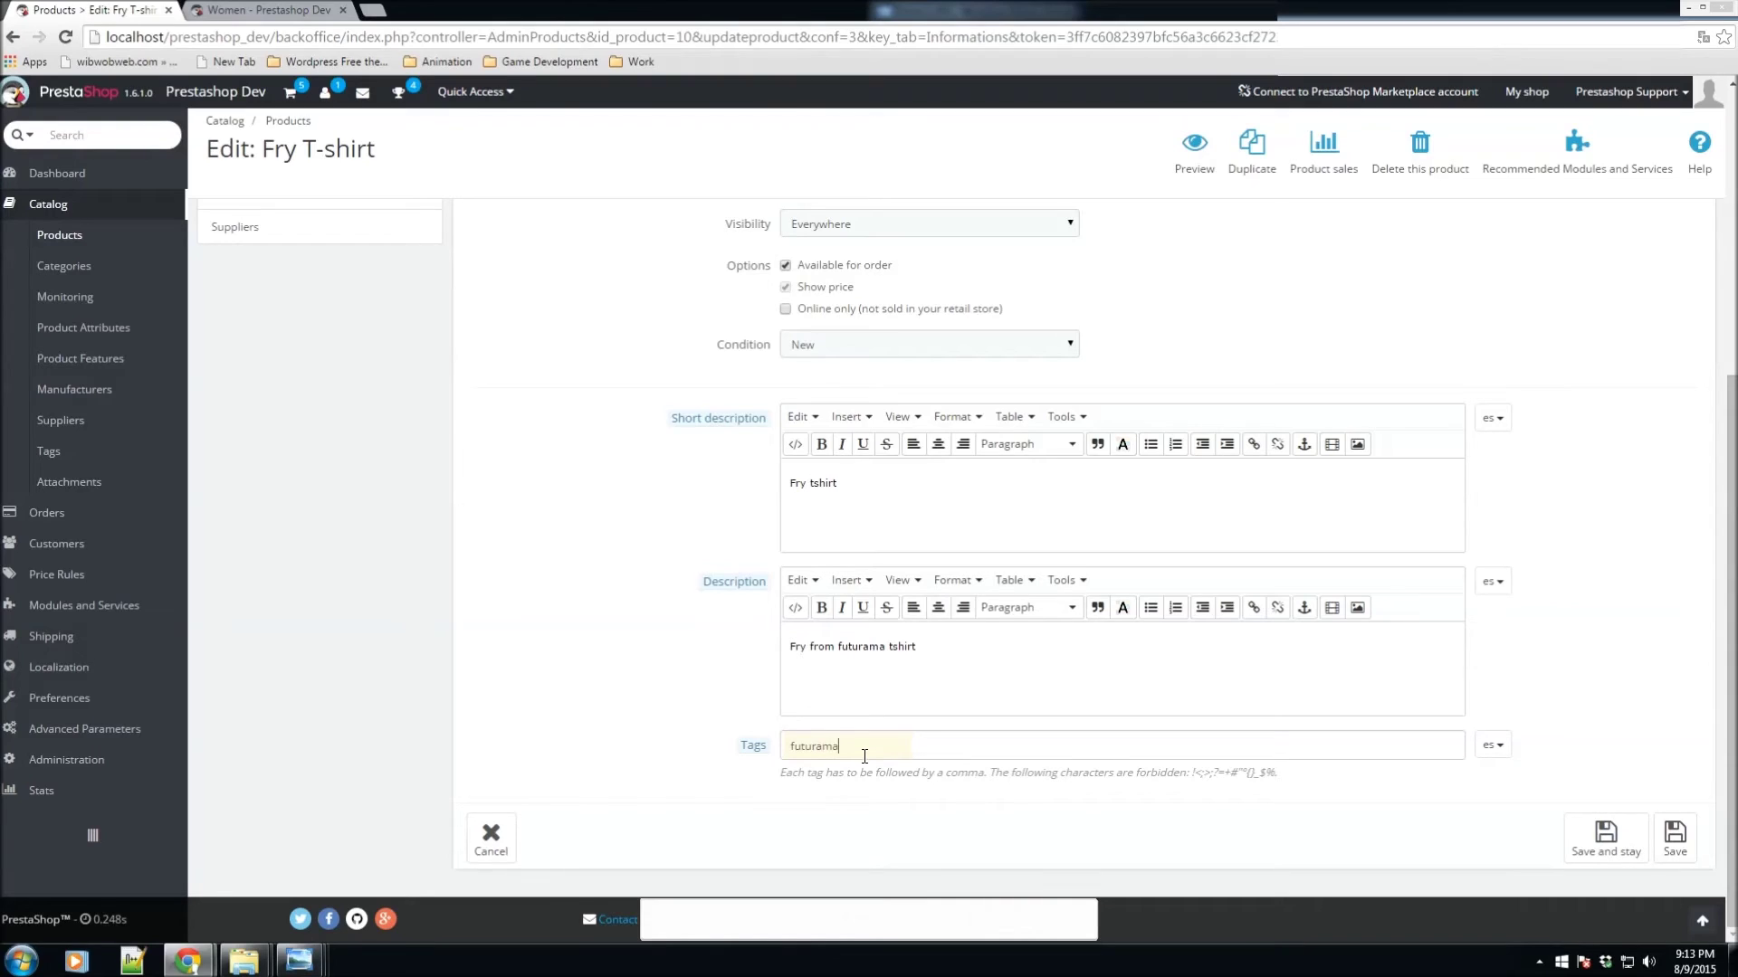
{"action": "key", "text": "comma"}
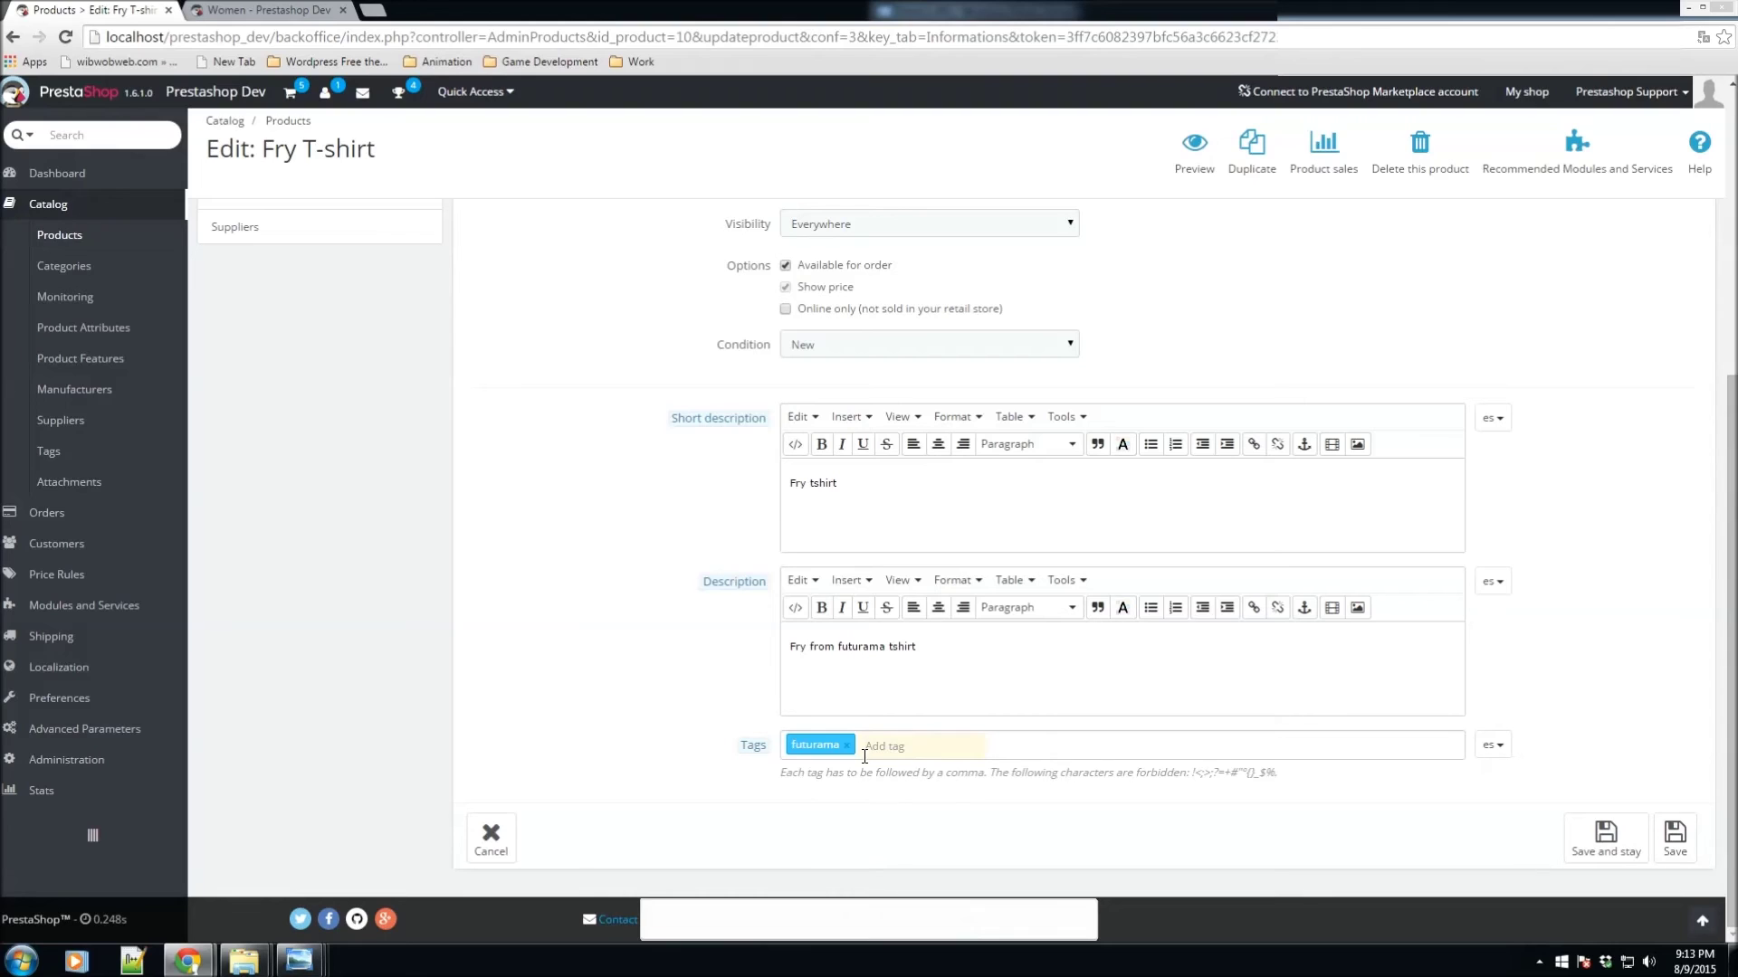
{"action": "type", "text": "fry"}
{"action": "key", "text": "comma"}
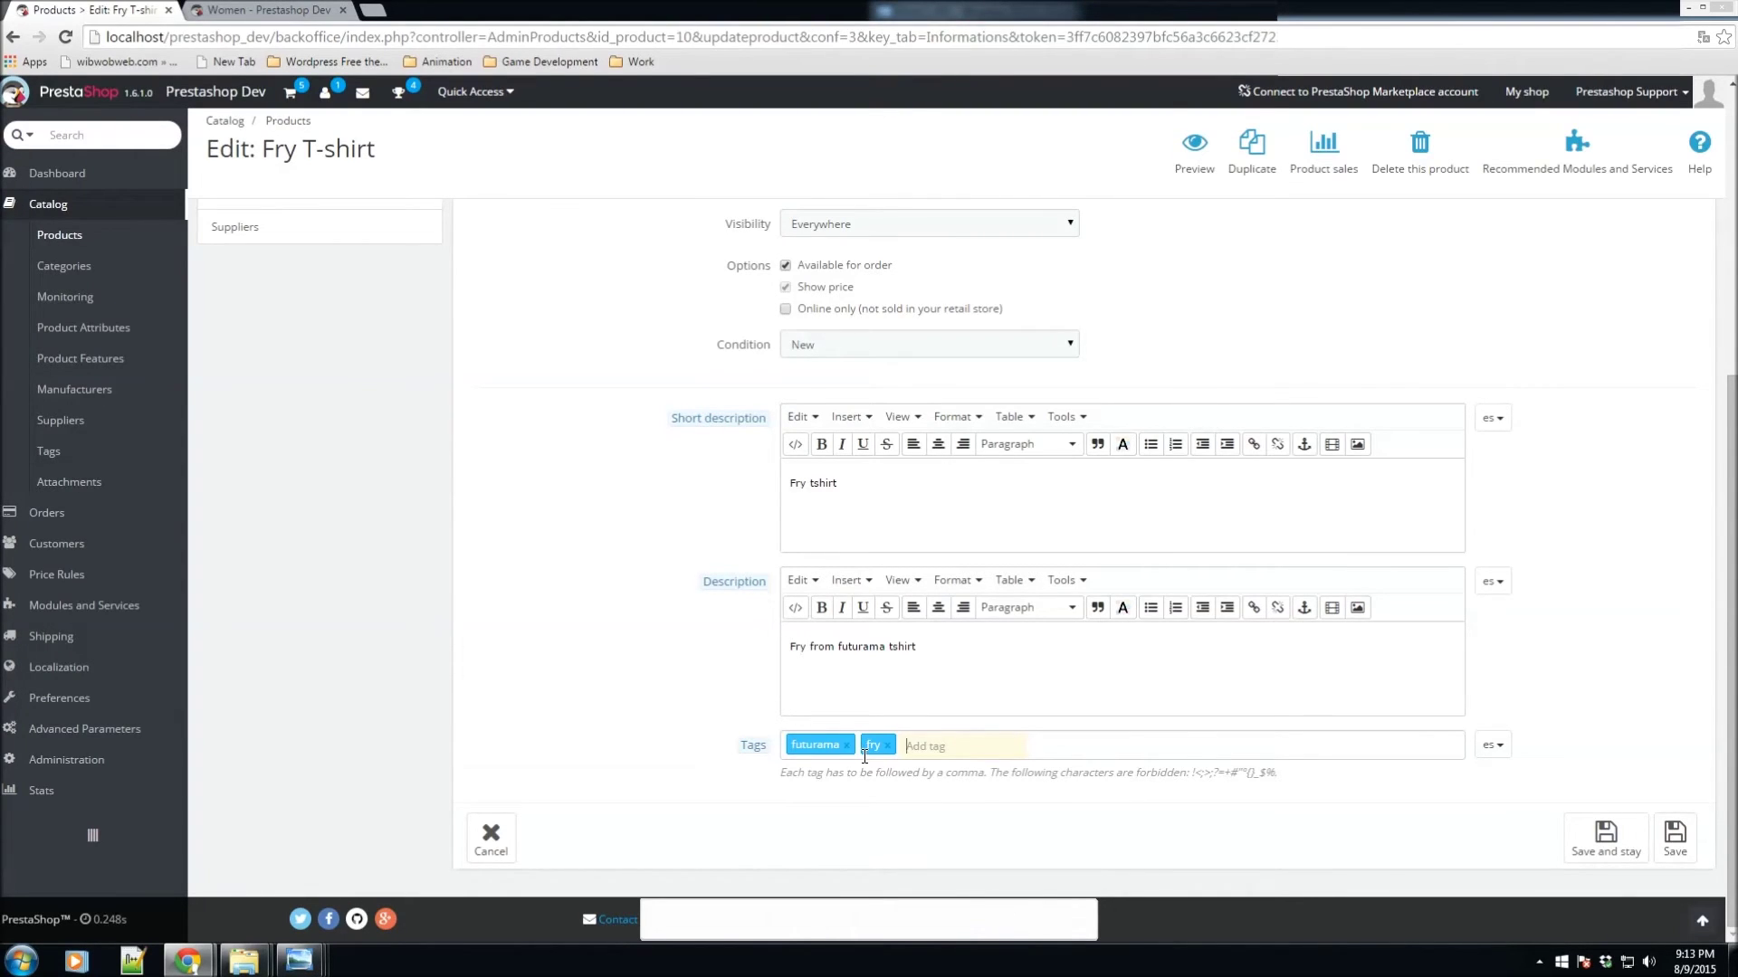
{"action": "type", "text": "tshirt"}
{"action": "key", "text": "comma"}
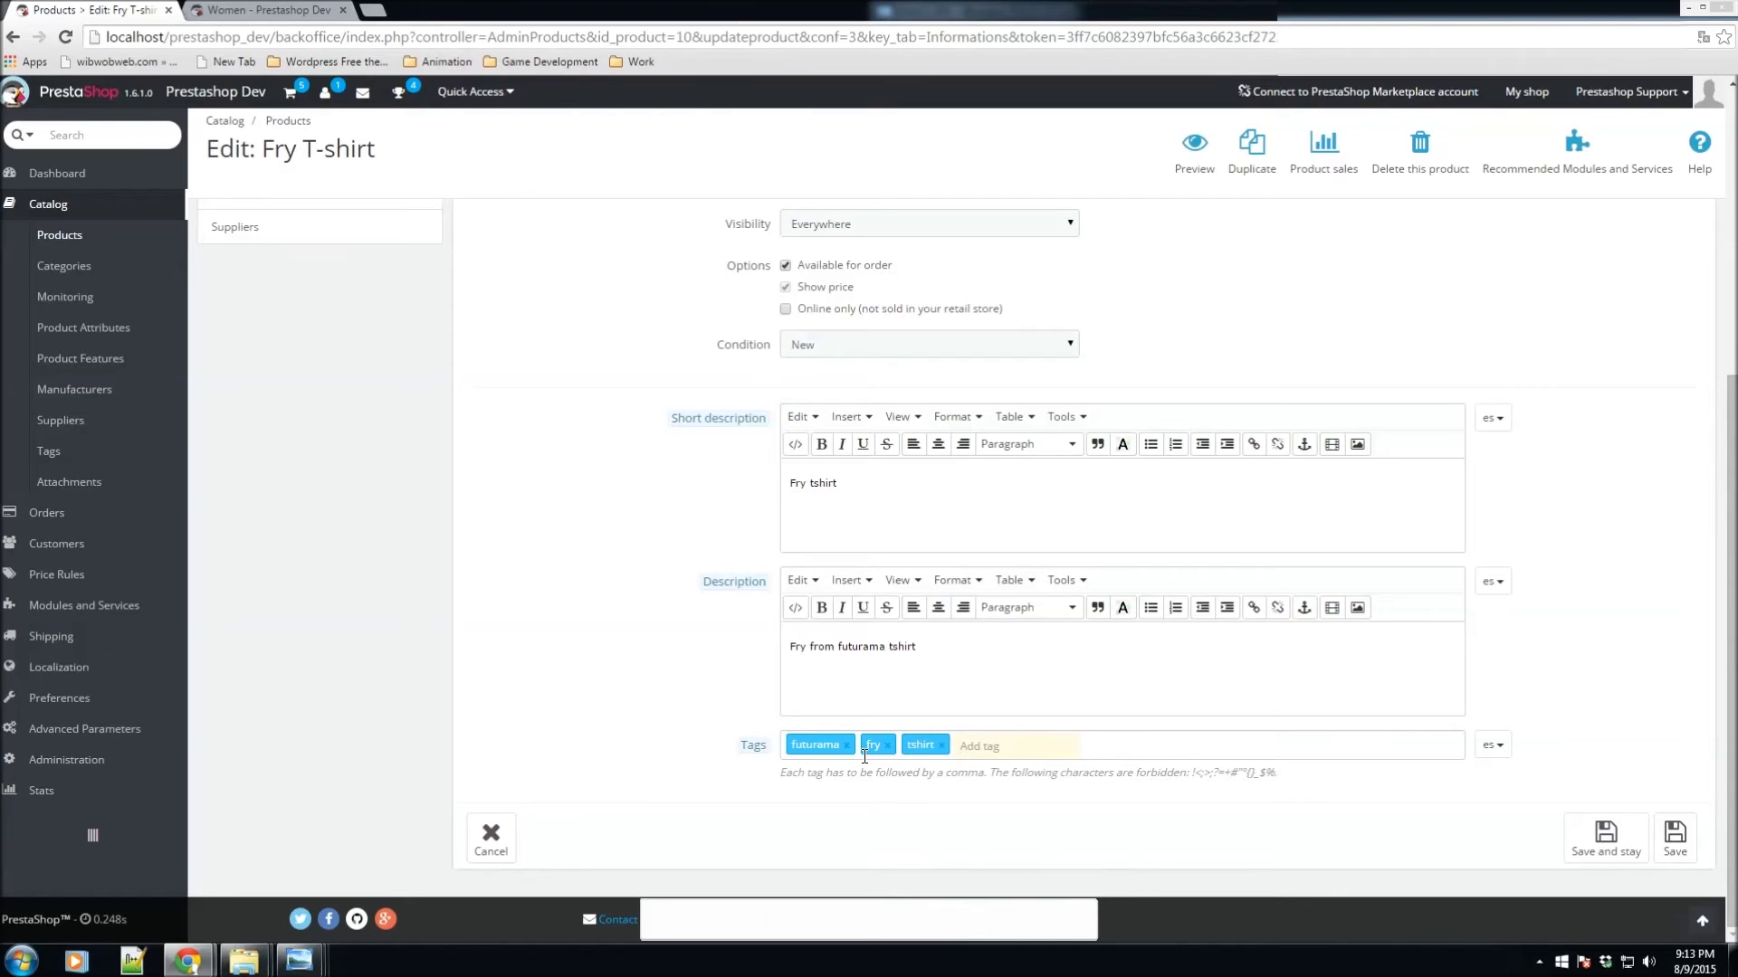
Save the product while staying on its page, and set its wholesale price to 5.00
{"action": "left_click", "coordinate": [1604, 842]}
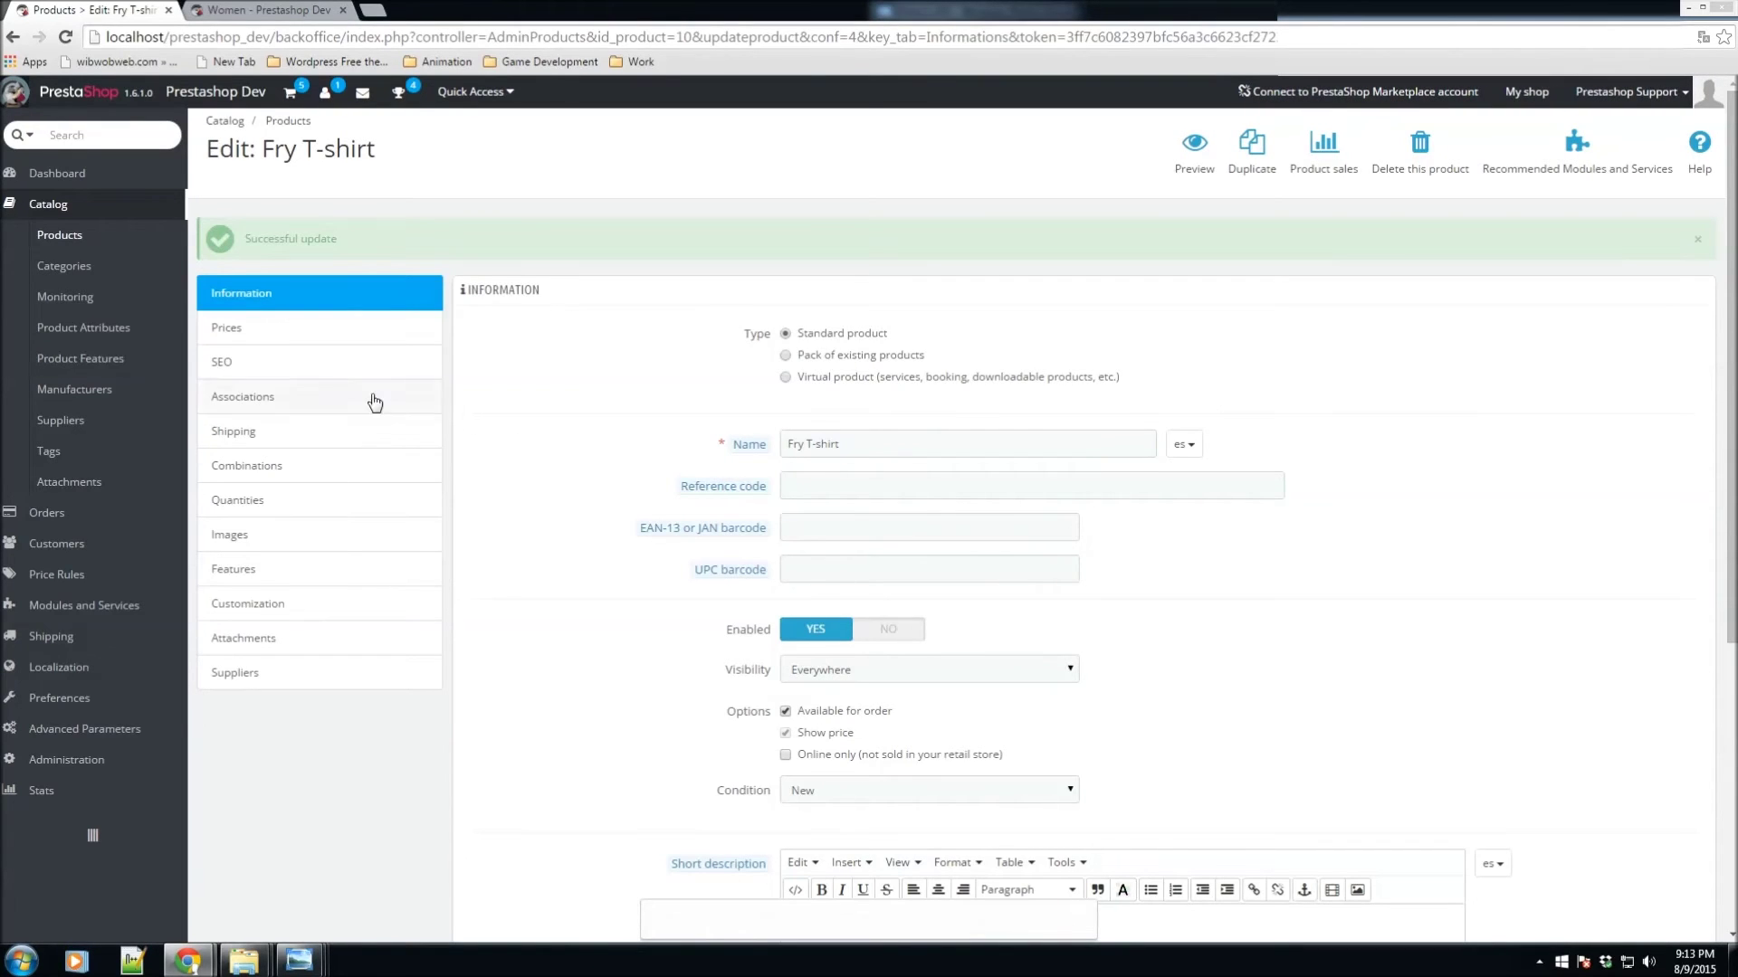
{"action": "left_click", "coordinate": [224, 328]}
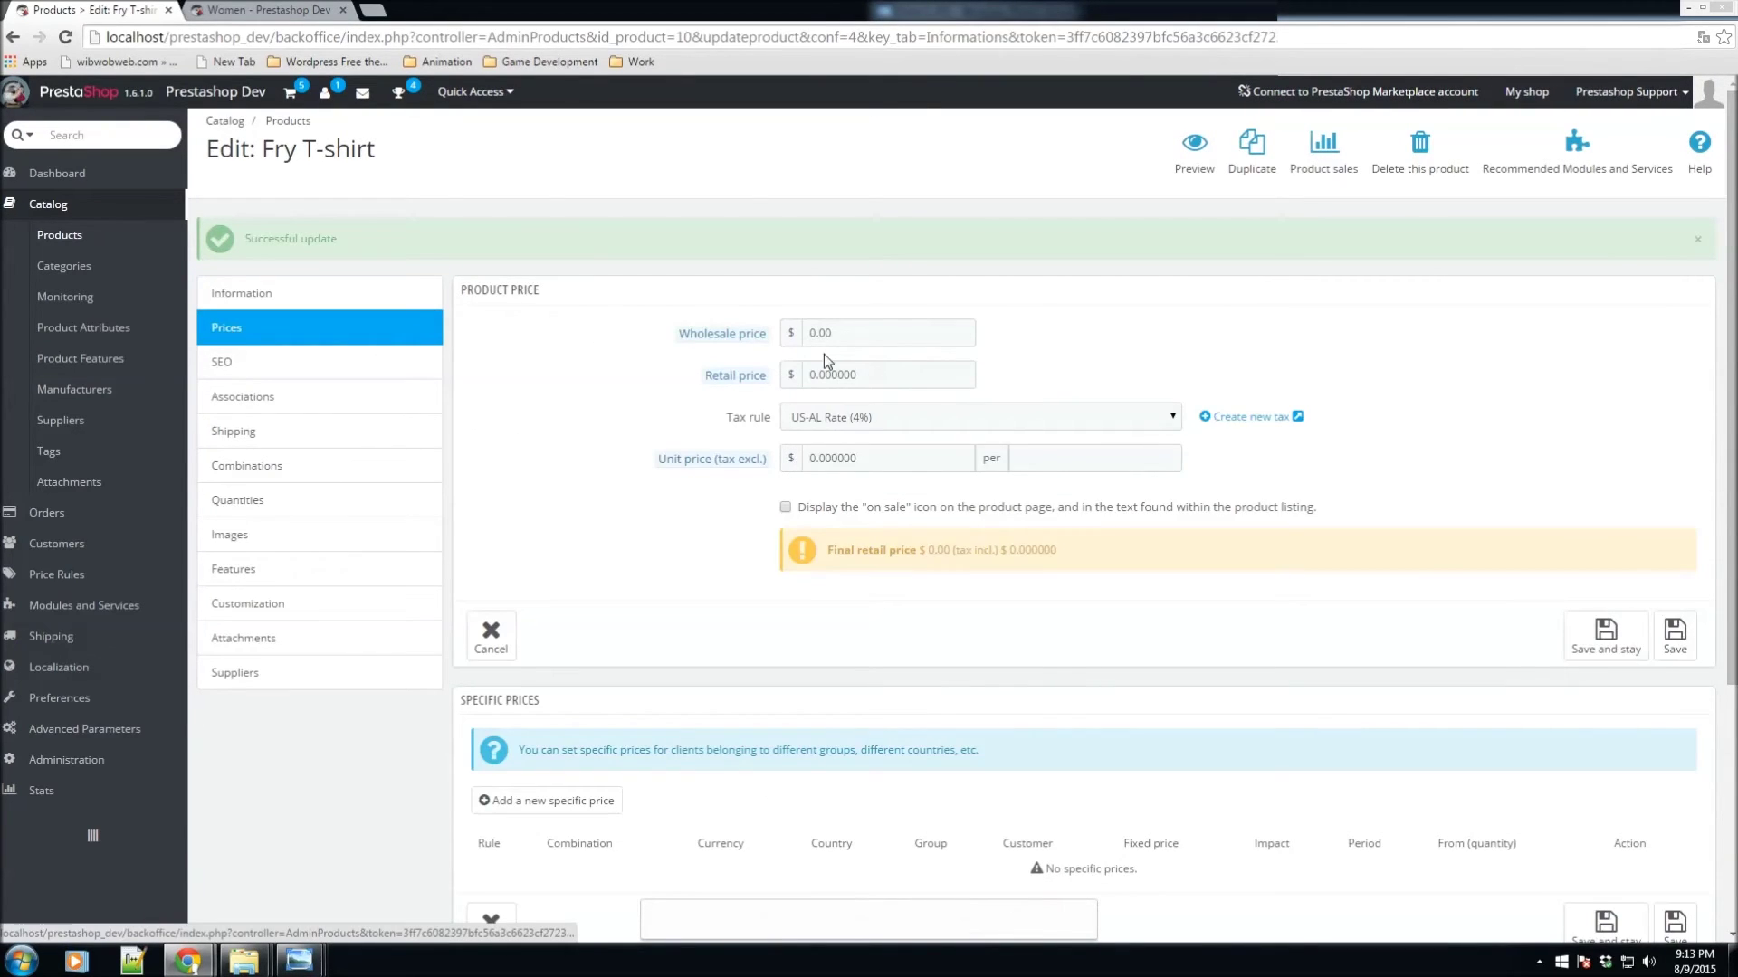
{"action": "mouse_move", "coordinate": [715, 341]}
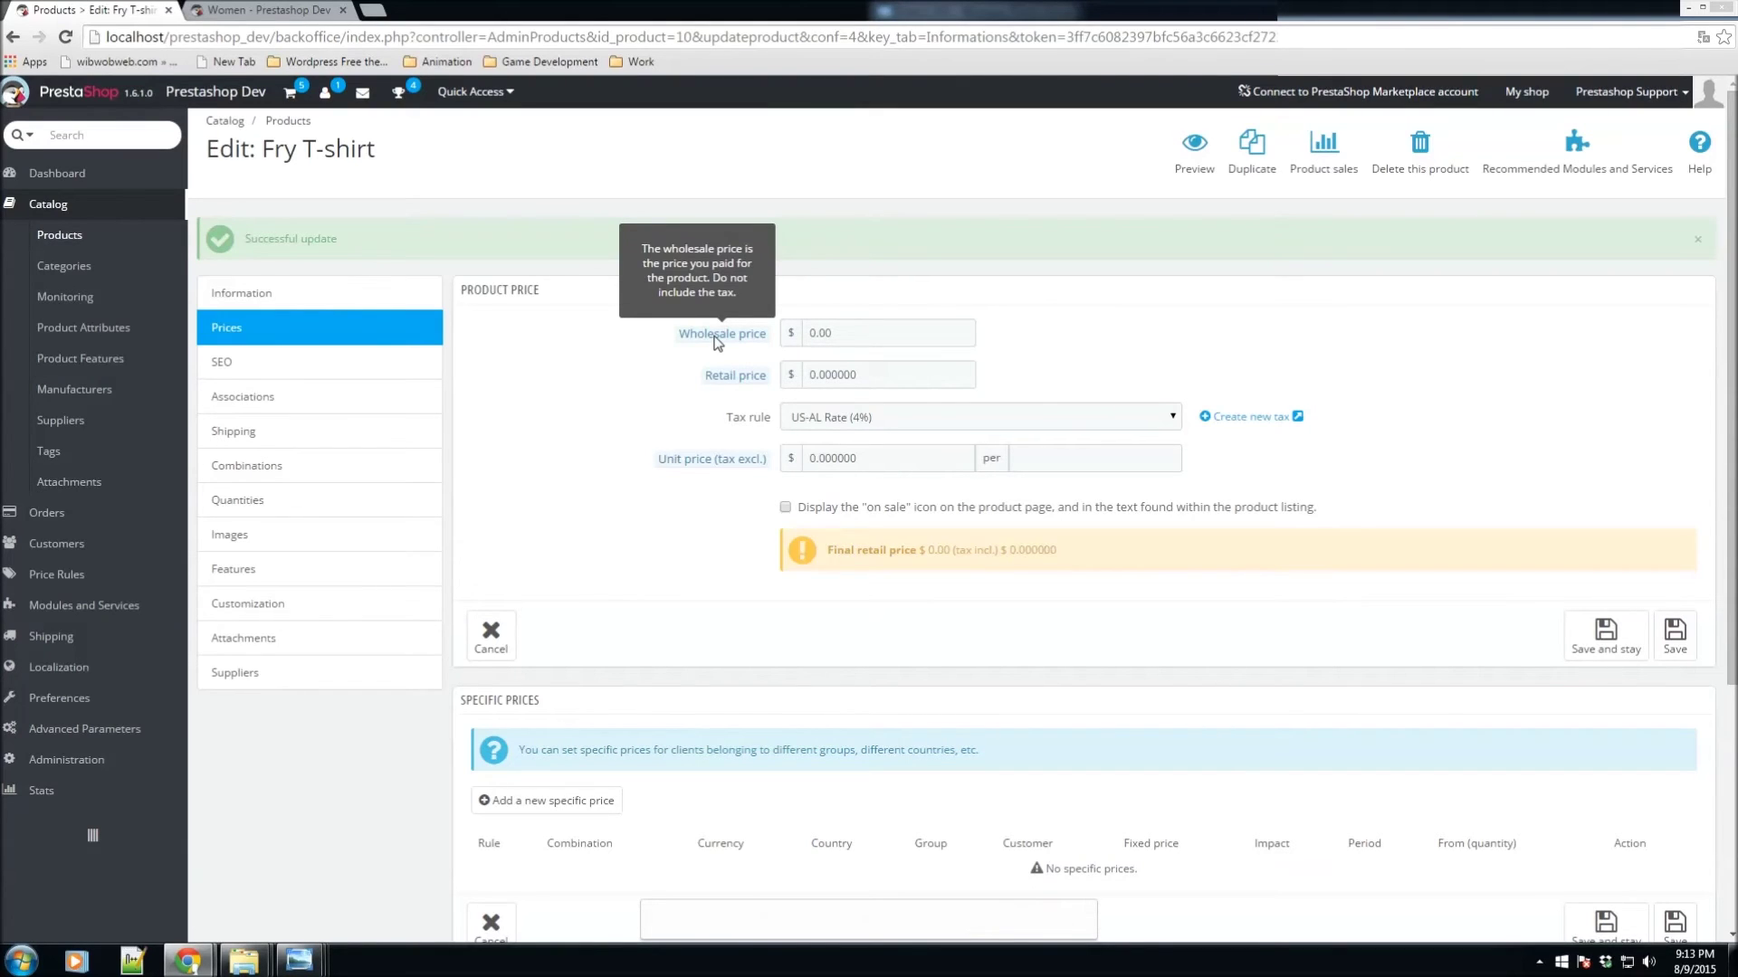
{"action": "left_click", "coordinate": [871, 334]}
{"action": "type", "text": "5.00"}
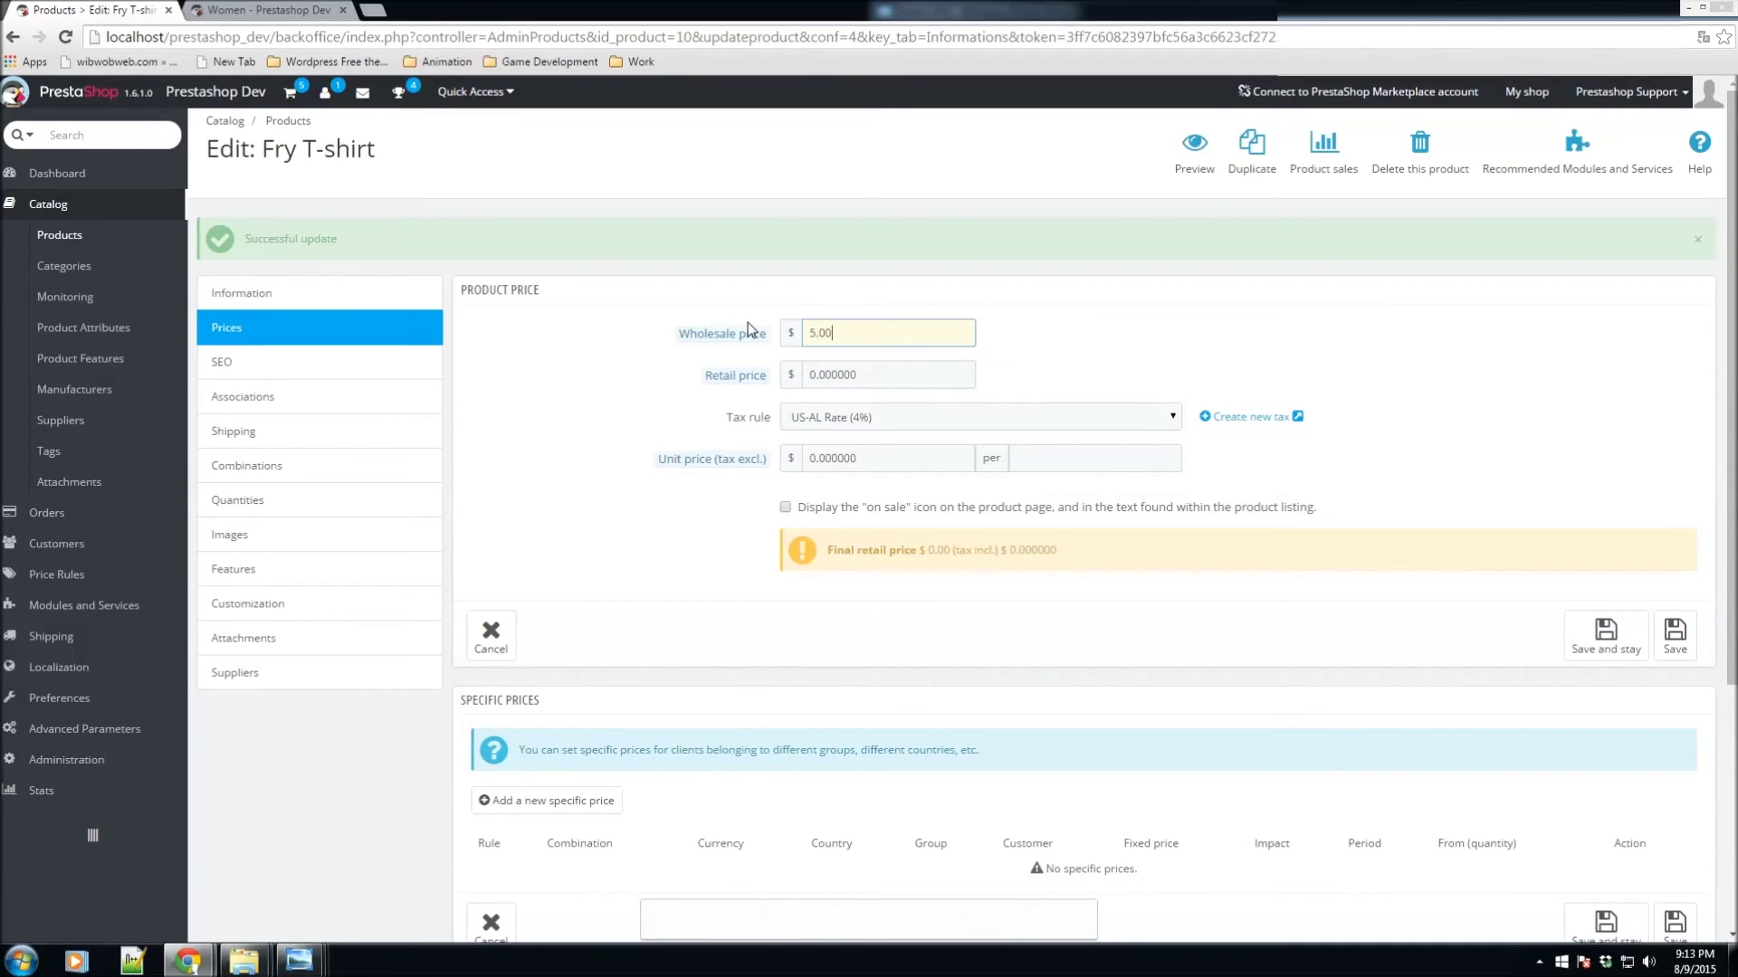
Check the explanation of the retail price and set the Fry T-shirt's retail price to 10.00
{"action": "mouse_move", "coordinate": [735, 382]}
{"action": "left_click", "coordinate": [735, 380]}
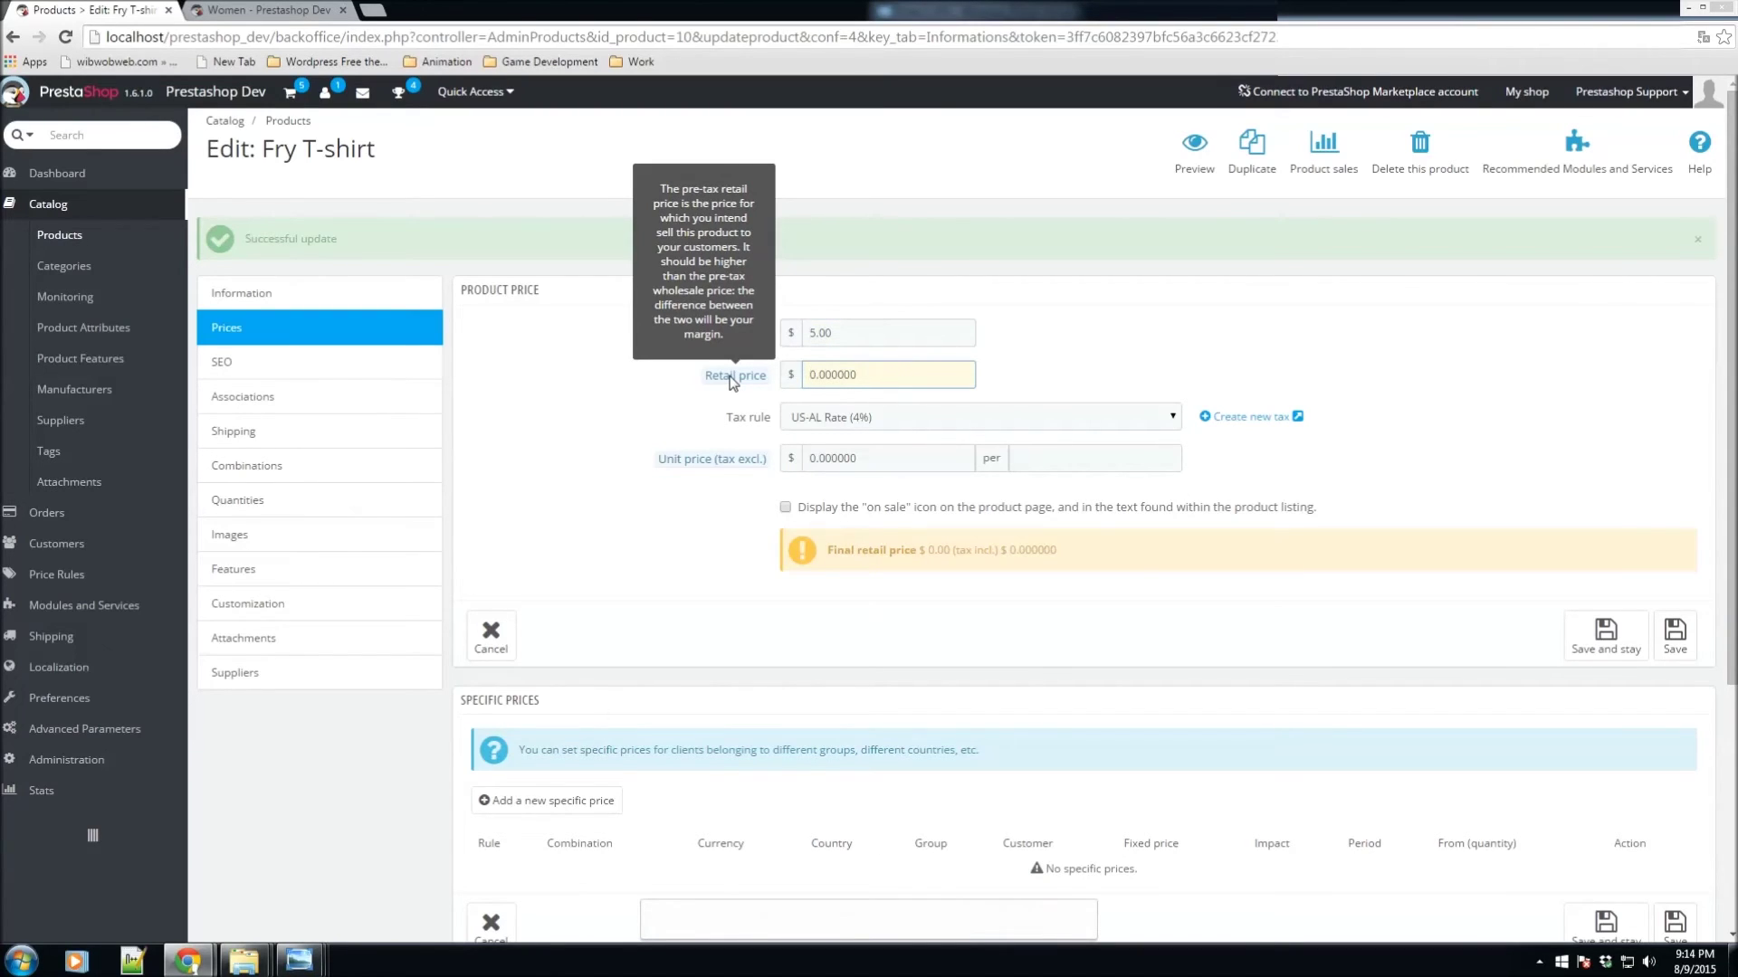
{"action": "double_click", "coordinate": [912, 374]}
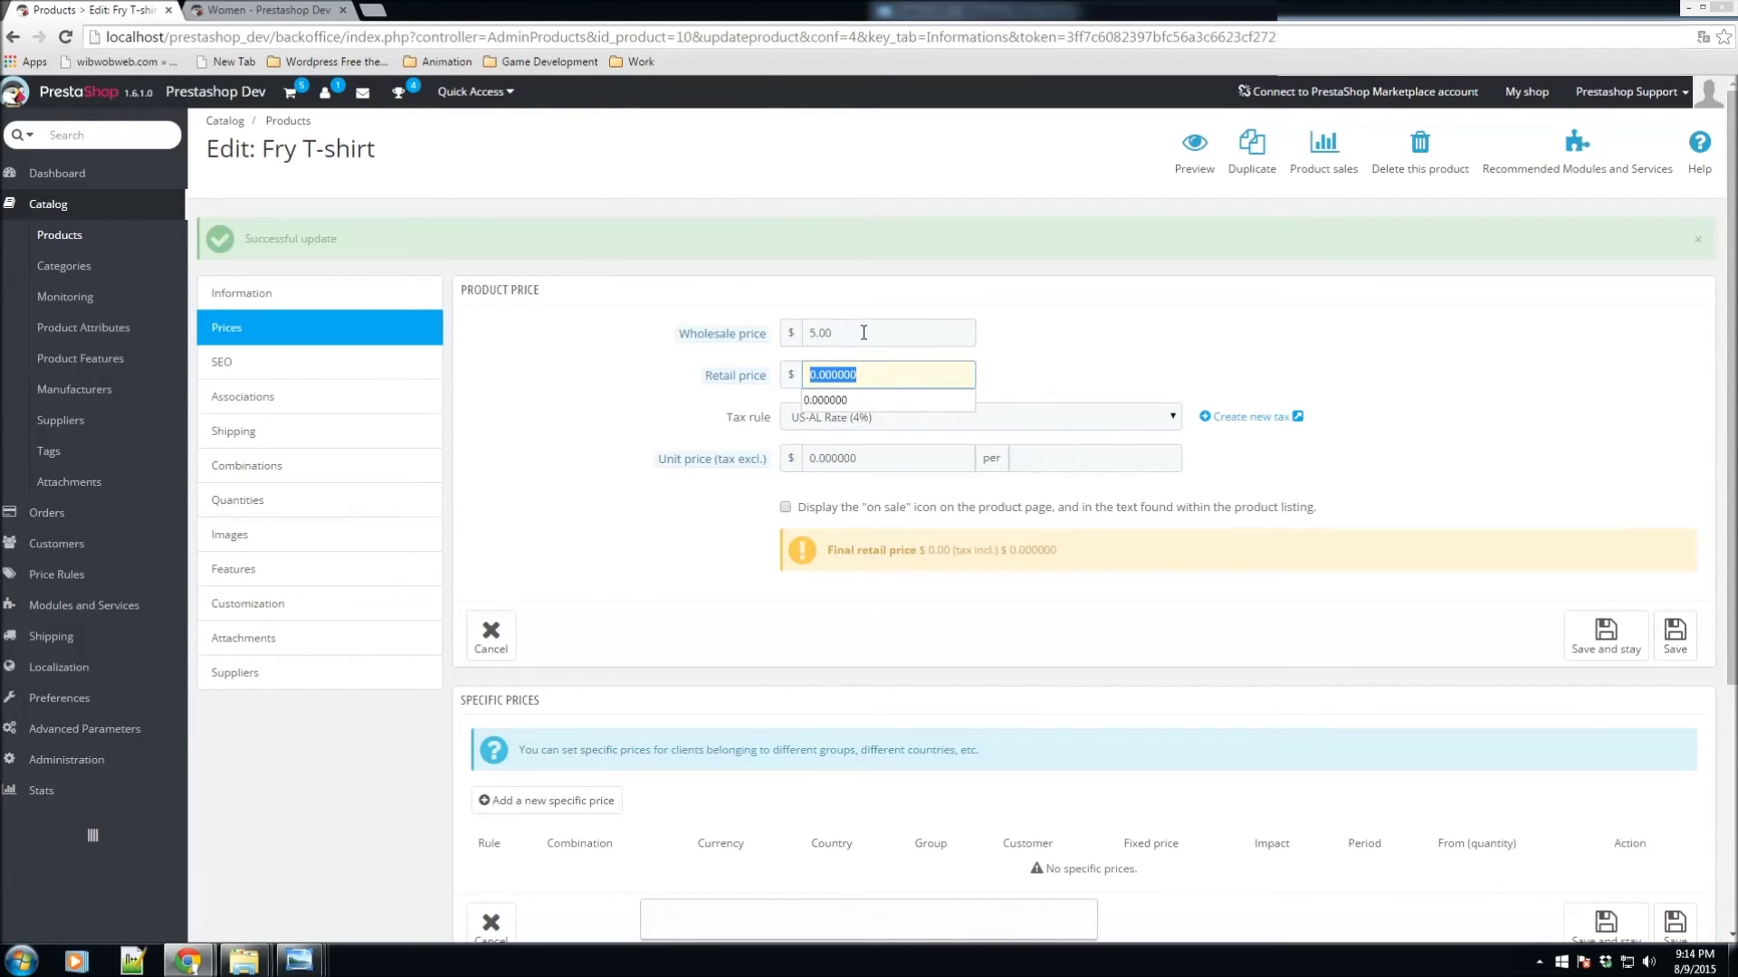
{"action": "left_click_drag", "start_coordinate": [869, 384], "coordinate": [746, 355]}
{"action": "type", "text": "10.00"}
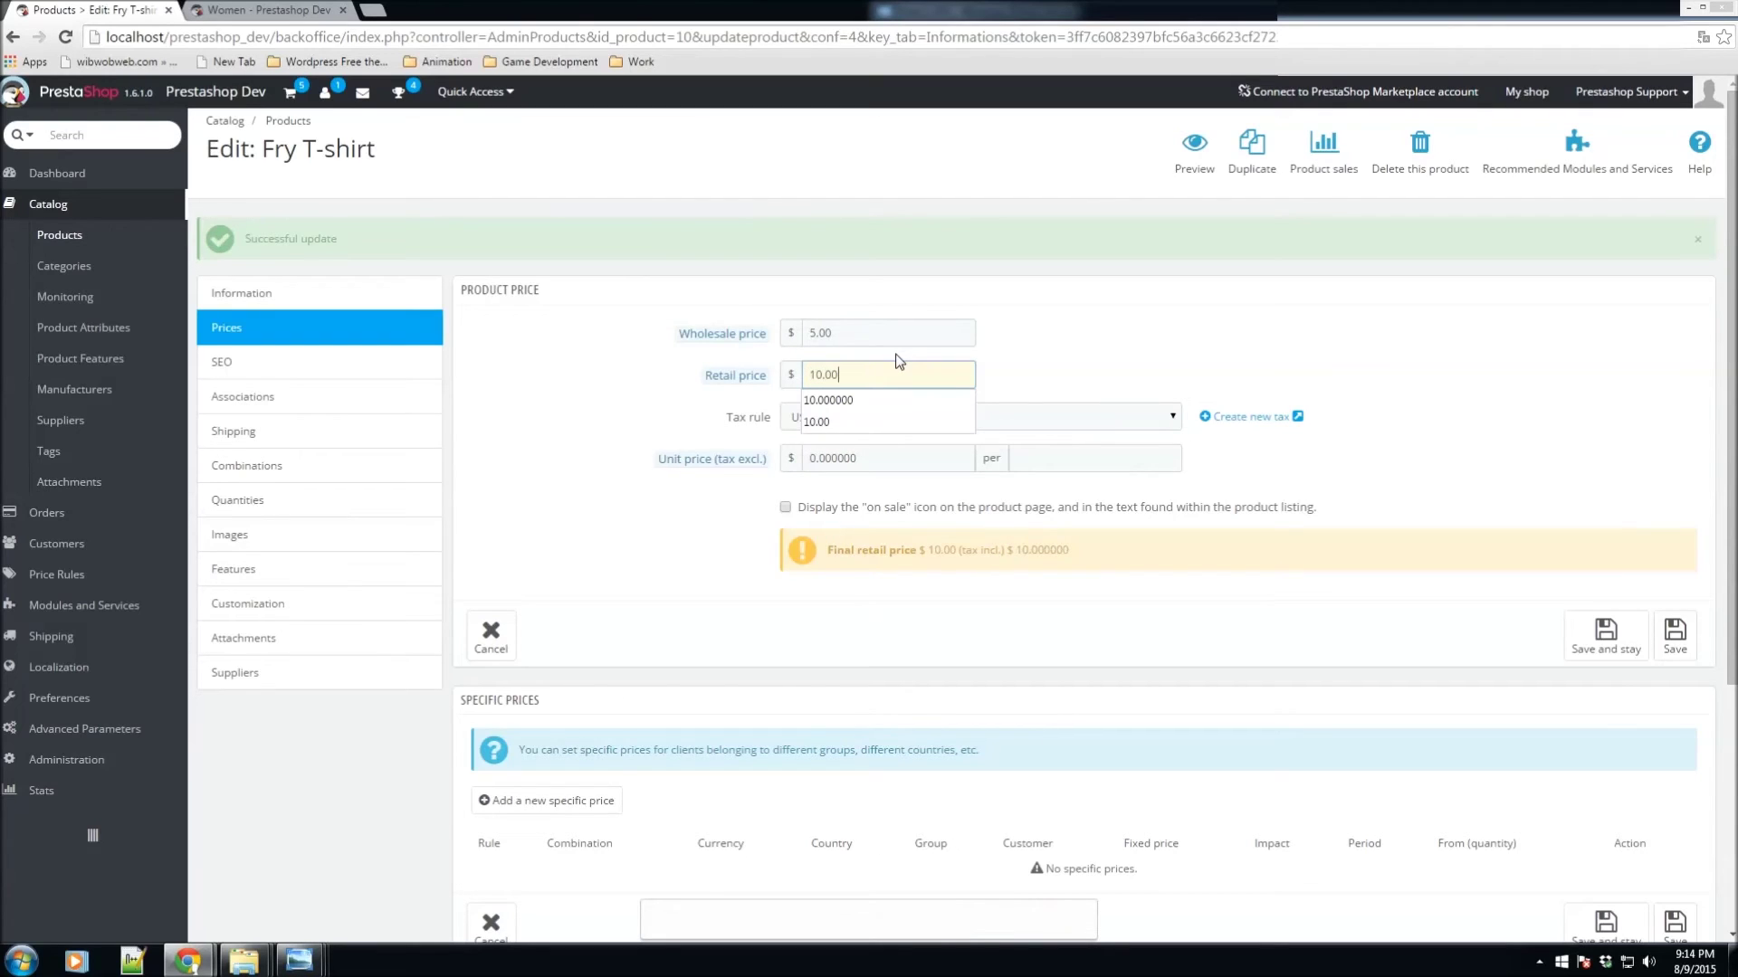
{"action": "left_click", "coordinate": [1000, 360]}
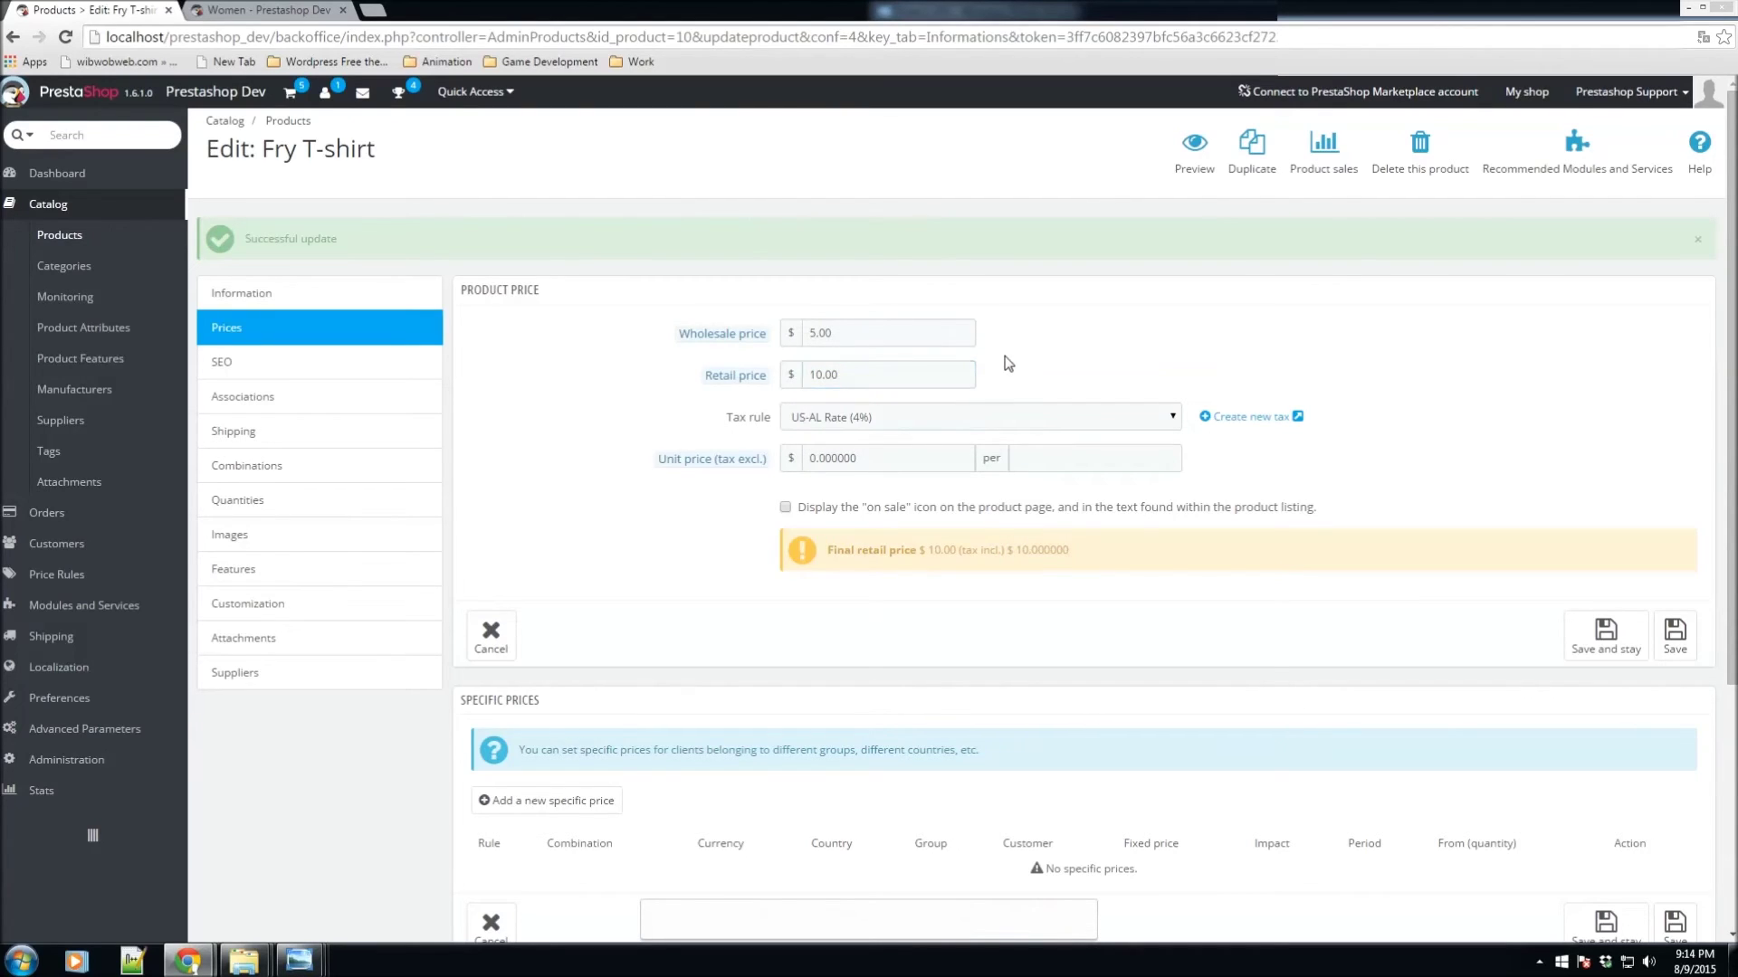
Look through the available tax rules and set the product's tax rule to No Tax
{"action": "left_click_drag", "start_coordinate": [724, 419], "coordinate": [818, 424]}
{"action": "left_click", "coordinate": [818, 424]}
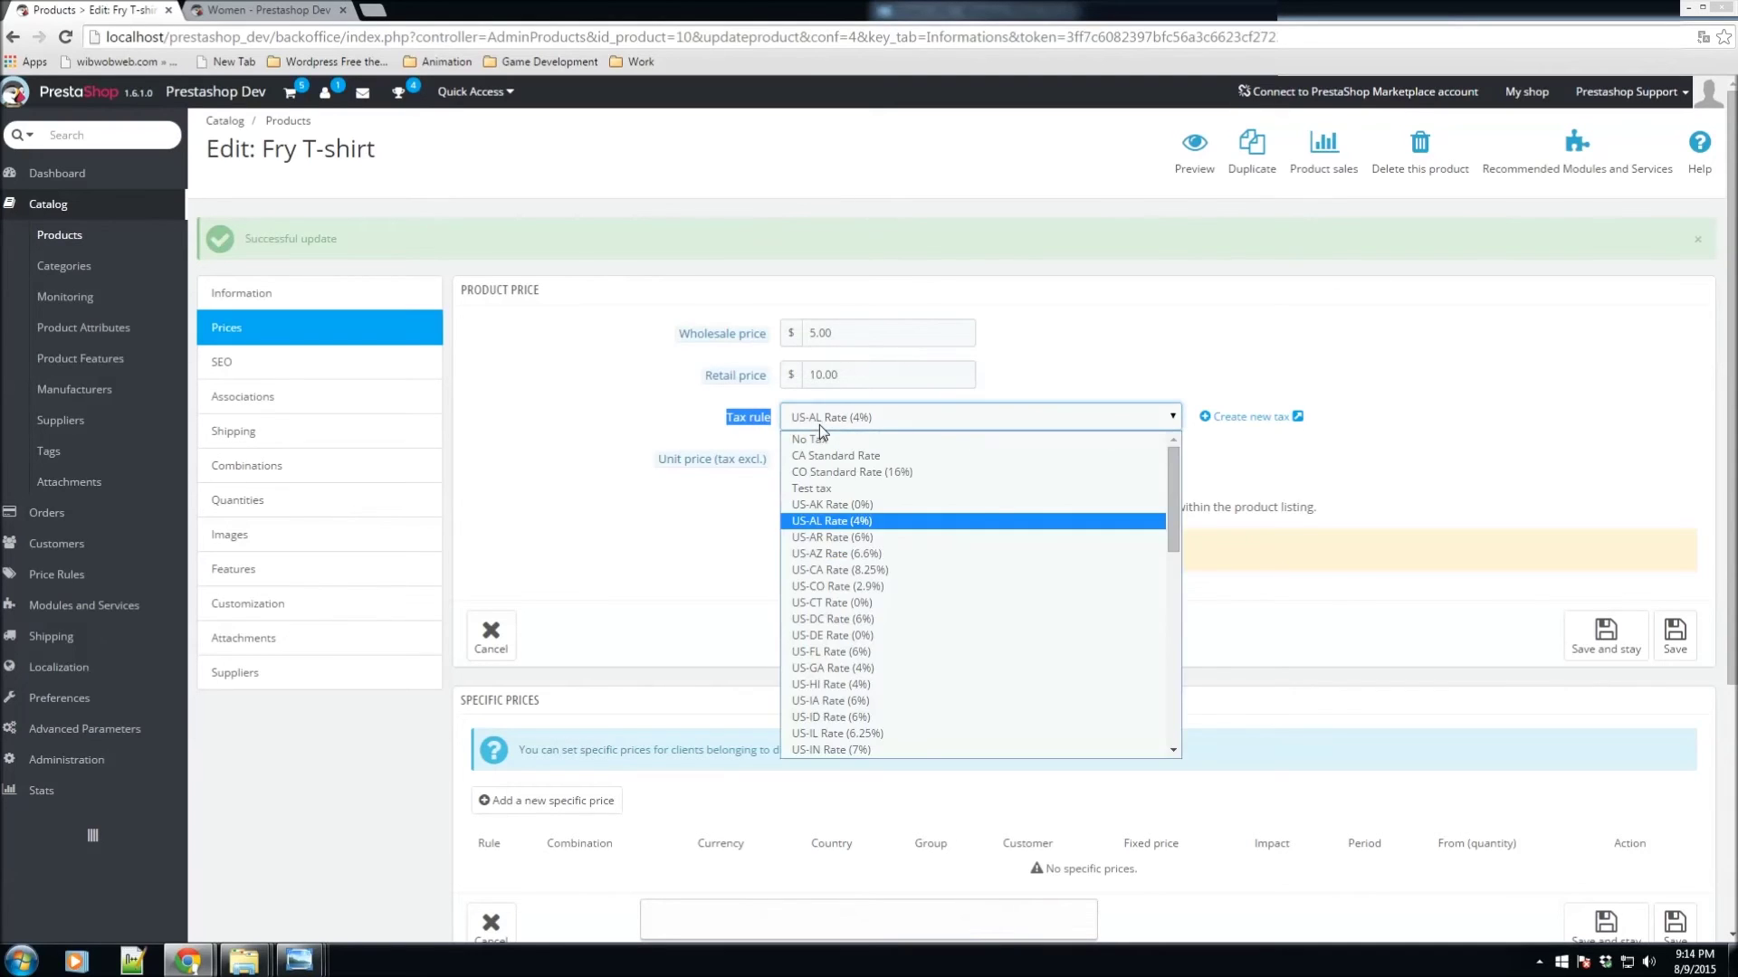
{"action": "scroll", "coordinate": [860, 561], "scroll_direction": "down", "scroll_amount": 5}
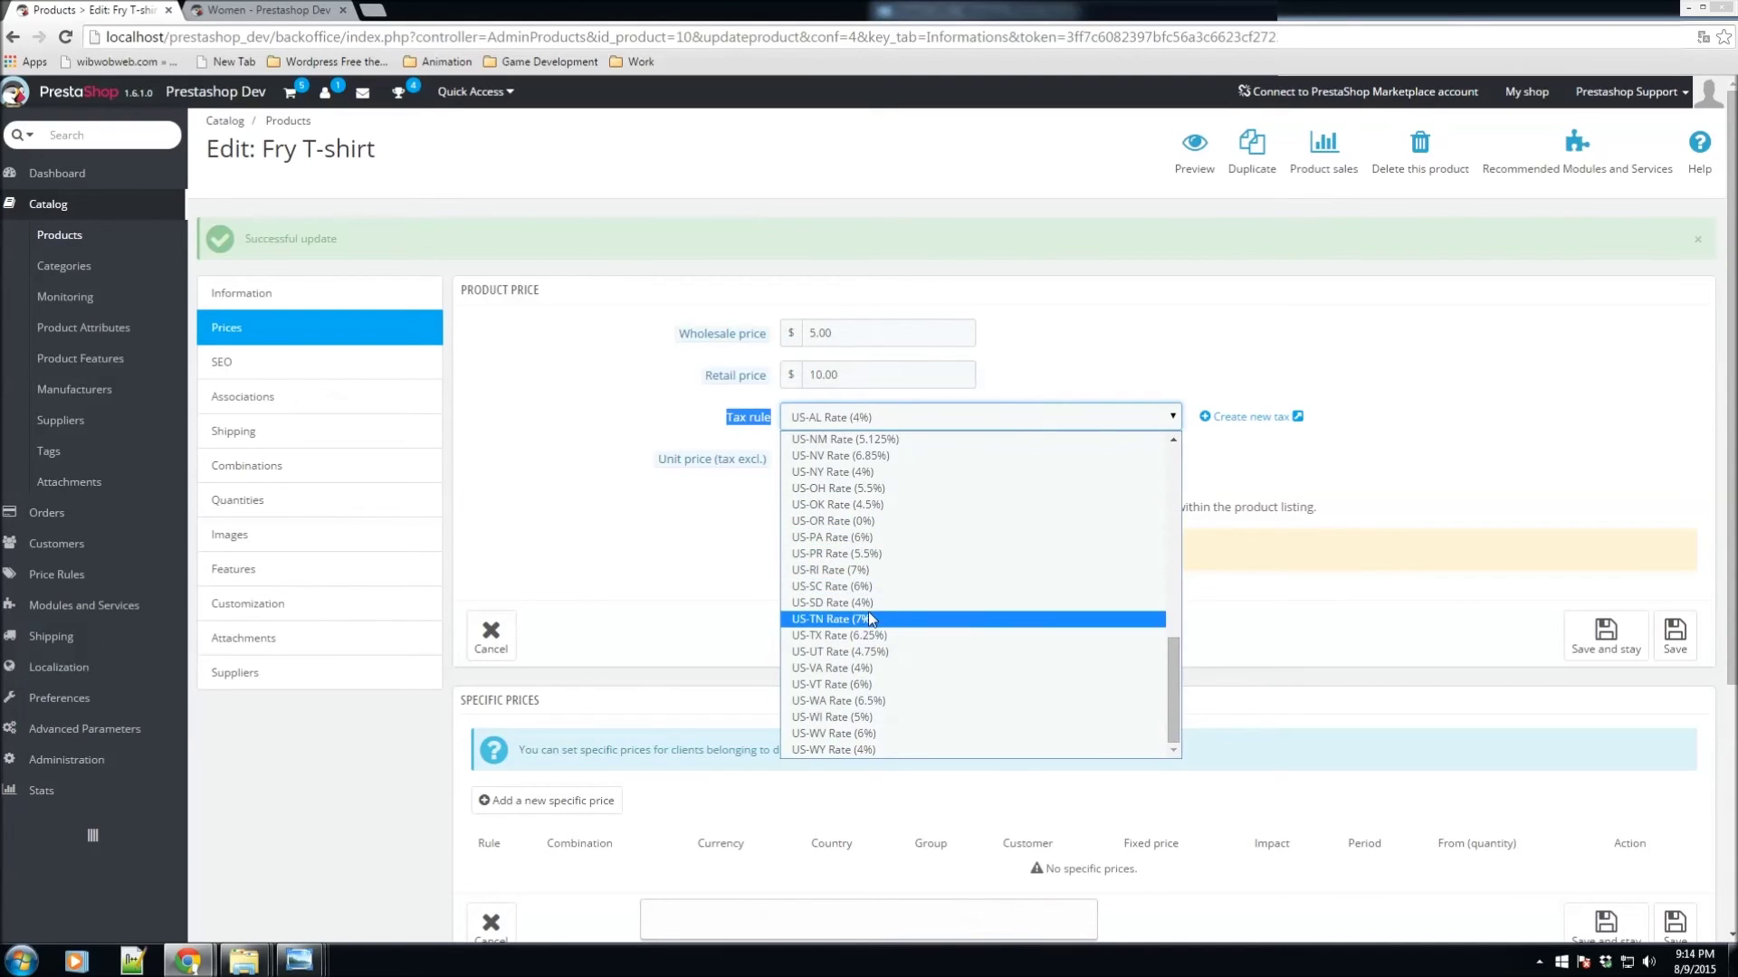
{"action": "scroll", "coordinate": [878, 629], "scroll_direction": "up", "scroll_amount": 5}
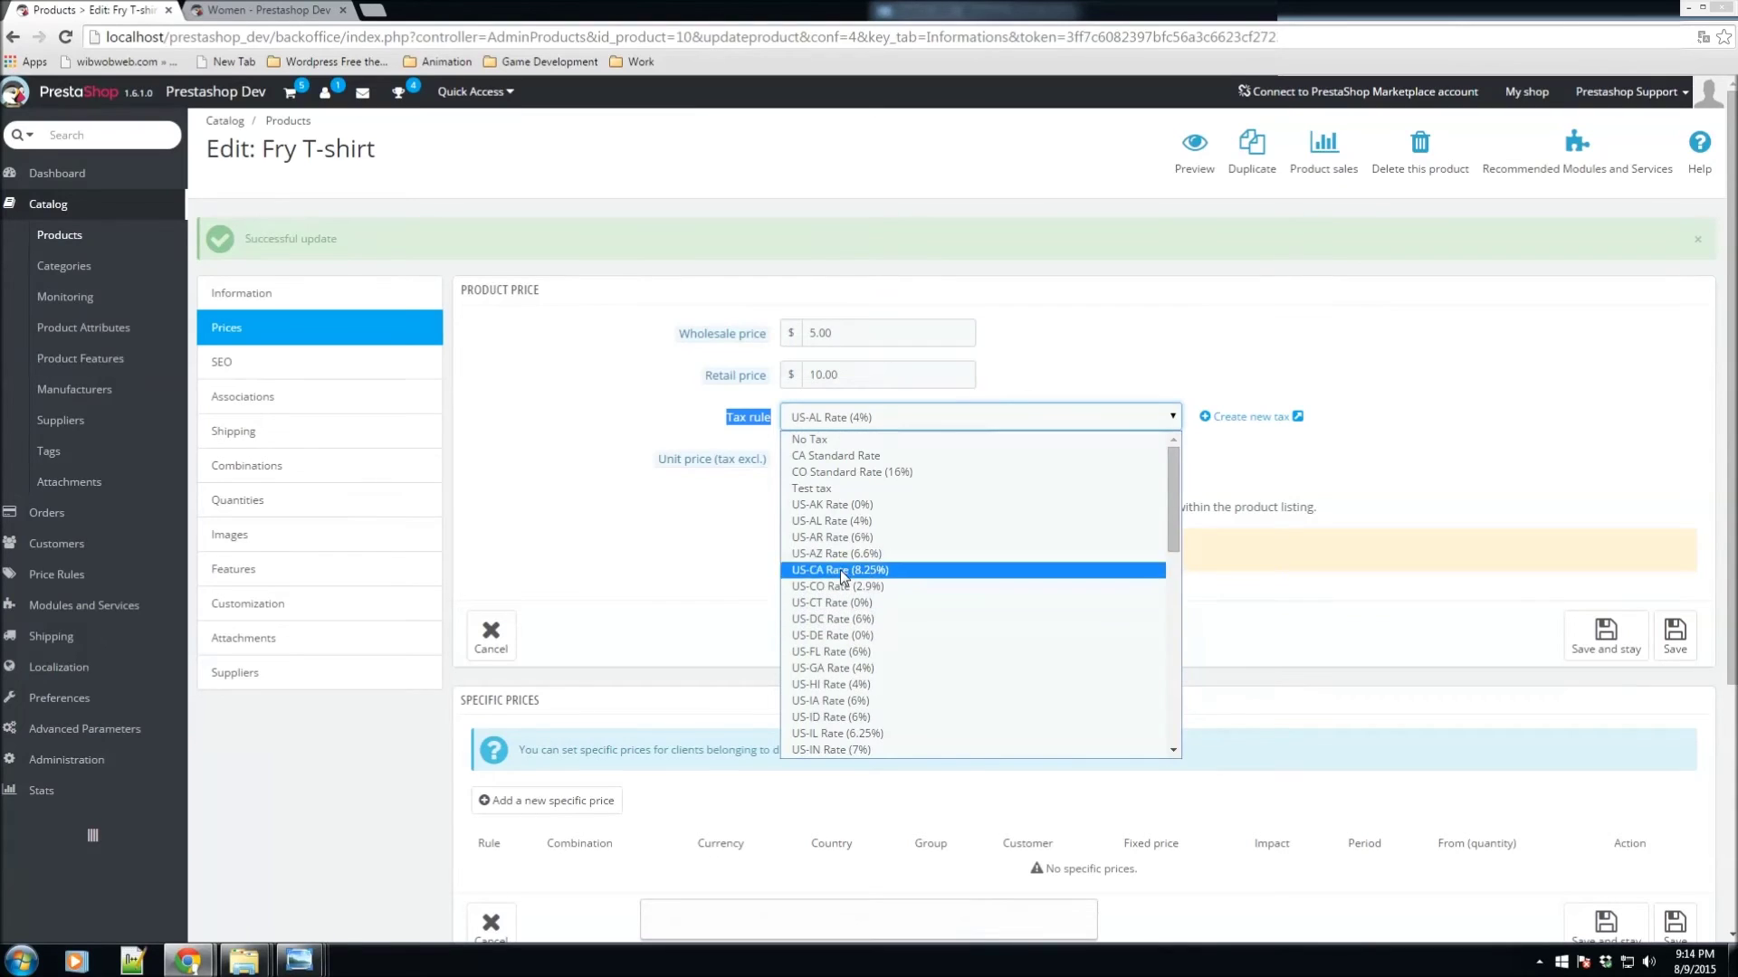
{"action": "left_click", "coordinate": [808, 440]}
{"action": "left_click", "coordinate": [740, 437]}
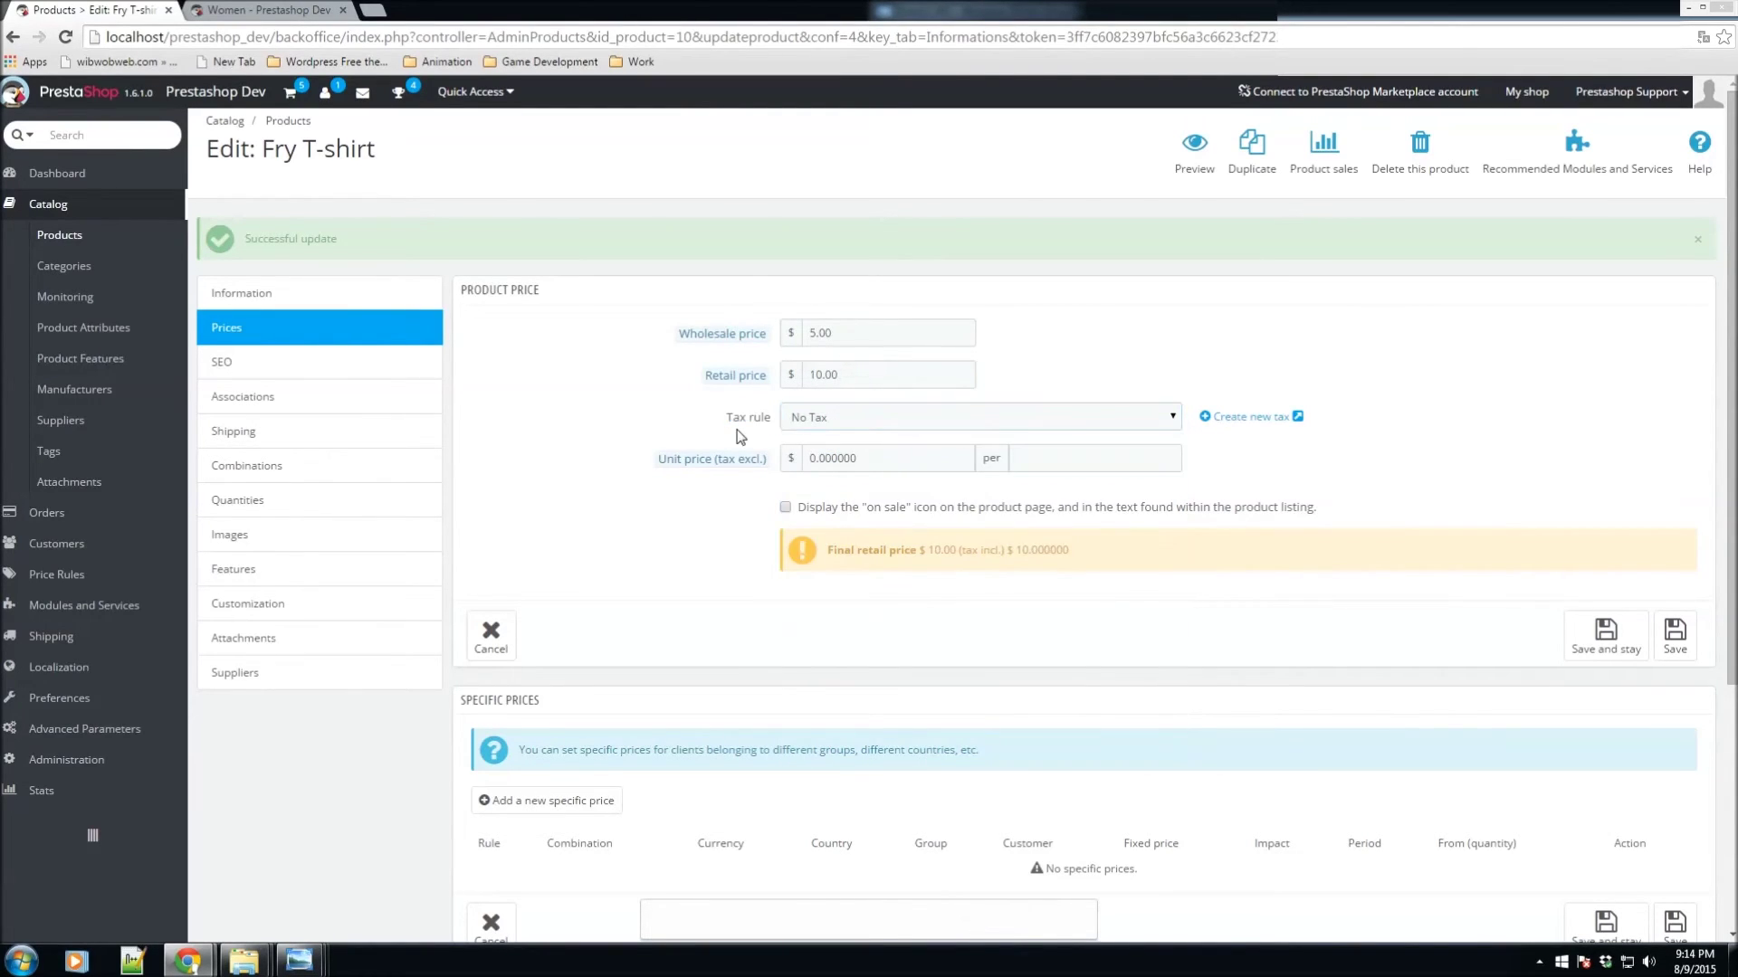
Set the product's tax rule to US-FL Rate (6%) and save the prices while staying on the product's page
{"action": "left_click", "coordinate": [874, 420]}
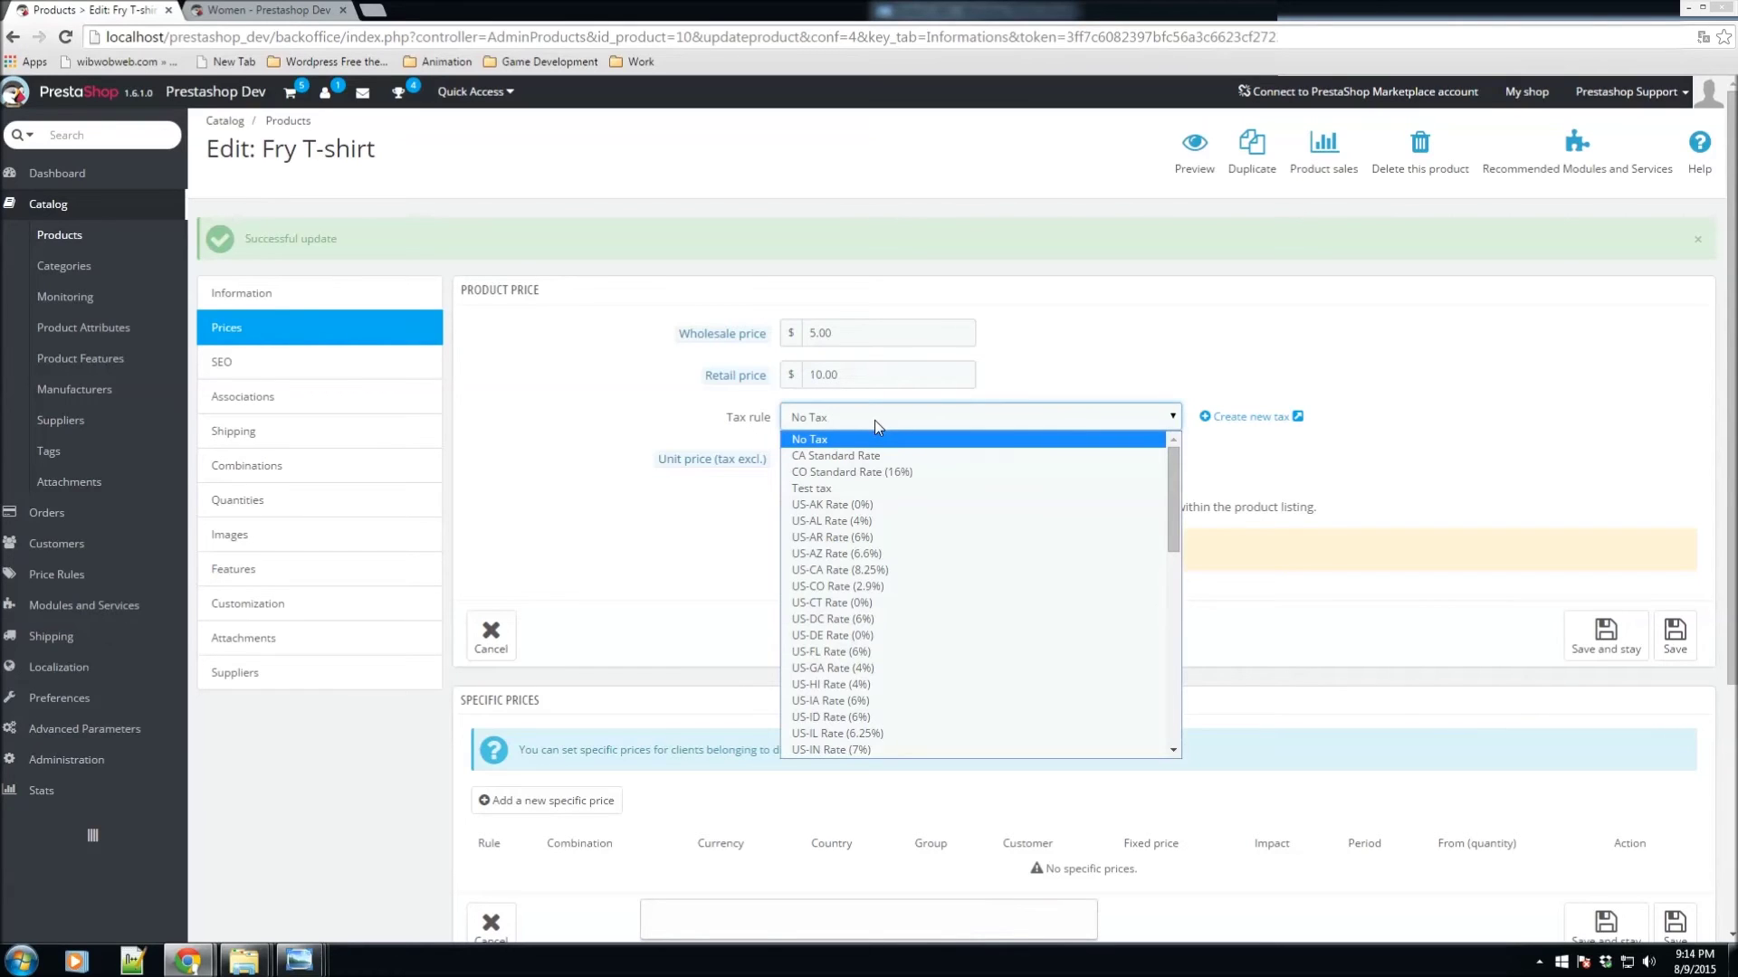
{"action": "left_click", "coordinate": [833, 653]}
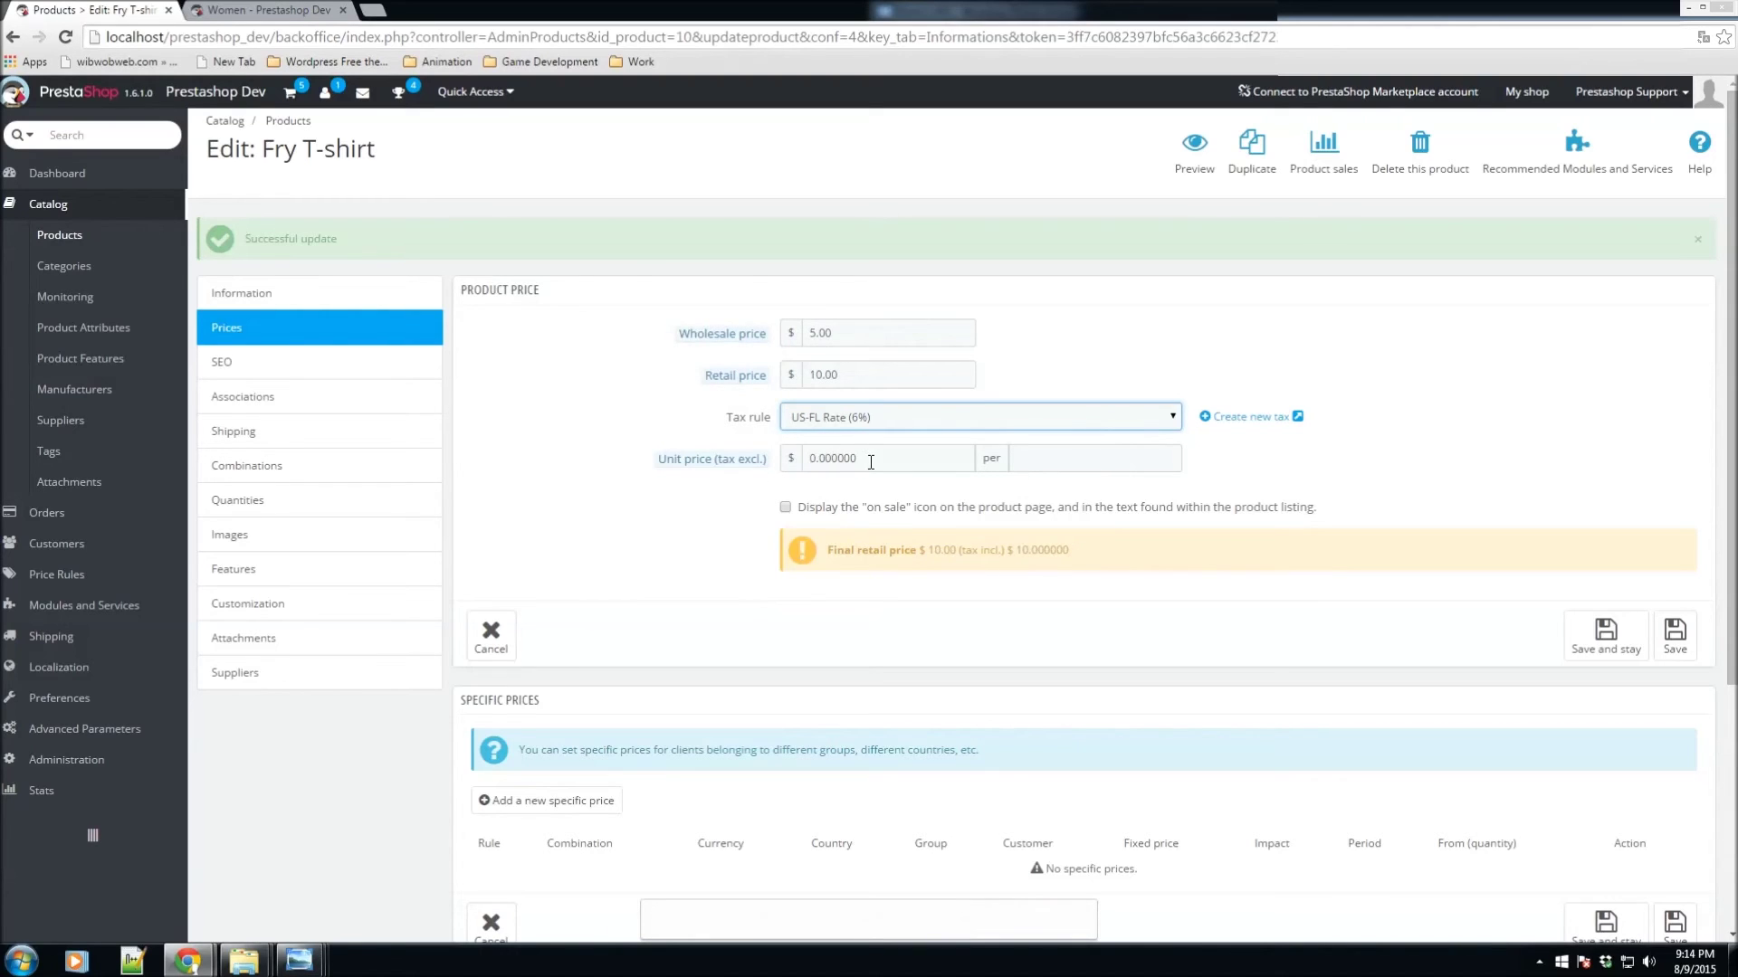
{"action": "mouse_move", "coordinate": [735, 469]}
{"action": "scroll", "coordinate": [945, 634], "scroll_direction": "down", "scroll_amount": 4}
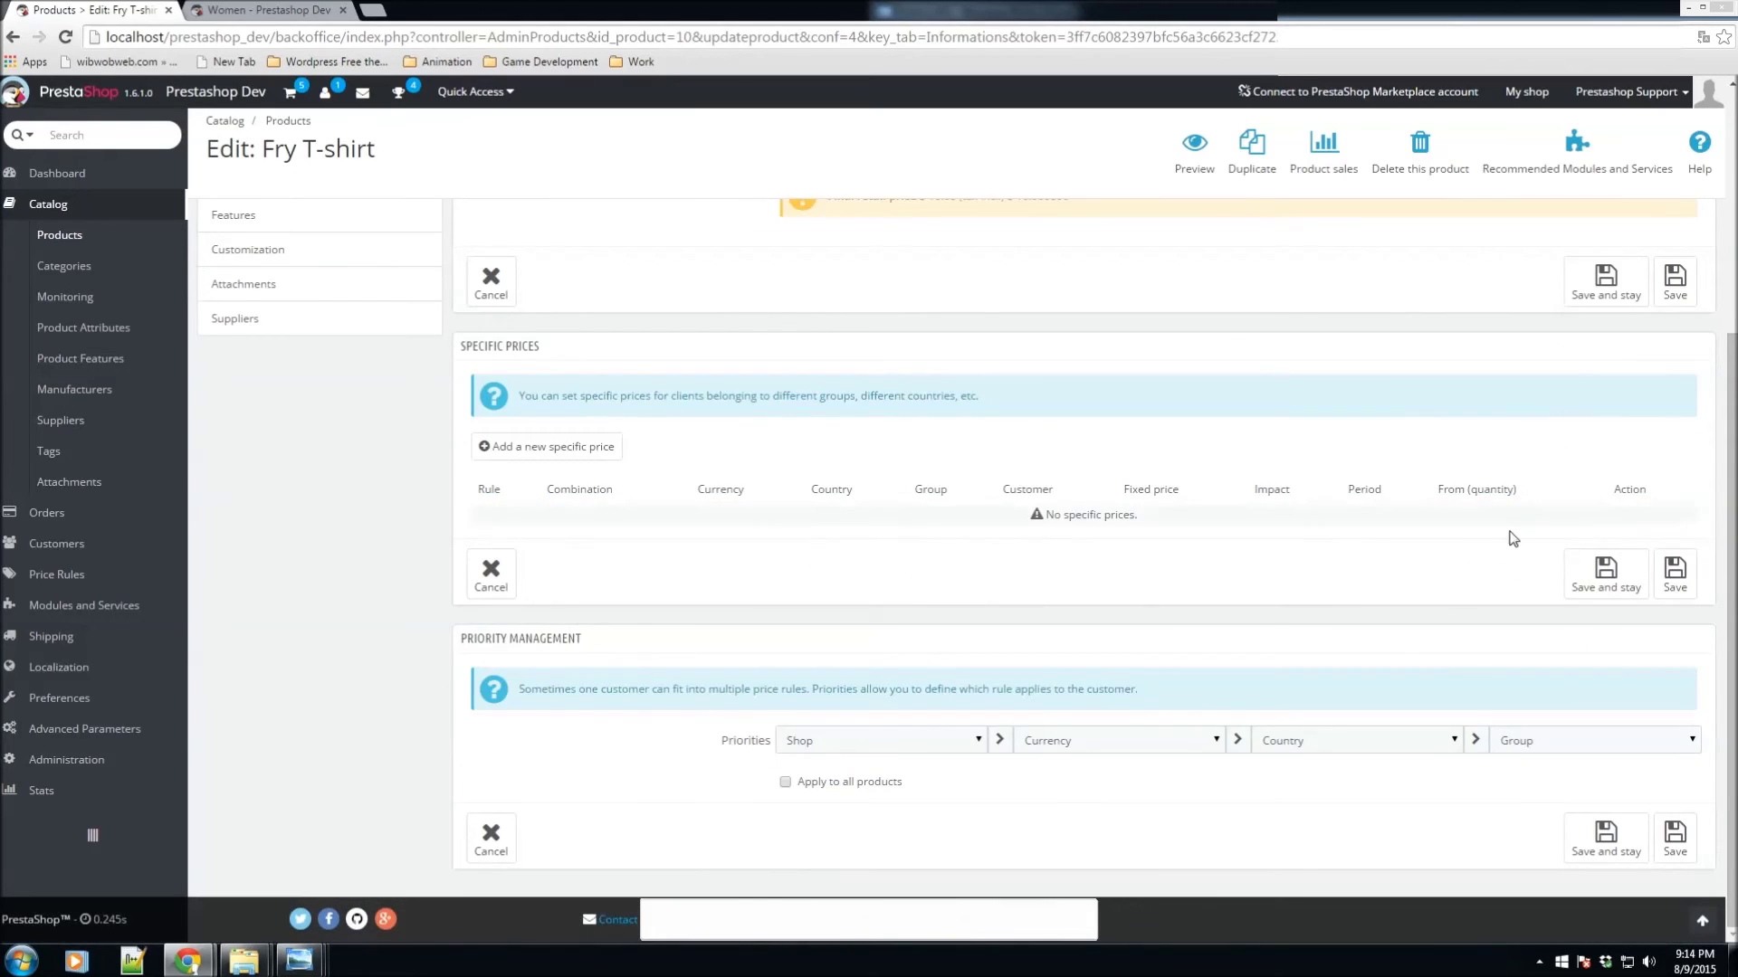
{"action": "scroll", "coordinate": [1522, 488], "scroll_direction": "up", "scroll_amount": 3}
{"action": "left_click", "coordinate": [1595, 558]}
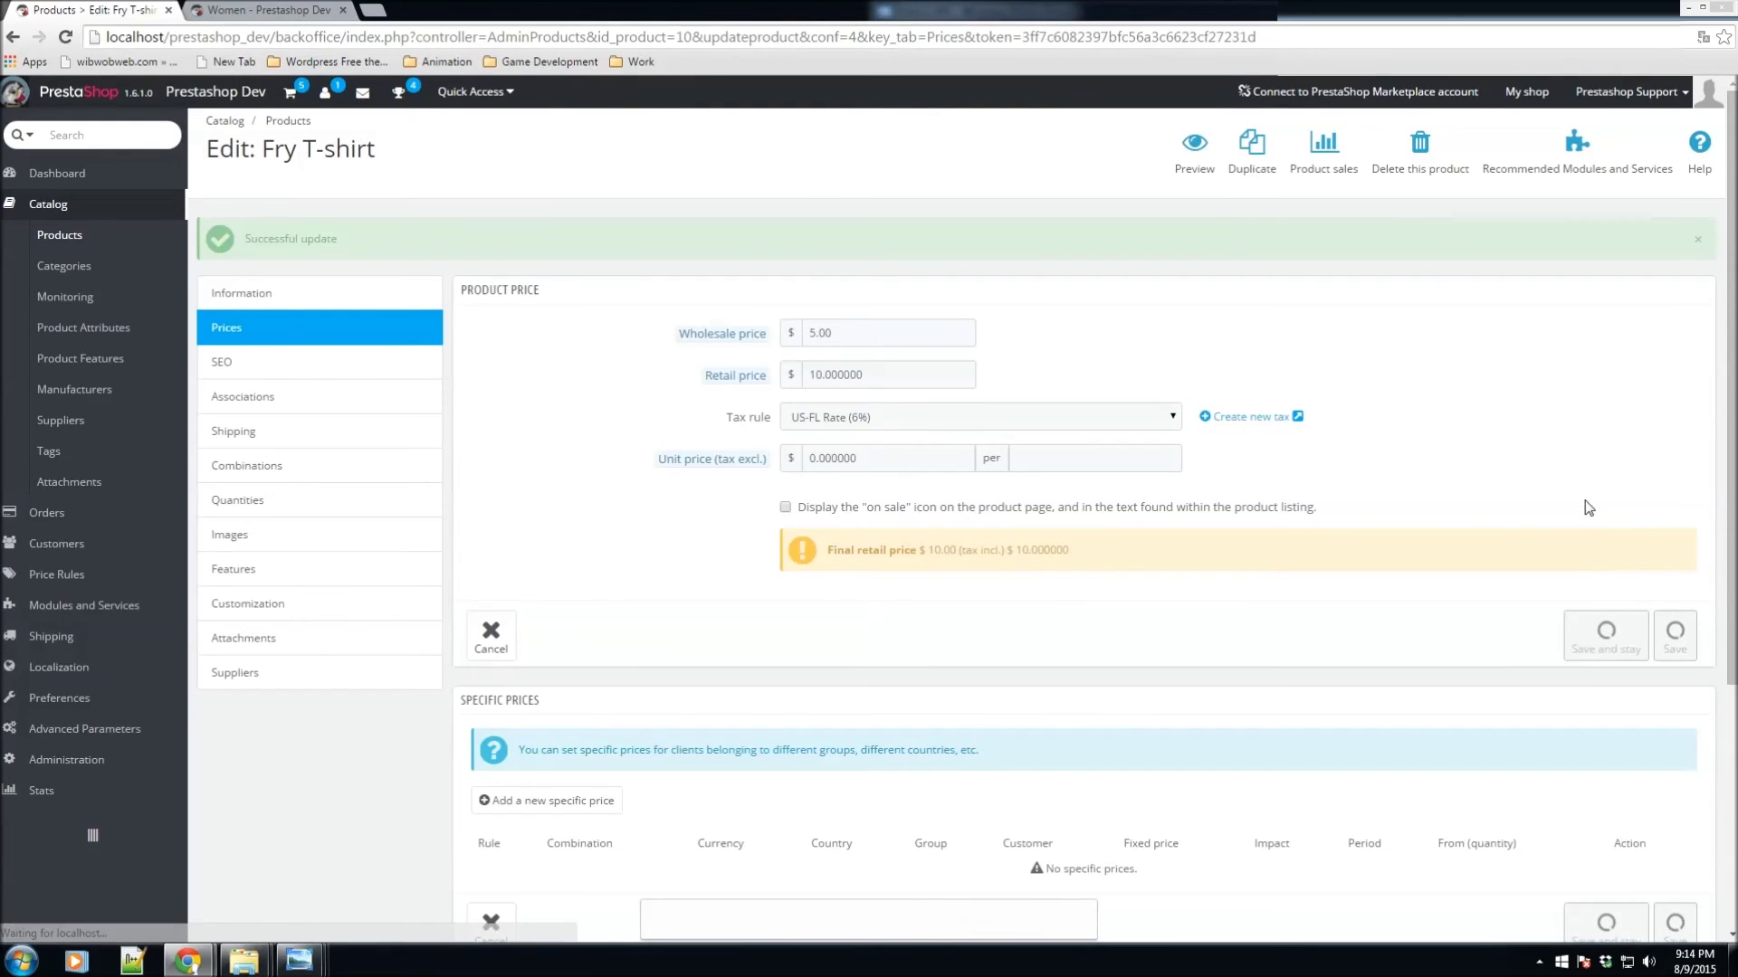
Examine the specific prices and priority management settings and the product's SEO meta title, meta description and friendly URL fields
{"action": "scroll", "coordinate": [1588, 507], "scroll_direction": "down", "scroll_amount": 4}
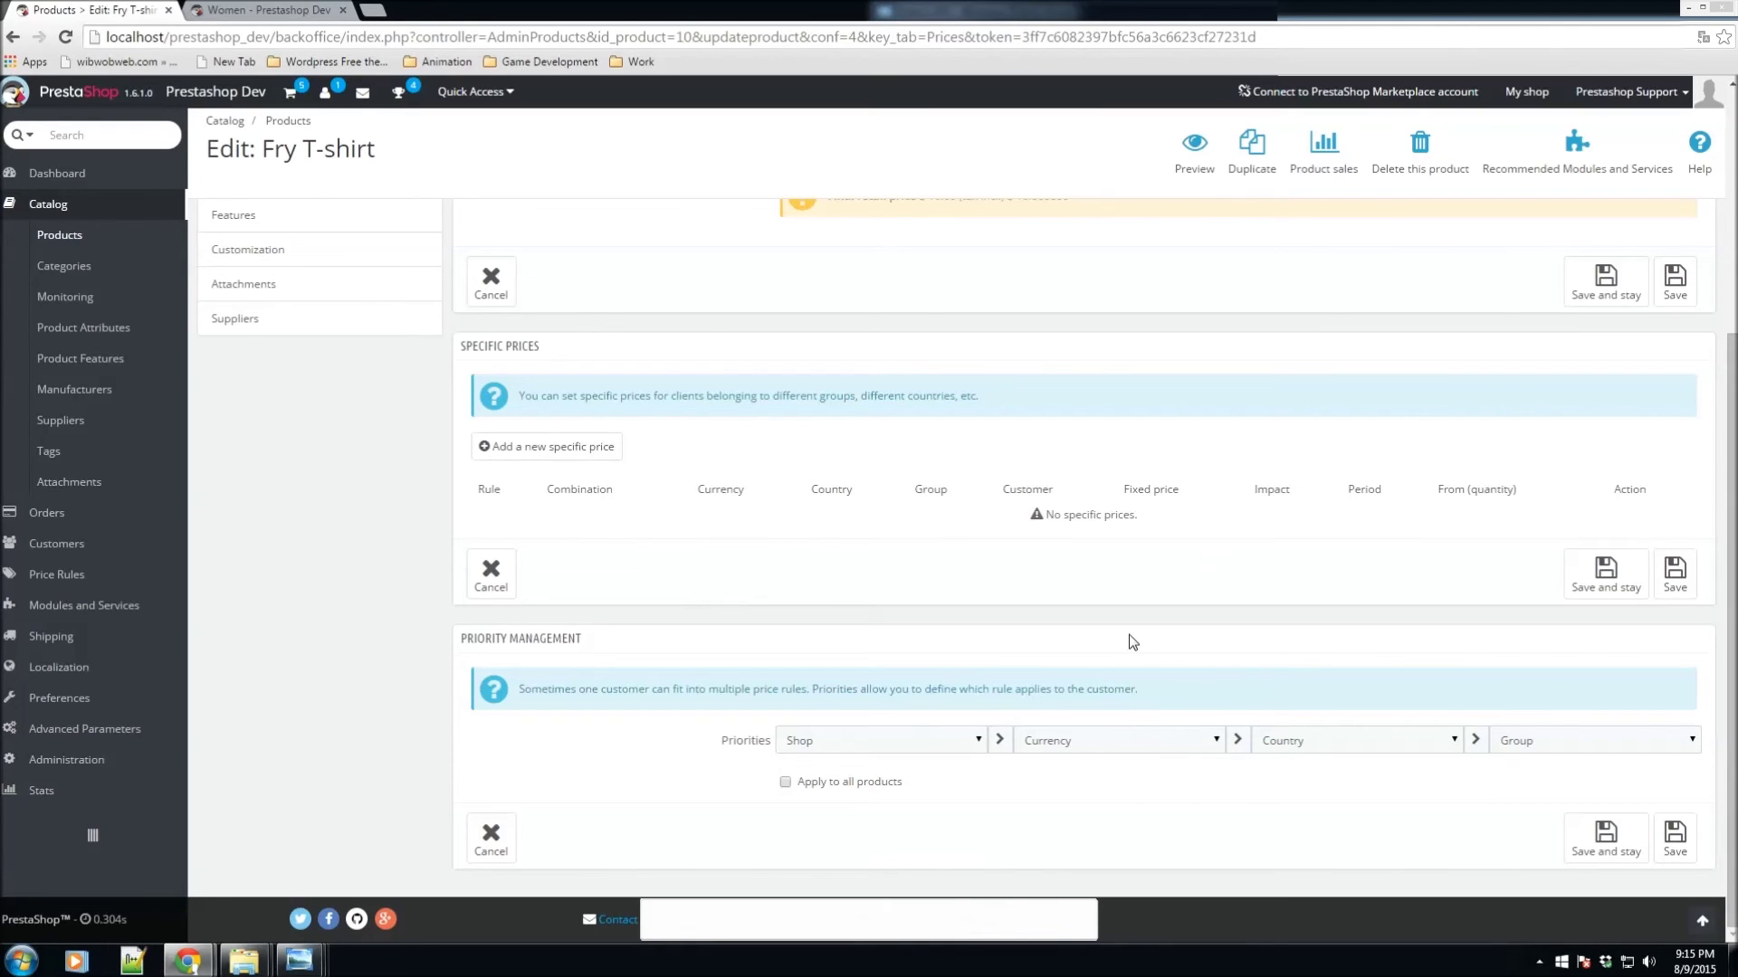
{"action": "scroll", "coordinate": [1135, 670], "scroll_direction": "up", "scroll_amount": 3}
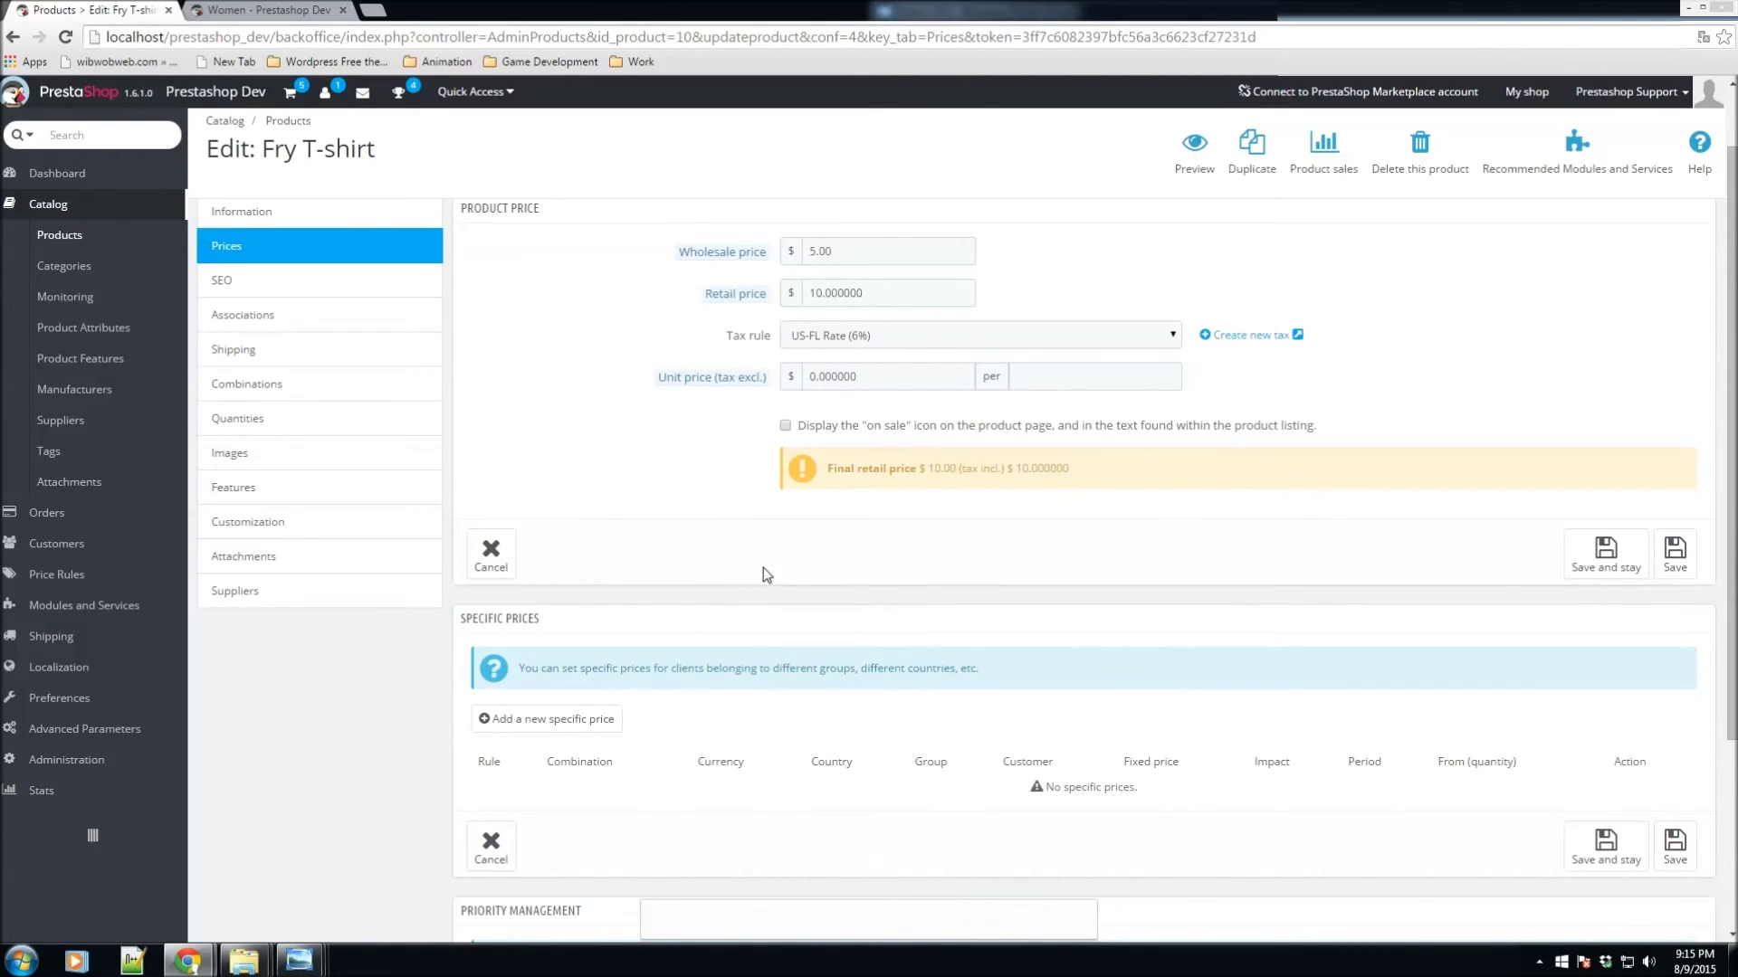
{"action": "left_click", "coordinate": [223, 282]}
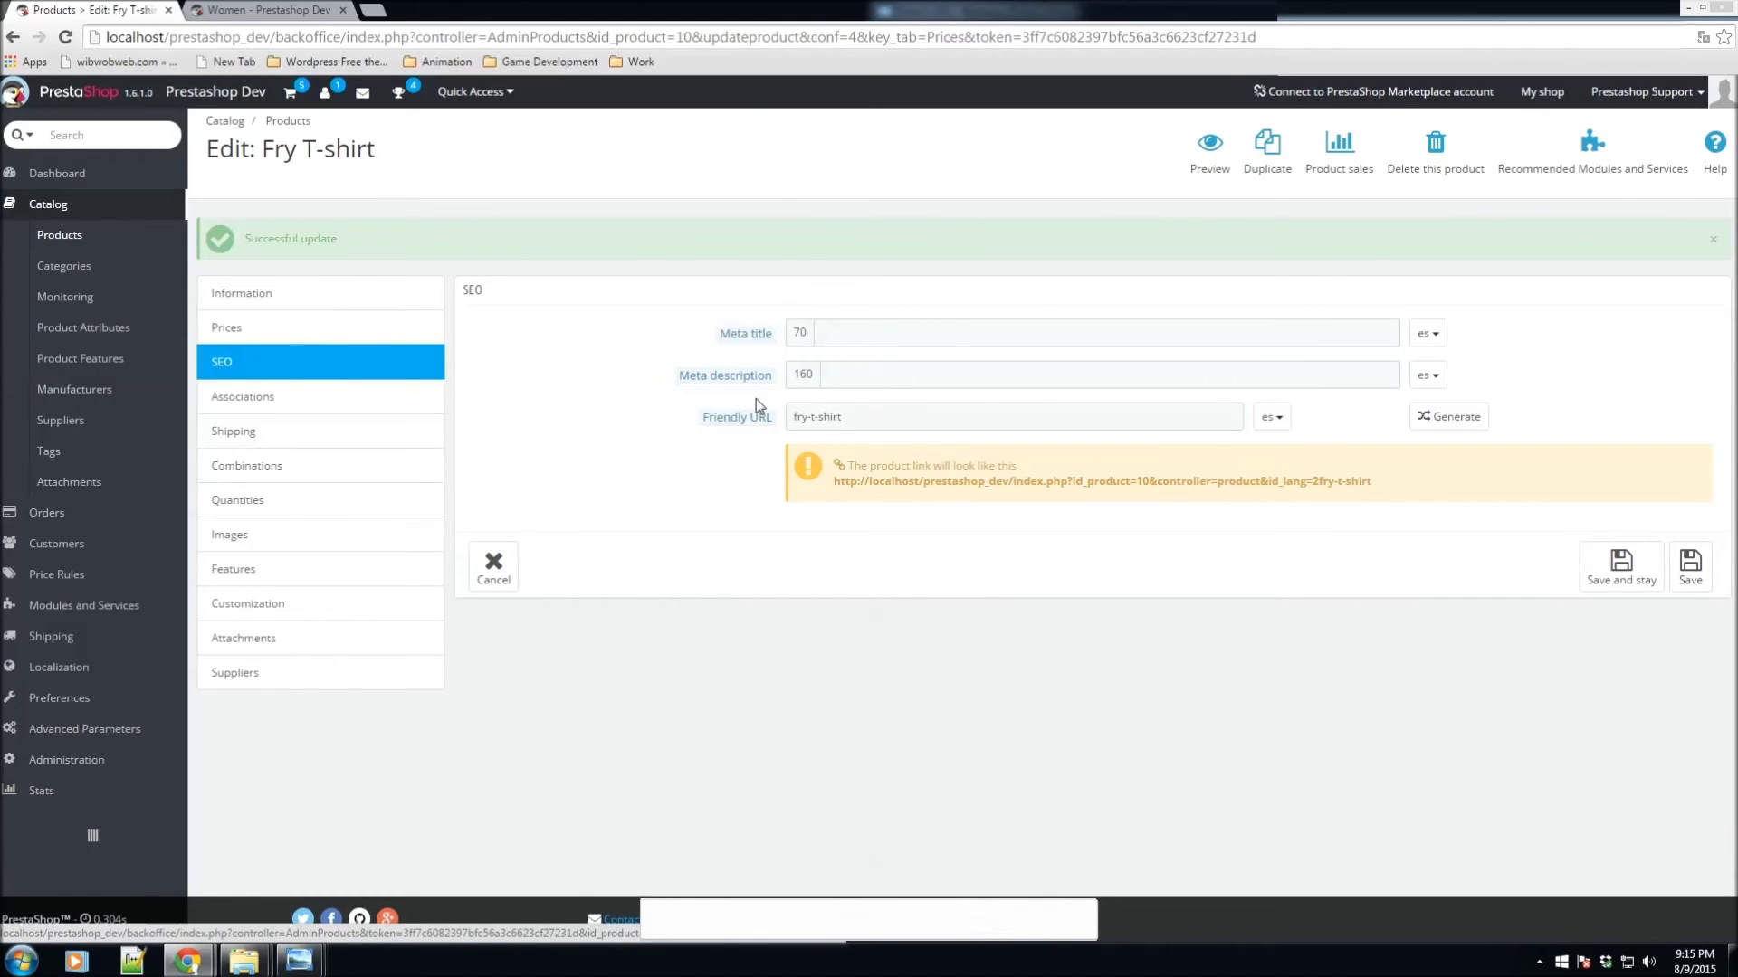
{"action": "mouse_move", "coordinate": [758, 337]}
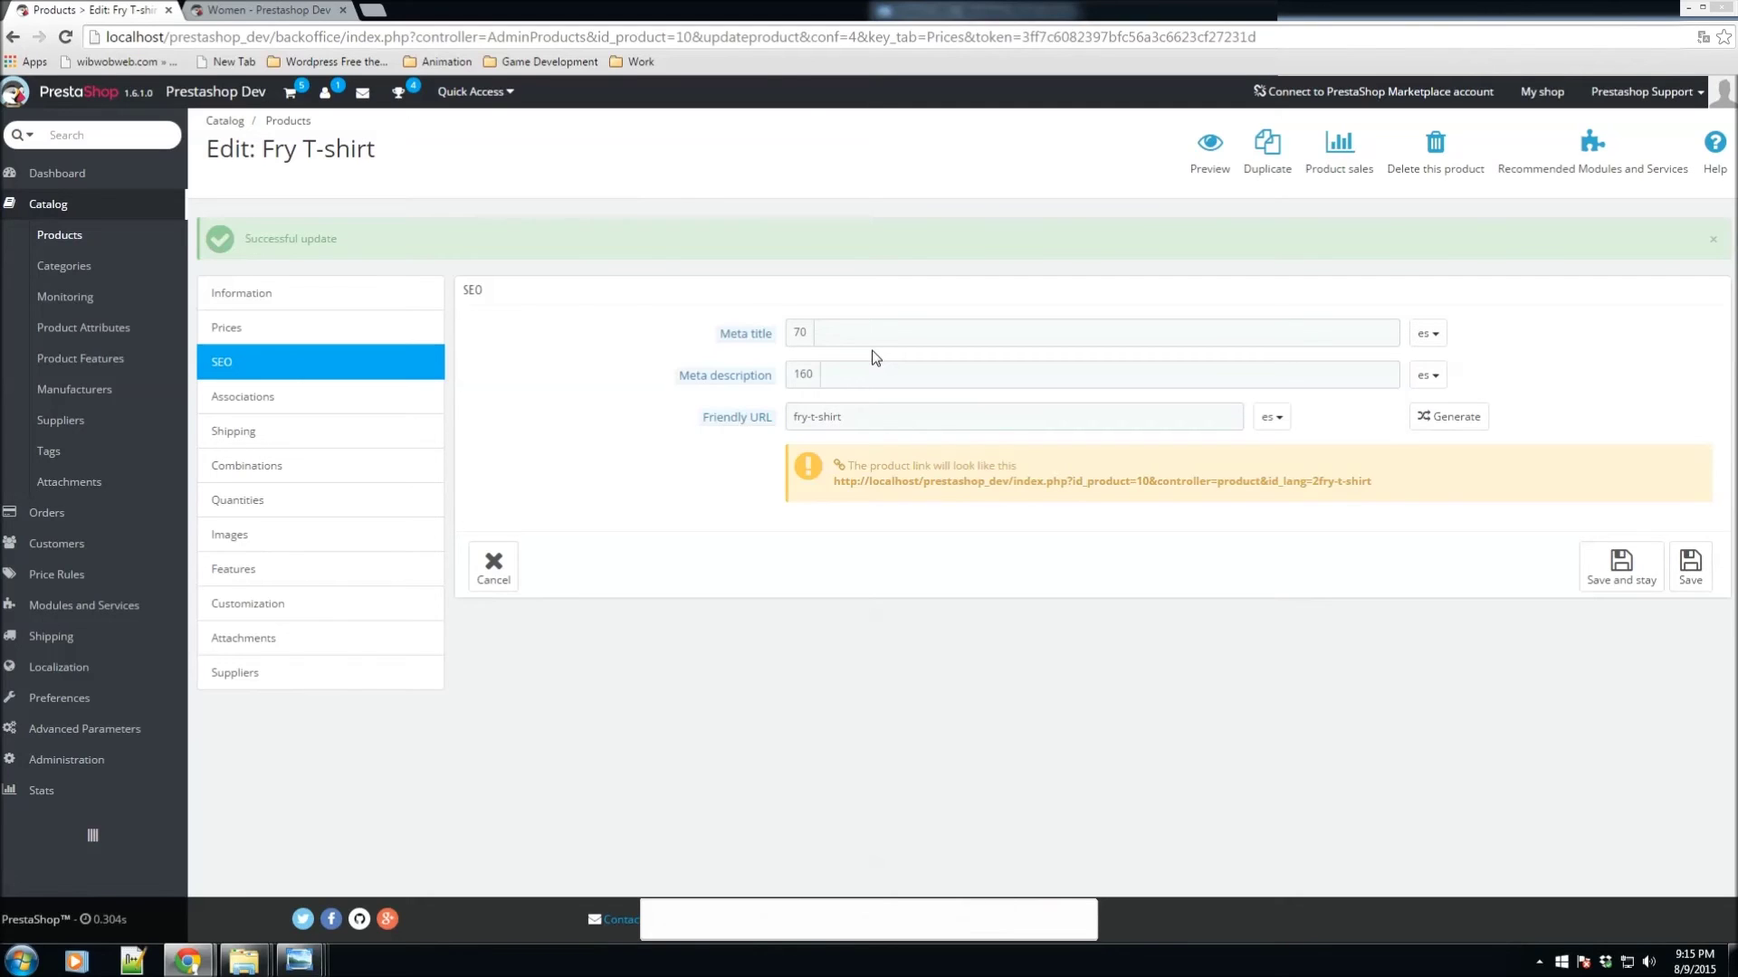
{"action": "mouse_move", "coordinate": [721, 428]}
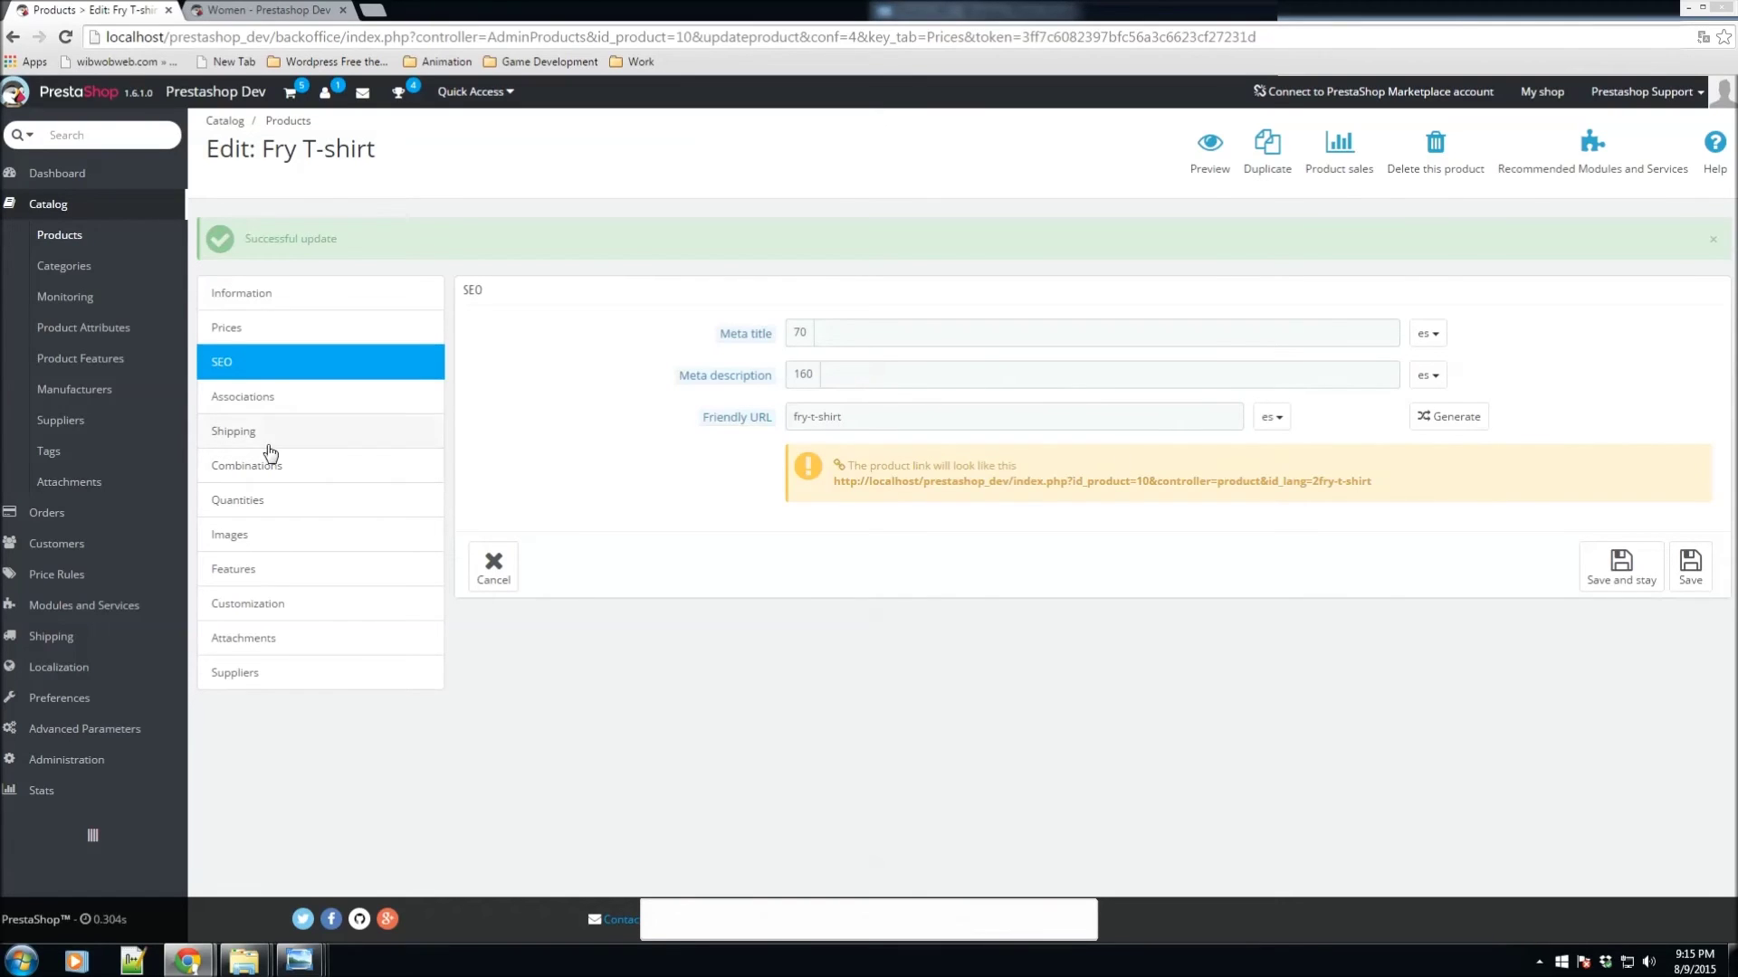
Open the product's category associations and compare them with how the storefront's Women category lists its products
{"action": "left_click", "coordinate": [251, 407]}
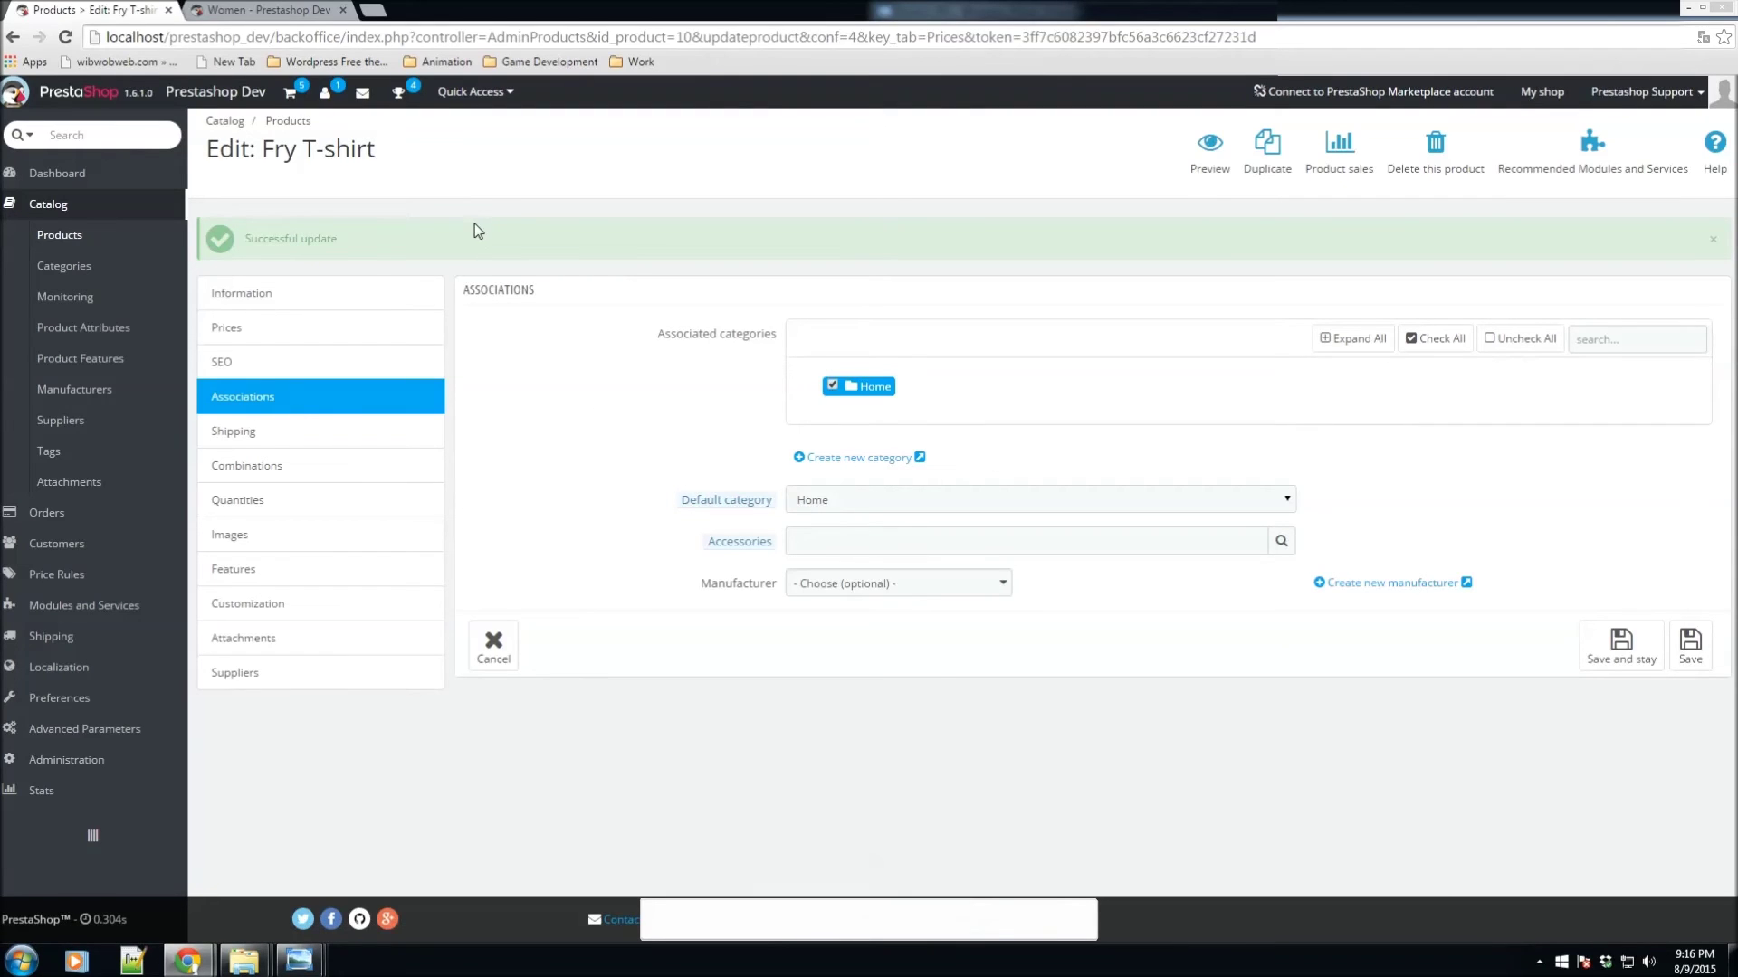
{"action": "left_click", "coordinate": [267, 10]}
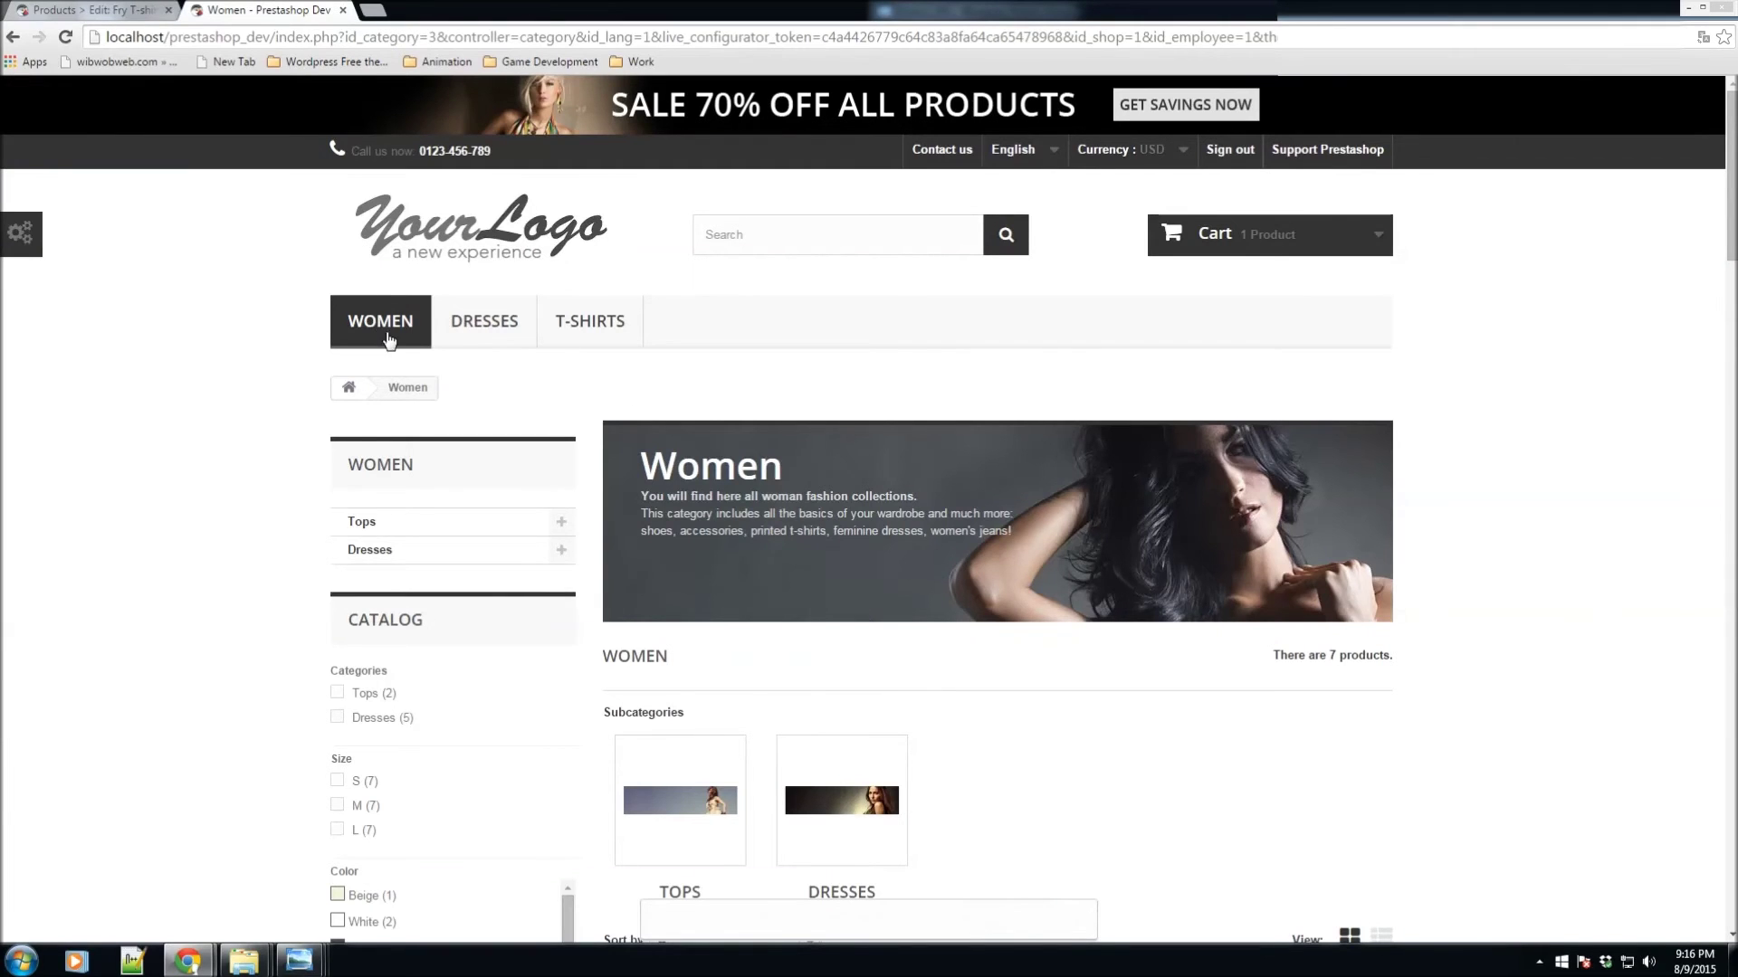
{"action": "left_click", "coordinate": [90, 9]}
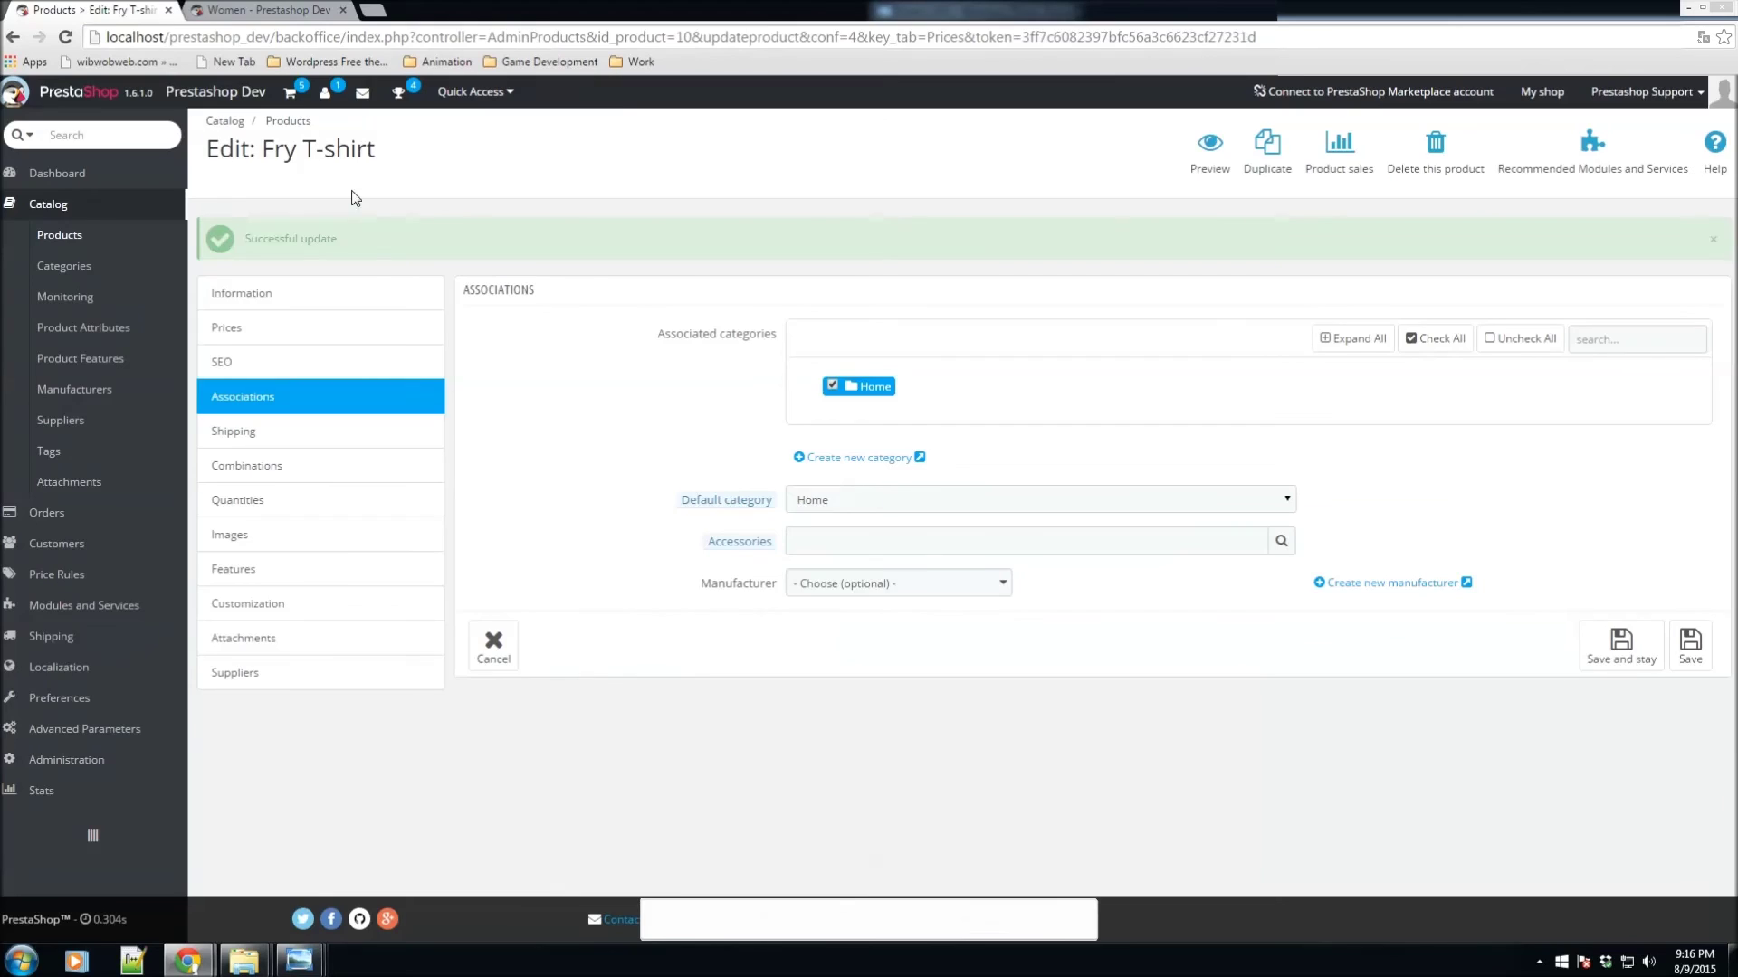
{"action": "left_click", "coordinate": [232, 13]}
{"action": "scroll", "coordinate": [504, 458], "scroll_direction": "down", "scroll_amount": 3}
{"action": "scroll", "coordinate": [504, 458], "scroll_direction": "up", "scroll_amount": 3}
{"action": "scroll", "coordinate": [1098, 570], "scroll_direction": "down", "scroll_amount": 5}
{"action": "scroll", "coordinate": [1097, 570], "scroll_direction": "down", "scroll_amount": 4}
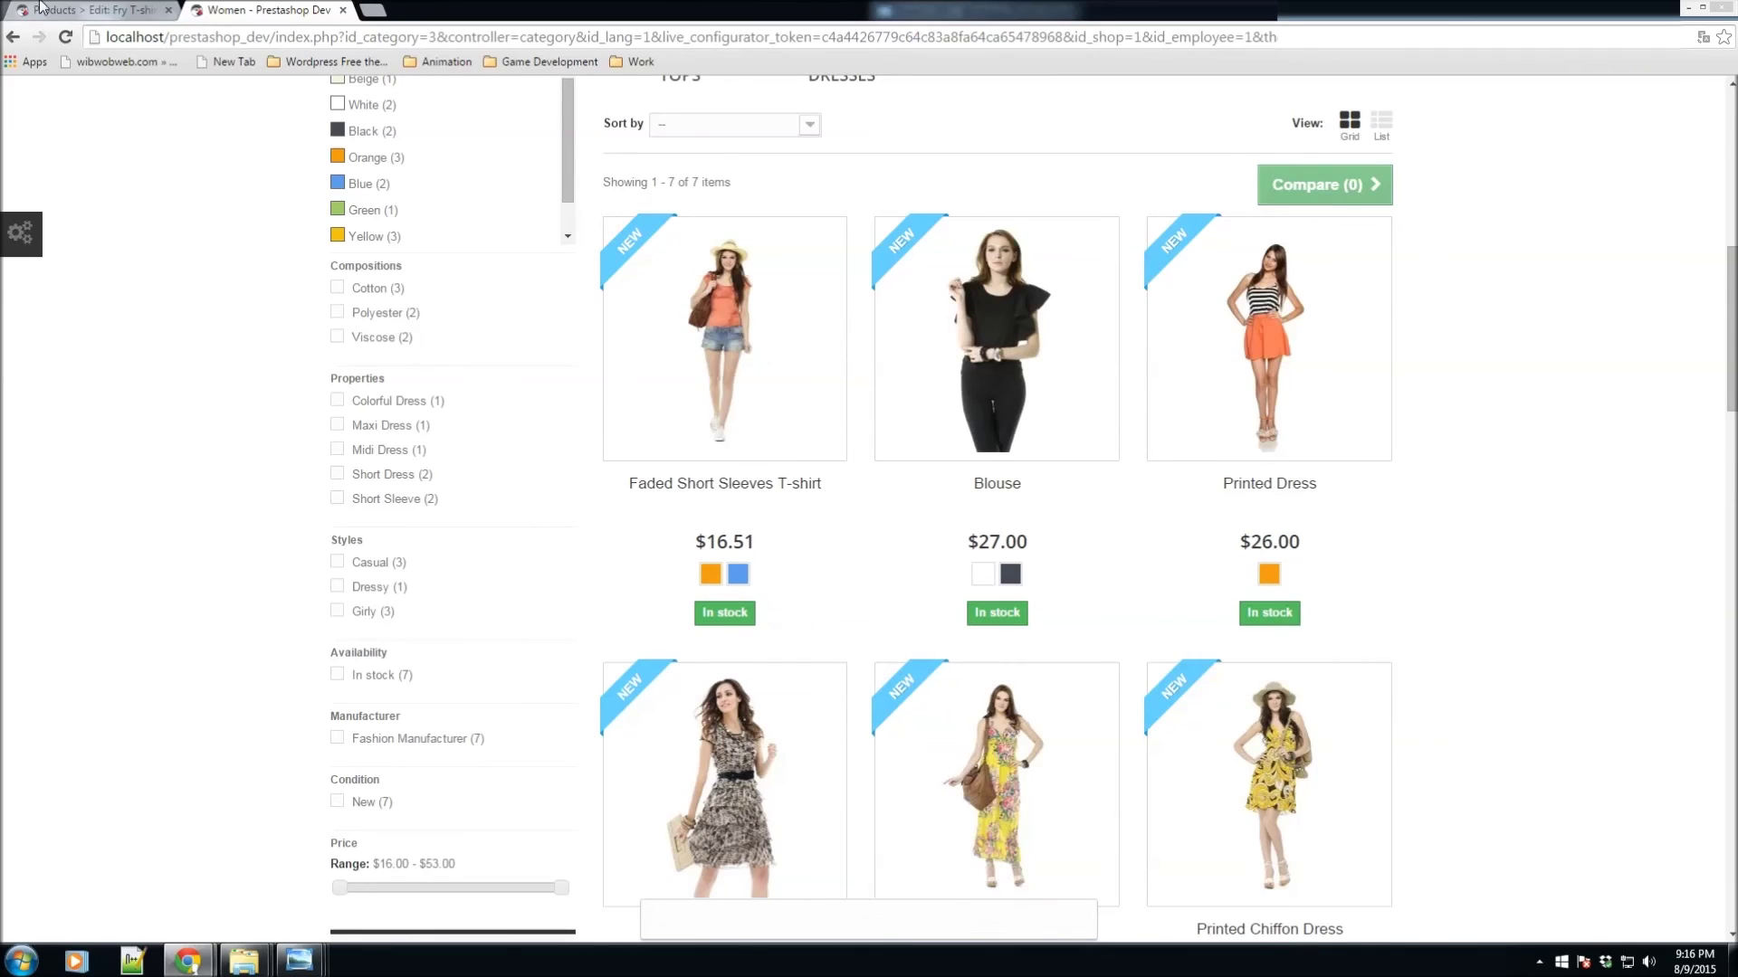
{"action": "left_click", "coordinate": [86, 9]}
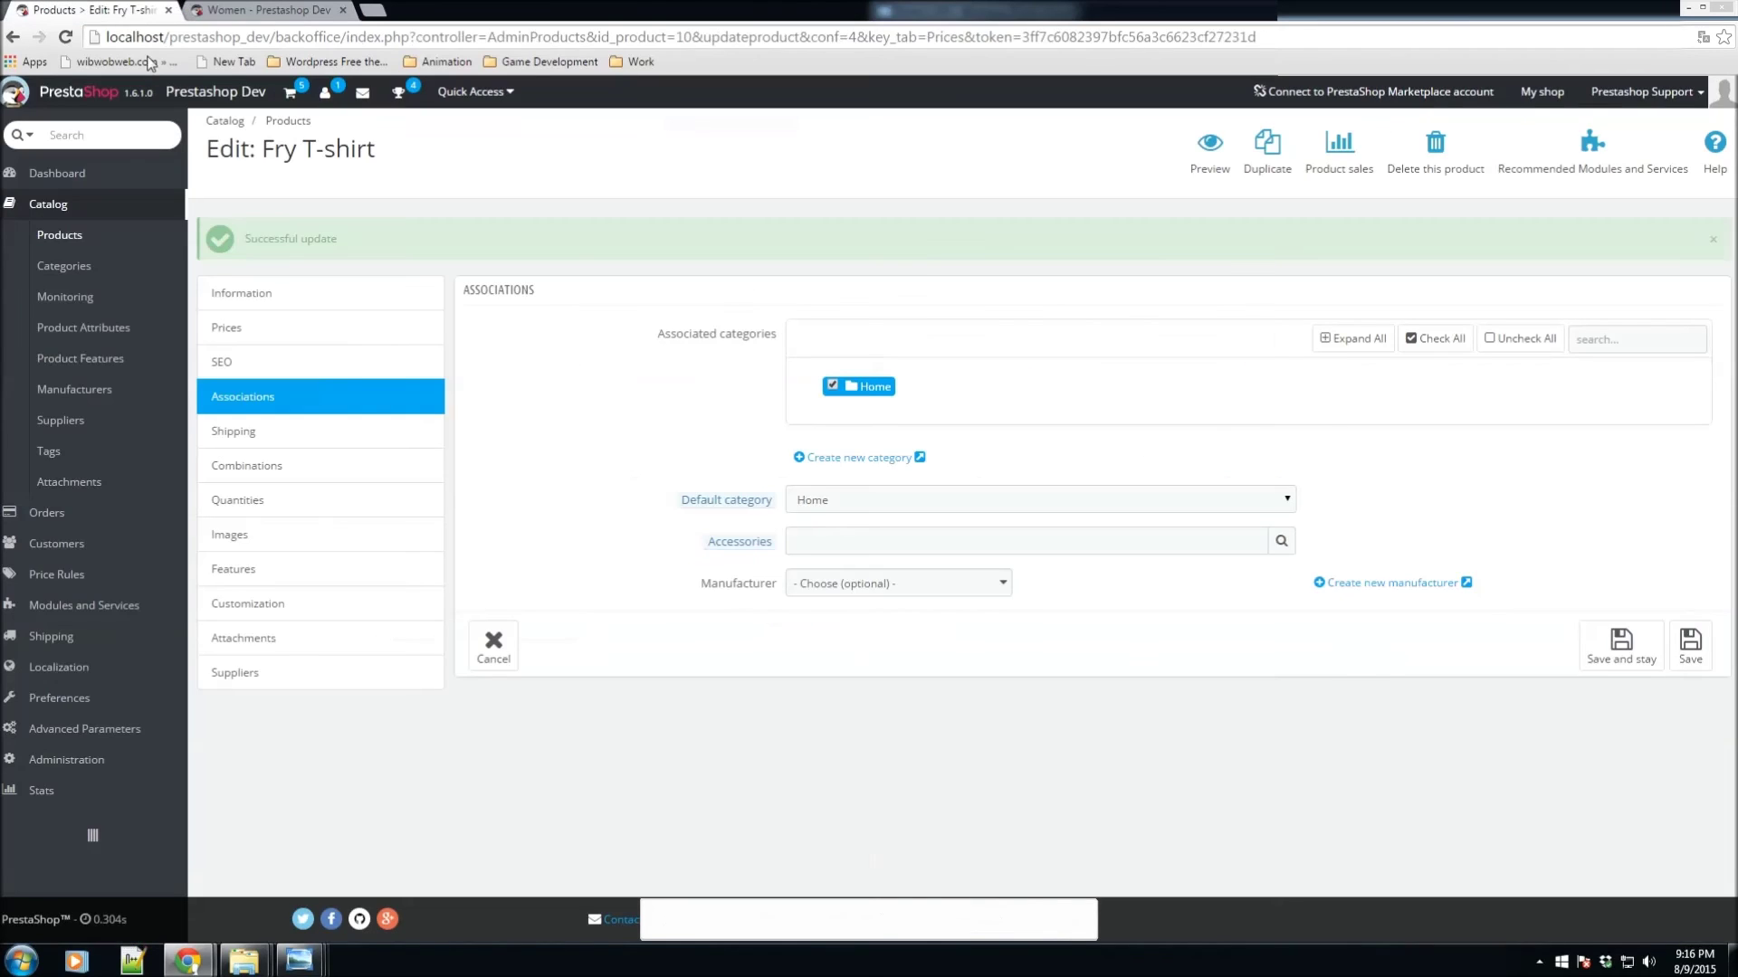
Expand the Home, Futurama and Women categories in the product's associated categories tree
{"action": "left_click", "coordinate": [850, 387]}
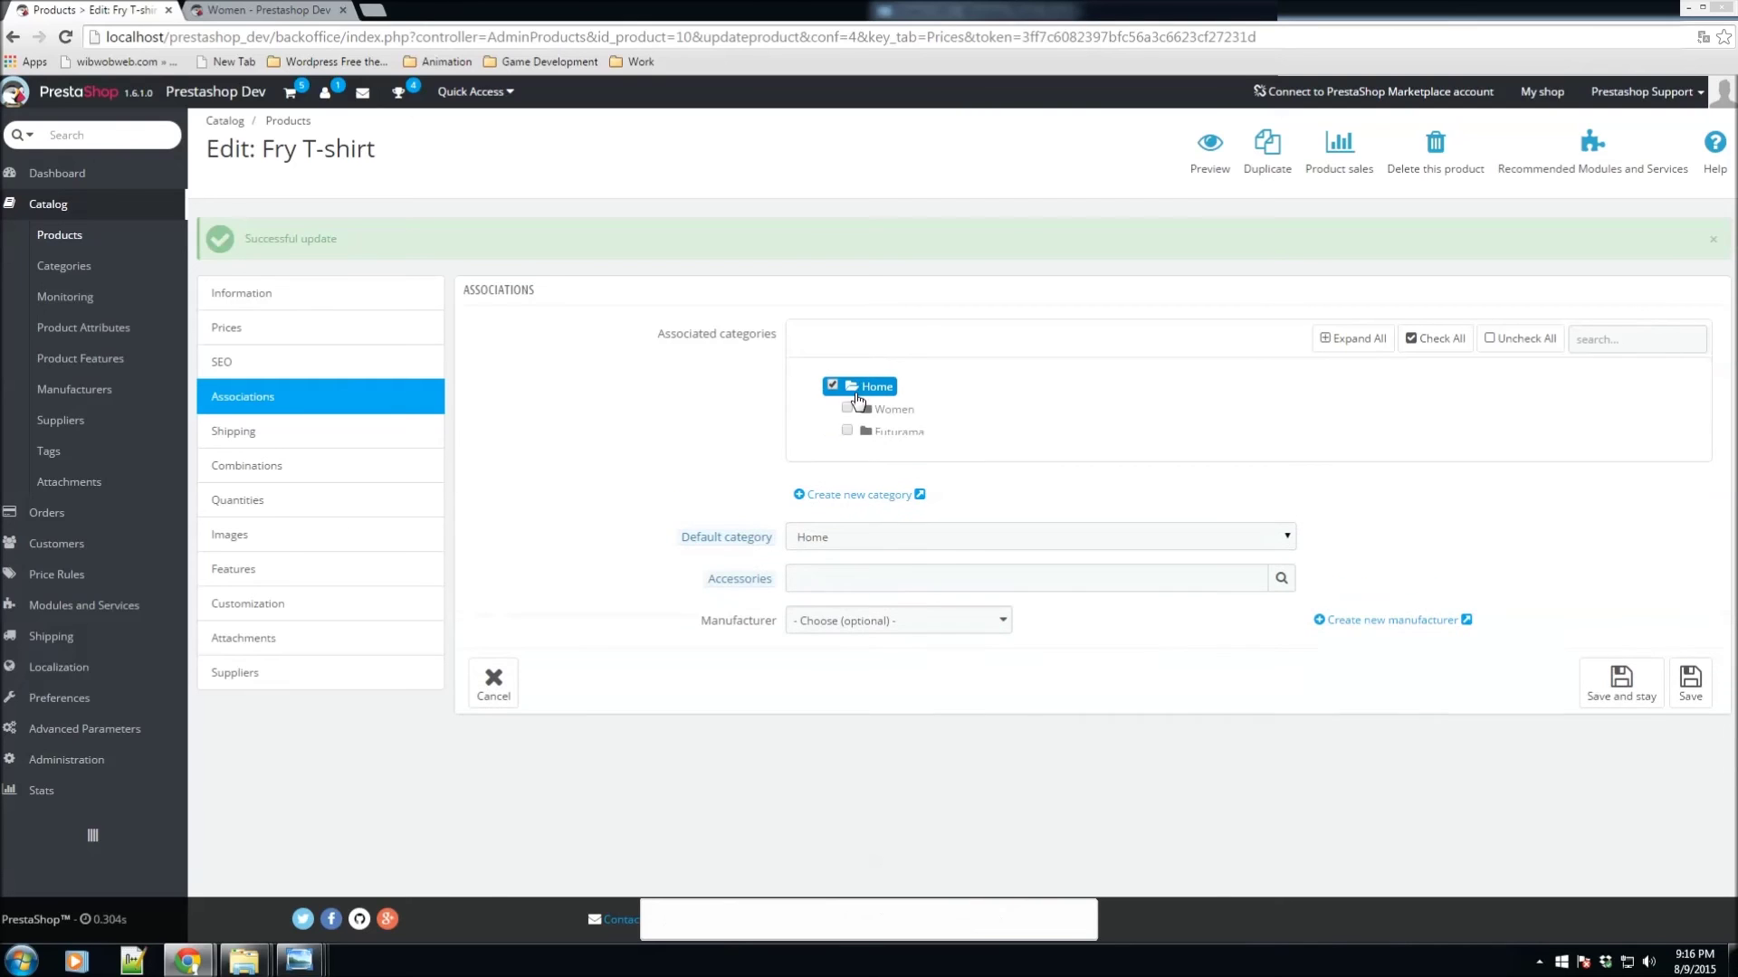
{"action": "left_click", "coordinate": [869, 434]}
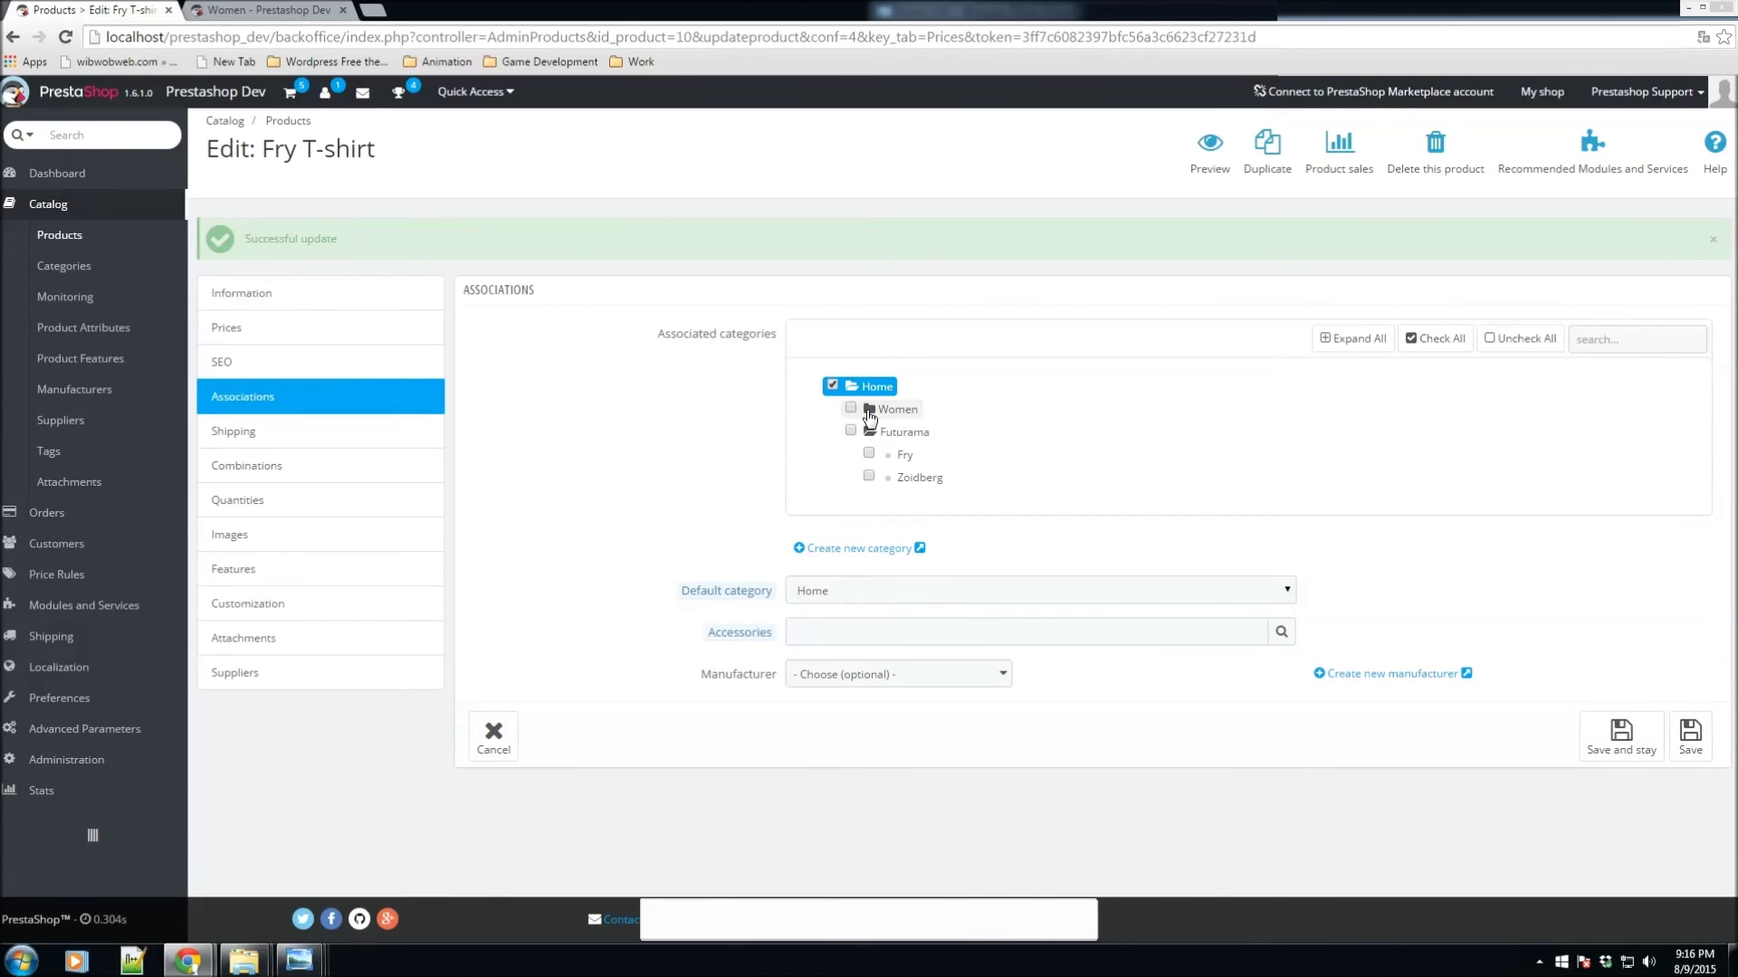
{"action": "left_click", "coordinate": [870, 409]}
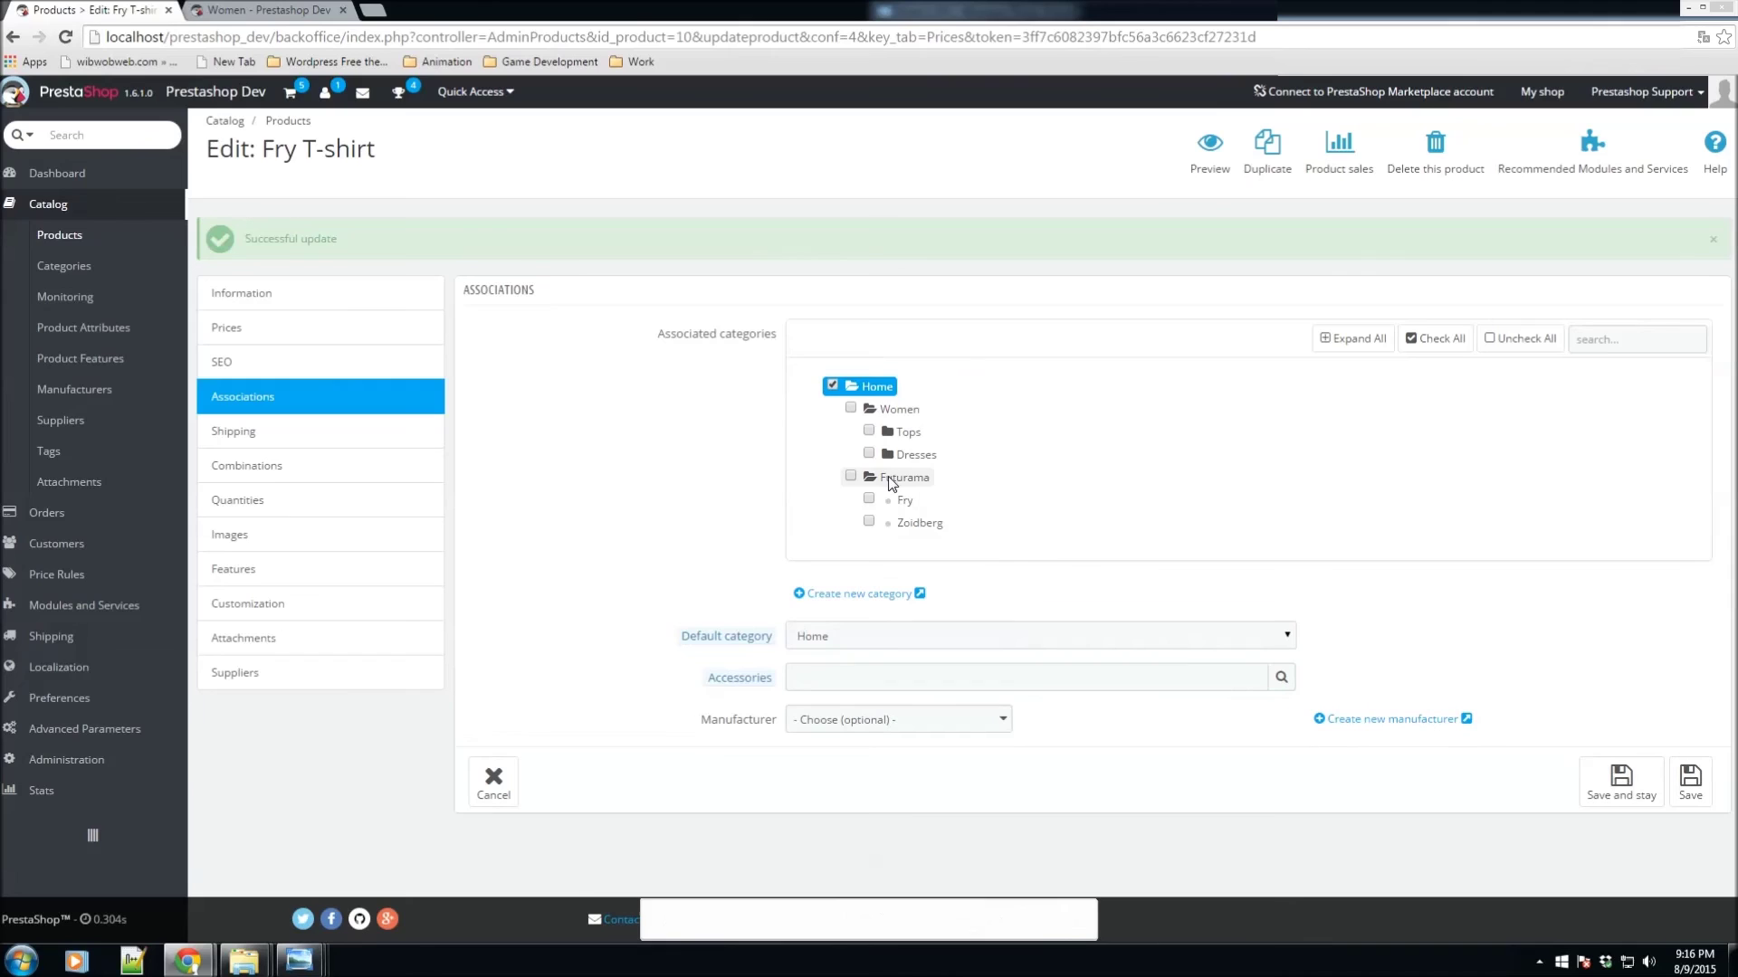
Check how the Fry T-shirt appears among the new arrivals on the storefront's home page, and return to its category associations
{"action": "left_click", "coordinate": [271, 10]}
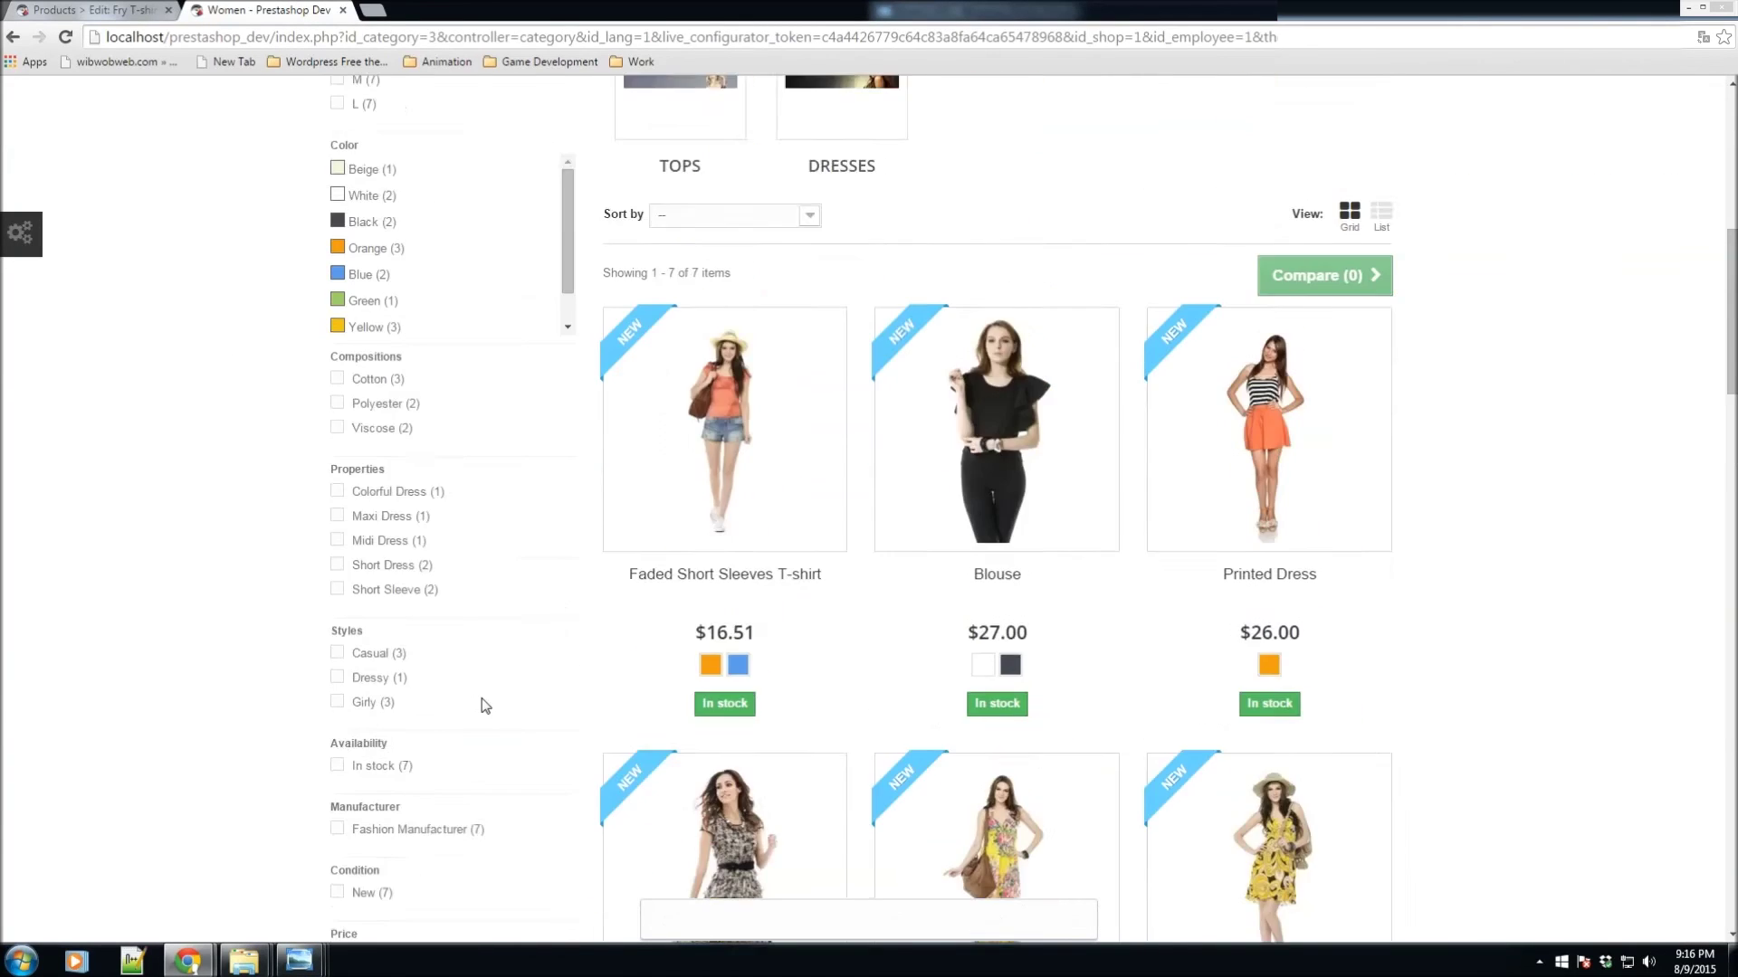
{"action": "scroll", "coordinate": [480, 703], "scroll_direction": "up", "scroll_amount": 9}
{"action": "left_click", "coordinate": [468, 226]}
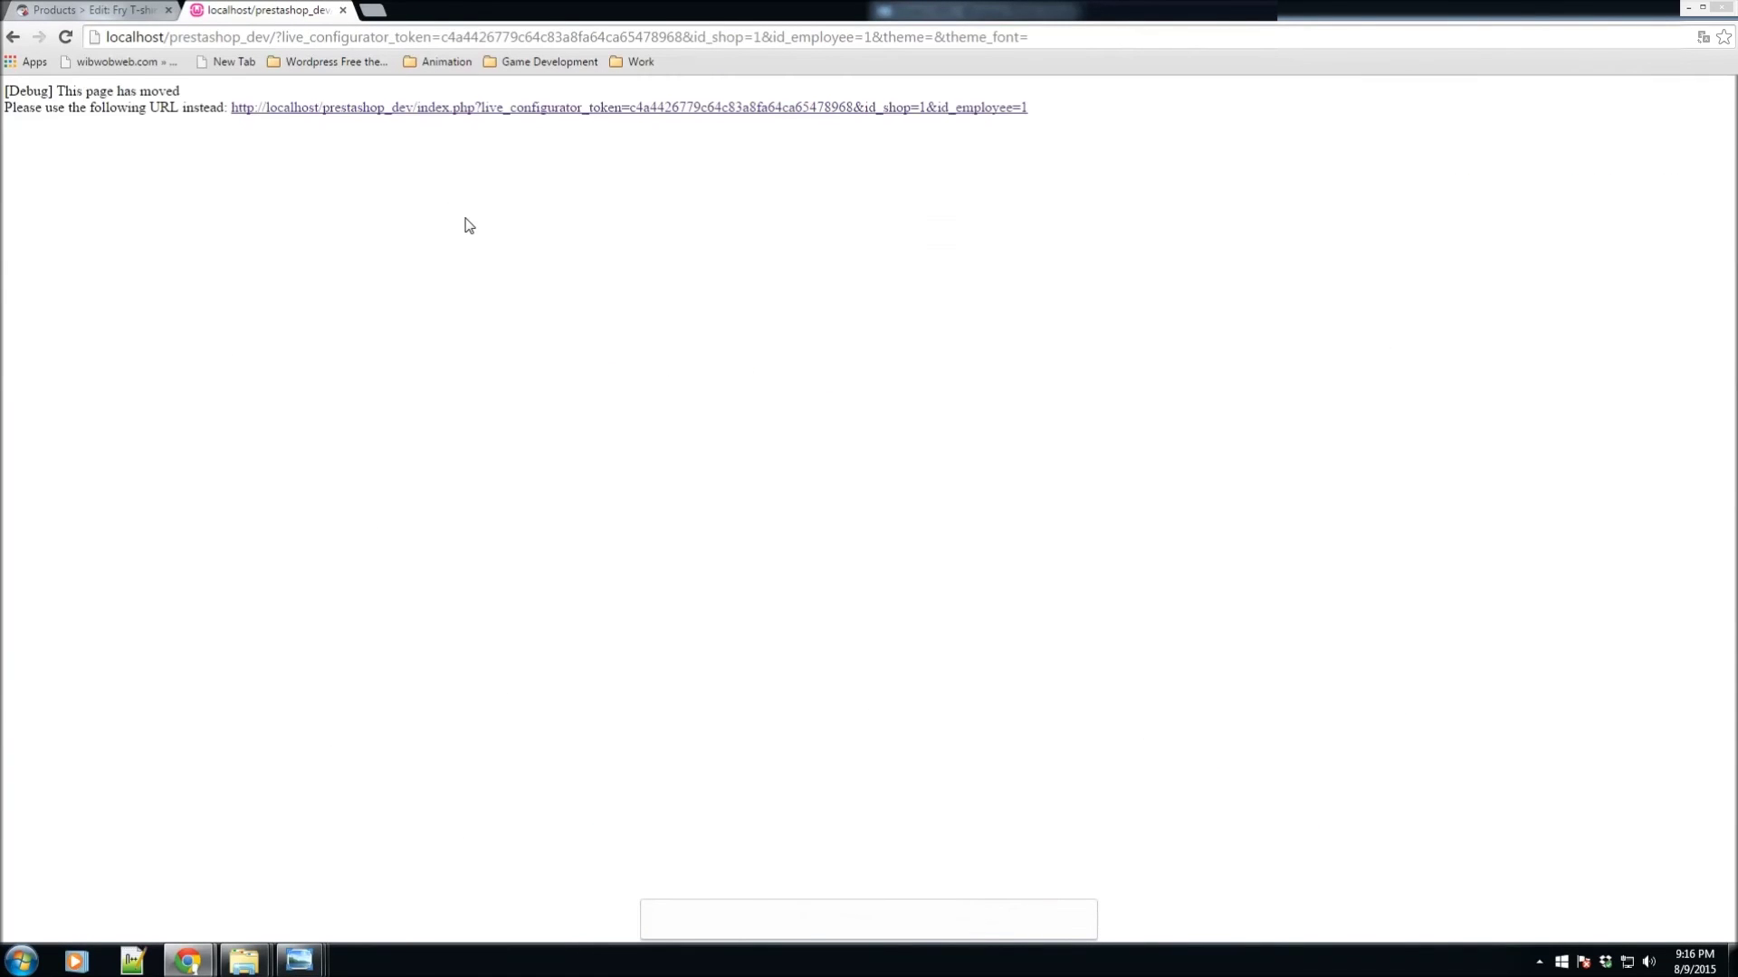
{"action": "left_click", "coordinate": [421, 109]}
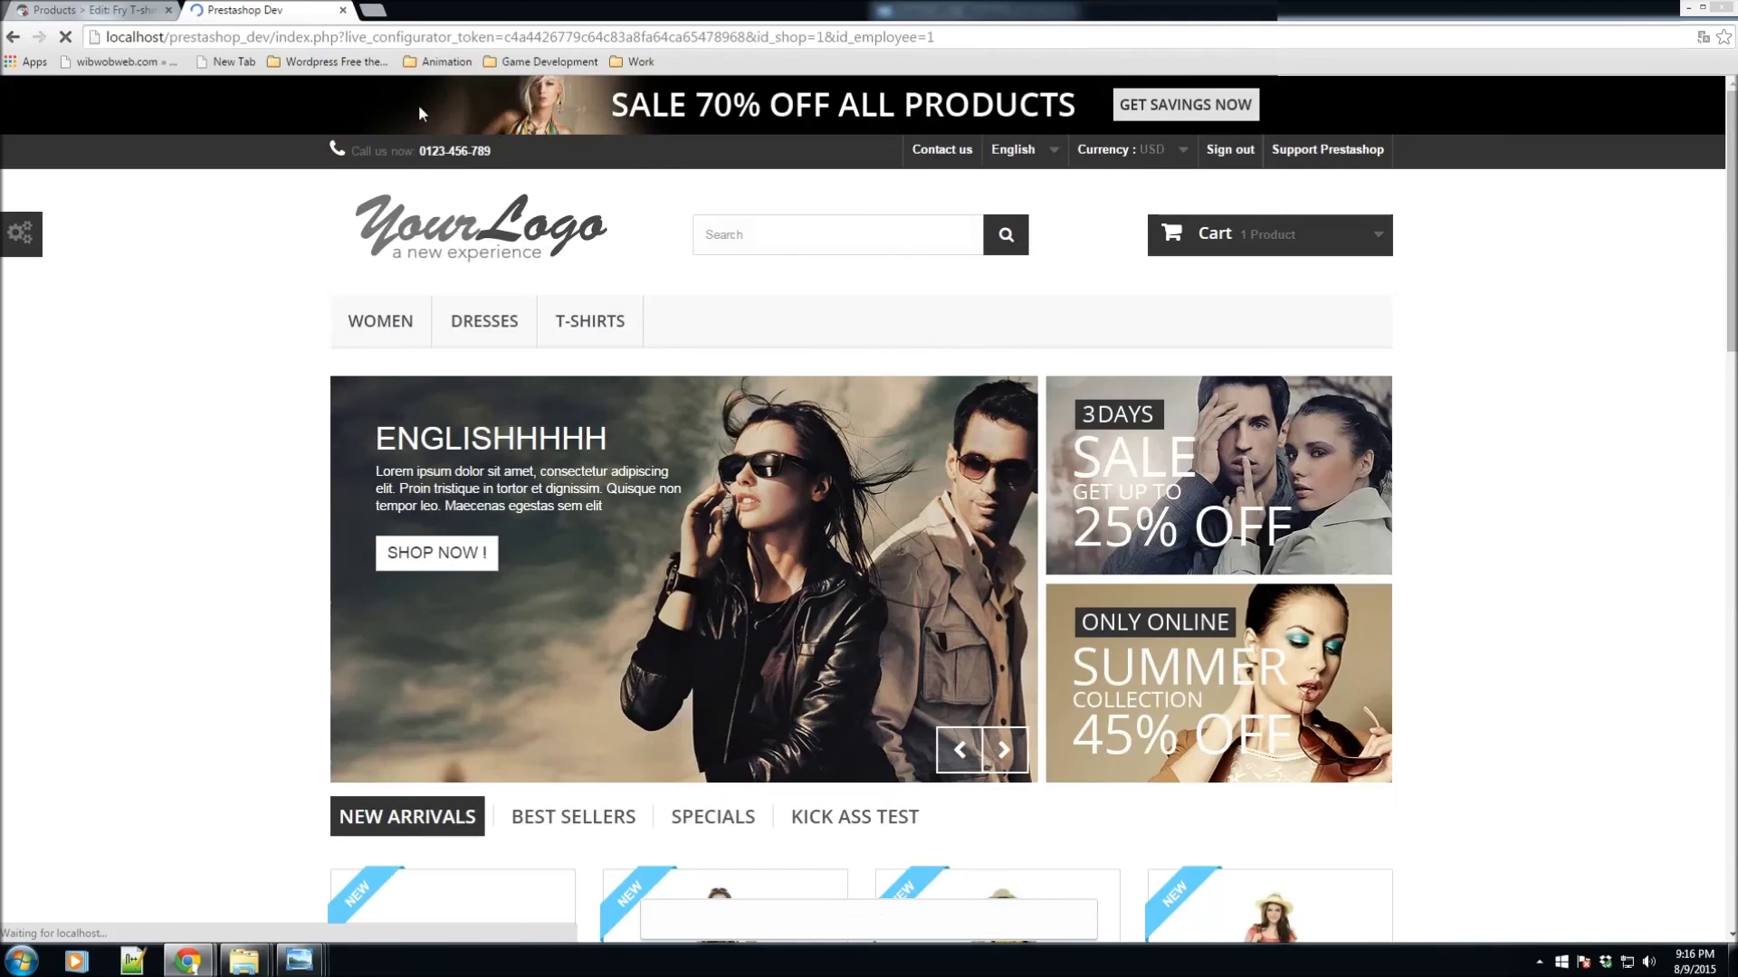
{"action": "scroll", "coordinate": [629, 516], "scroll_direction": "down", "scroll_amount": 9}
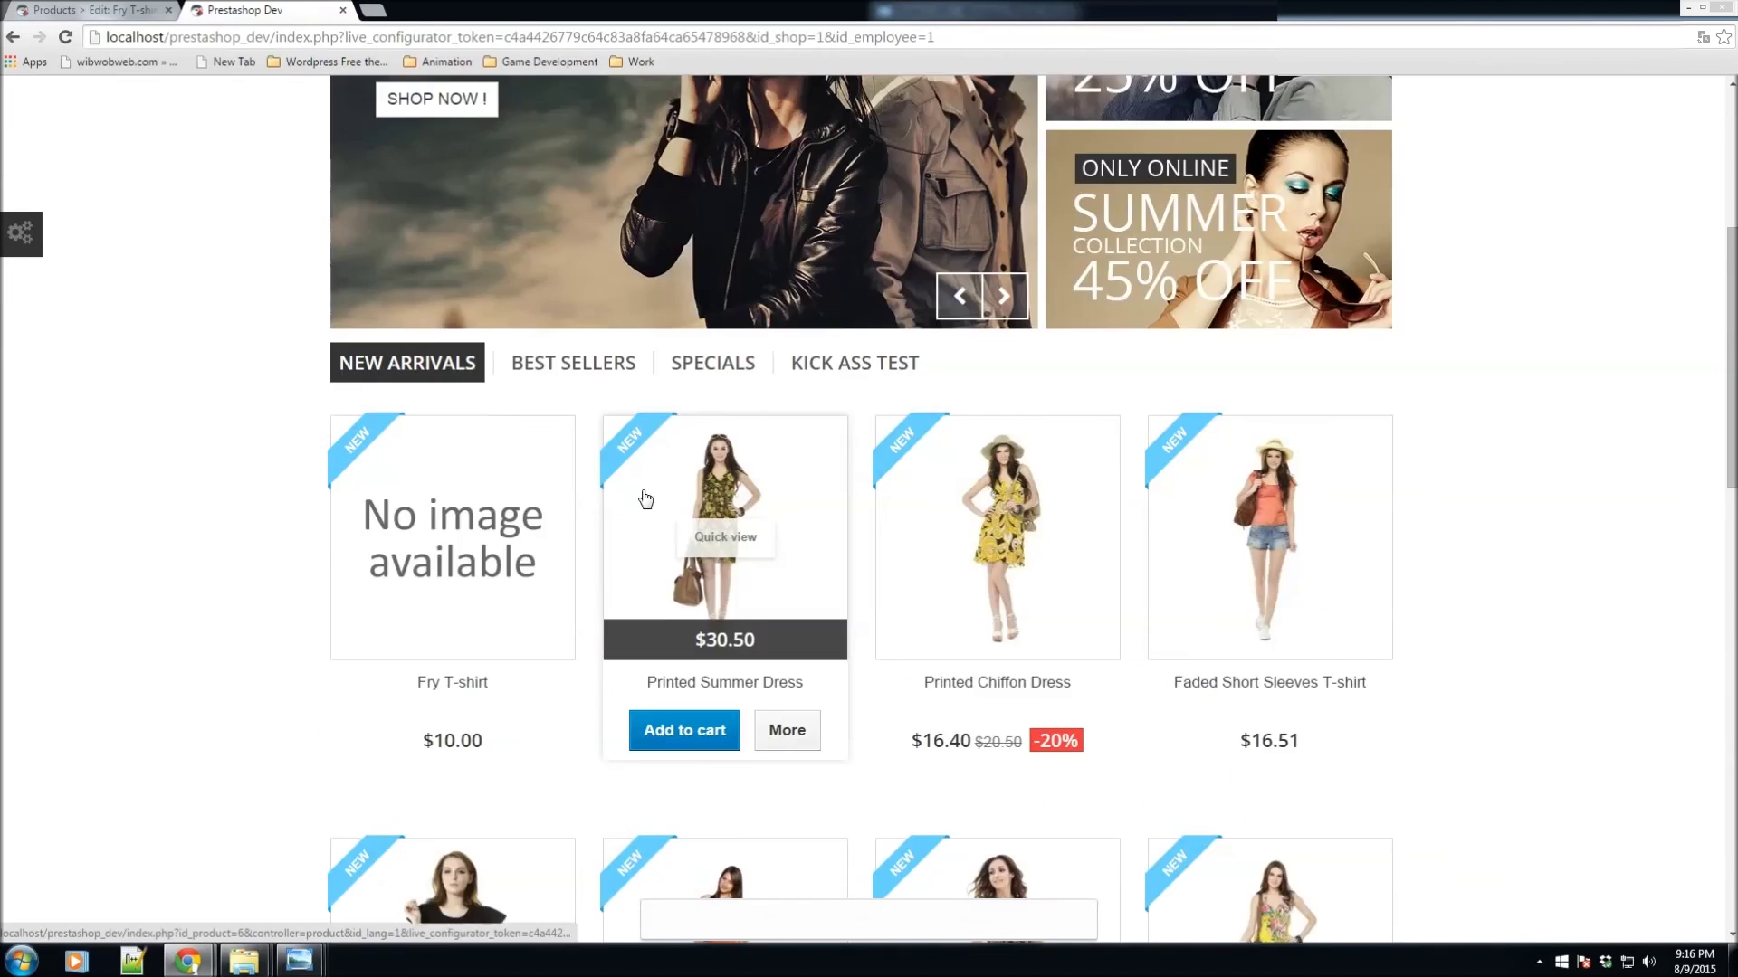
{"action": "scroll", "coordinate": [663, 578], "scroll_direction": "up", "scroll_amount": 3}
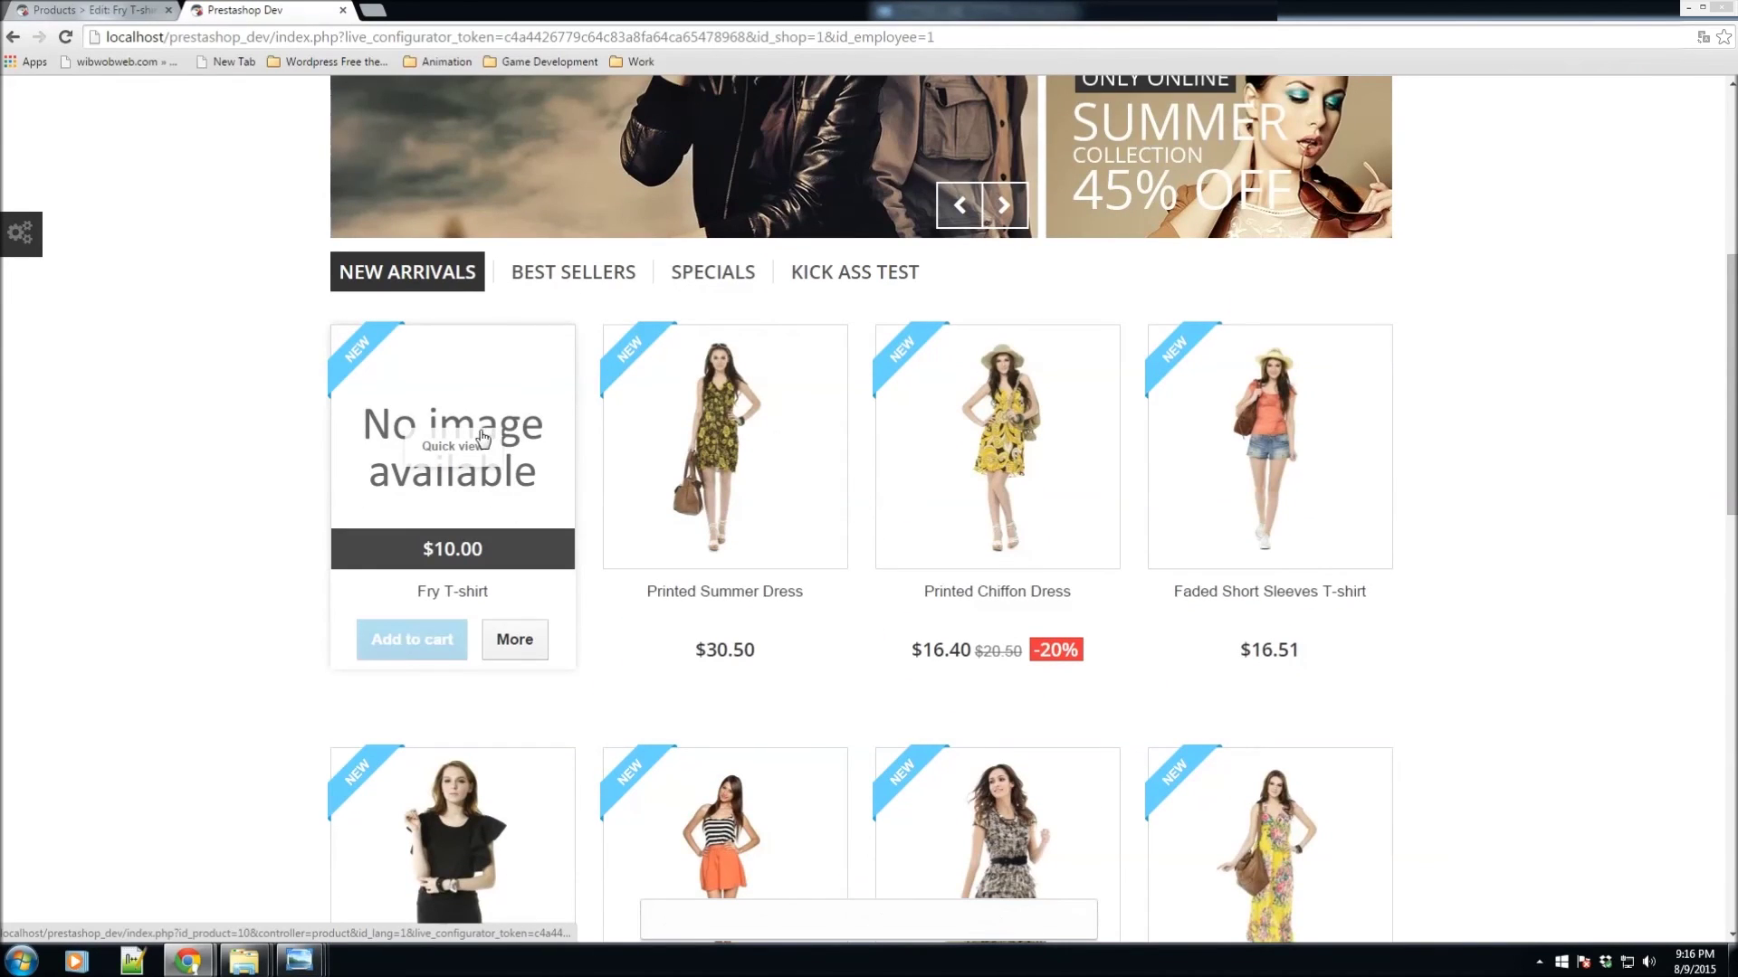
{"action": "left_click", "coordinate": [127, 9]}
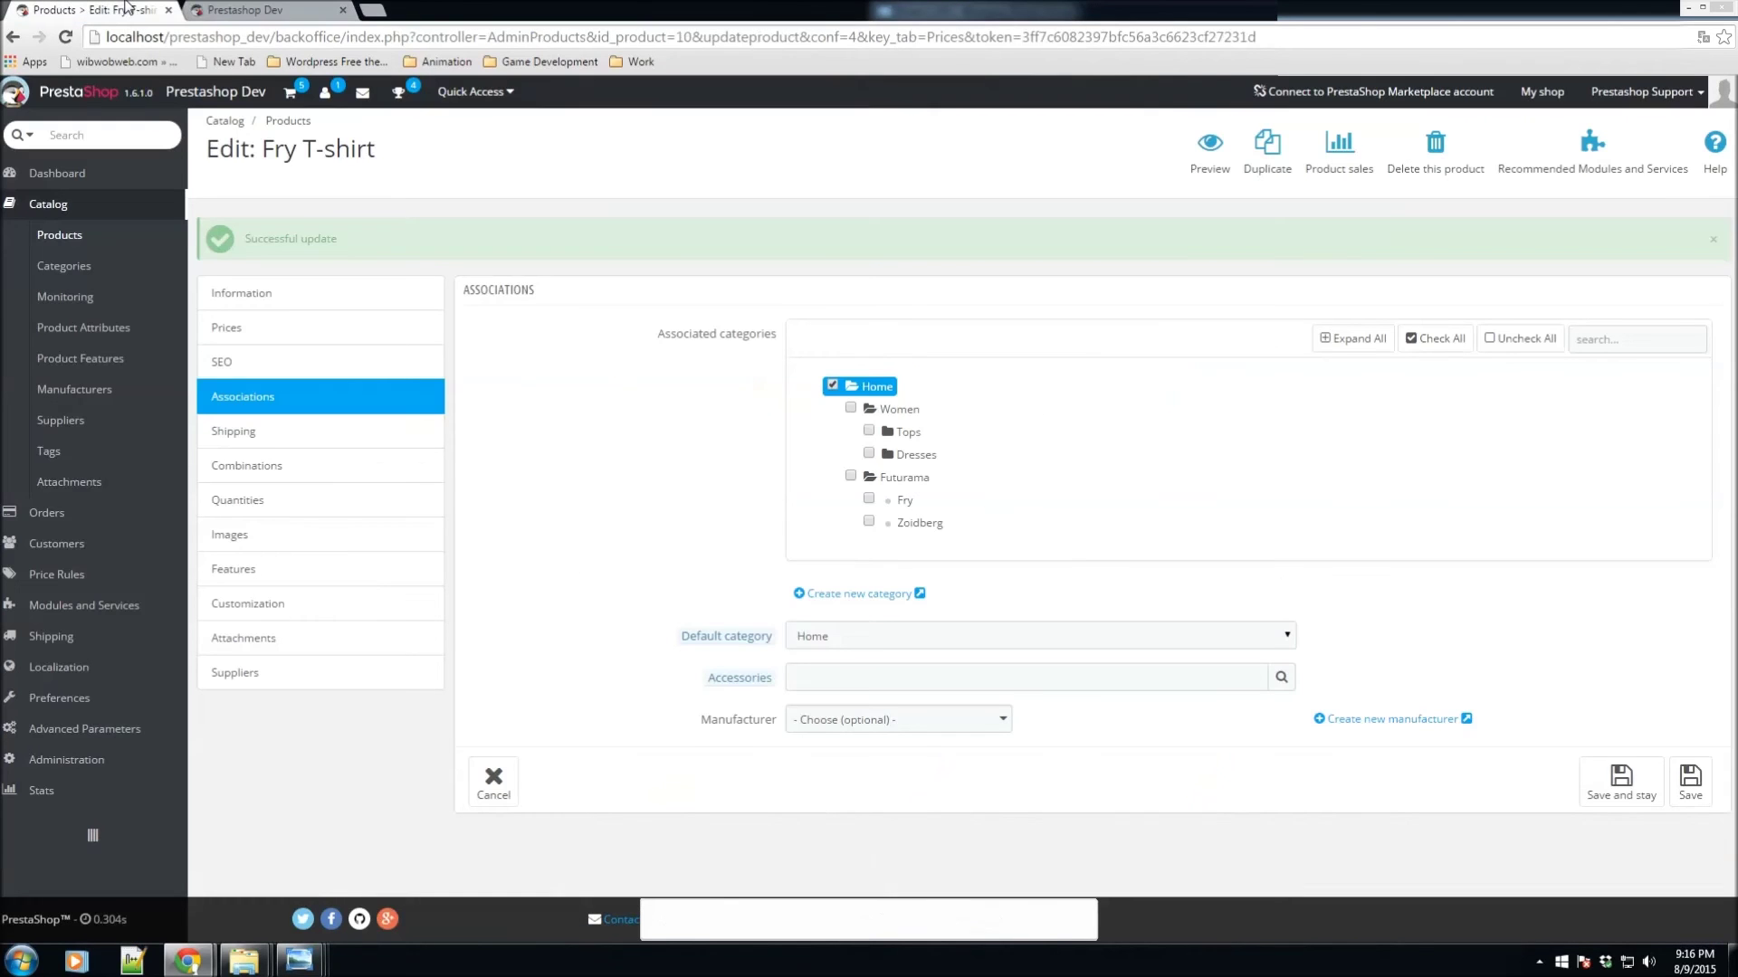
Associate the Fry T-shirt with the Futurama category in addition to Home, and make Futurama its default category
{"action": "left_click", "coordinate": [251, 9]}
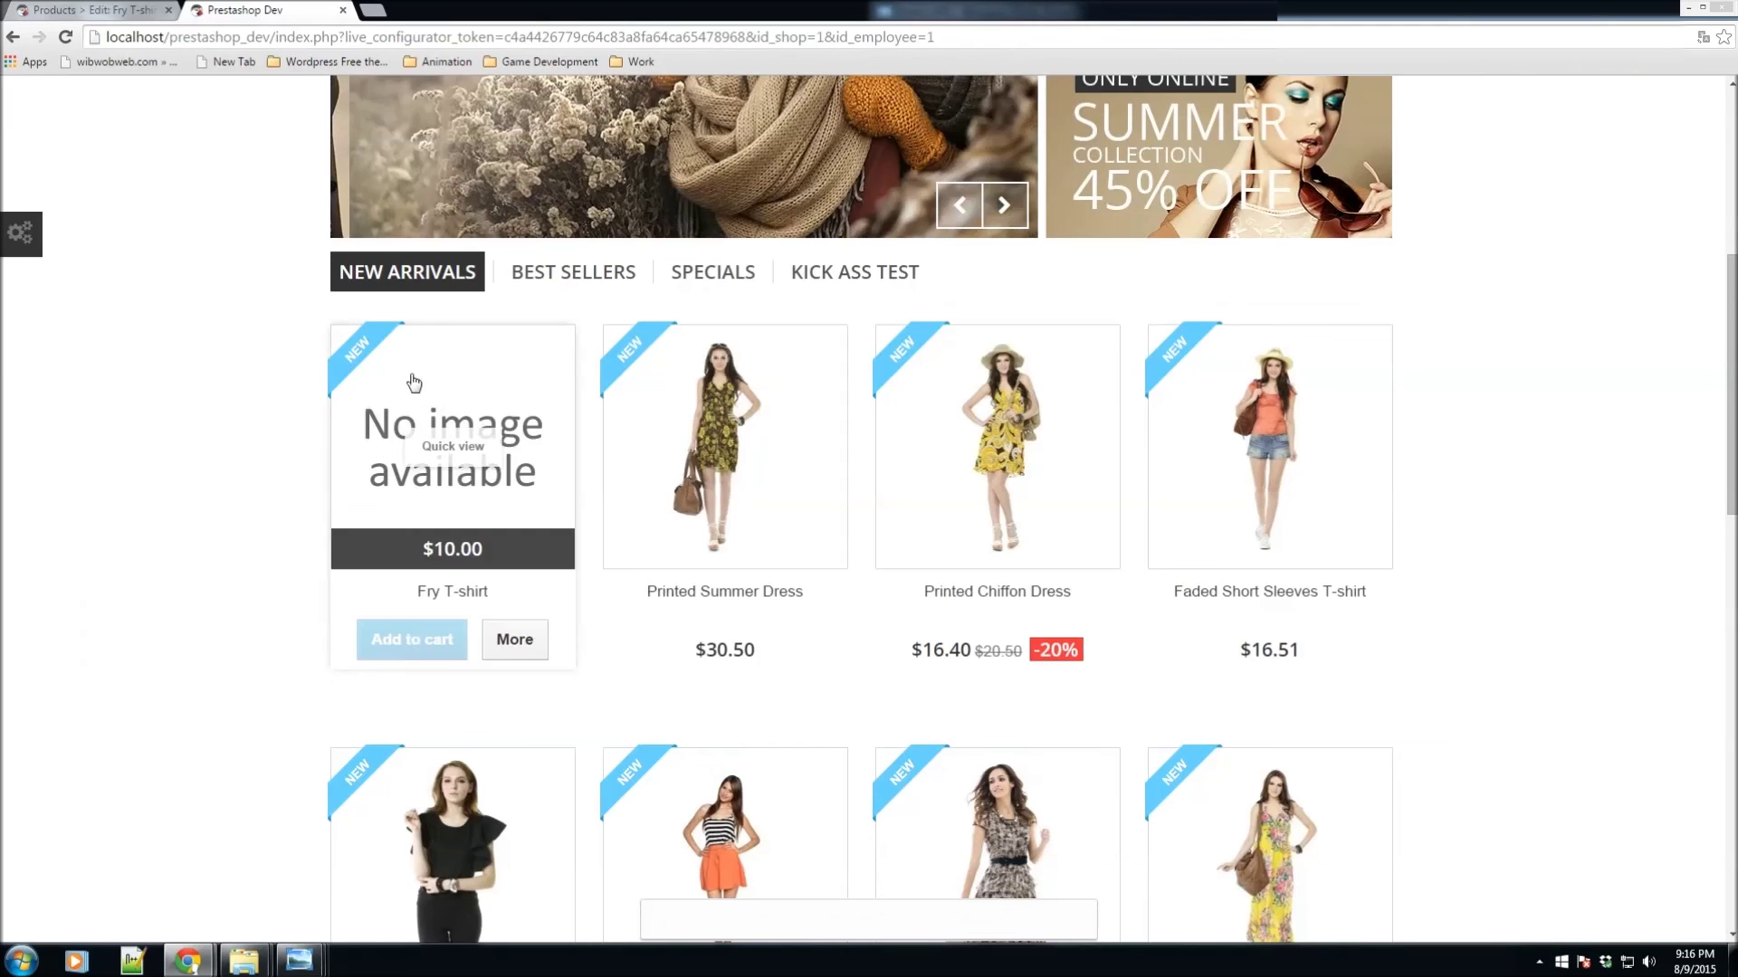
{"action": "left_click", "coordinate": [78, 9]}
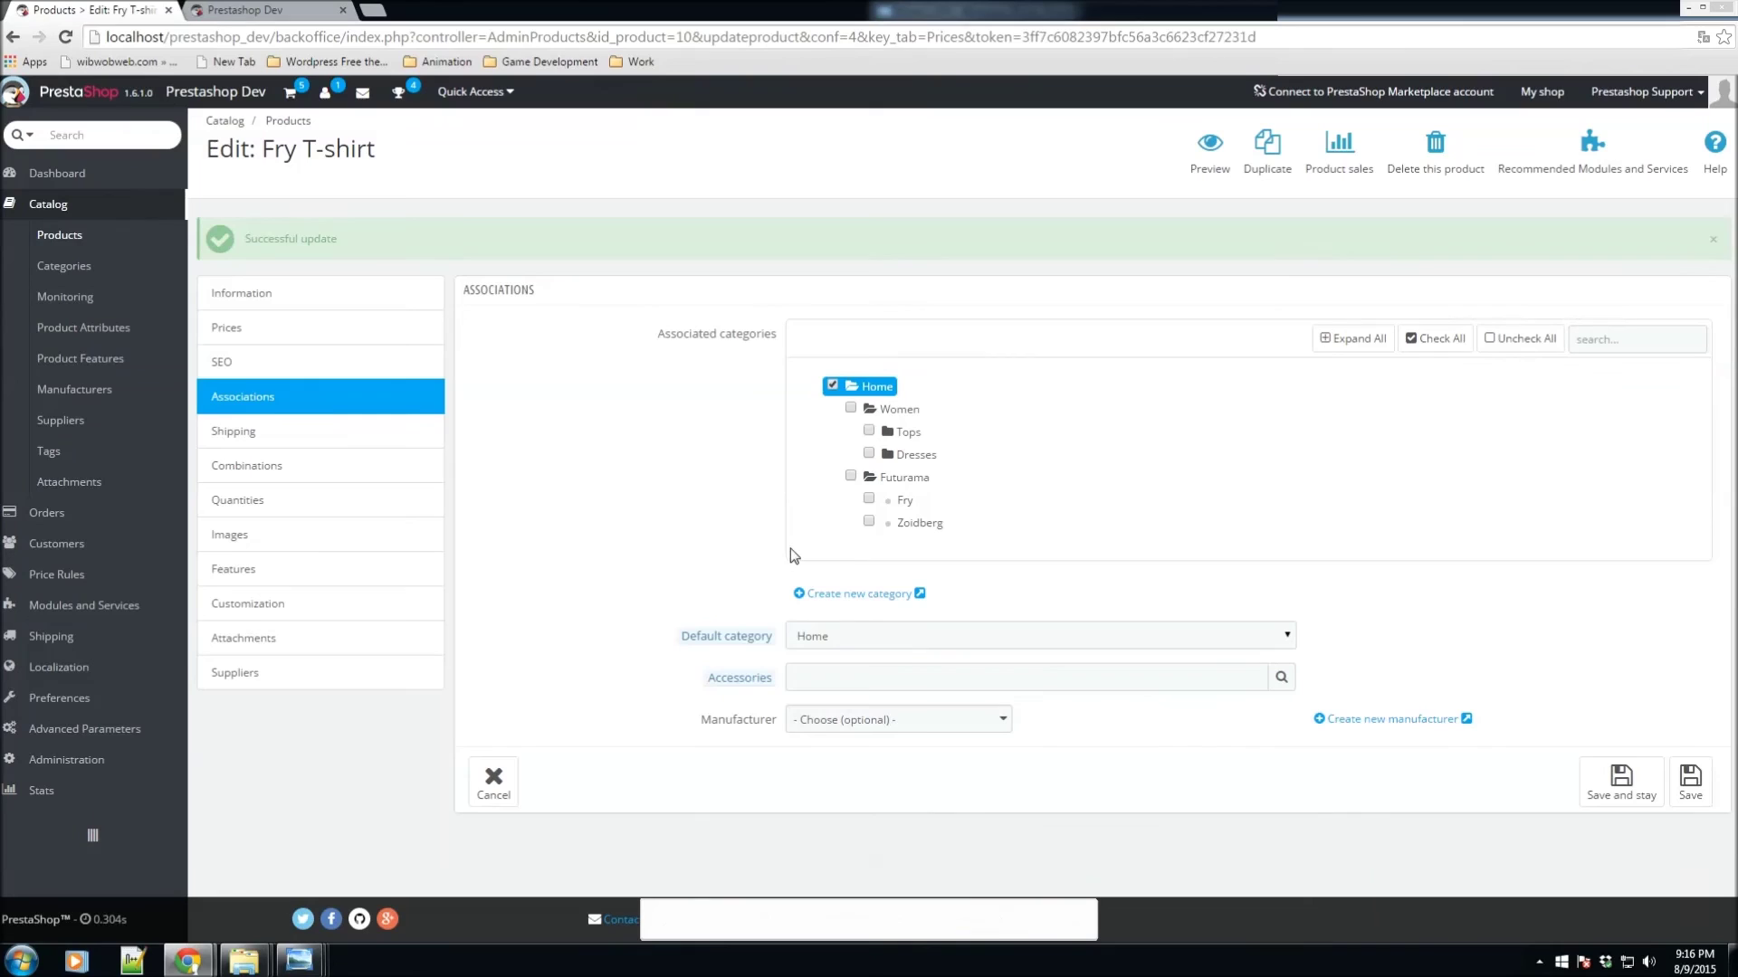
{"action": "left_click", "coordinate": [851, 477]}
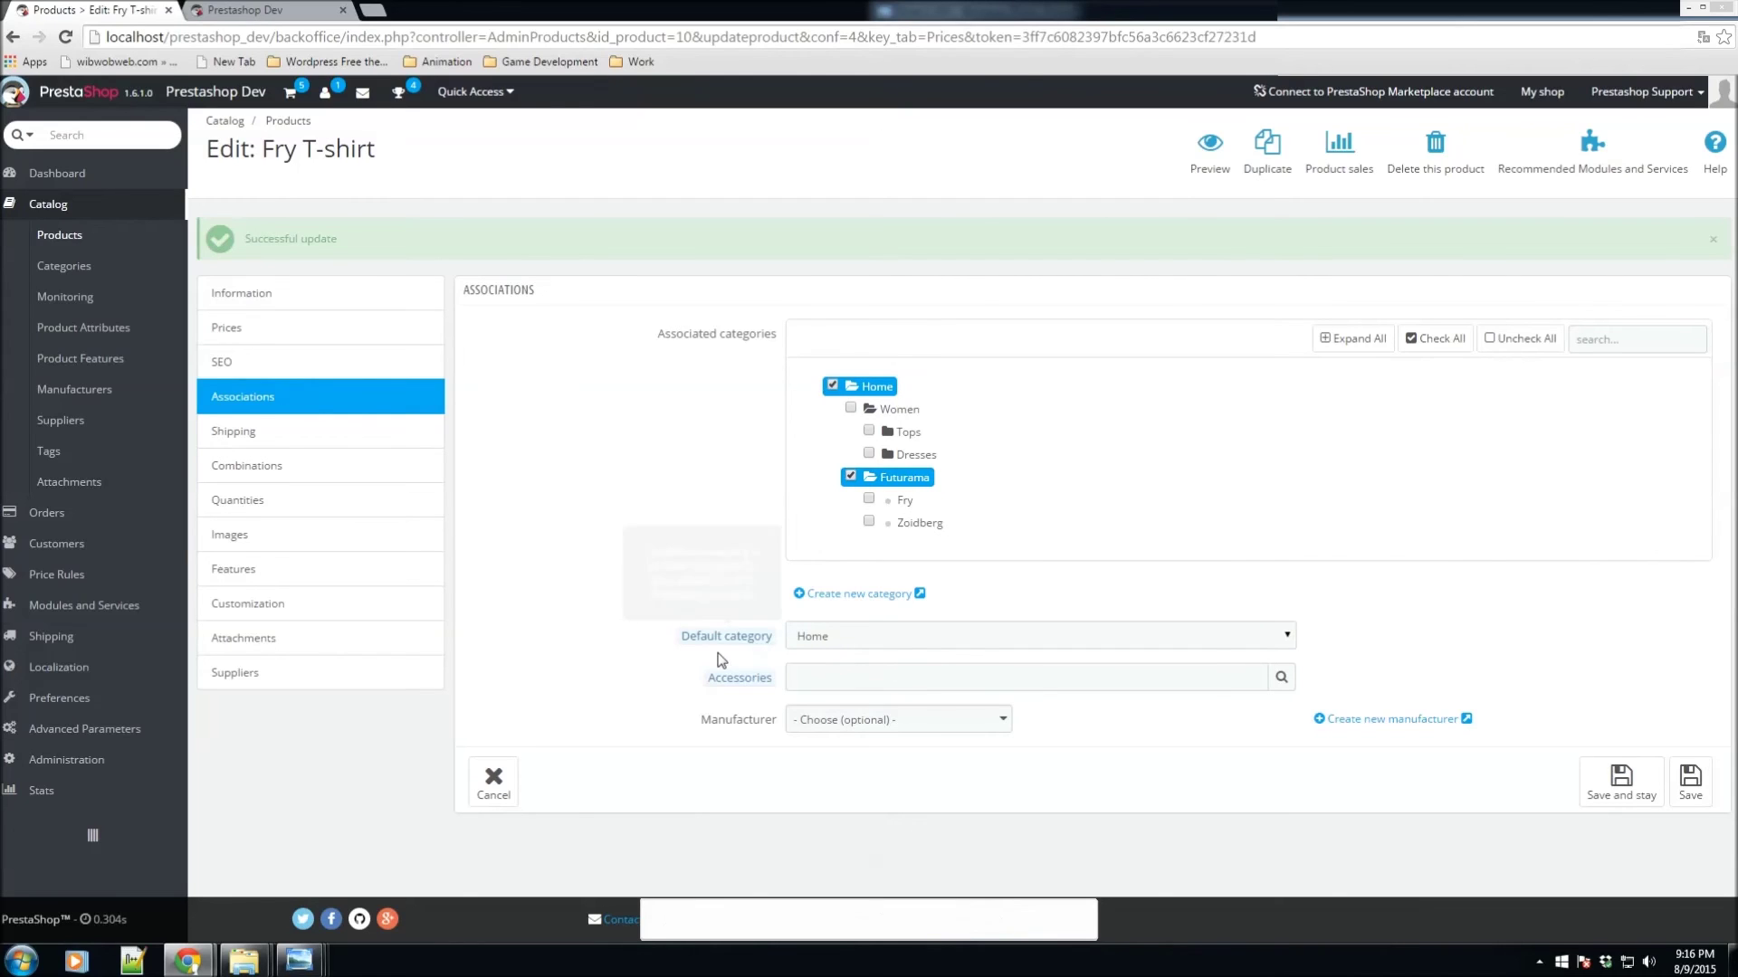
{"action": "left_click", "coordinate": [825, 639]}
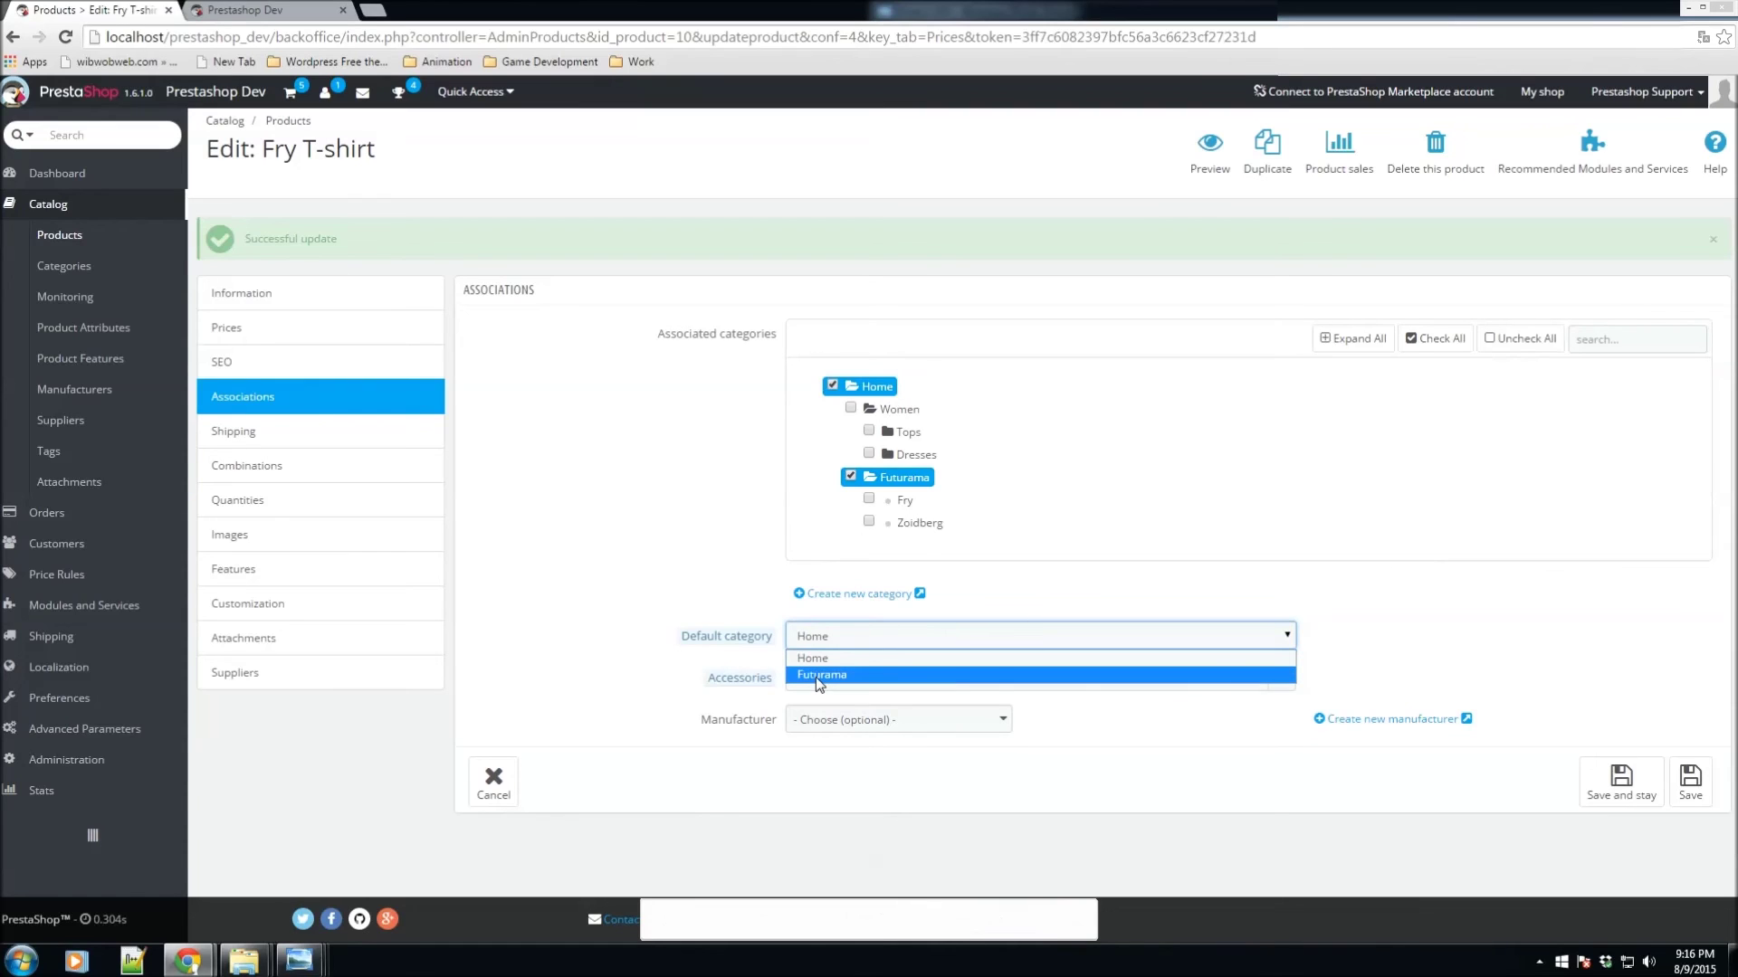
{"action": "left_click", "coordinate": [817, 675]}
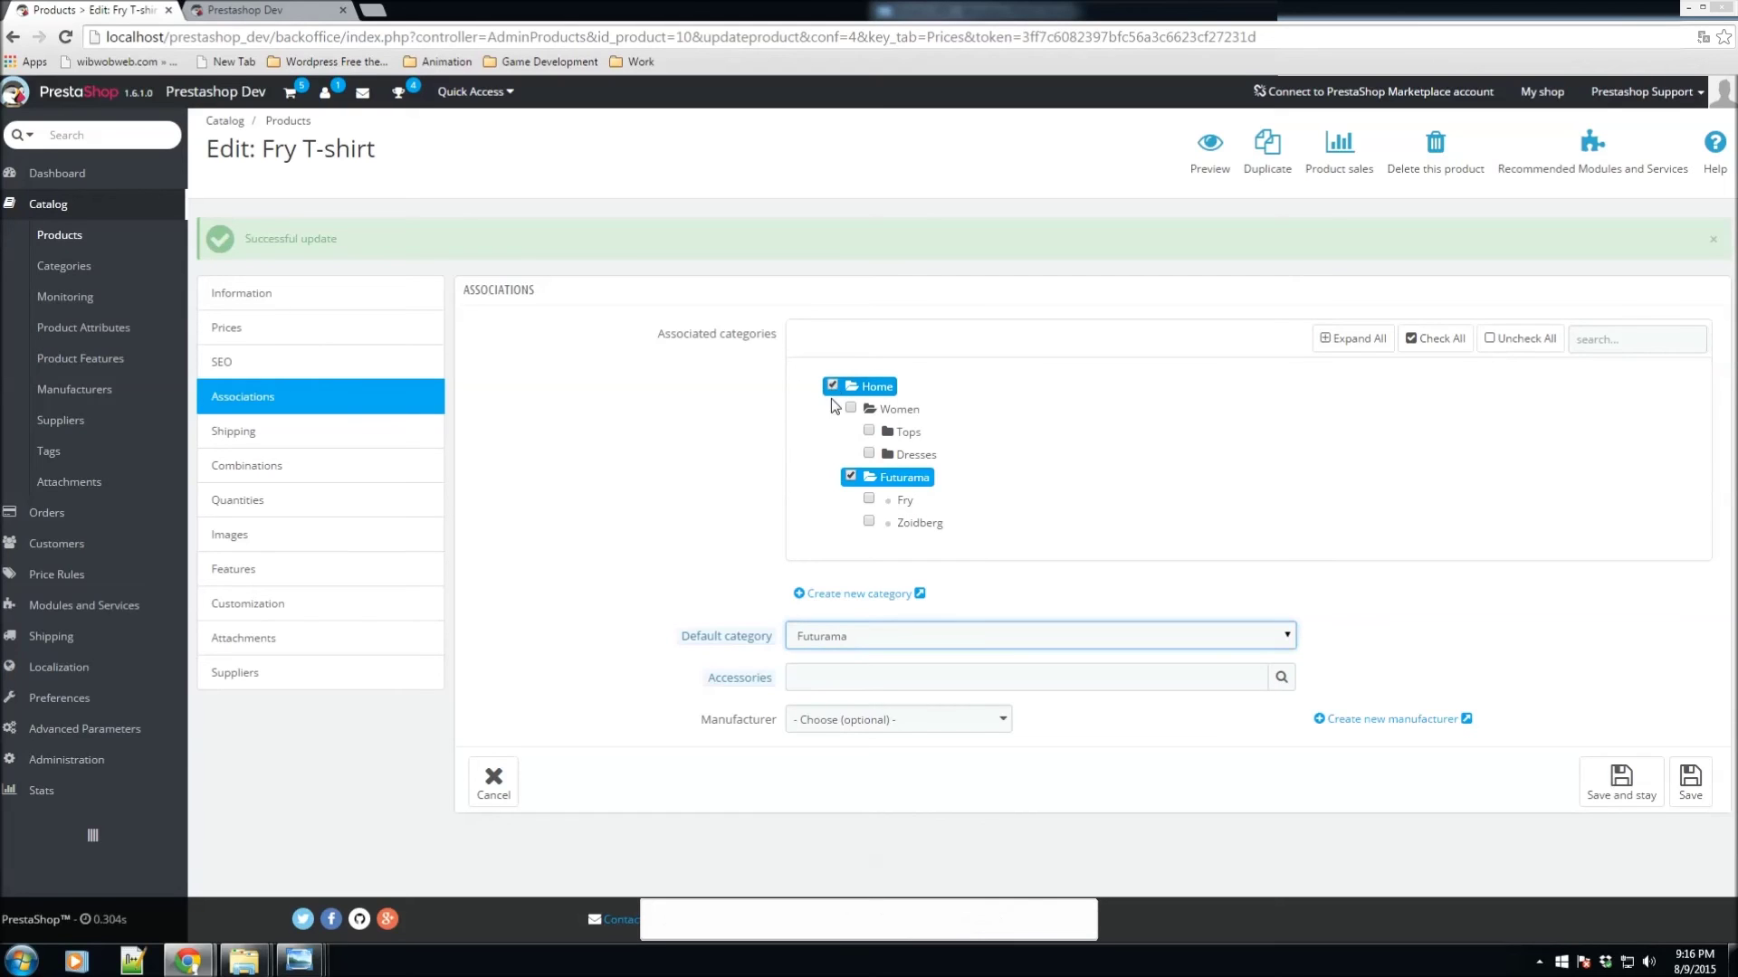
Search the product's accessories for "dress" and clear the search without adding an accessory
{"action": "left_click", "coordinate": [853, 678]}
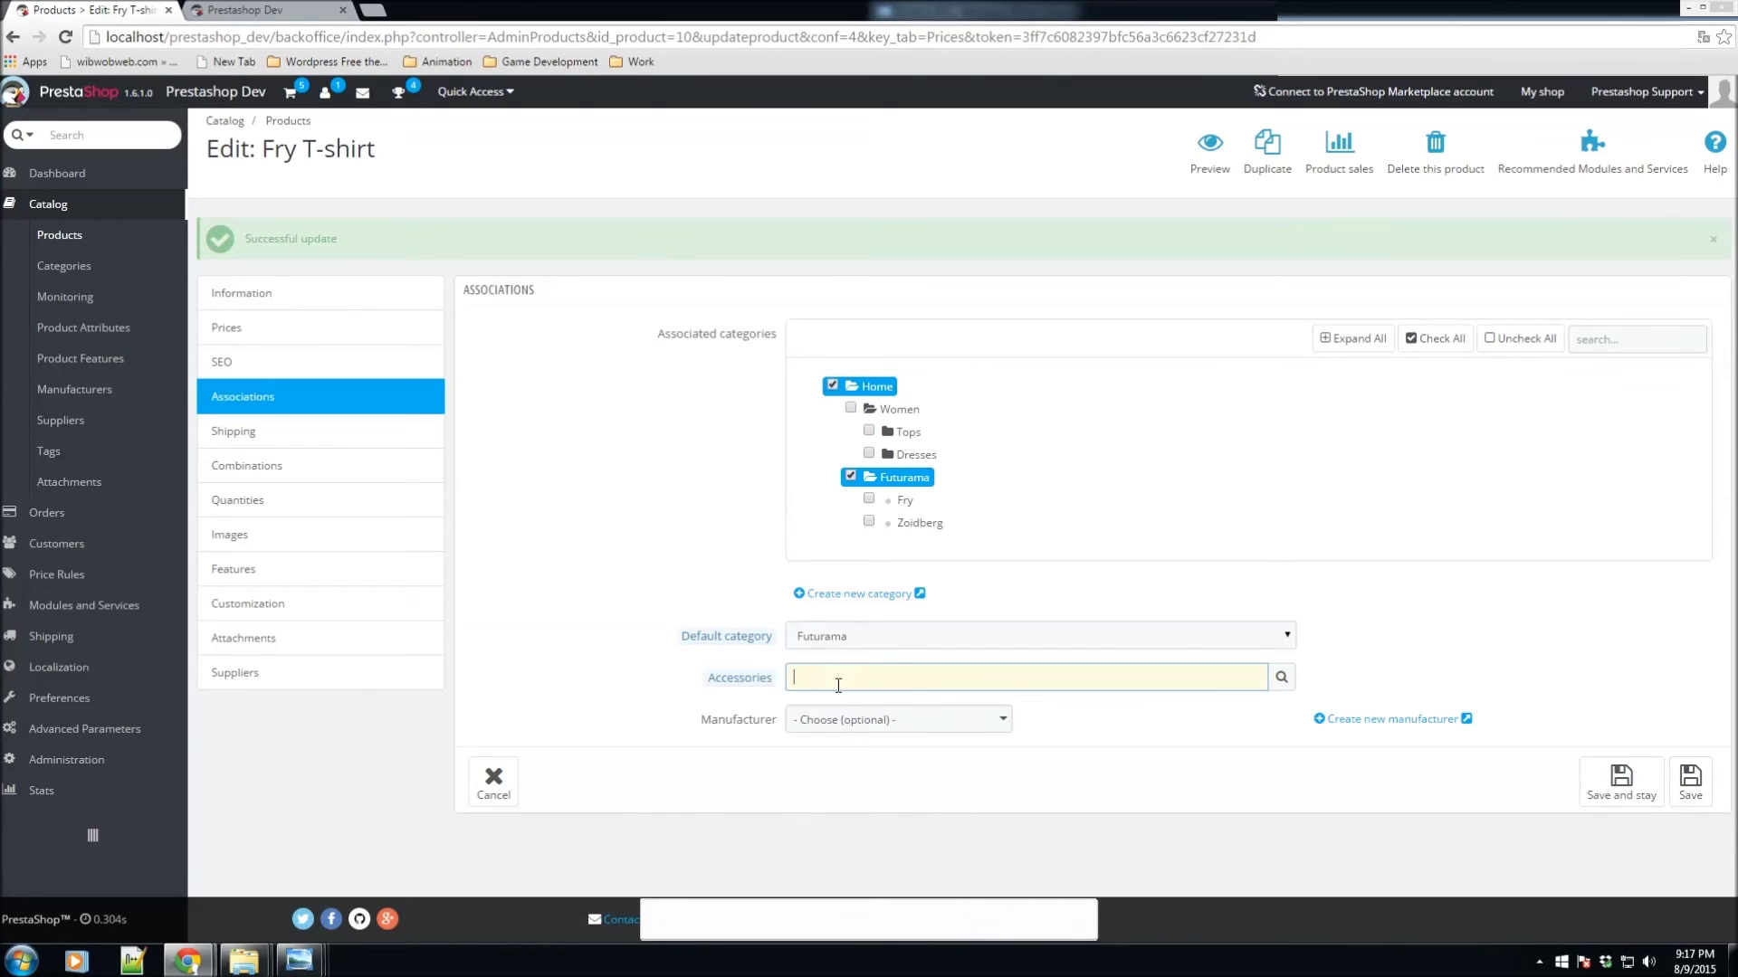
{"action": "type", "text": "bende"}
{"action": "key", "text": "BackSpace"}
{"action": "key", "text": "BackSpace"}
{"action": "key", "text": "BackSpace"}
{"action": "key", "text": "BackSpace"}
{"action": "key", "text": "BackSpace"}
{"action": "type", "text": "dressed Dress (ref: demo_3"}
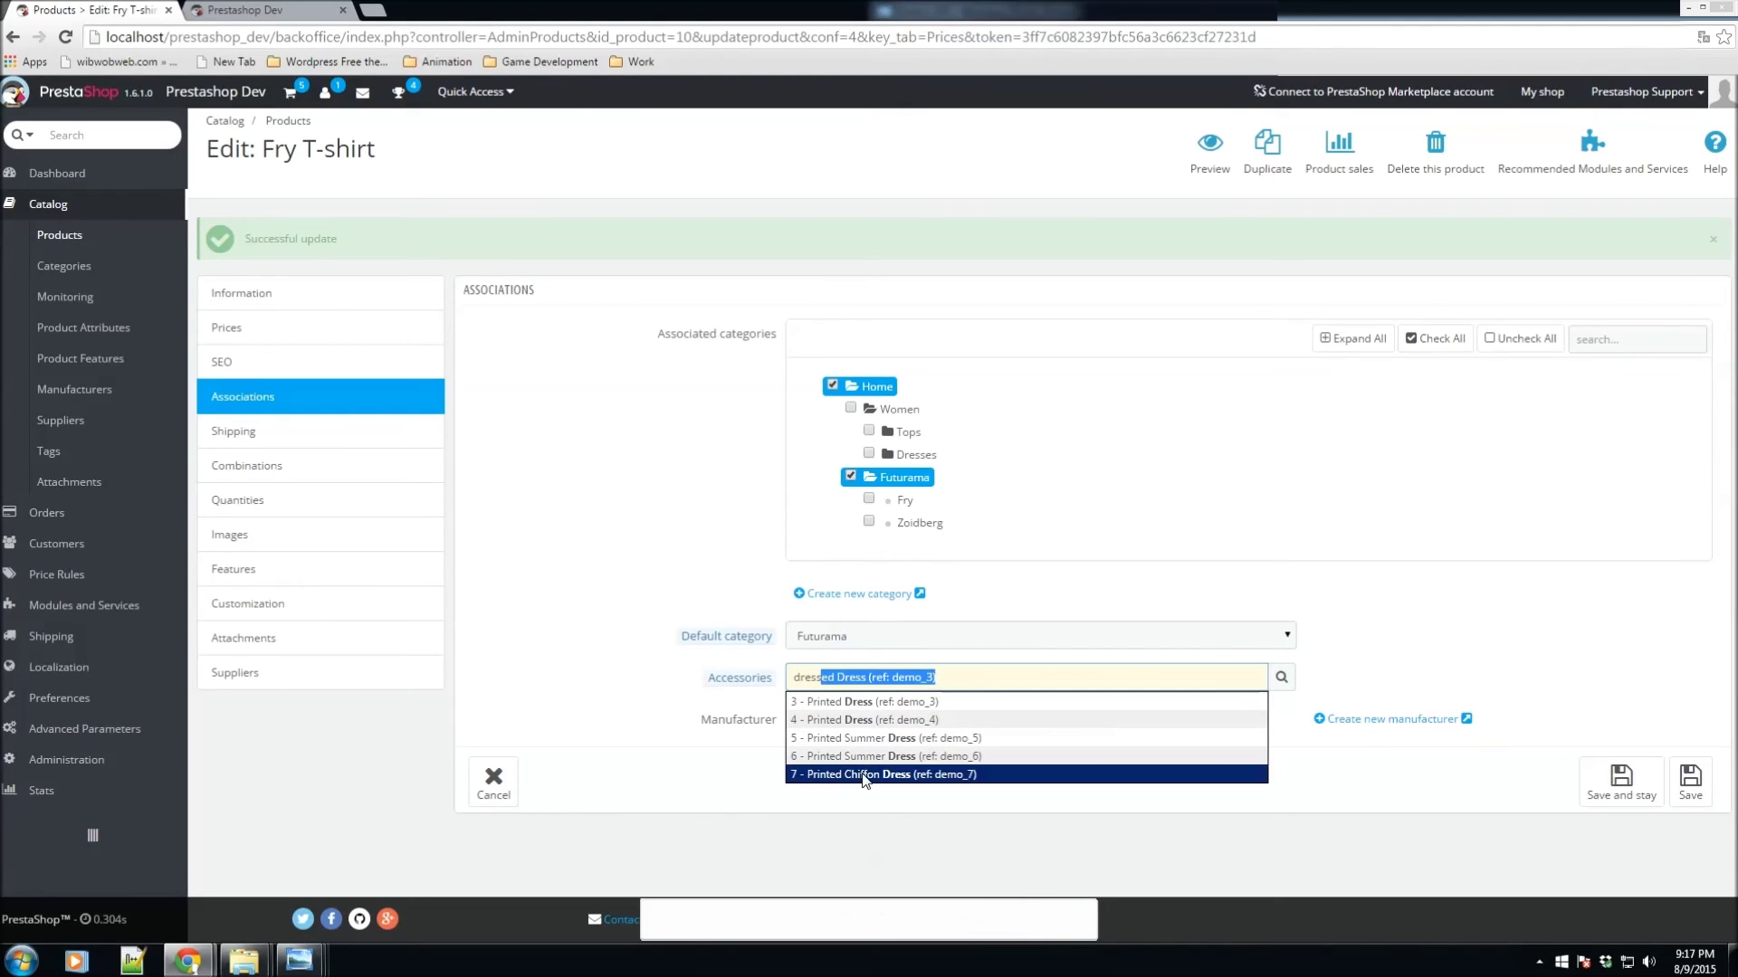
{"action": "left_click", "coordinate": [674, 674]}
{"action": "left_click", "coordinate": [763, 680]}
{"action": "key", "text": "BackSpace"}
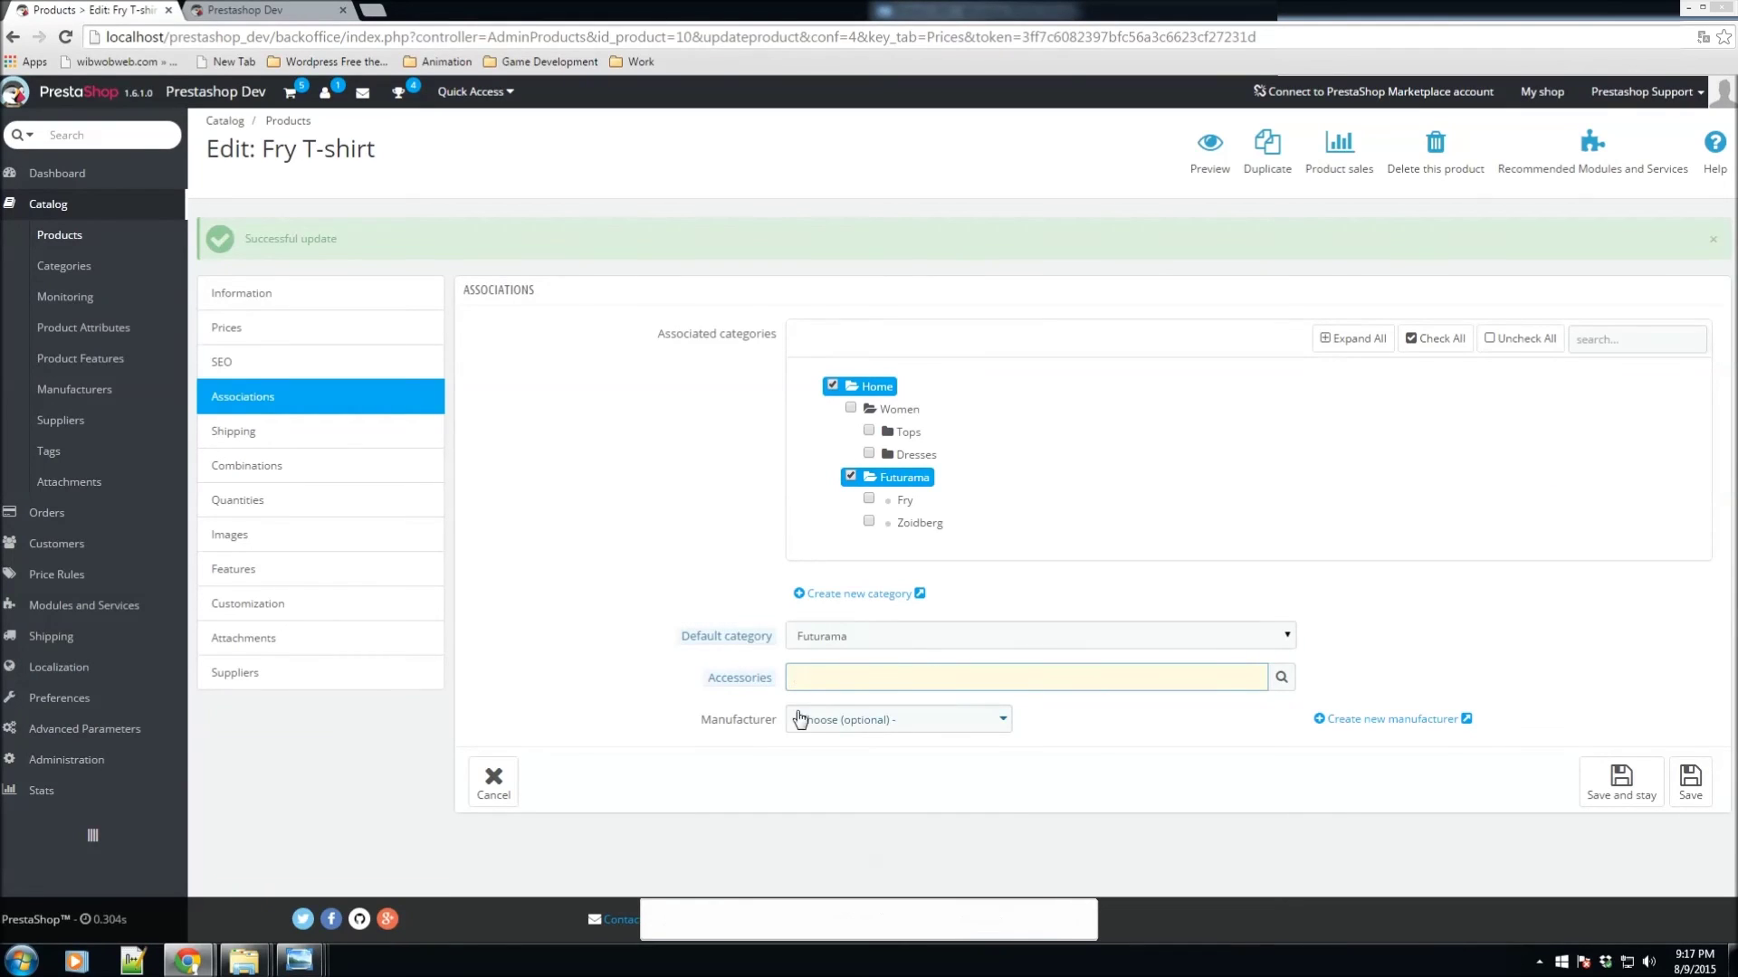
Set the product's manufacturer to Fashion Manufacturer and save the associations while staying on the product
{"action": "left_click", "coordinate": [814, 721]}
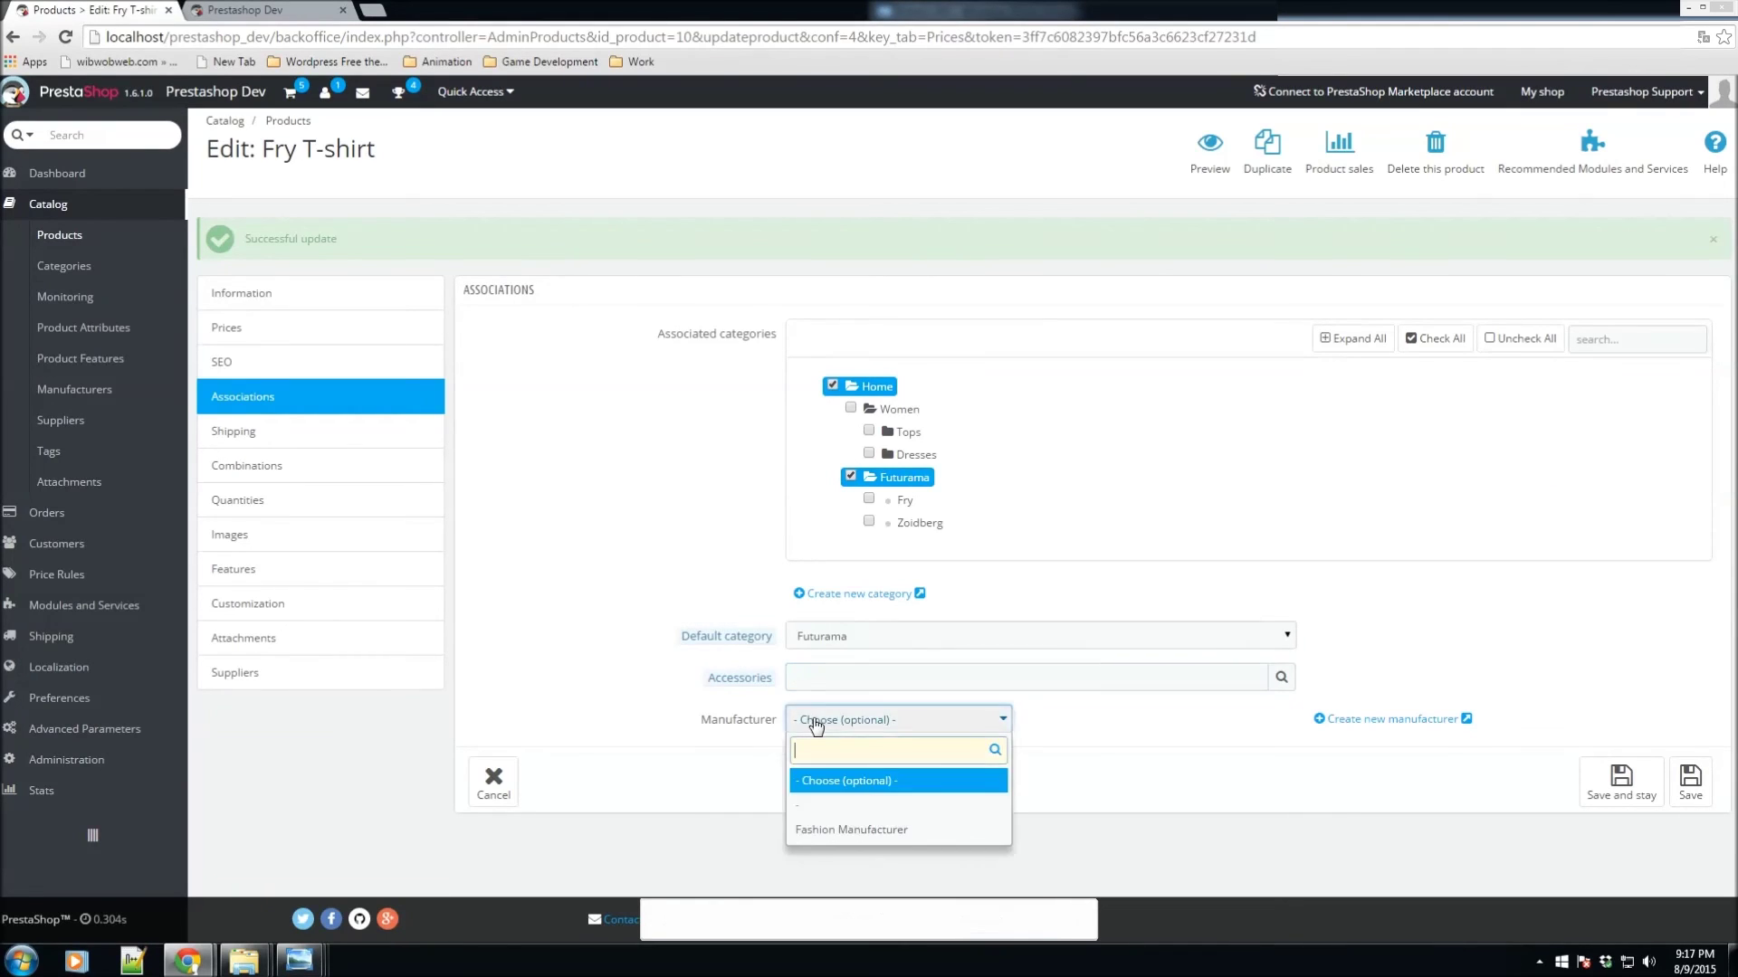
{"action": "left_click", "coordinate": [826, 833]}
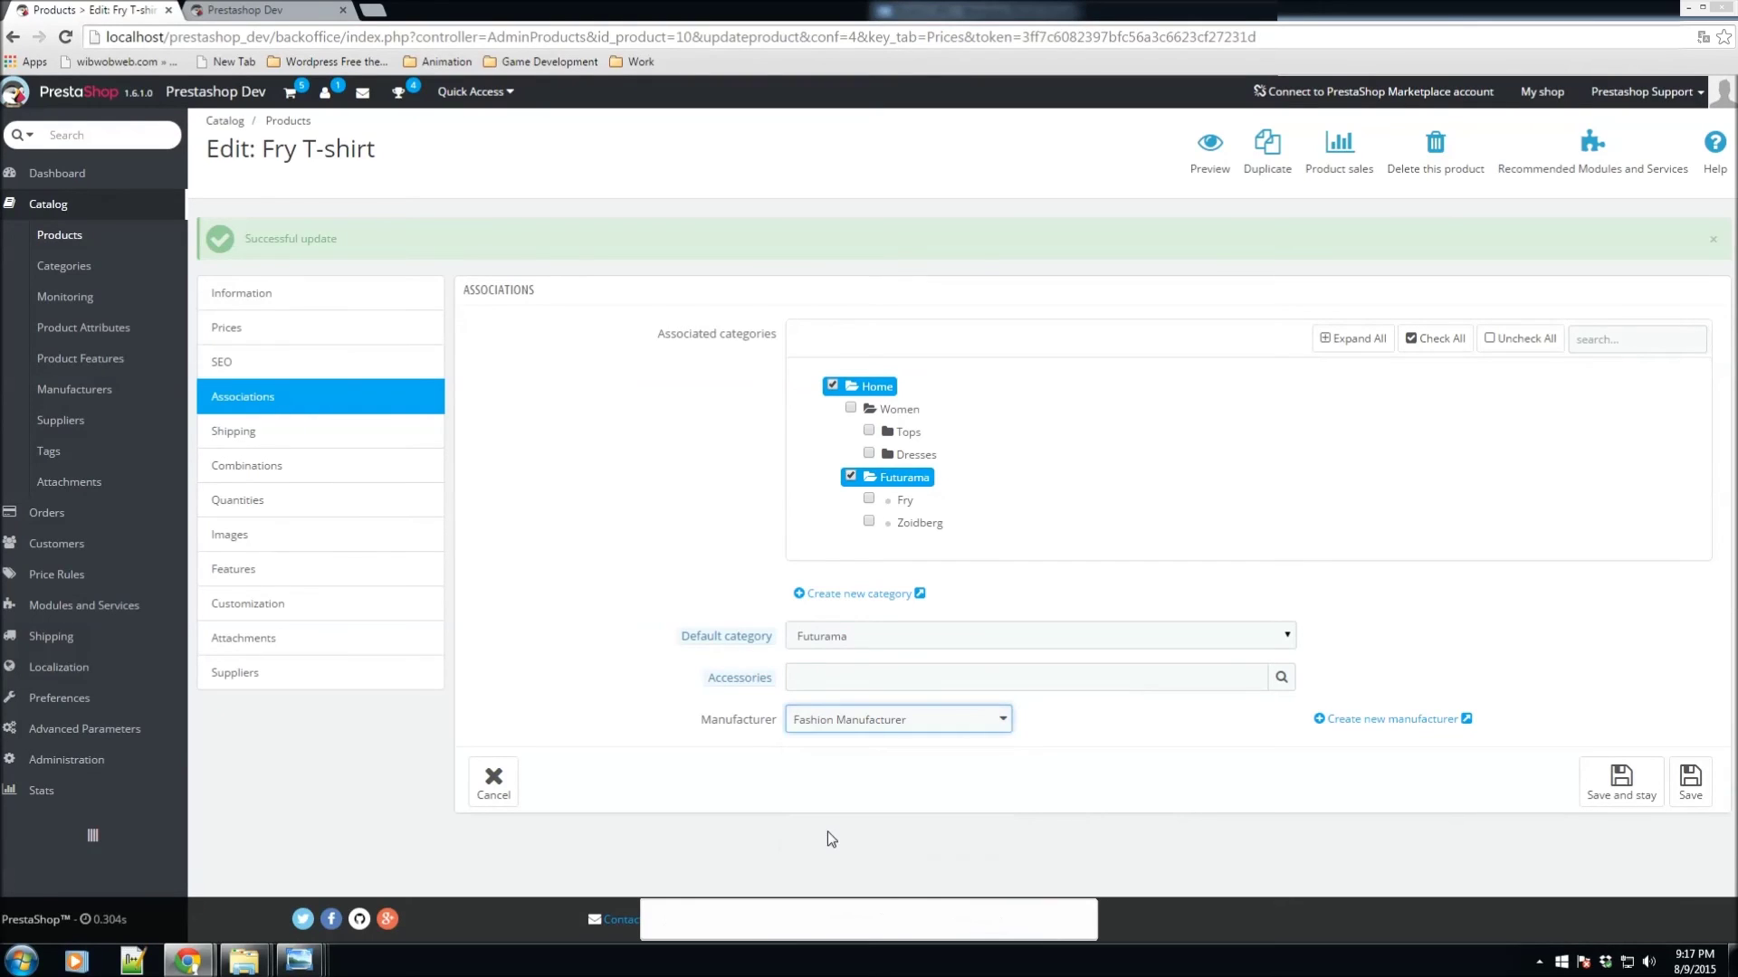
{"action": "left_click", "coordinate": [1616, 803]}
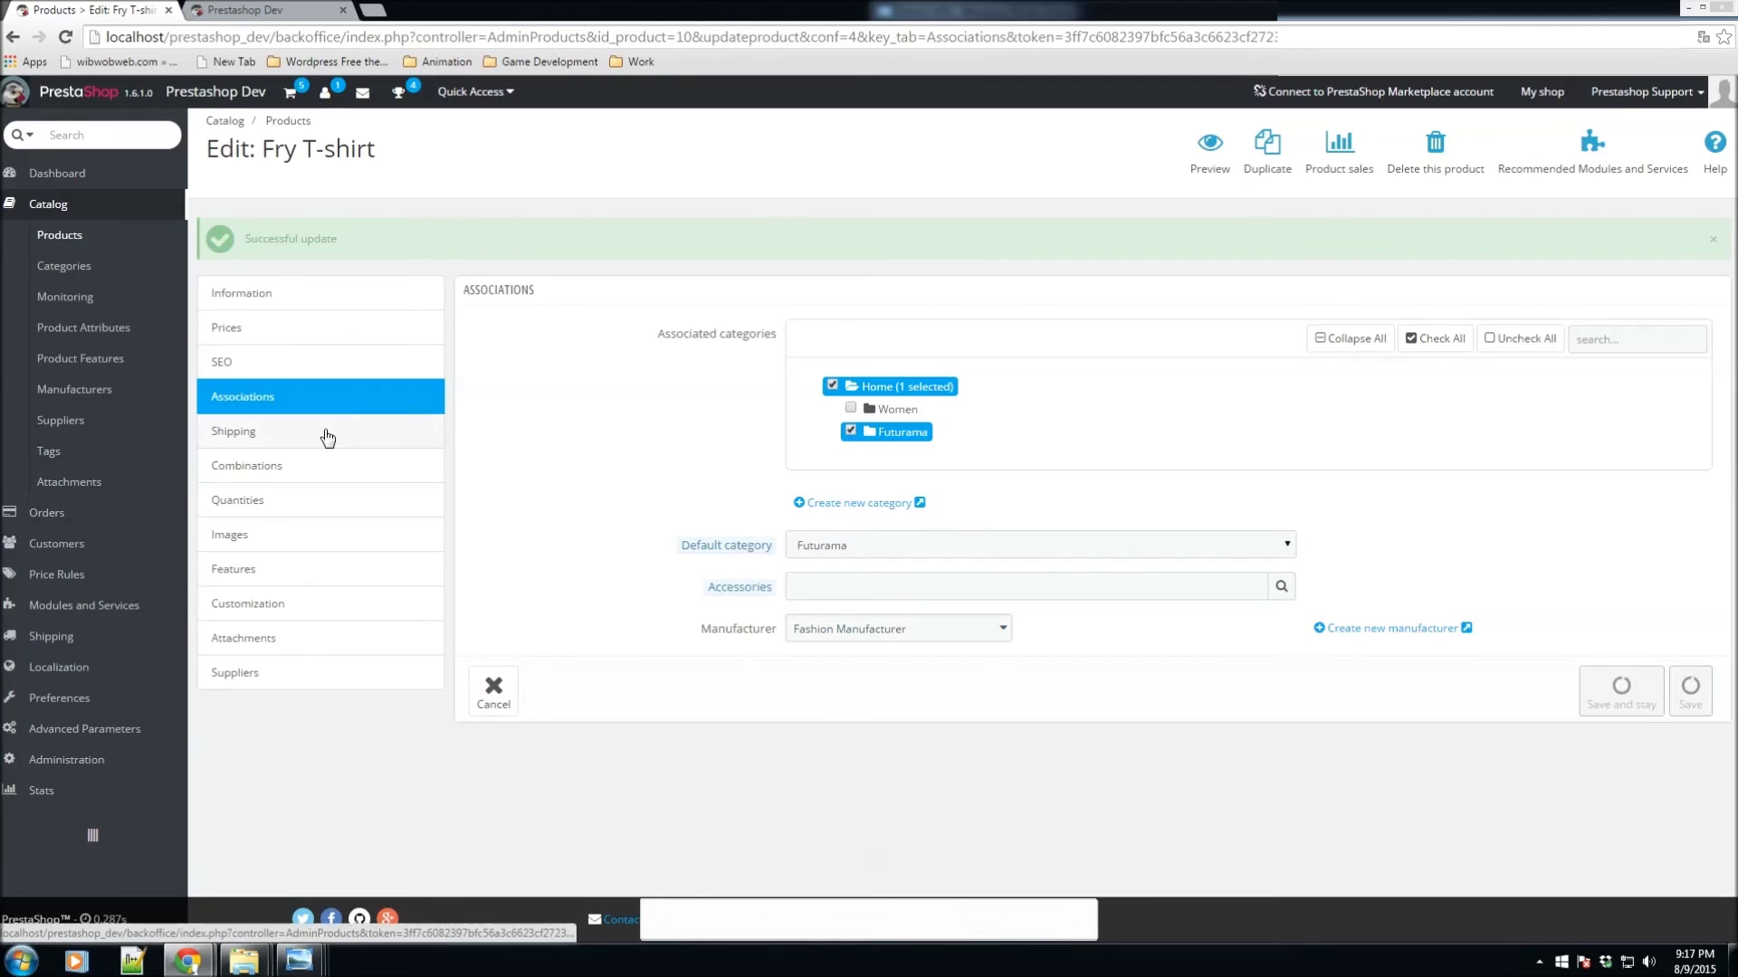
Open the product's shipping settings and examine the package weight and additional shipping fees fields
{"action": "left_click", "coordinate": [239, 435]}
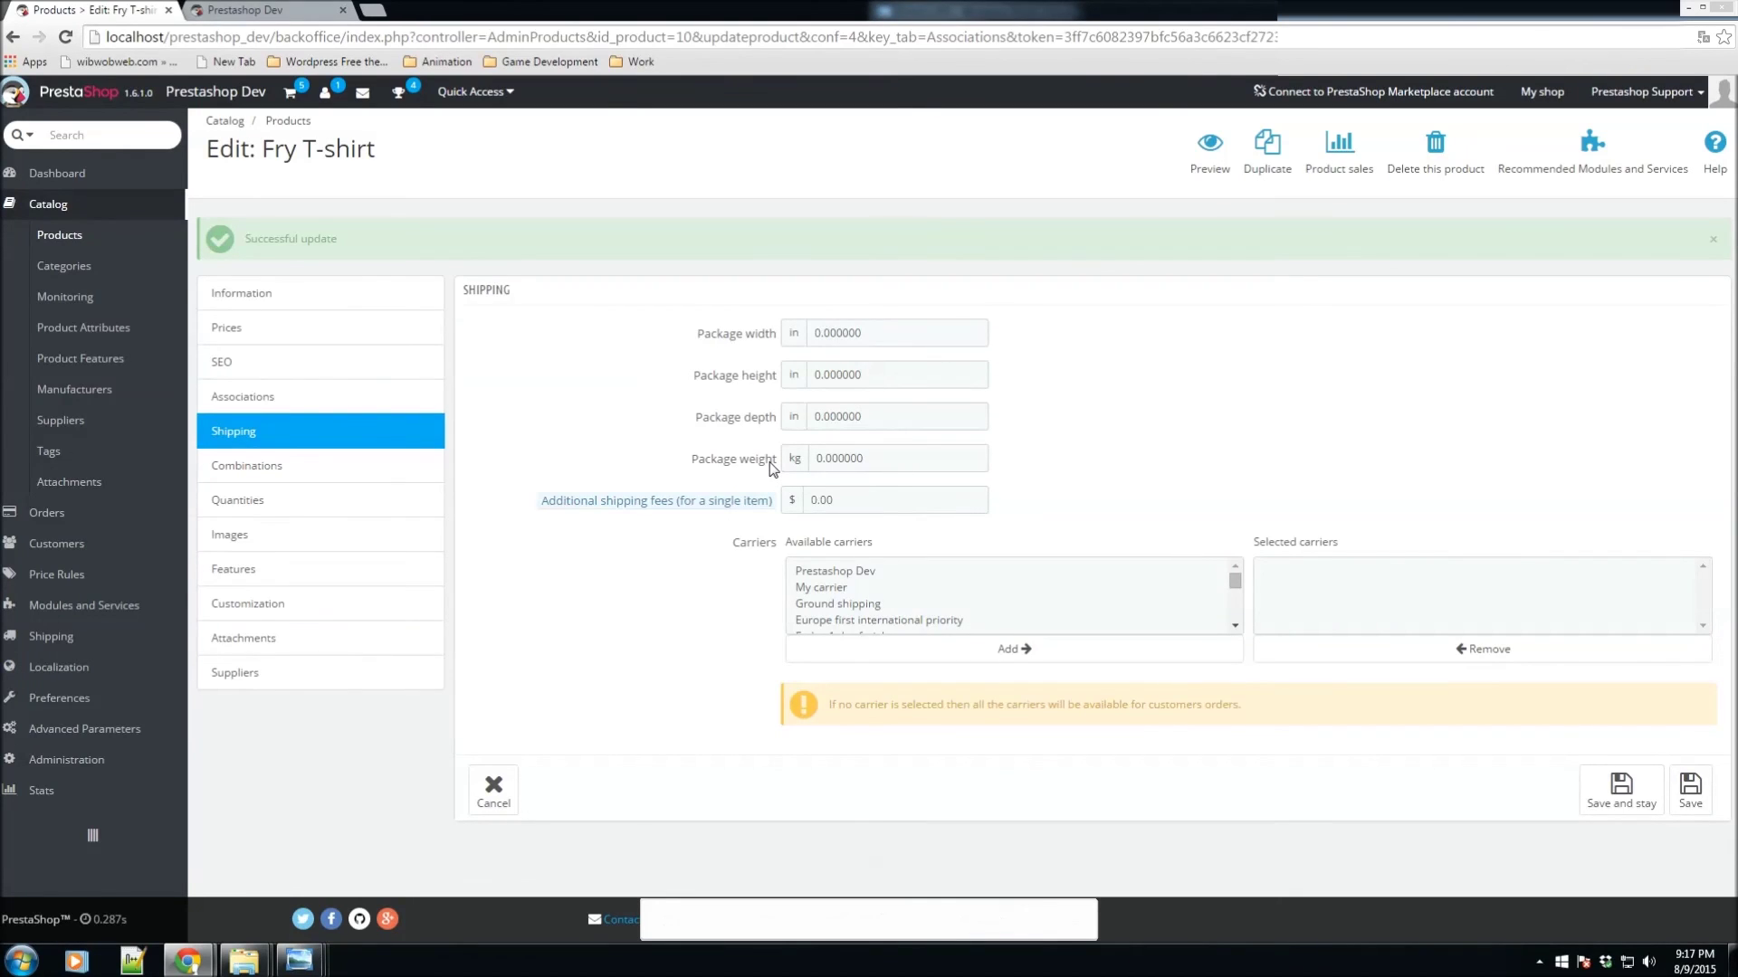
{"action": "double_click", "coordinate": [864, 458]}
{"action": "left_click", "coordinate": [896, 458]}
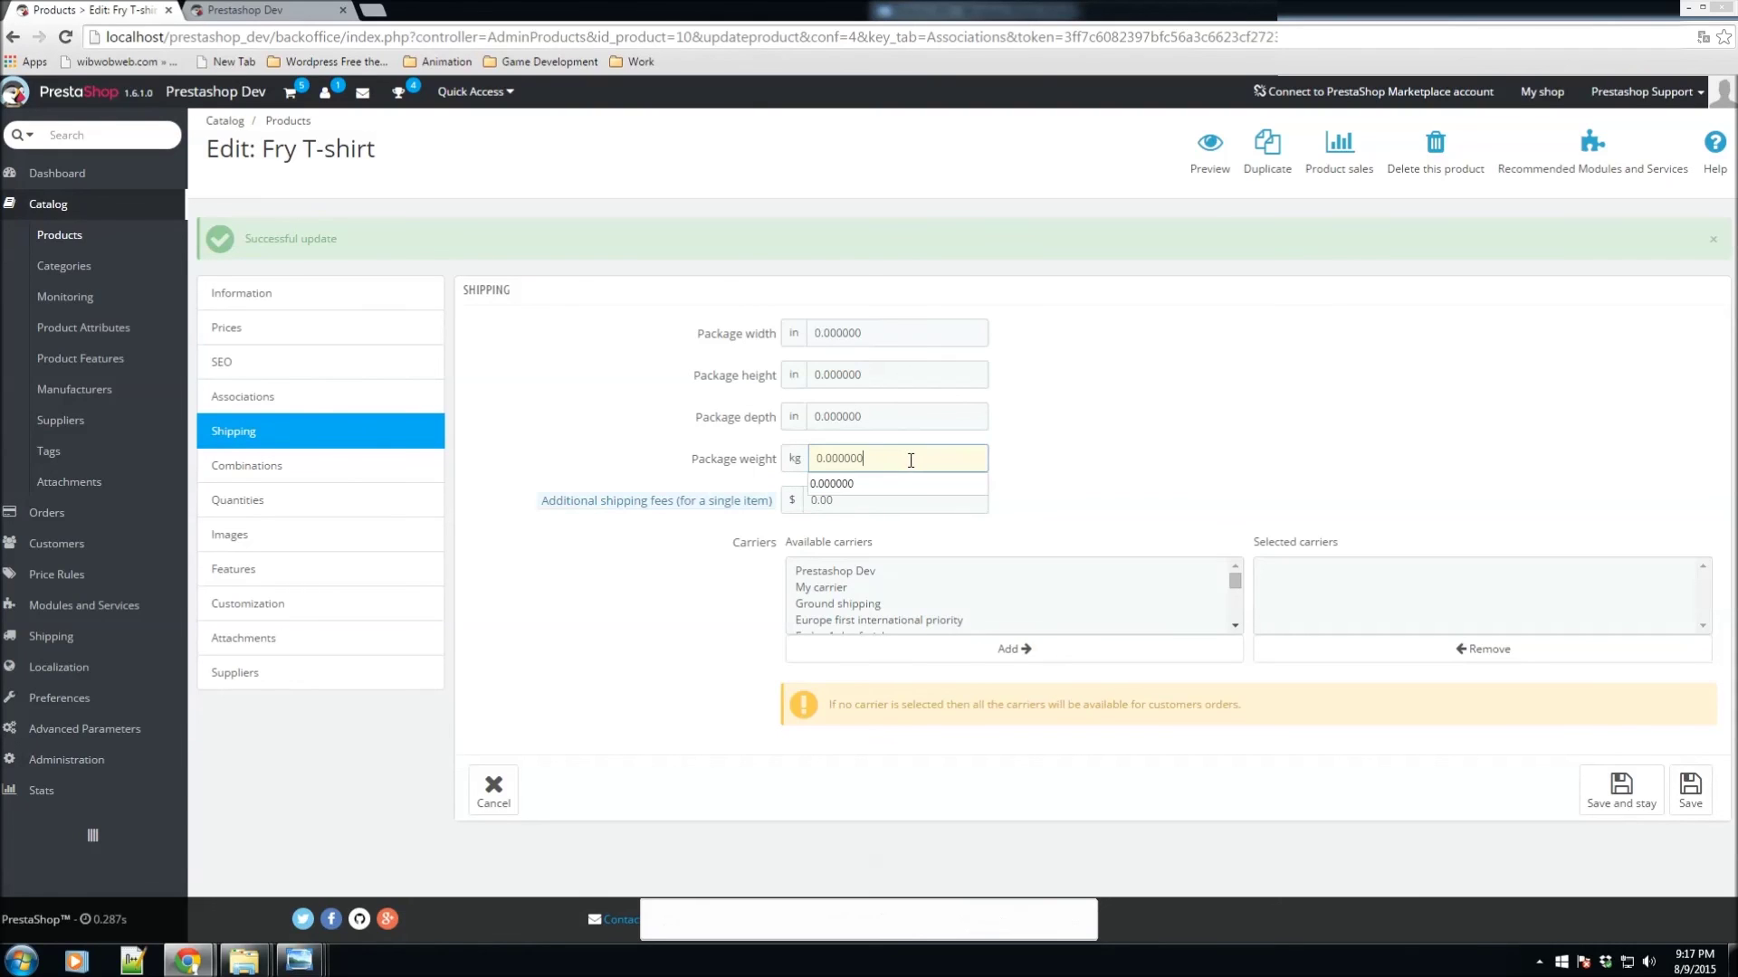
{"action": "double_click", "coordinate": [865, 459]}
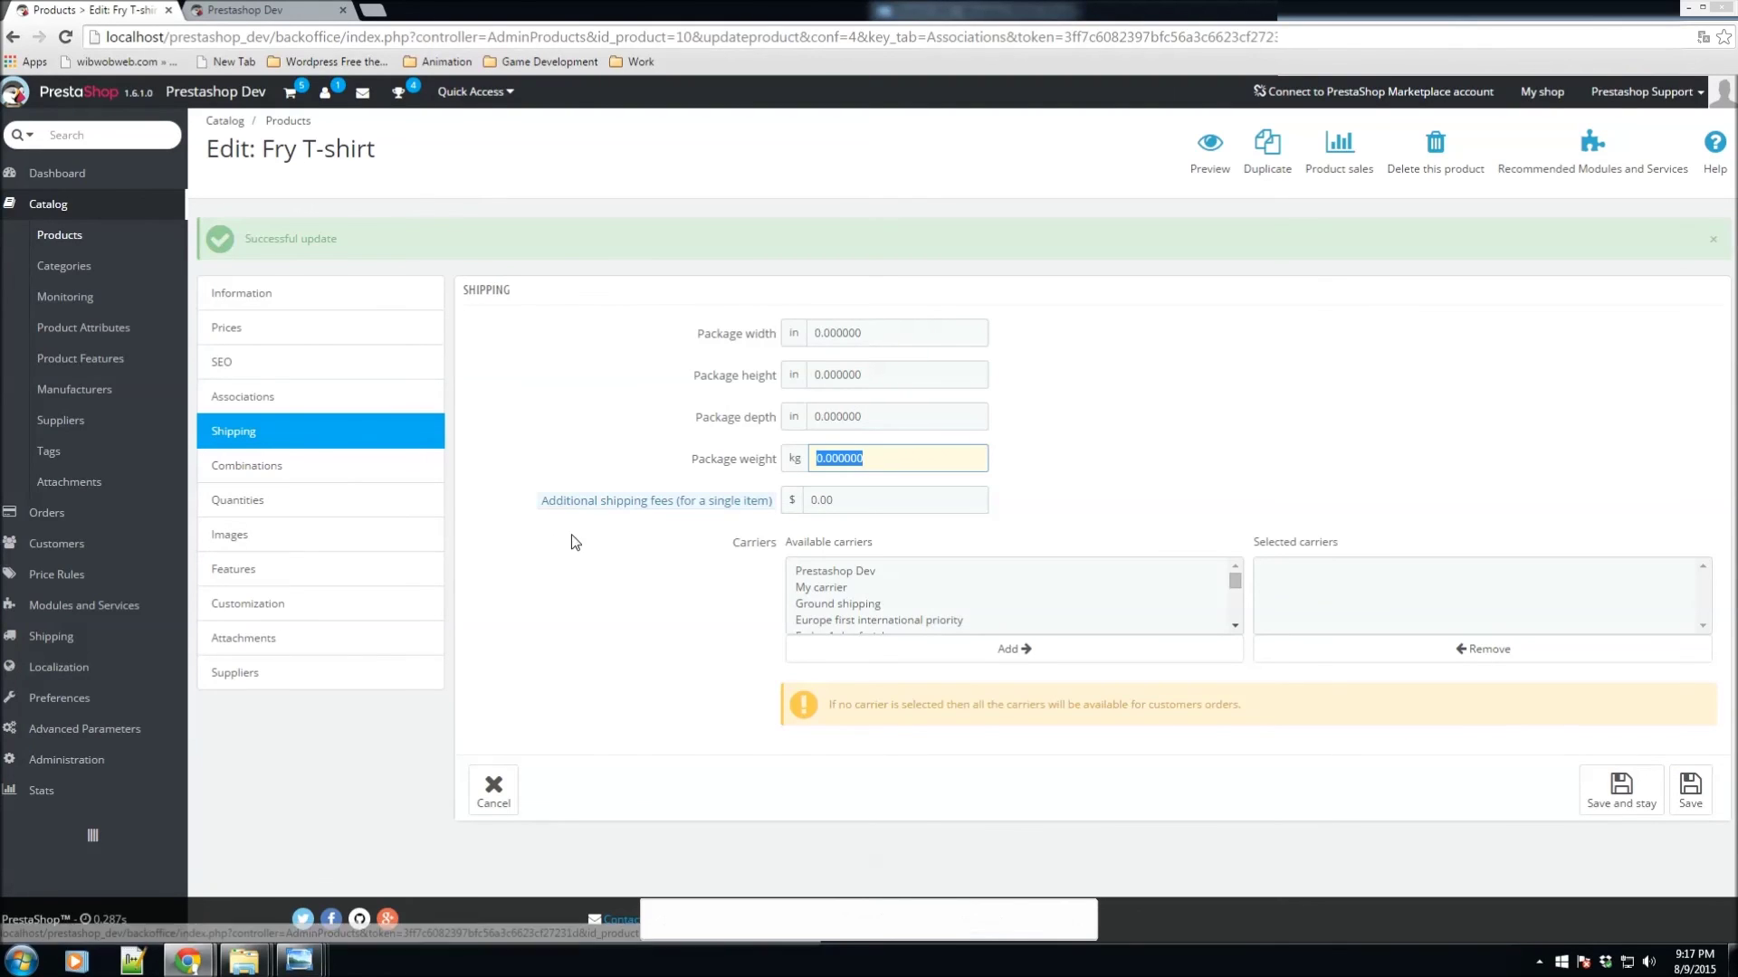
{"action": "mouse_move", "coordinate": [657, 515]}
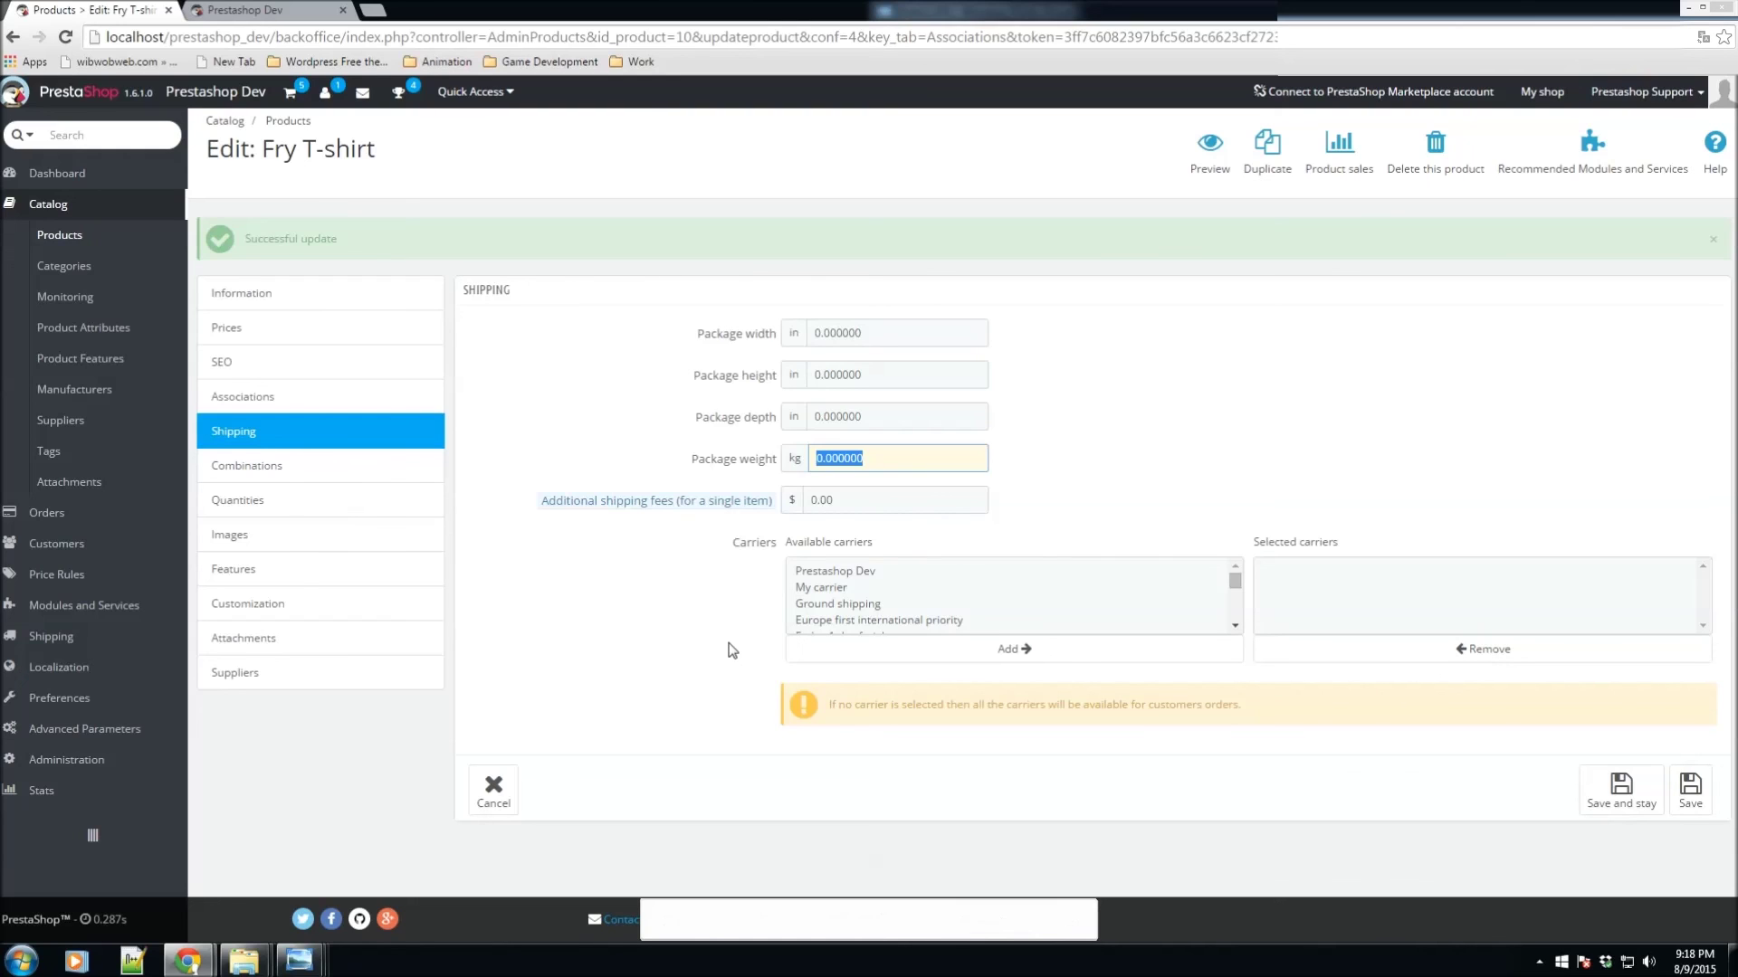
{"action": "key", "text": "Tab"}
{"action": "mouse_move", "coordinate": [734, 512]}
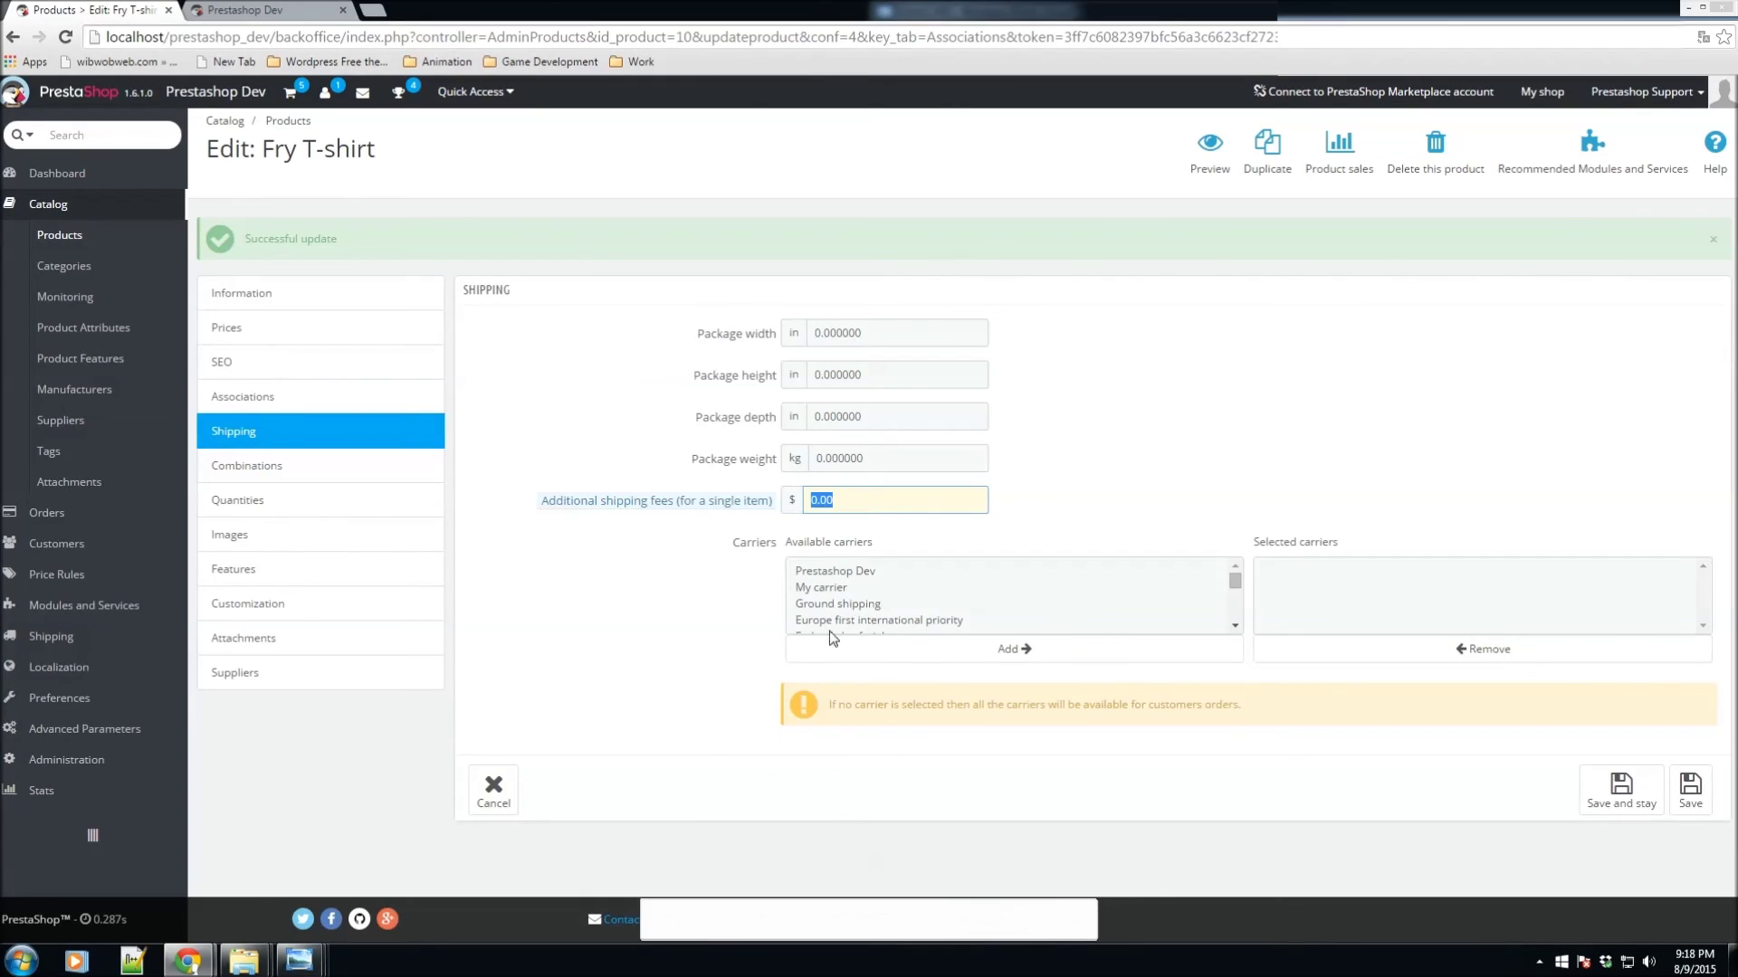
Look through the available carriers that can be assigned to the product
{"action": "double_click", "coordinate": [737, 543]}
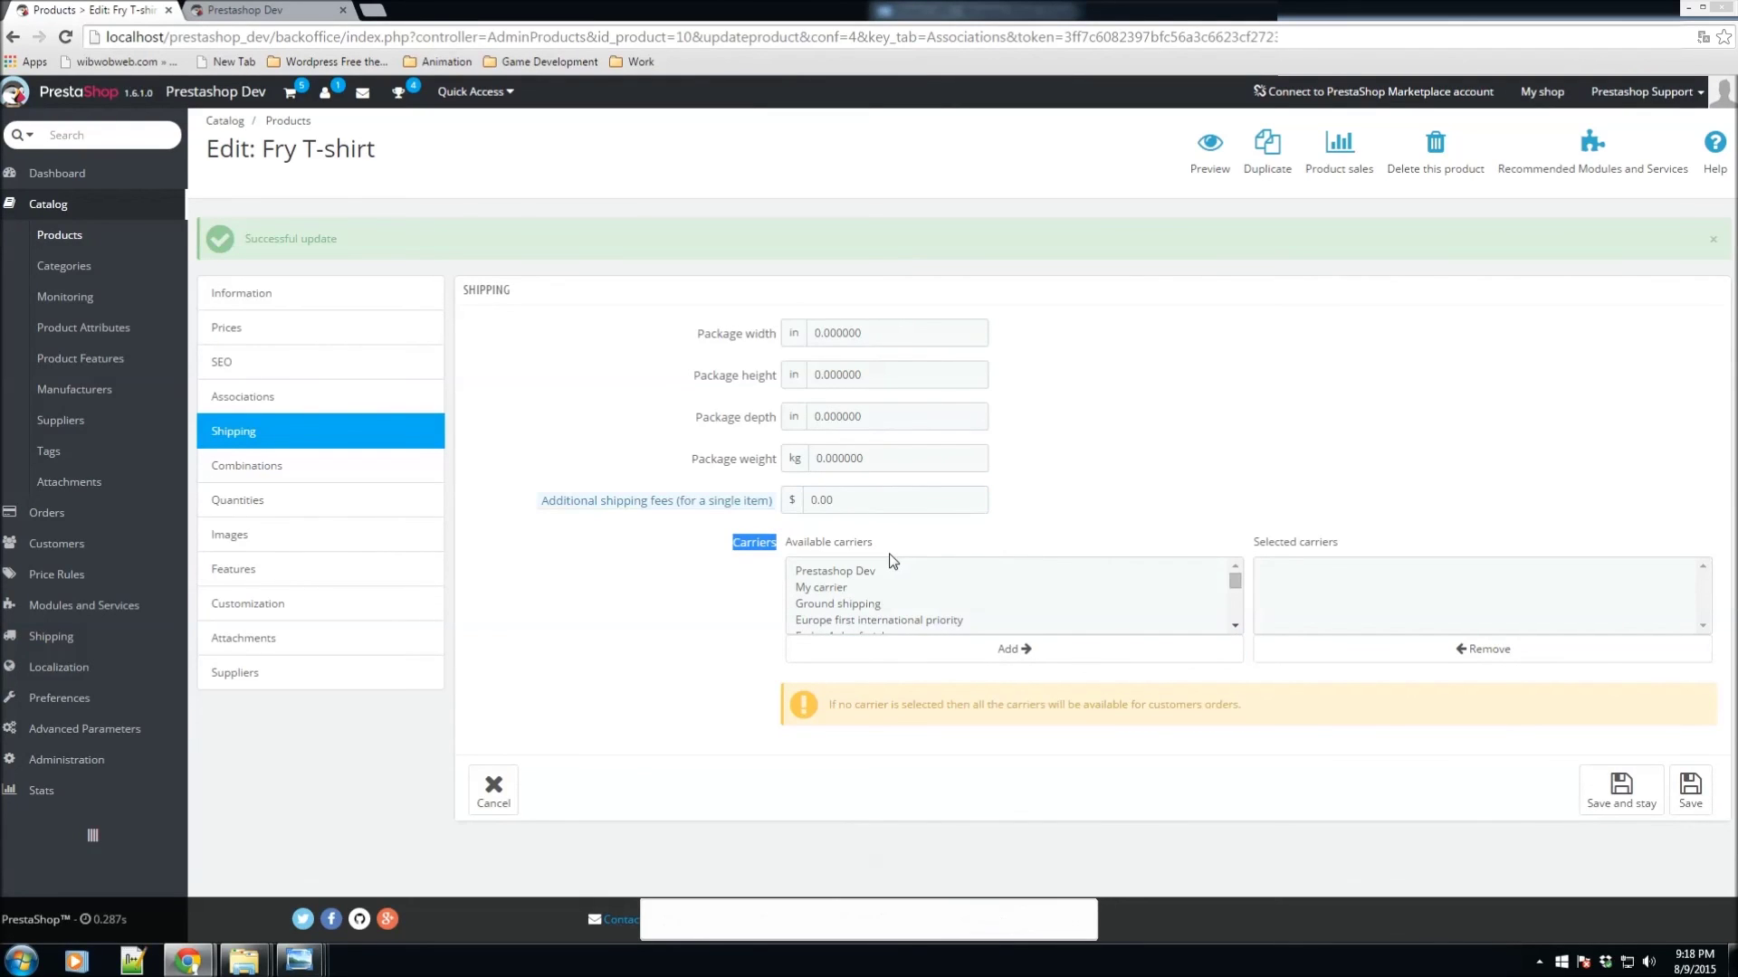
{"action": "left_click", "coordinate": [894, 605]}
{"action": "scroll", "coordinate": [882, 615], "scroll_direction": "down", "scroll_amount": 3}
{"action": "scroll", "coordinate": [882, 618], "scroll_direction": "up", "scroll_amount": 3}
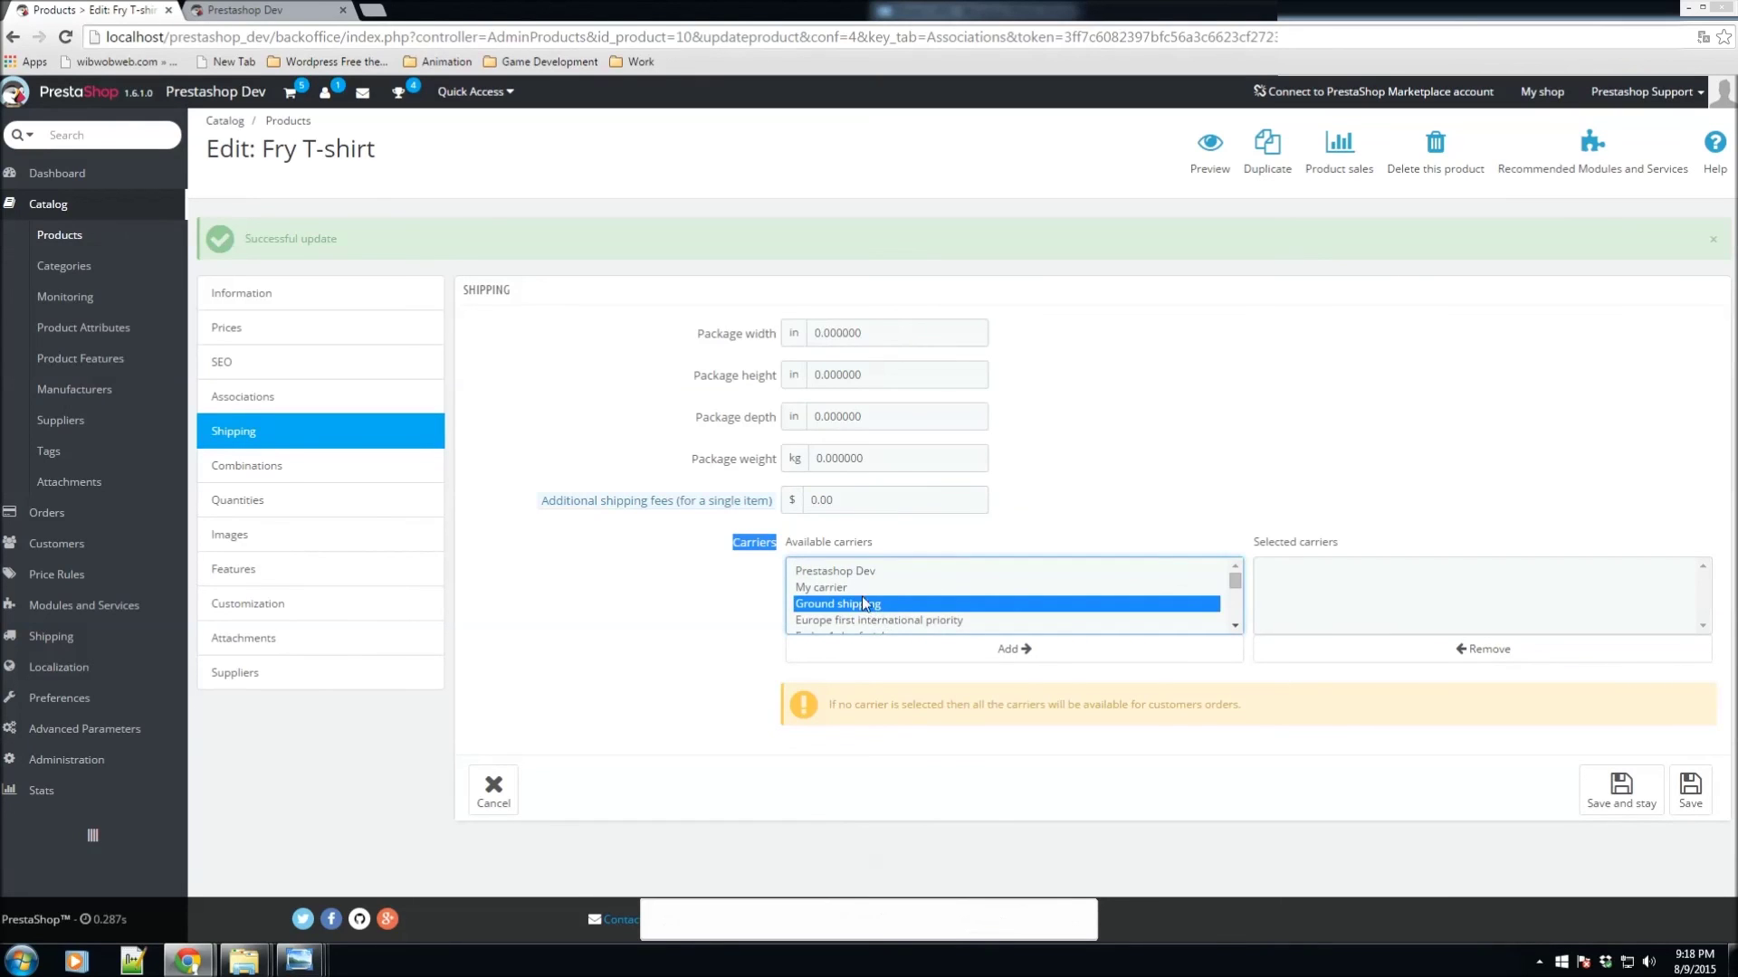
{"action": "scroll", "coordinate": [861, 598], "scroll_direction": "down", "scroll_amount": 3}
{"action": "scroll", "coordinate": [846, 599], "scroll_direction": "up", "scroll_amount": 2}
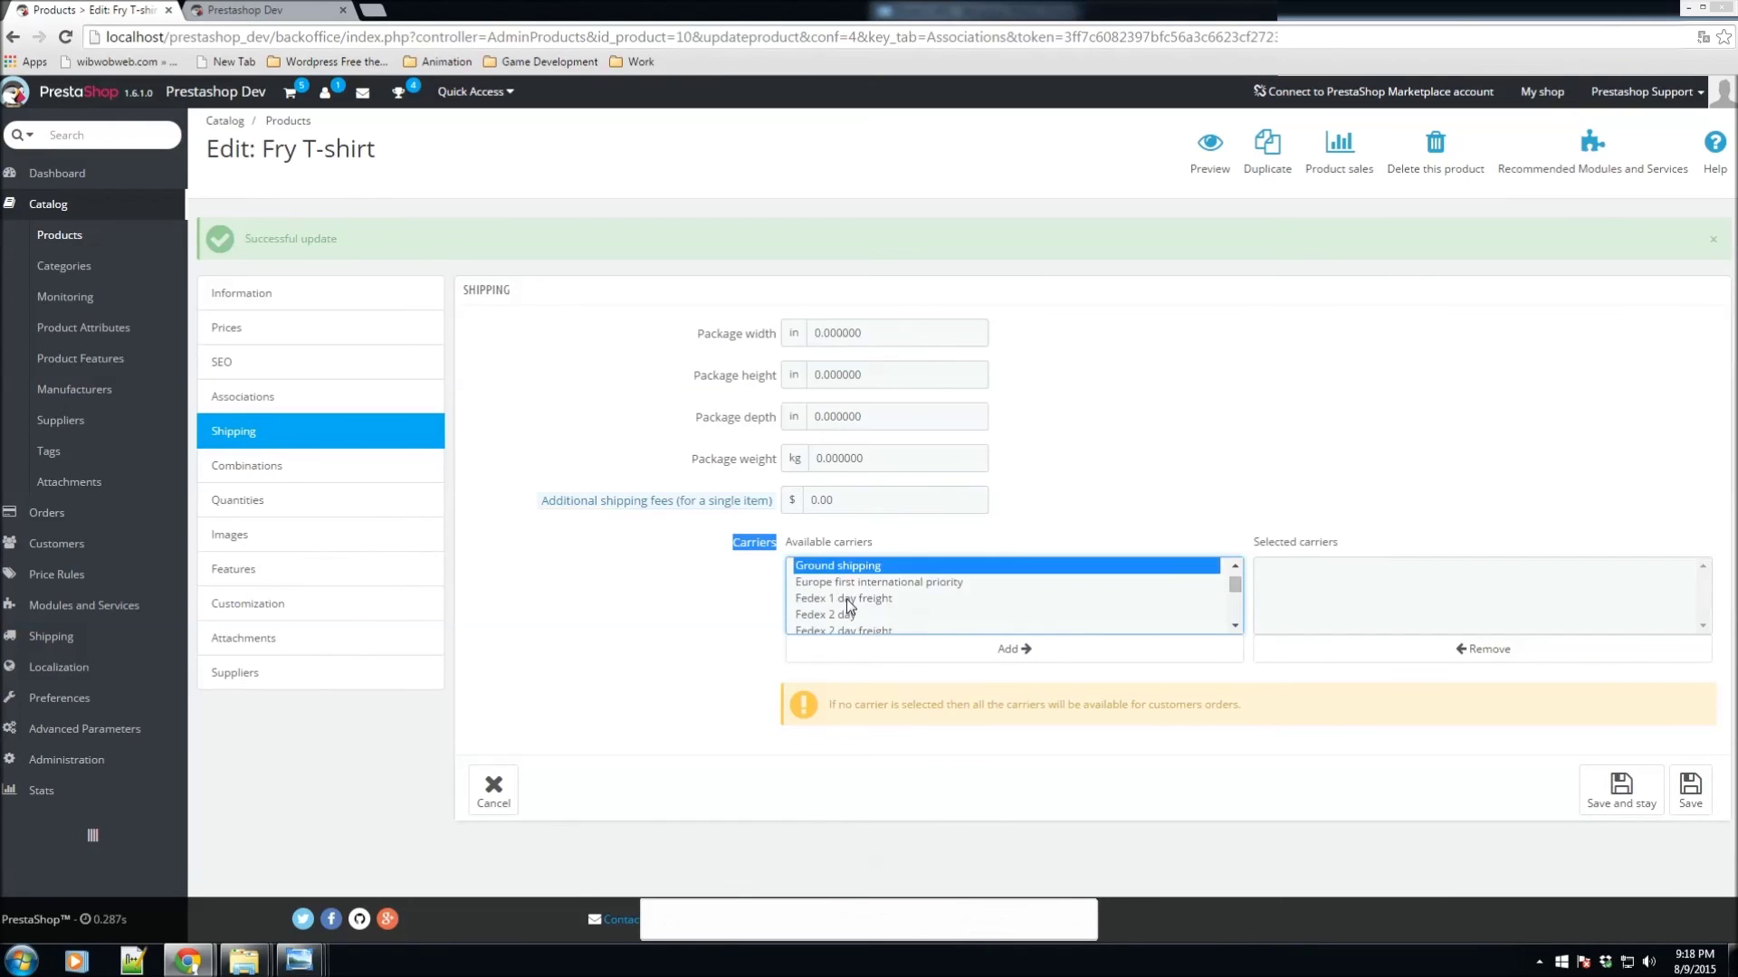
{"action": "scroll", "coordinate": [845, 599], "scroll_direction": "up", "scroll_amount": 1}
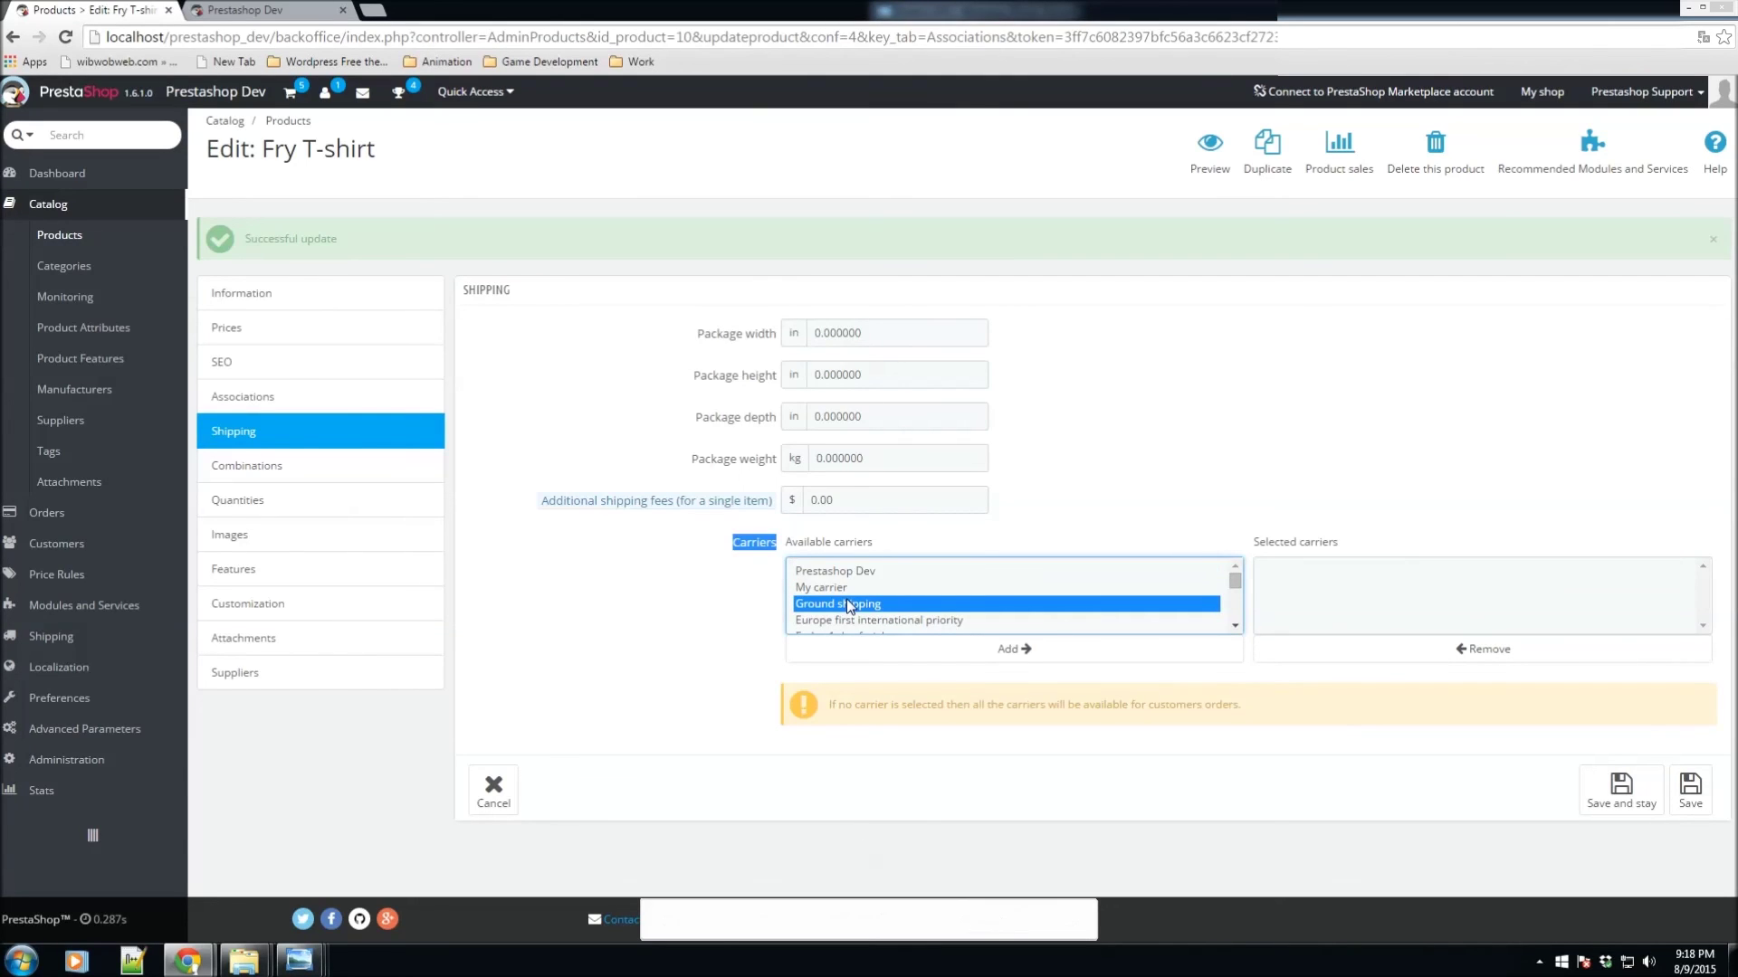
{"action": "left_click", "coordinate": [704, 590]}
{"action": "left_click", "coordinate": [704, 590]}
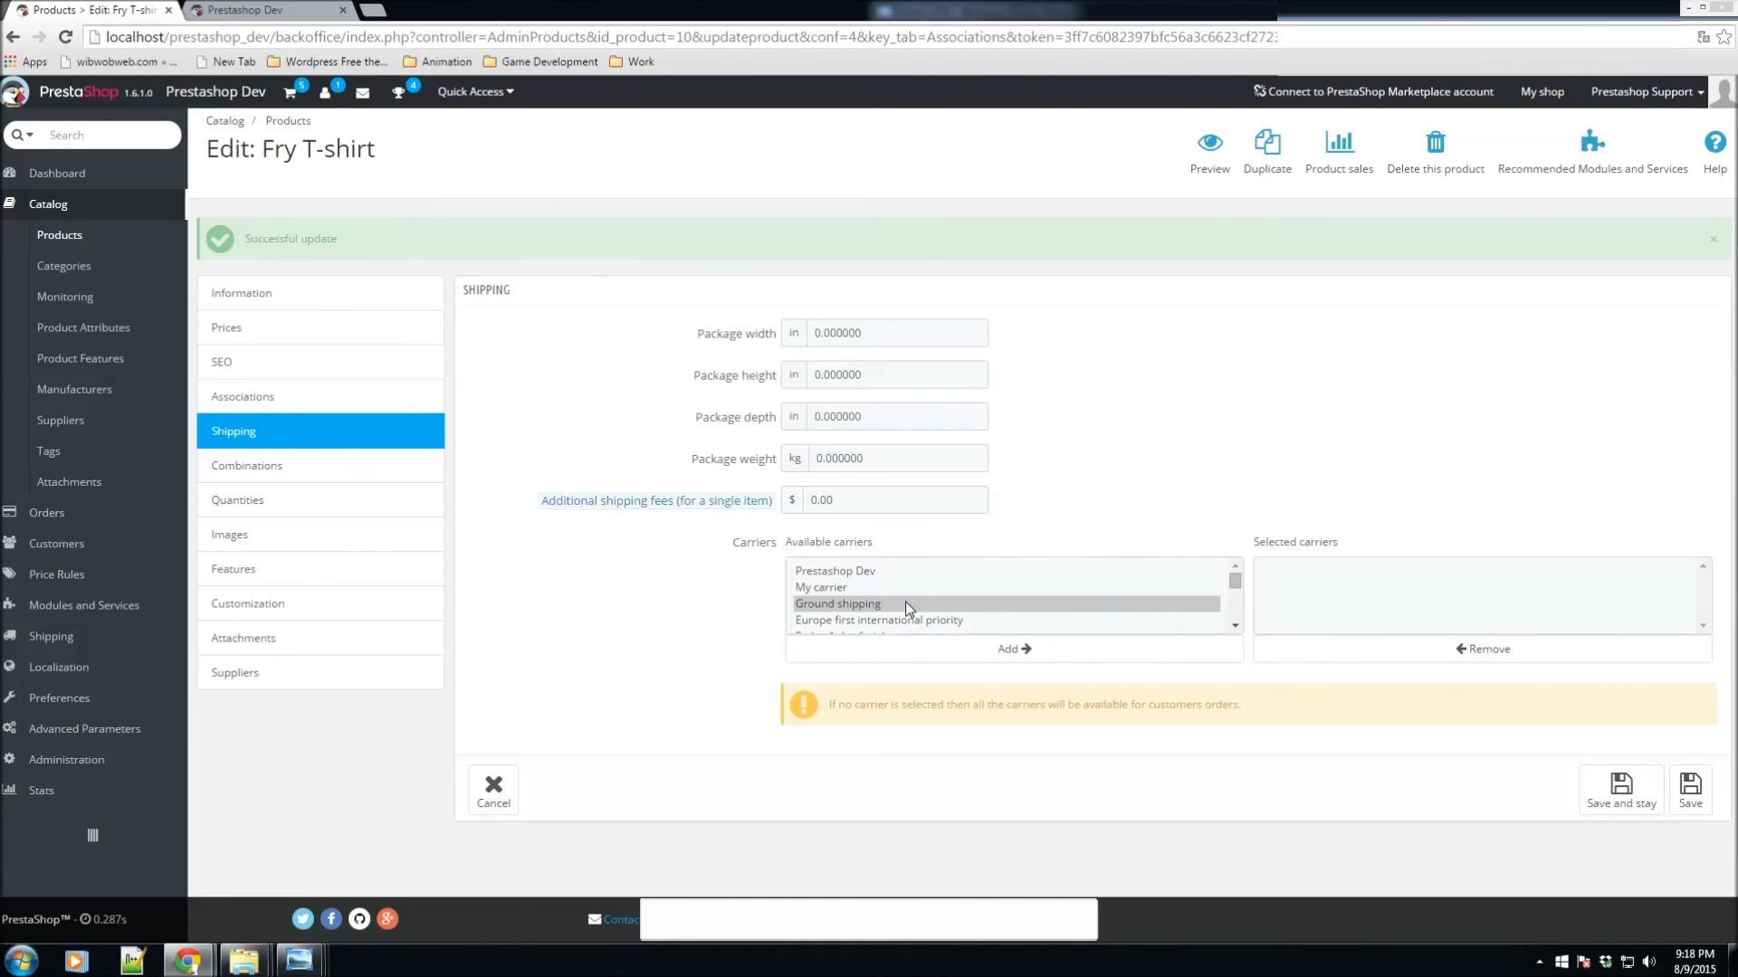
Save the product from its combinations settings and open the Product Combinations Generator
{"action": "left_click", "coordinate": [238, 478]}
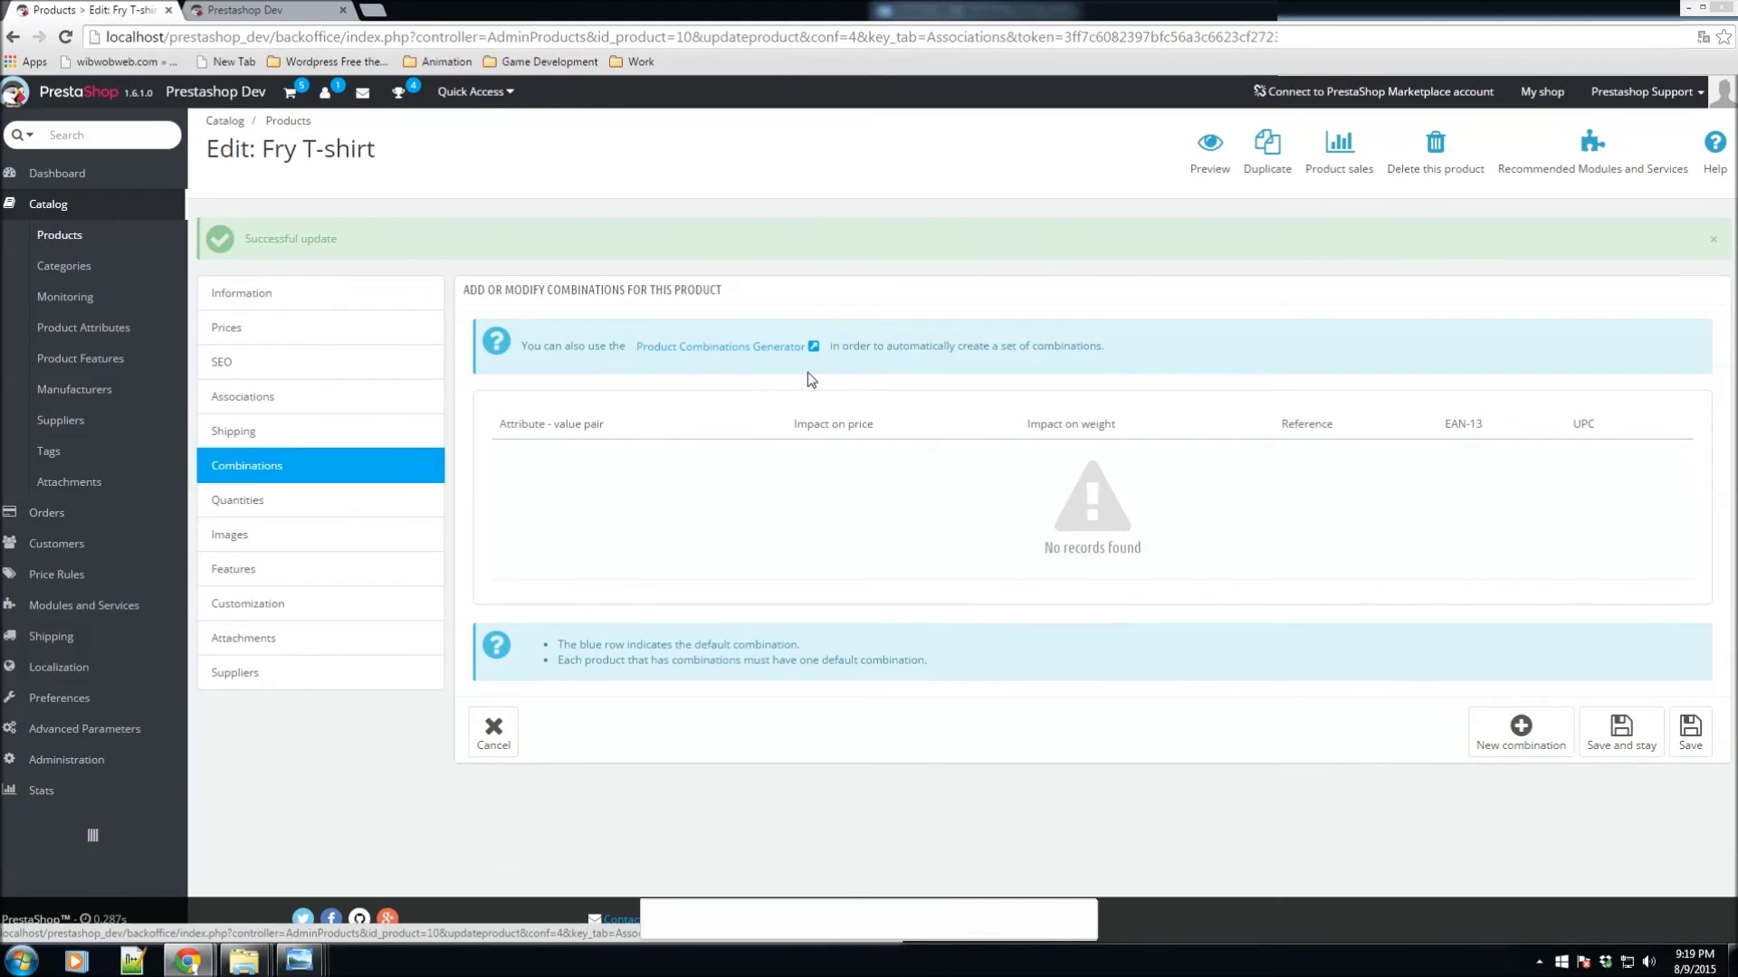
{"action": "left_click", "coordinate": [714, 355]}
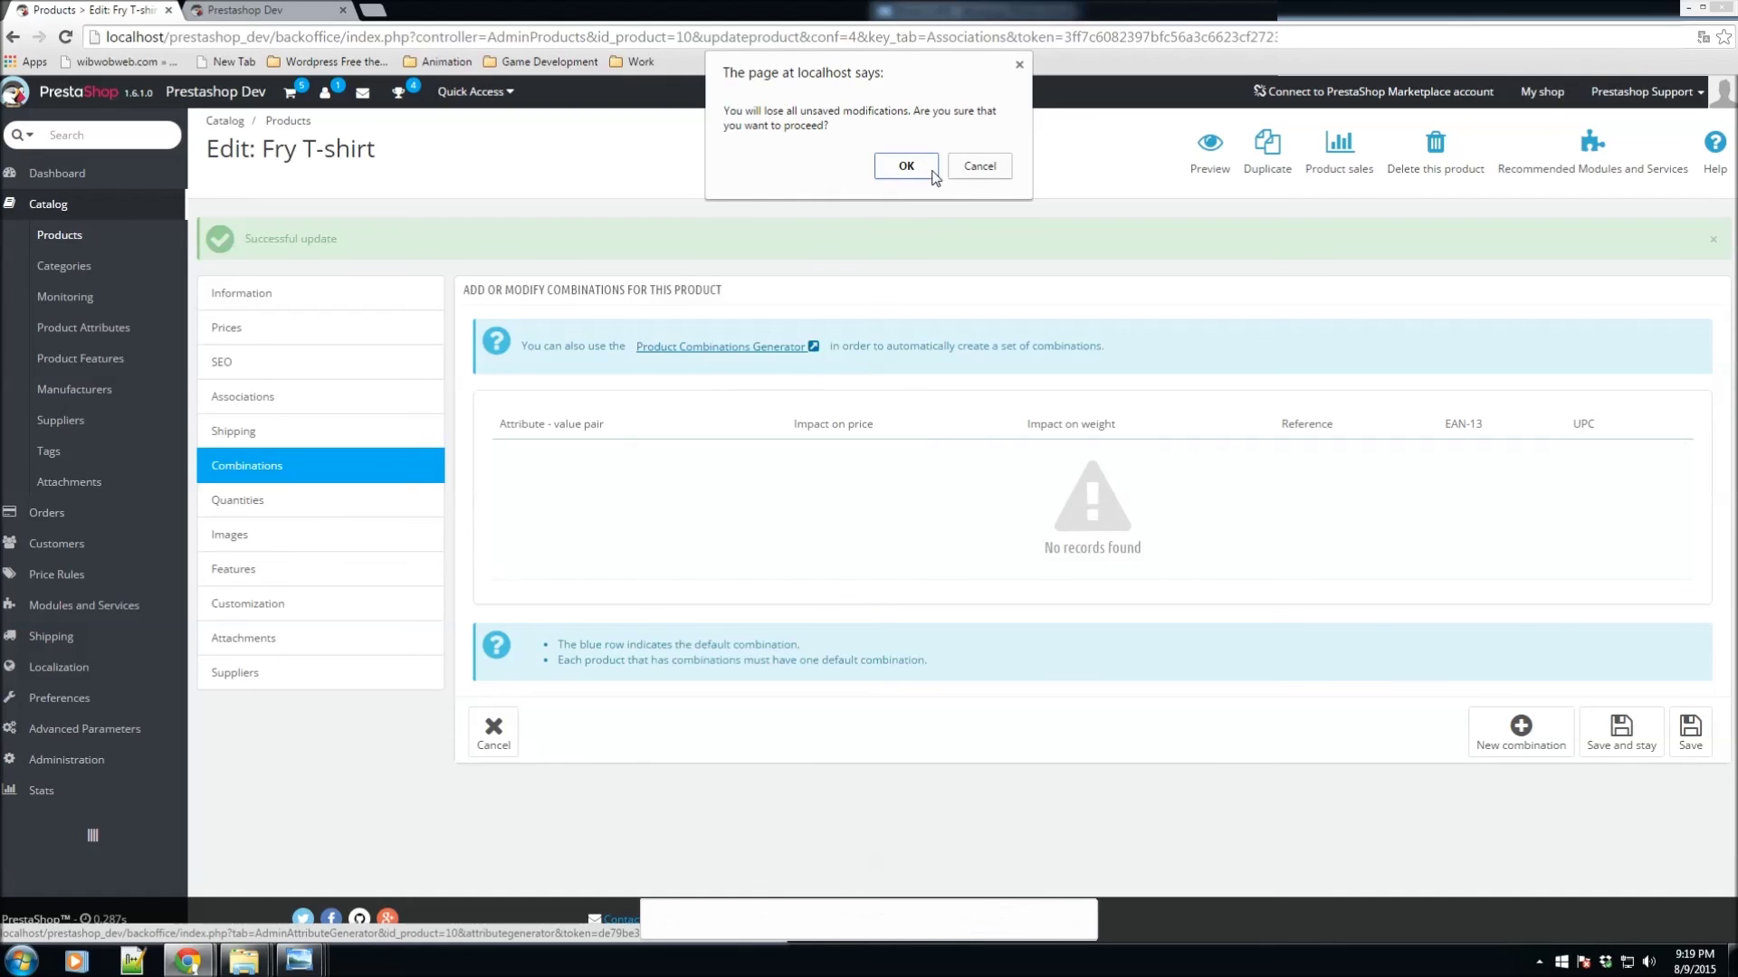
{"action": "left_click", "coordinate": [984, 172]}
{"action": "left_click", "coordinate": [1609, 747]}
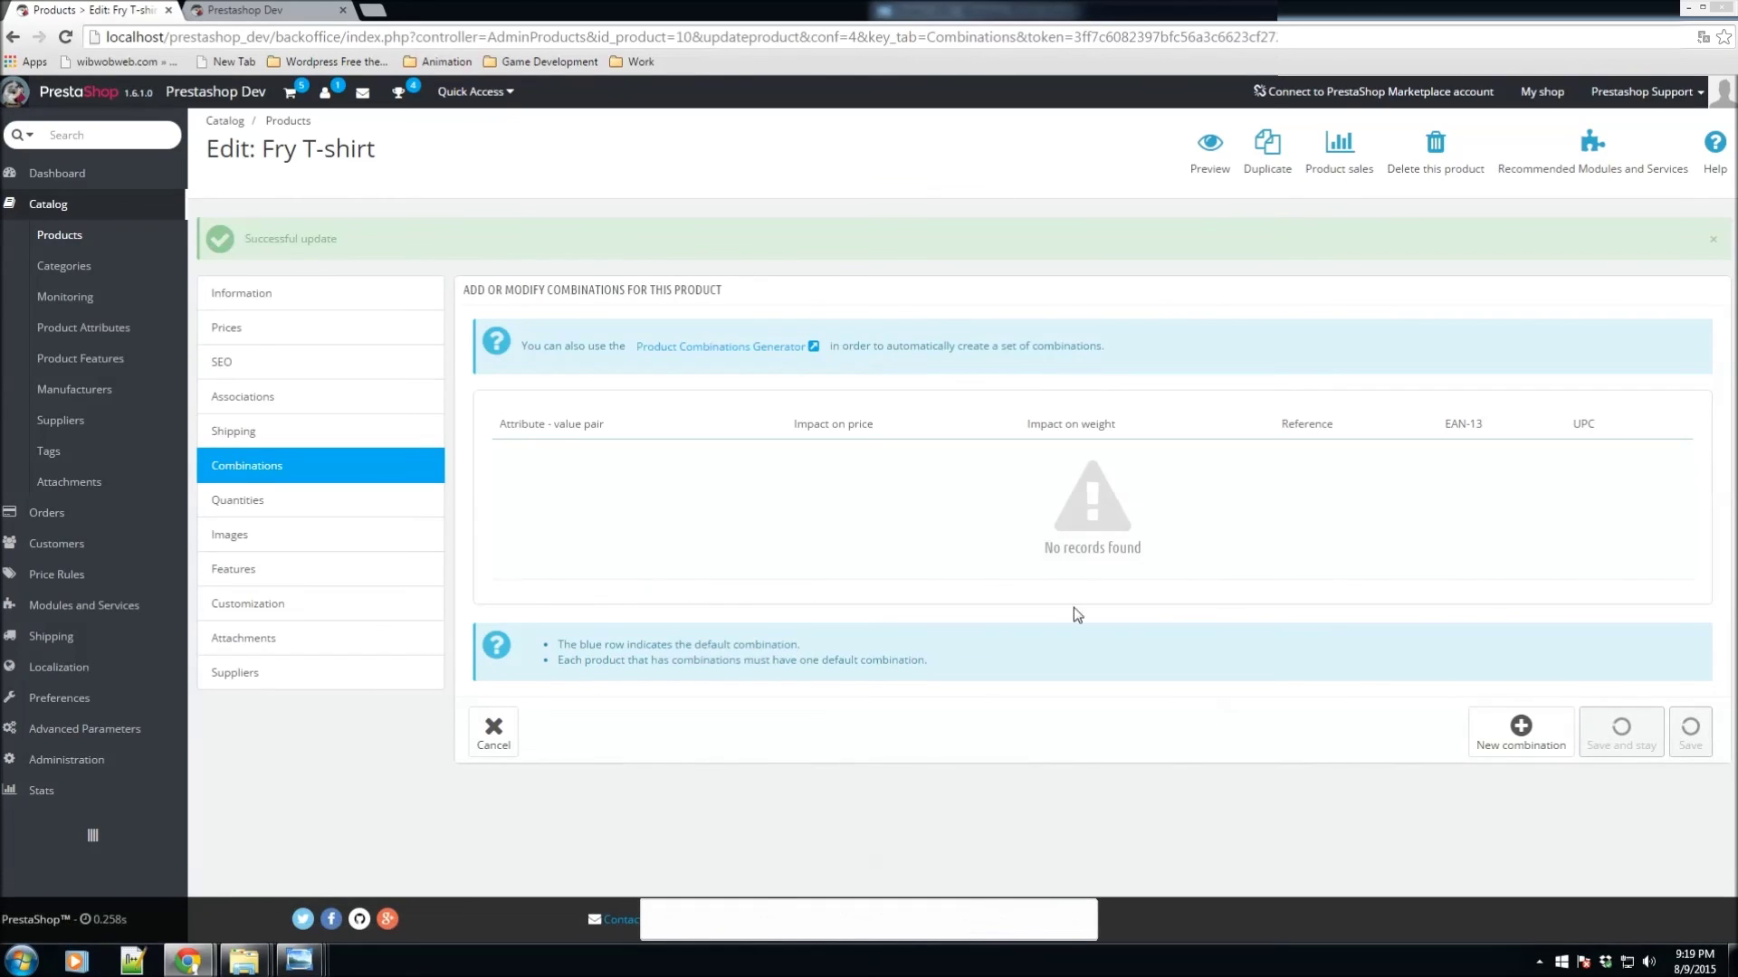
{"action": "left_click", "coordinate": [659, 353]}
{"action": "left_click", "coordinate": [906, 166]}
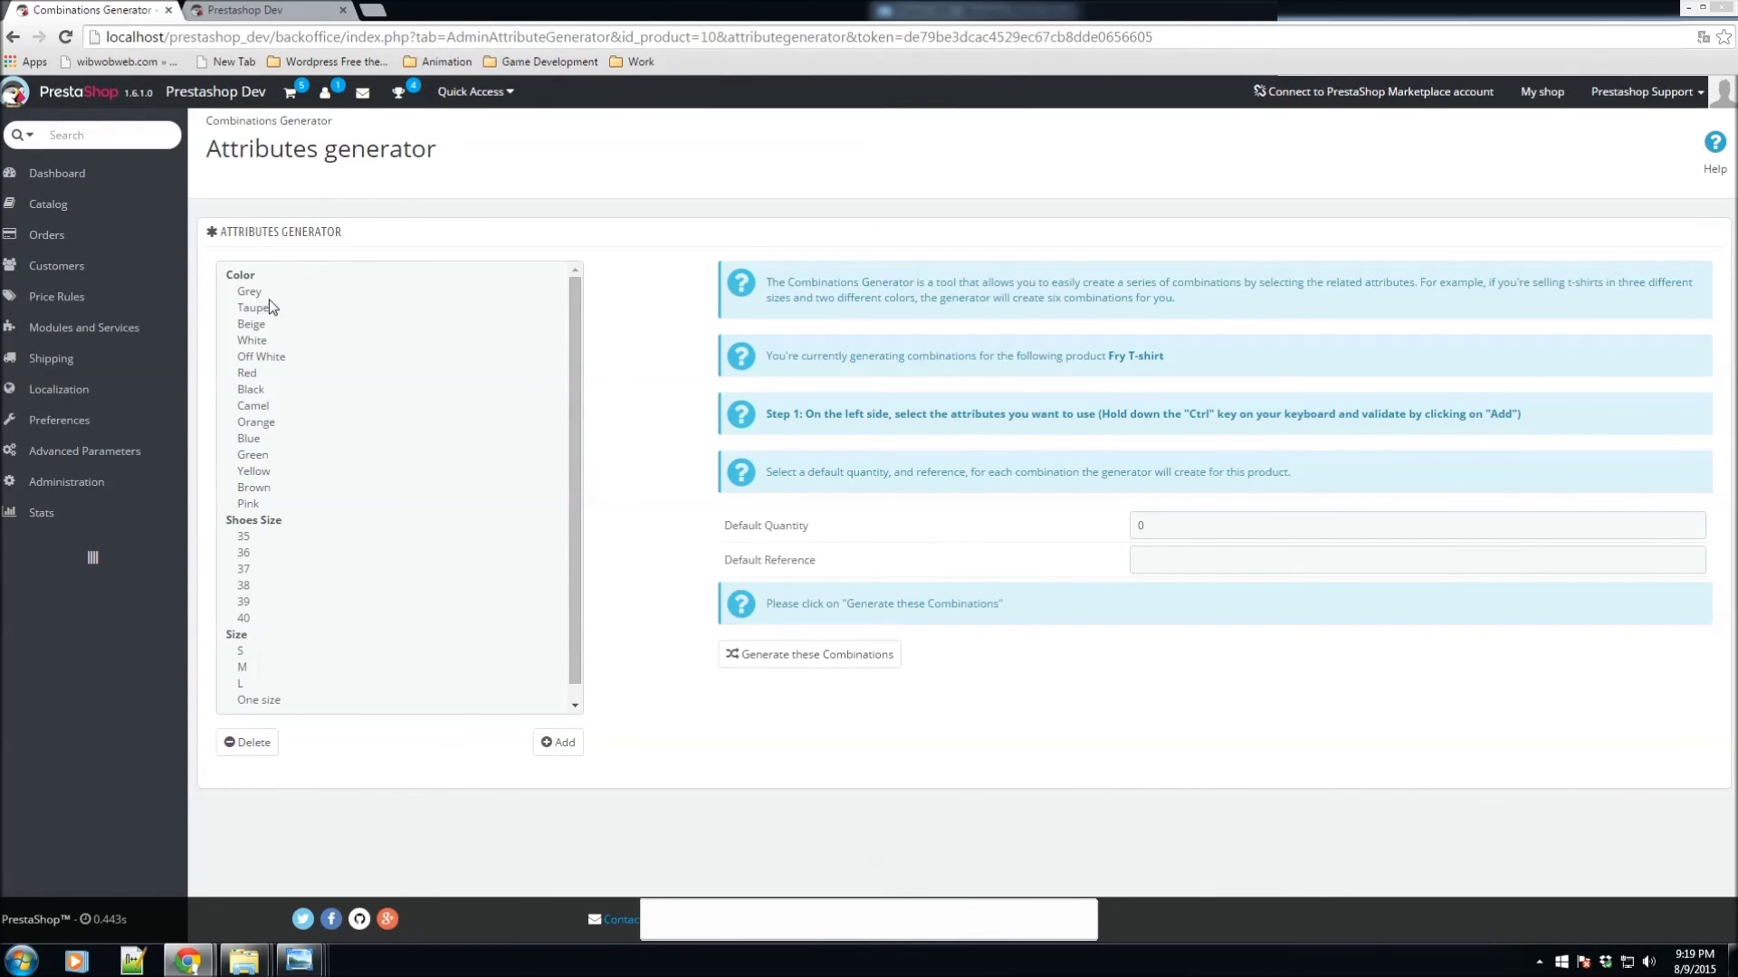
Add the colors White and Black and the sizes S, M and L to the attributes used for the Fry T-shirt's combinations
{"action": "scroll", "coordinate": [268, 574], "scroll_direction": "down", "scroll_amount": 1}
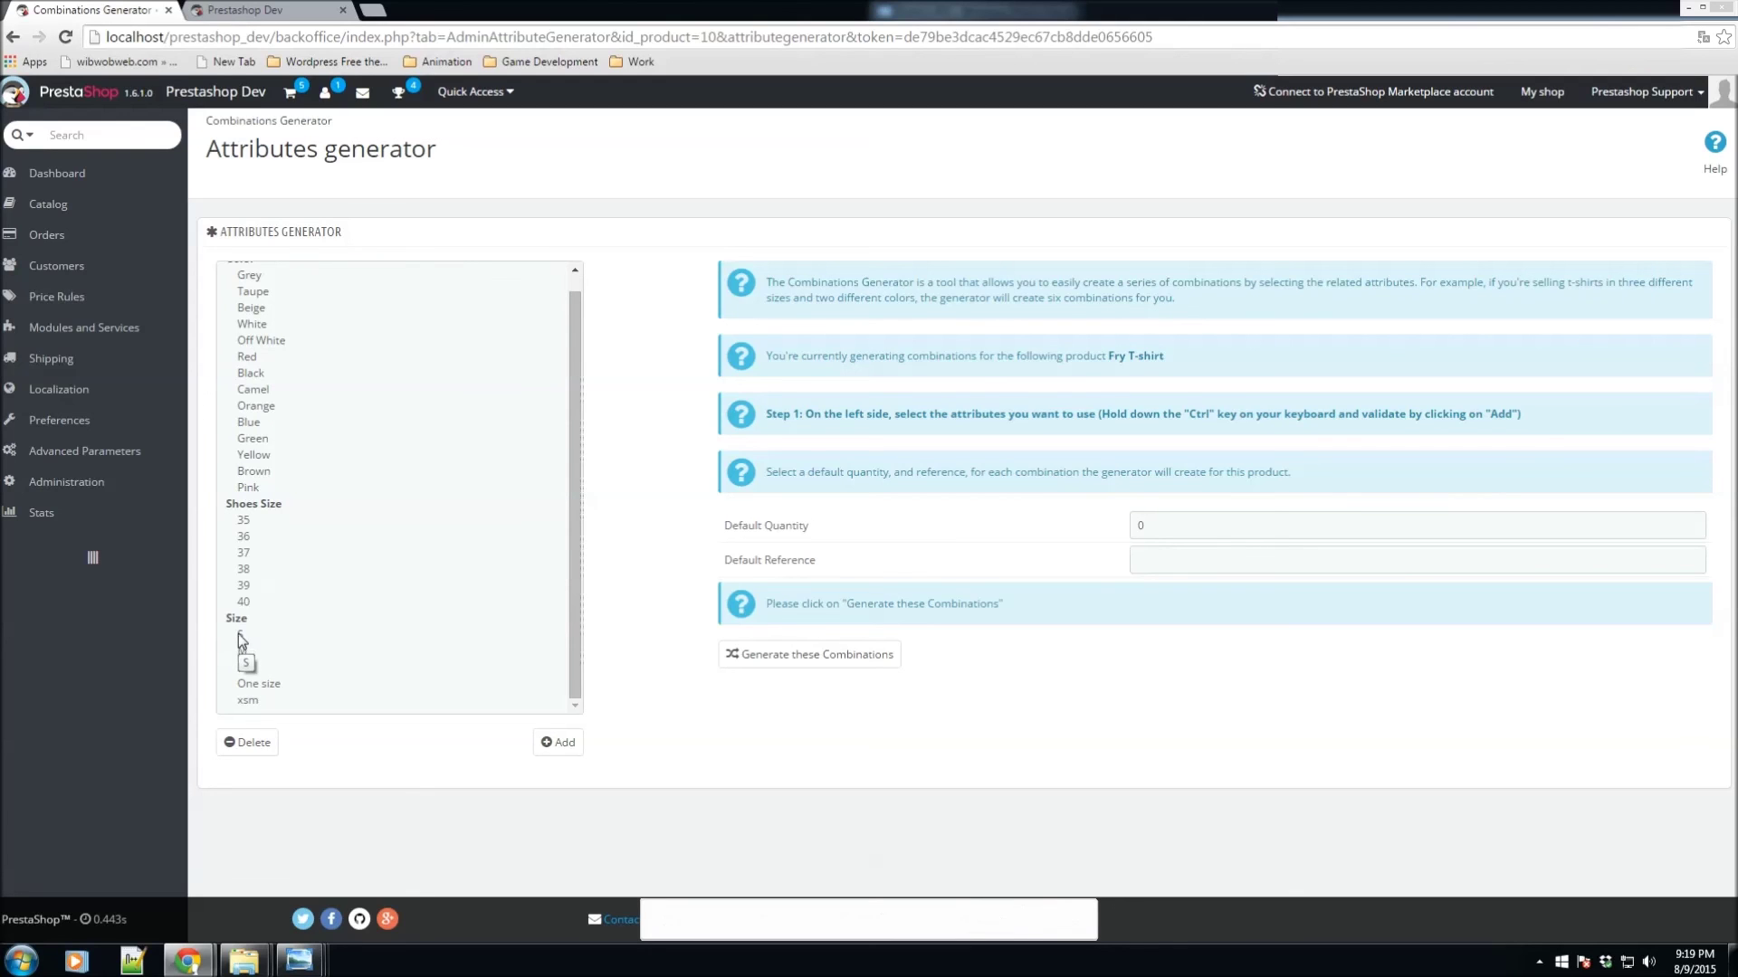
{"action": "scroll", "coordinate": [253, 649], "scroll_direction": "up", "scroll_amount": 1}
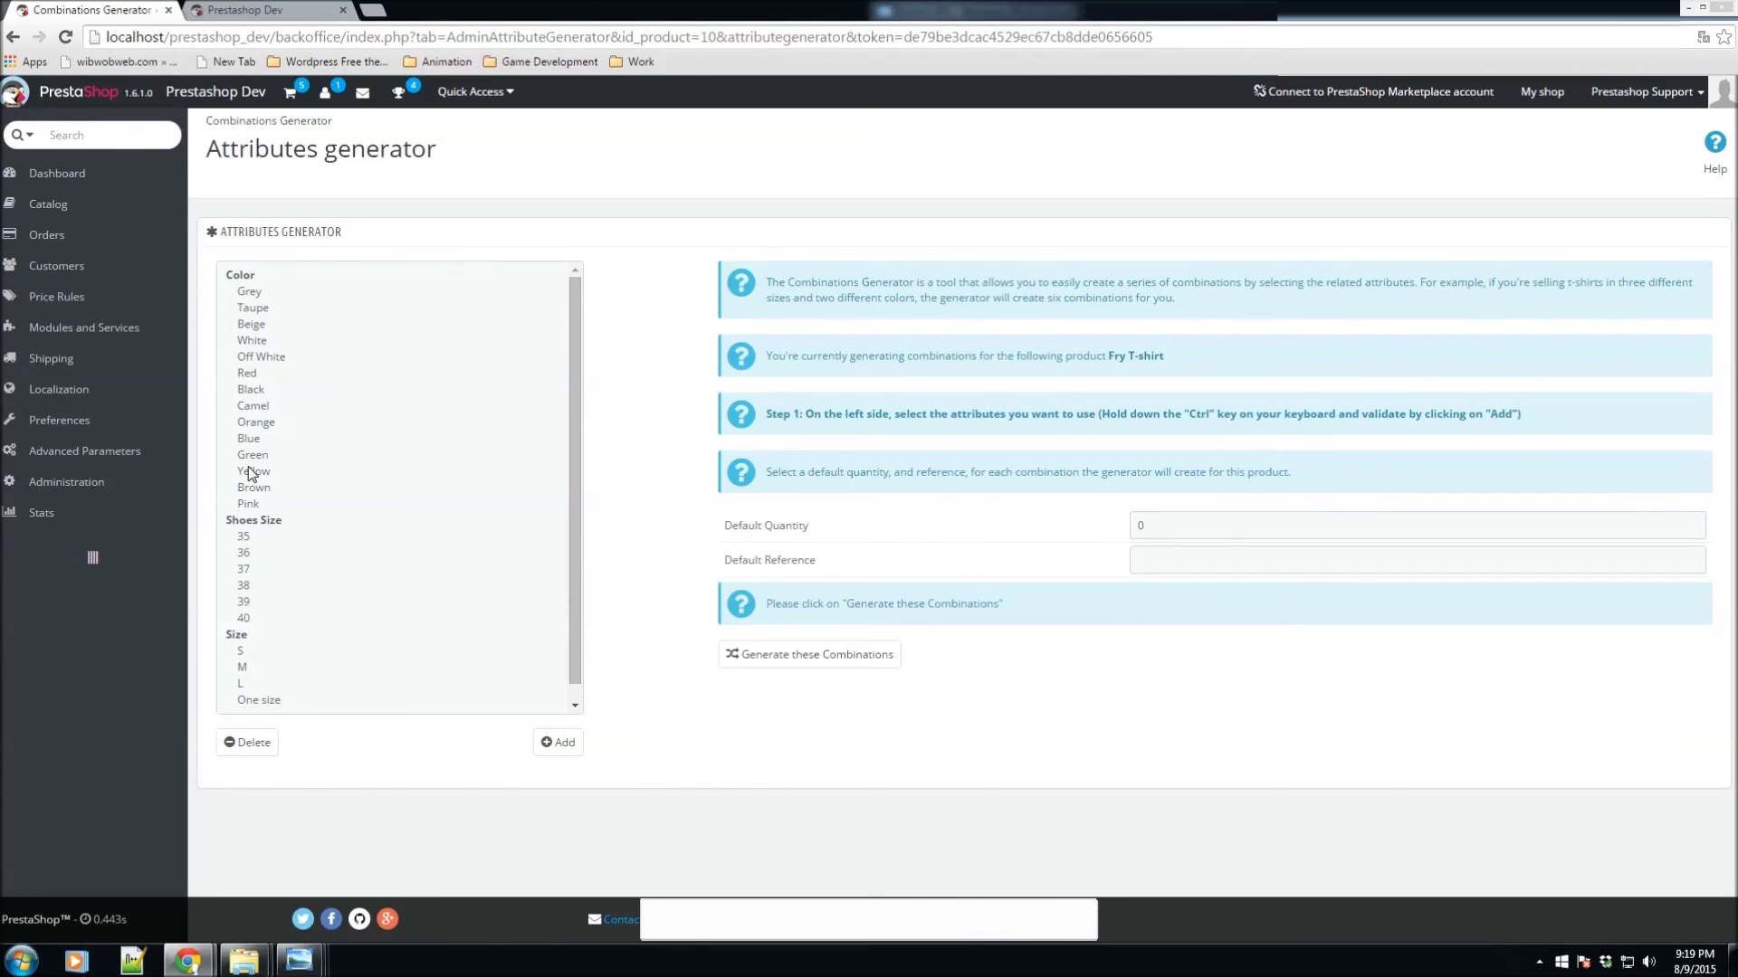
{"action": "left_click", "coordinate": [257, 393]}
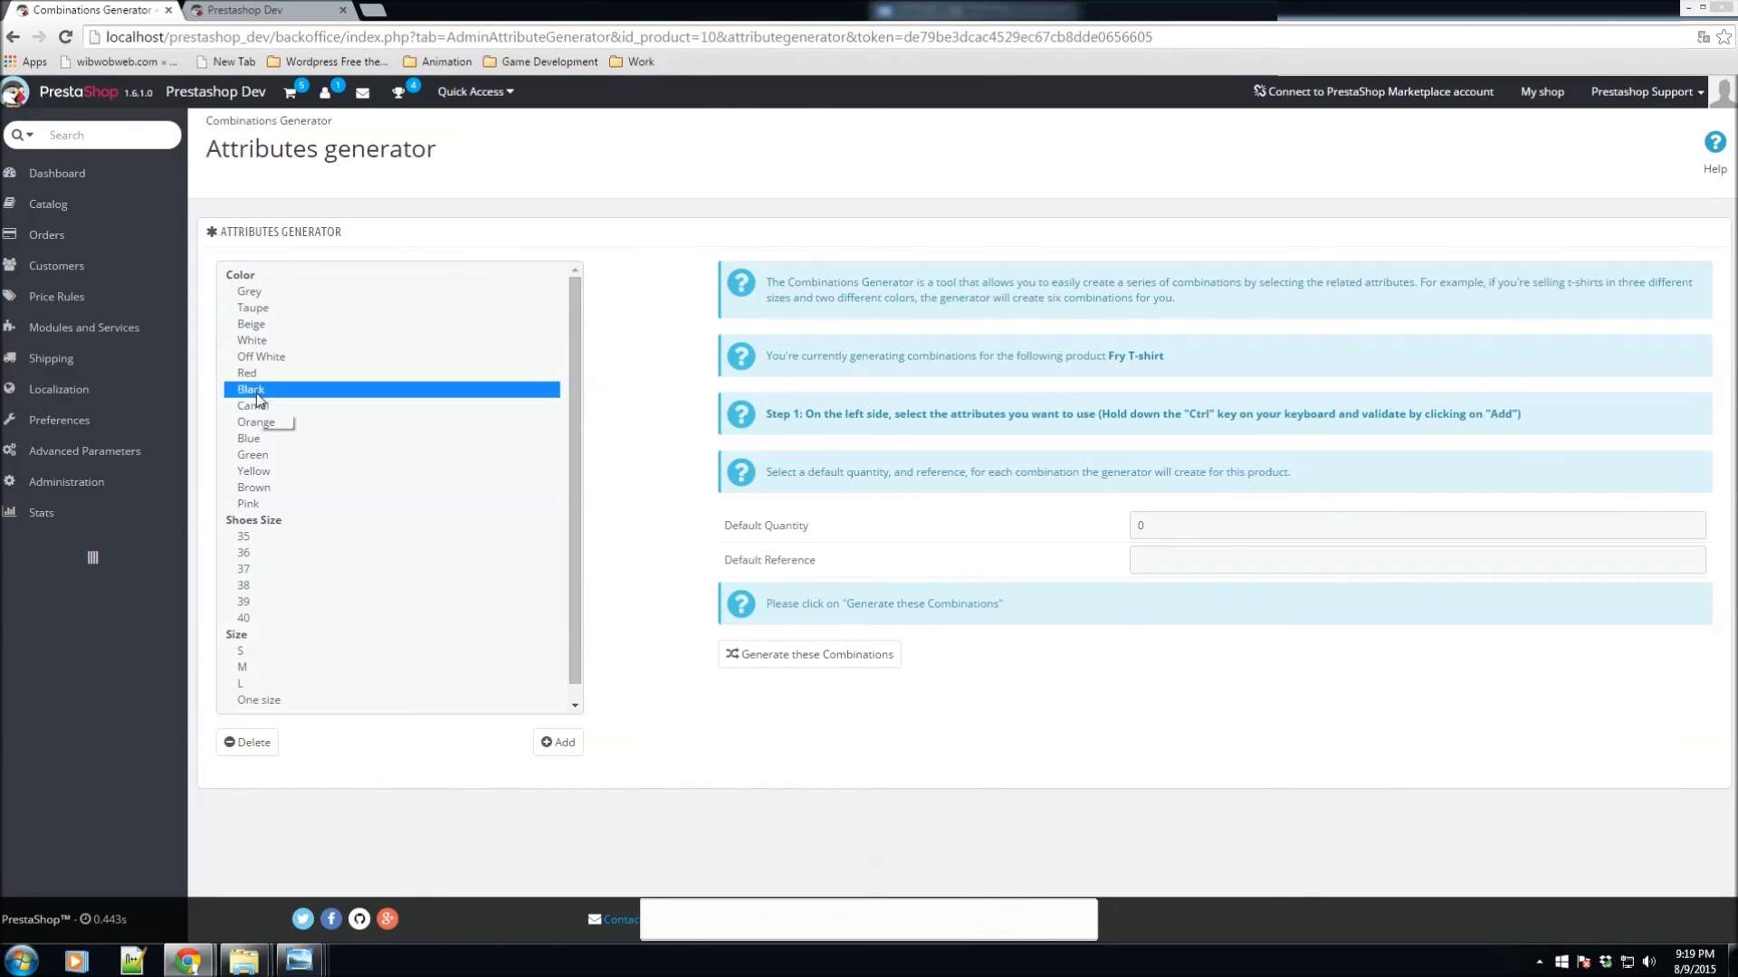
{"action": "left_click", "coordinate": [255, 344], "text": "ctrl"}
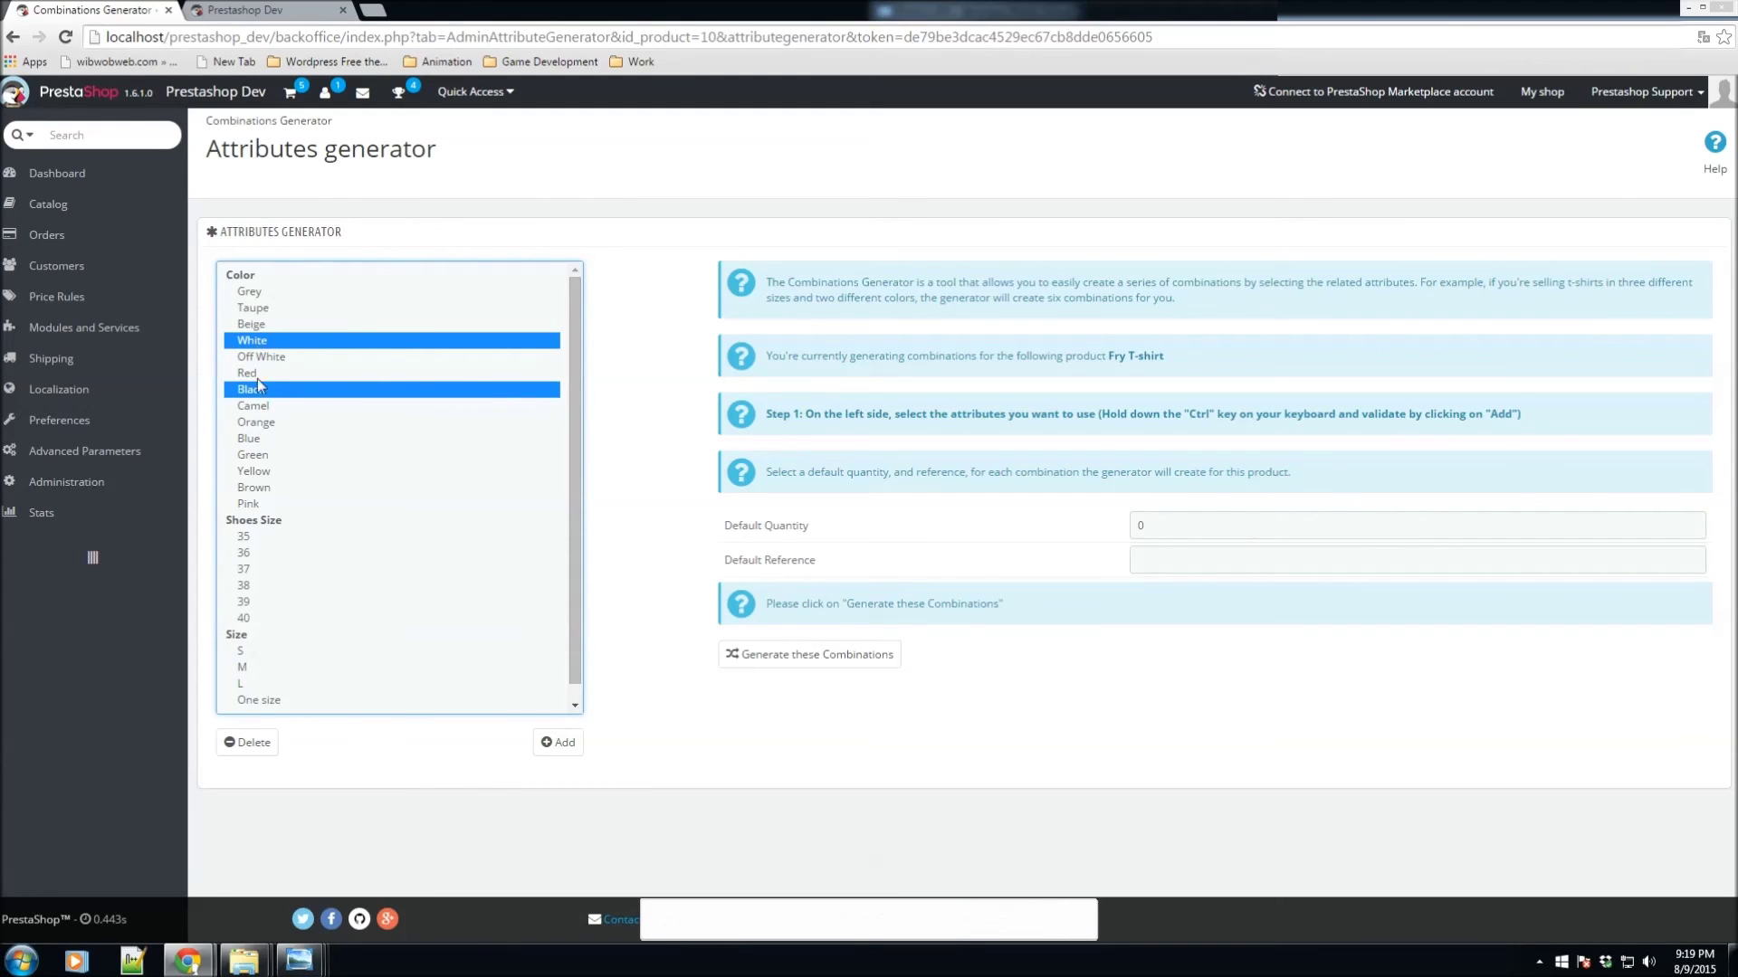
{"action": "left_click", "coordinate": [247, 650], "text": "ctrl"}
{"action": "left_click", "coordinate": [246, 666], "text": "ctrl"}
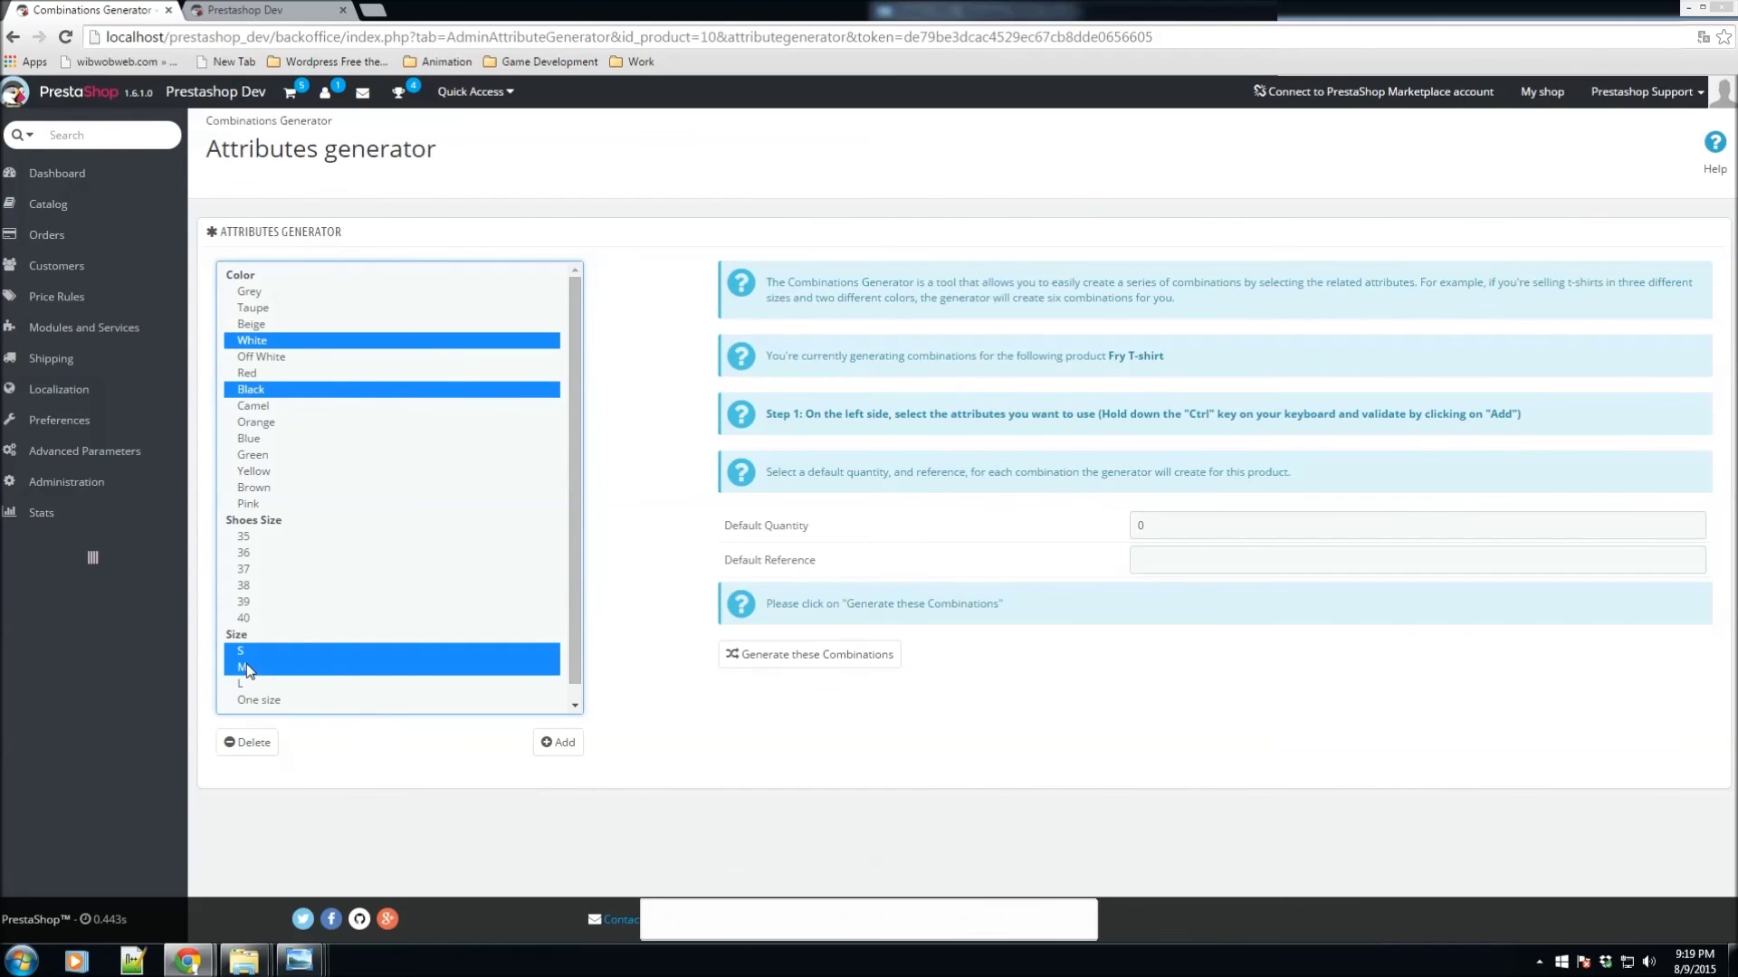
{"action": "left_click", "coordinate": [241, 684], "text": "ctrl"}
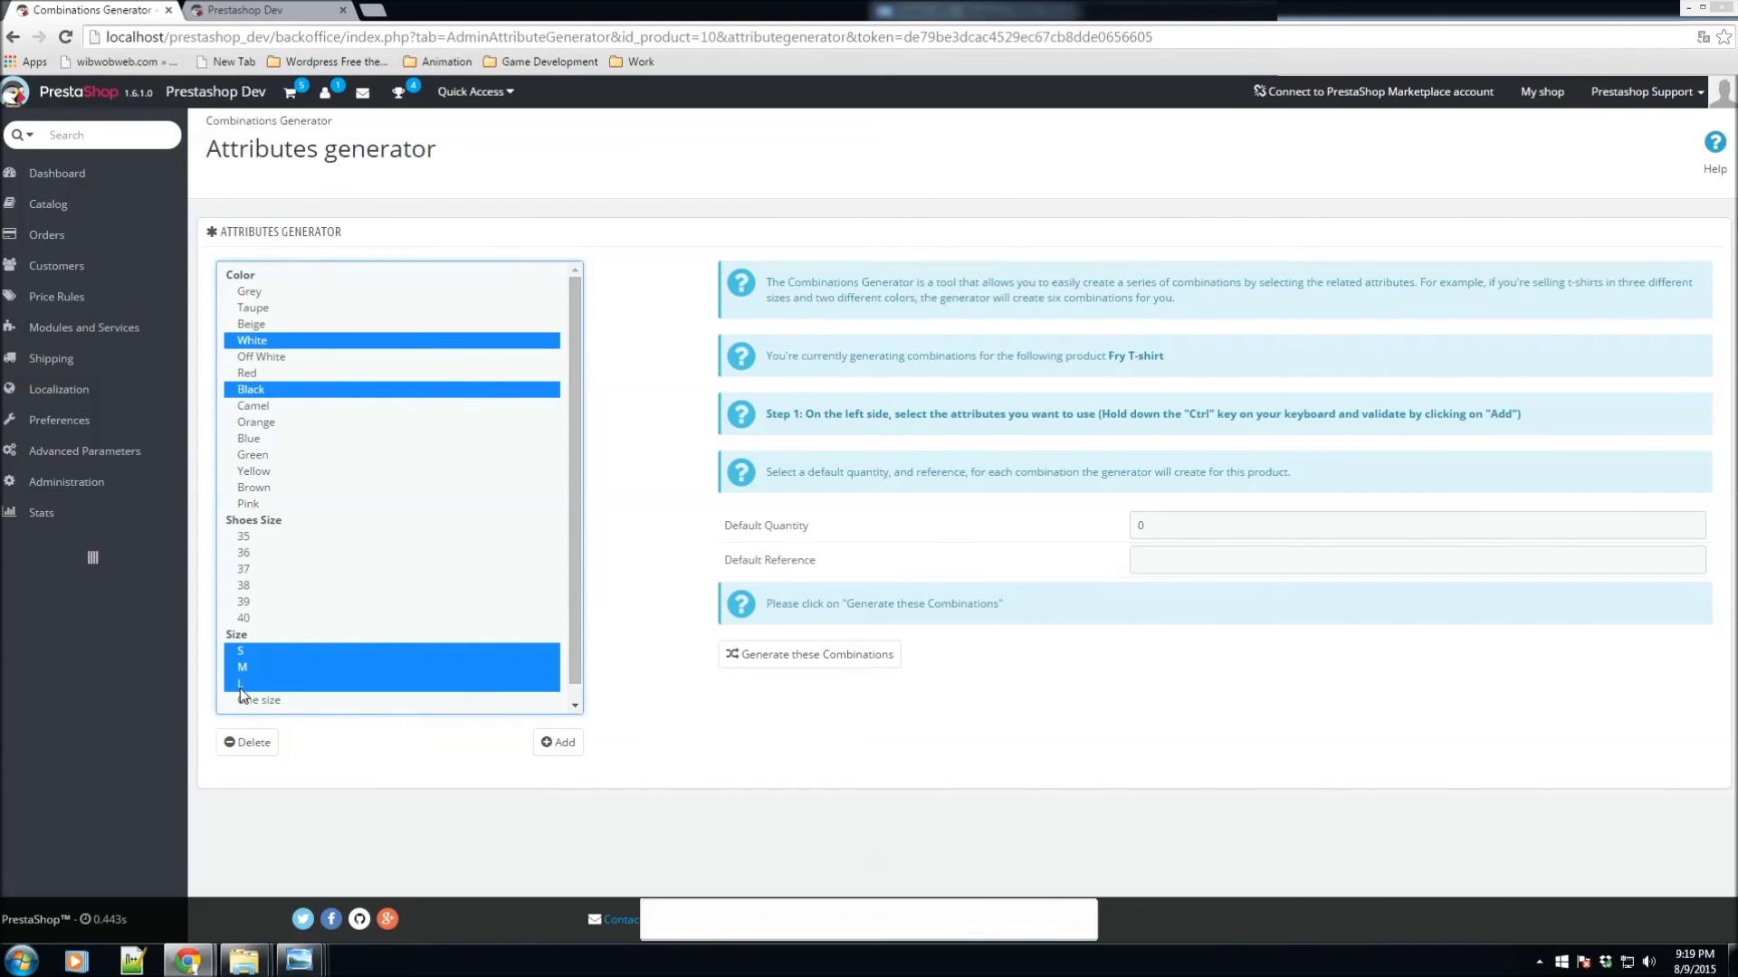
{"action": "left_click", "coordinate": [559, 749]}
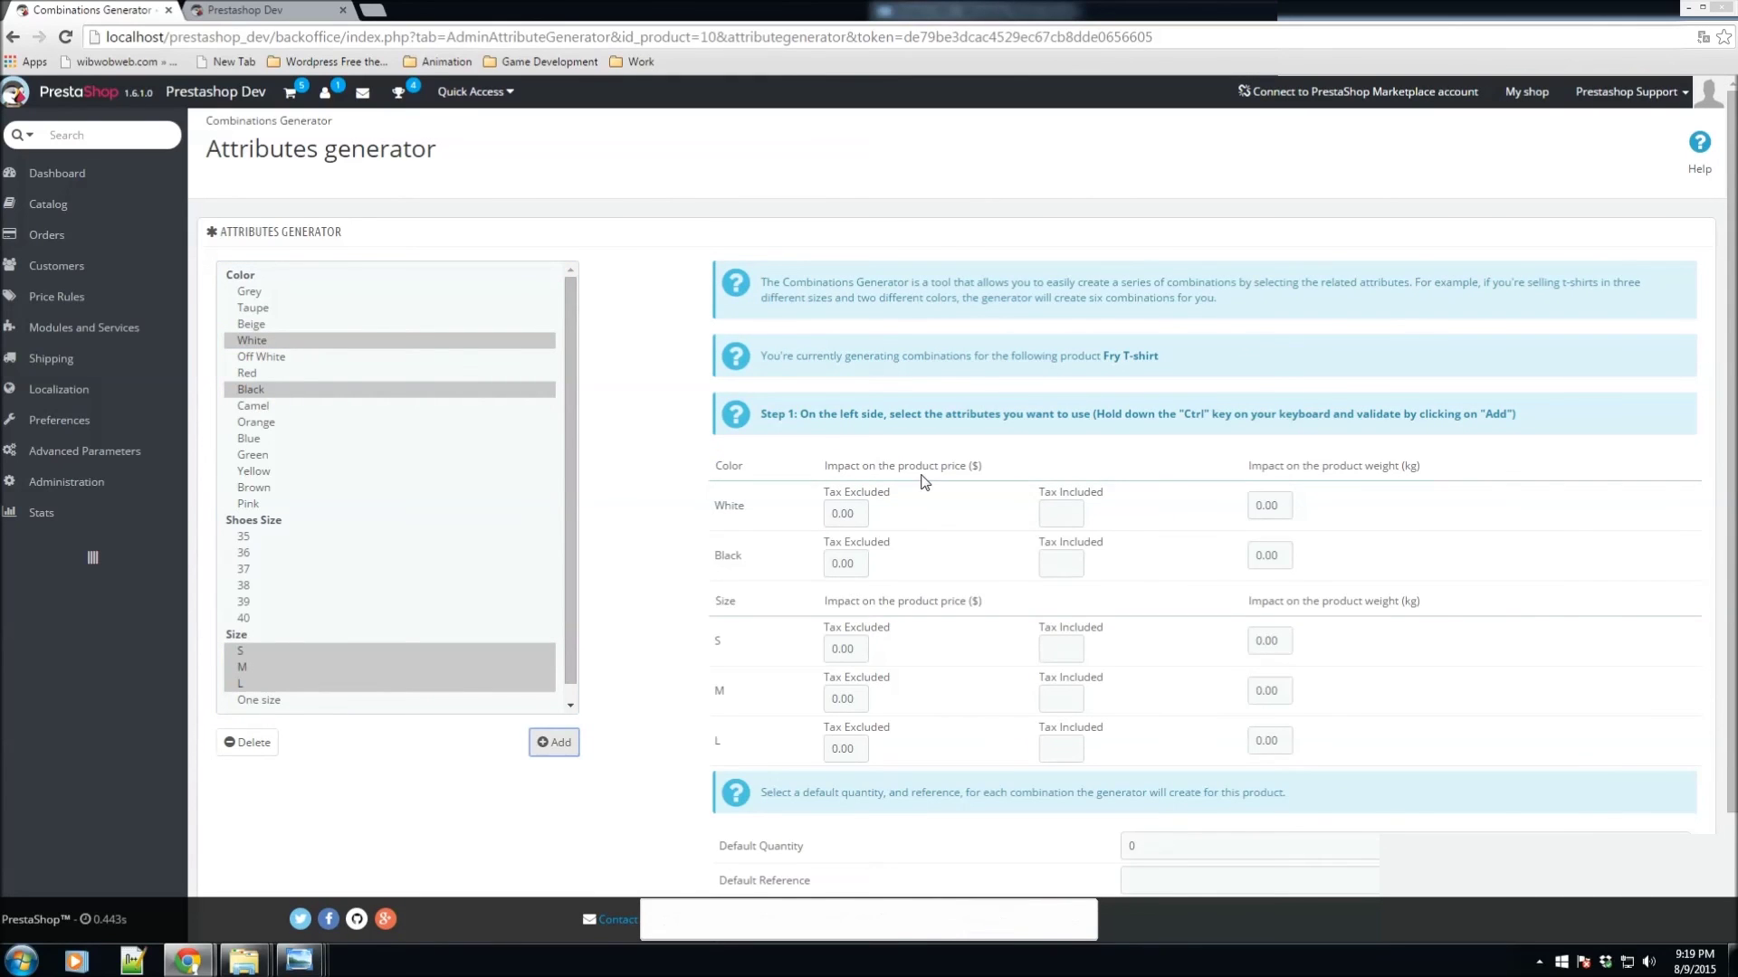
Set the default quantity to 100 and generate the Fry T-shirt's color and size combinations
{"action": "scroll", "coordinate": [909, 483], "scroll_direction": "down", "scroll_amount": 3}
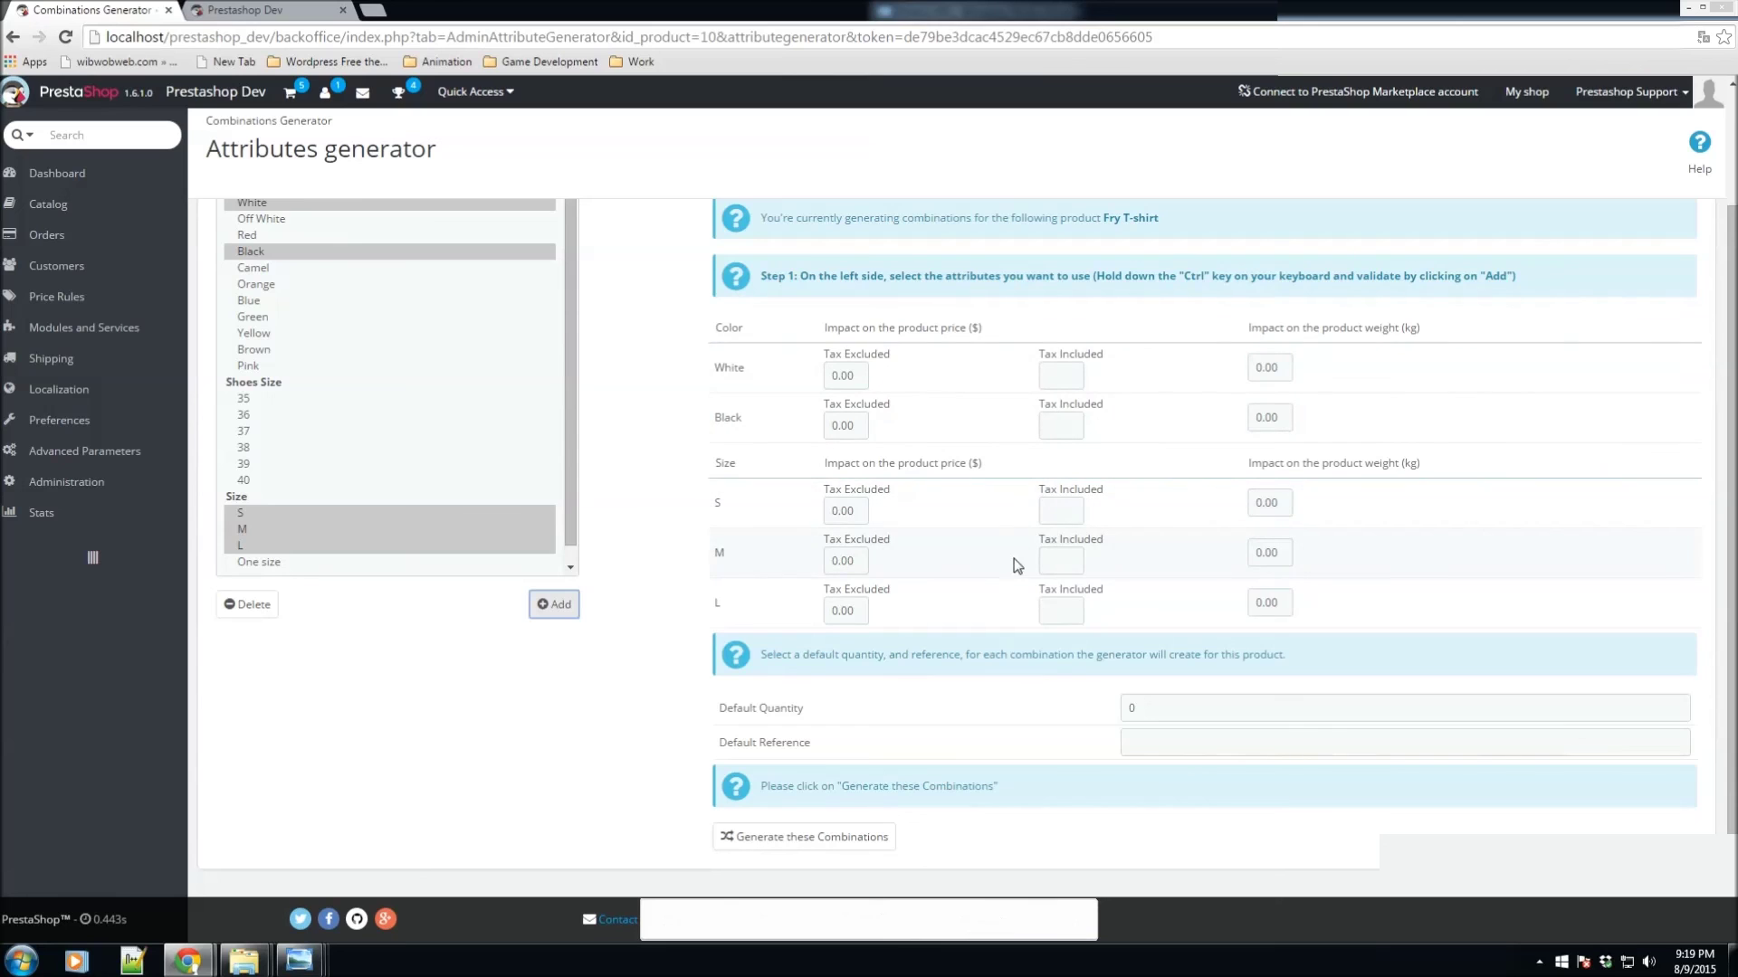
{"action": "left_click", "coordinate": [1061, 705]}
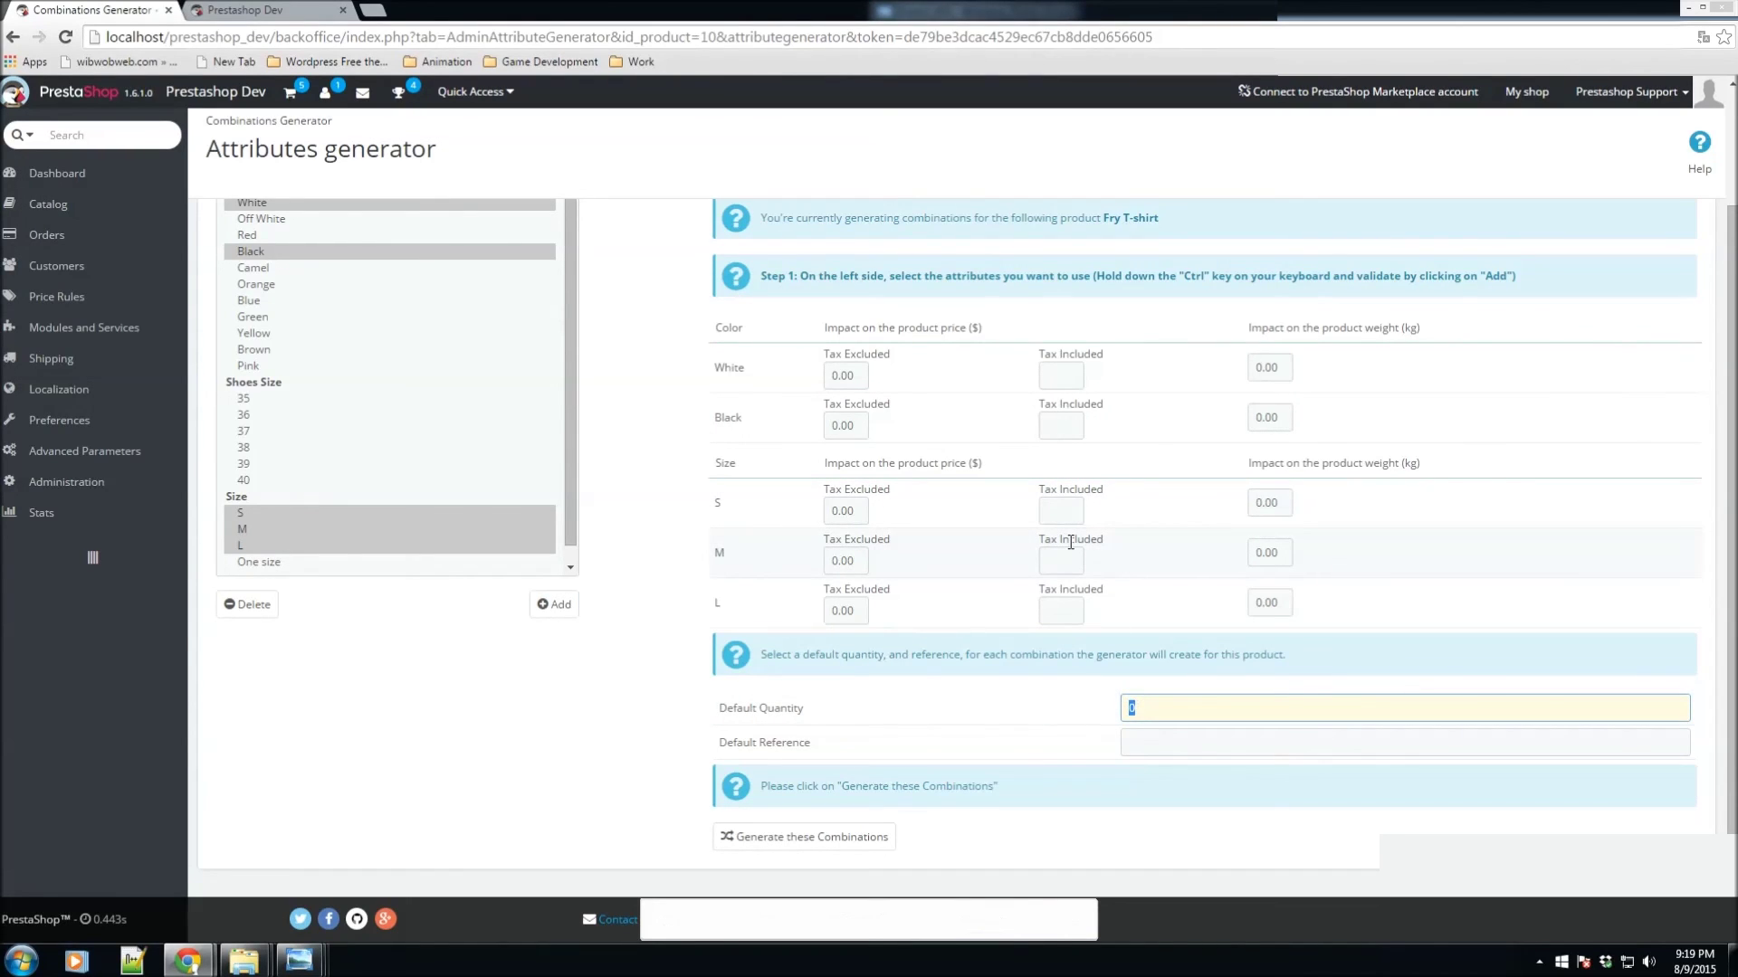
{"action": "type", "text": "100"}
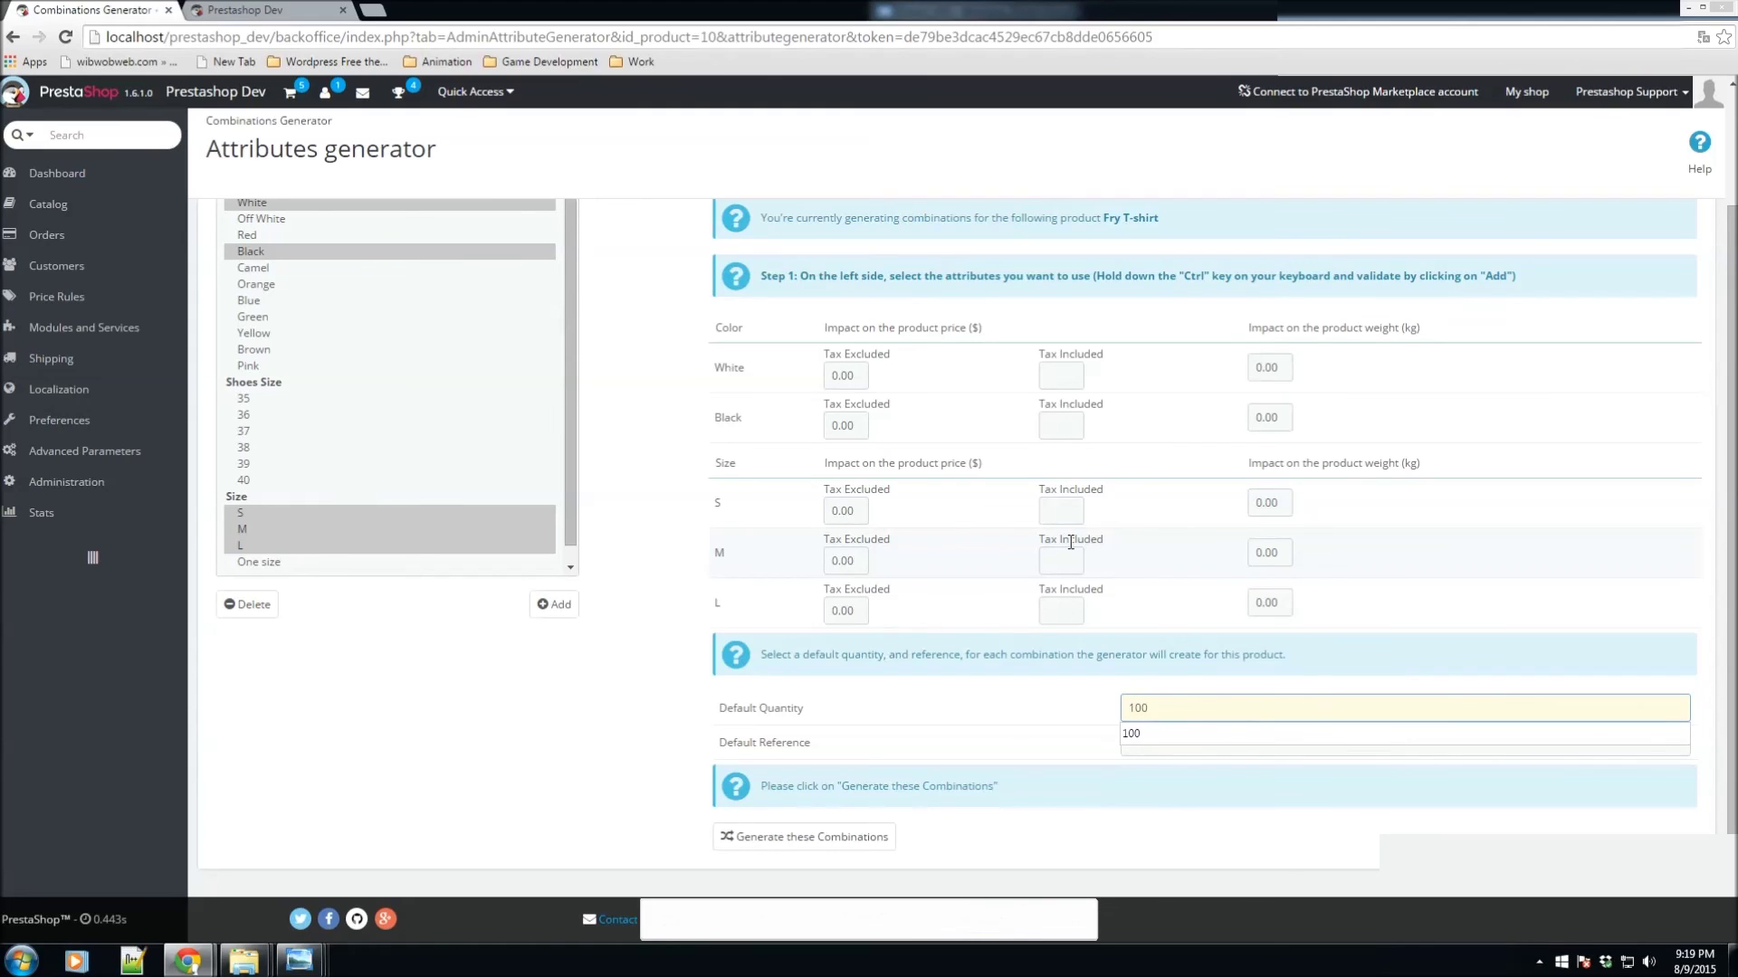
{"action": "left_click", "coordinate": [784, 735]}
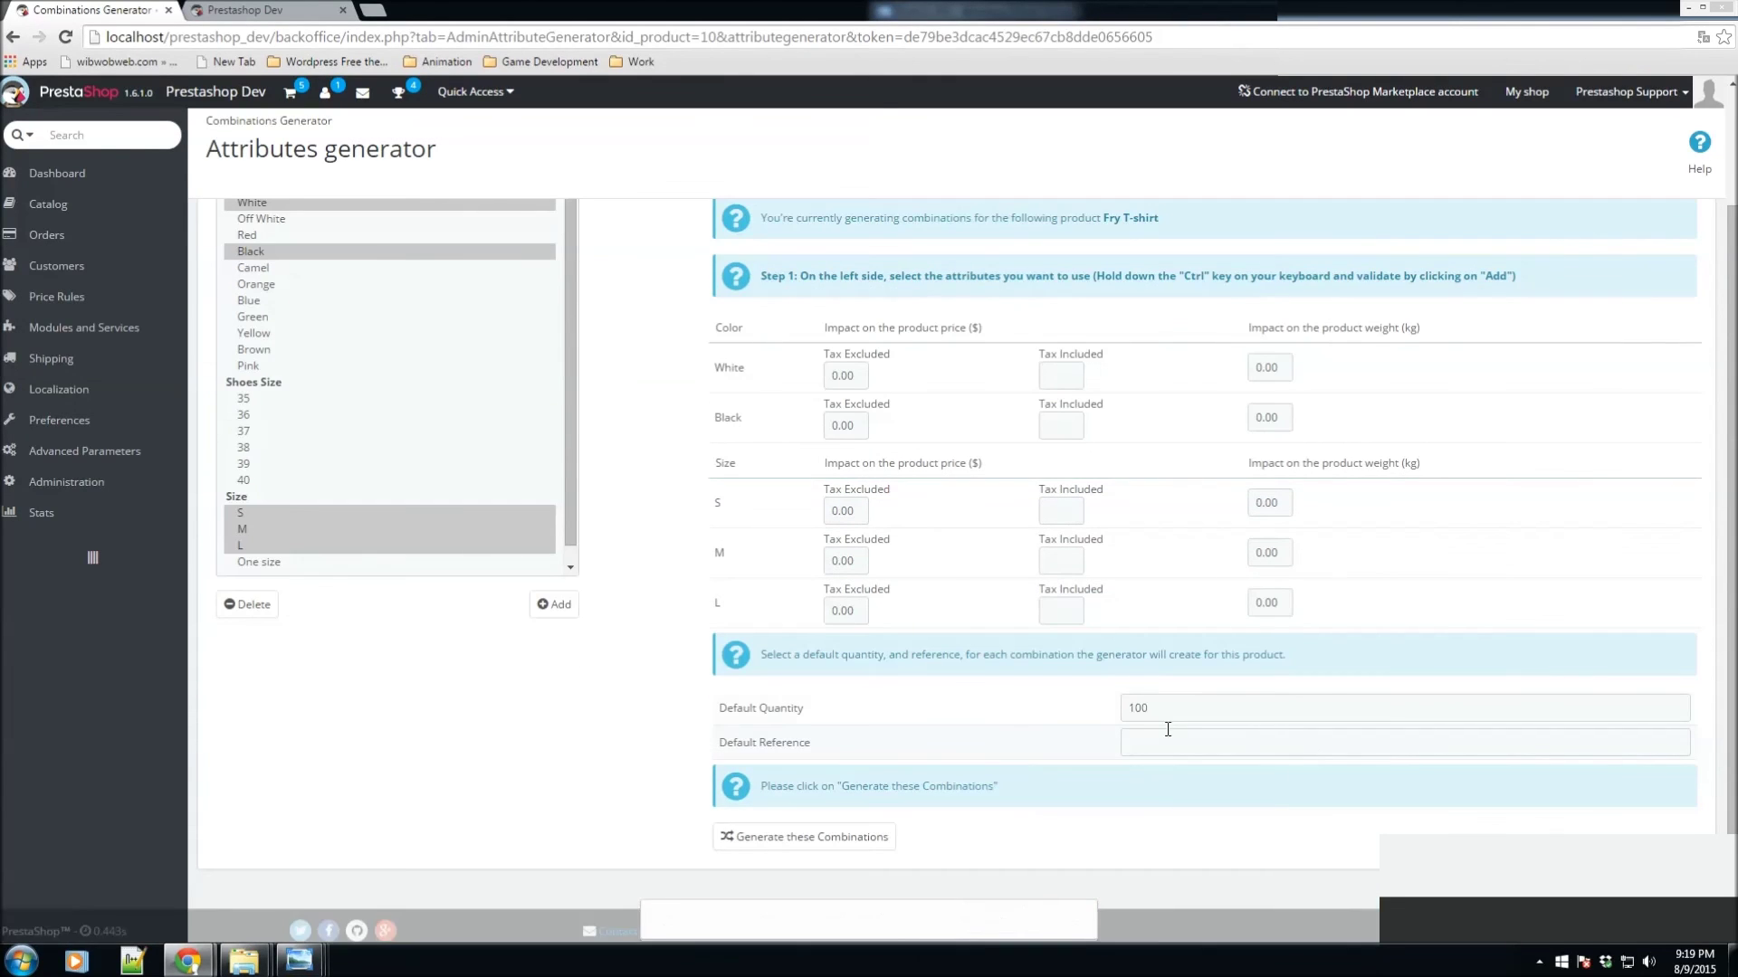
{"action": "left_click", "coordinate": [776, 840]}
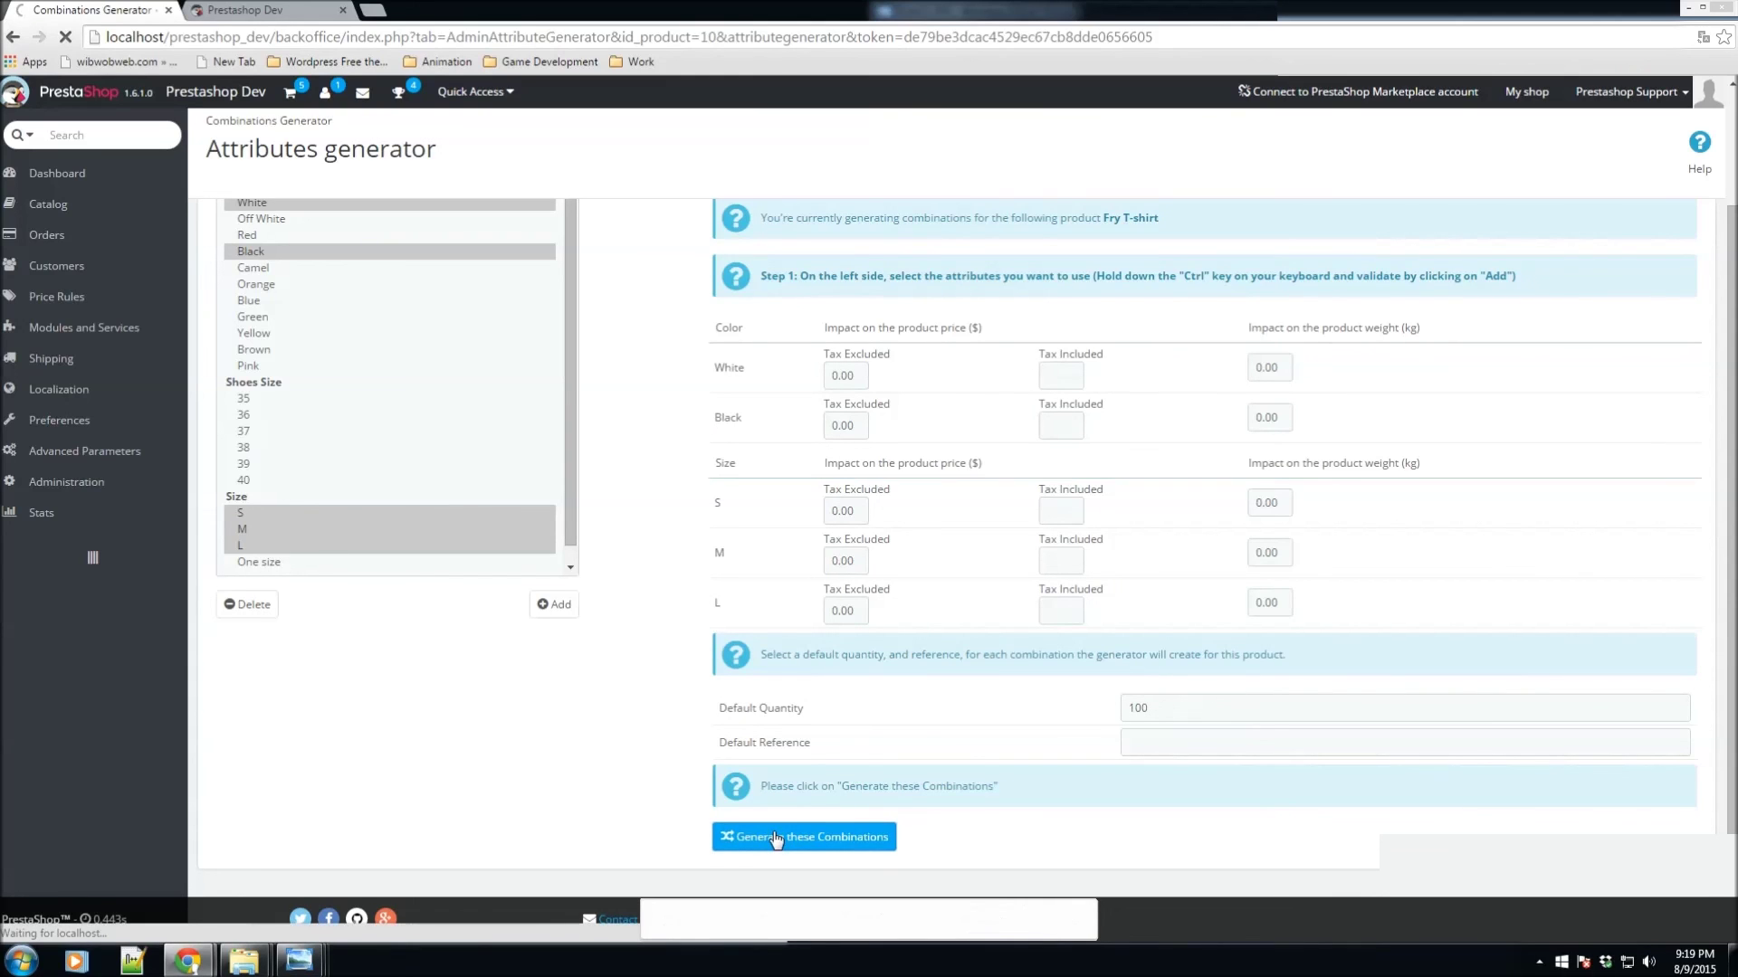